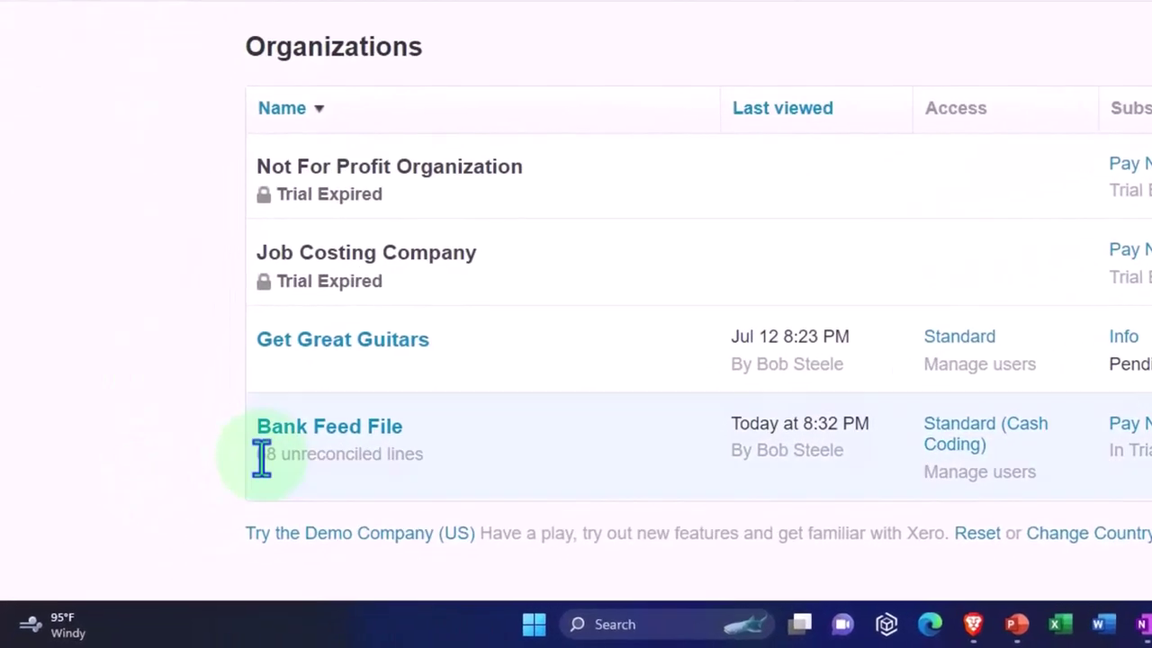
# Open the Bank Feed File organization and duplicate its dashboard tab twice, giving three copies.
pyautogui.click(349, 437)
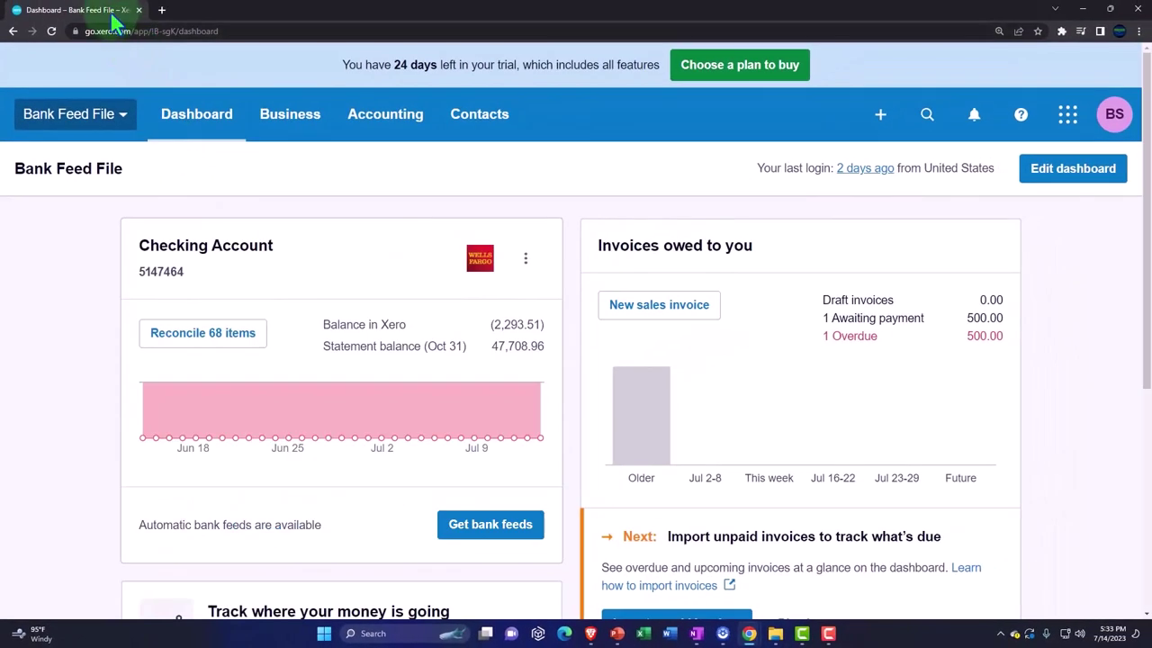
pyautogui.rightClick(105, 13)
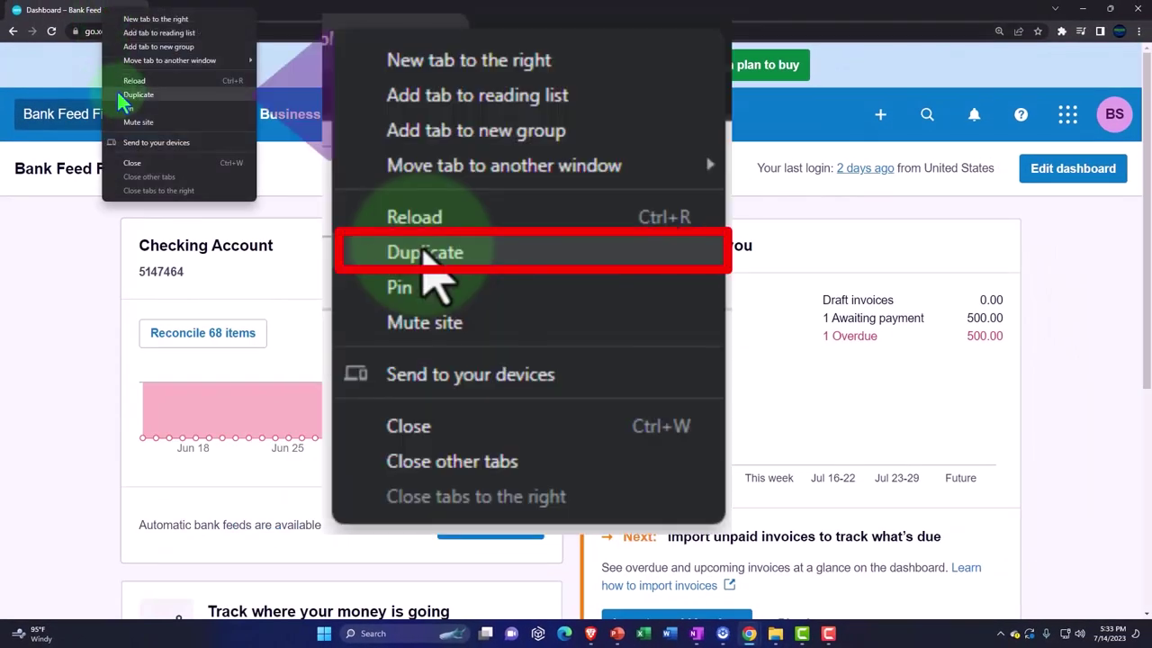
pyautogui.click(162, 97)
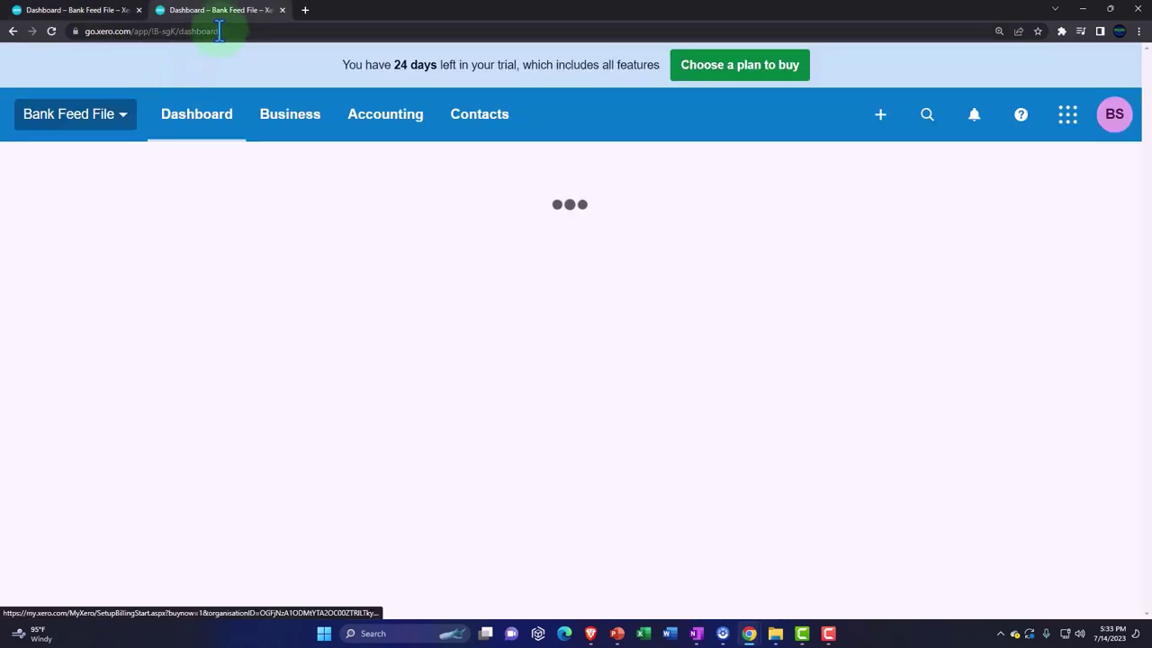
pyautogui.rightClick(230, 12)
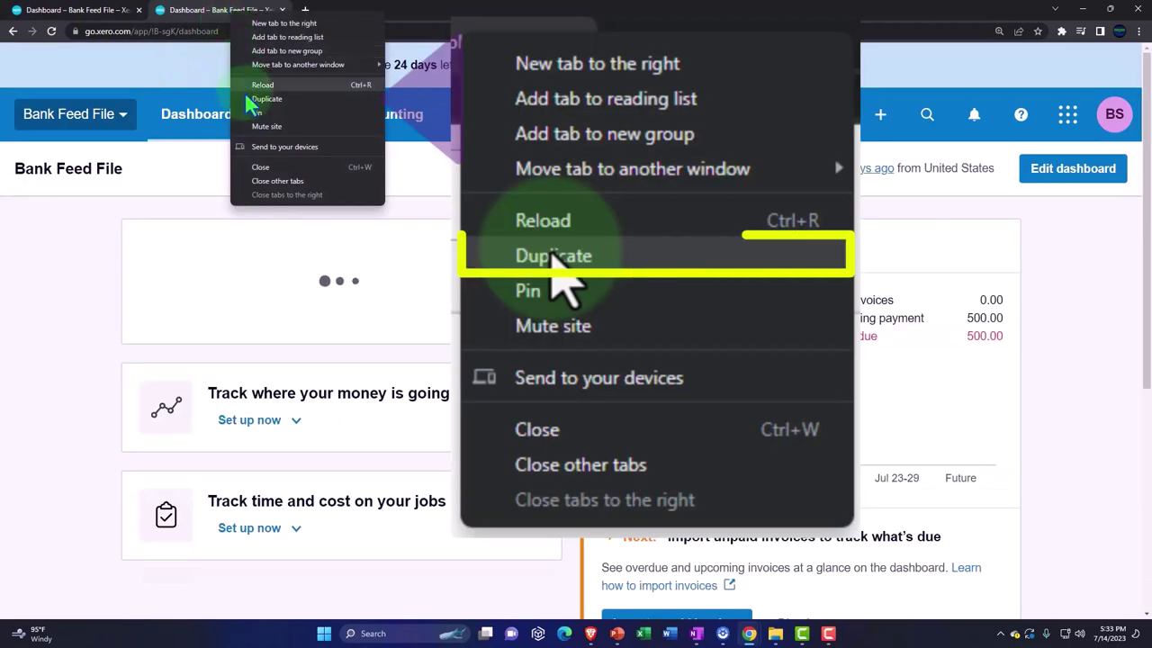
pyautogui.click(302, 99)
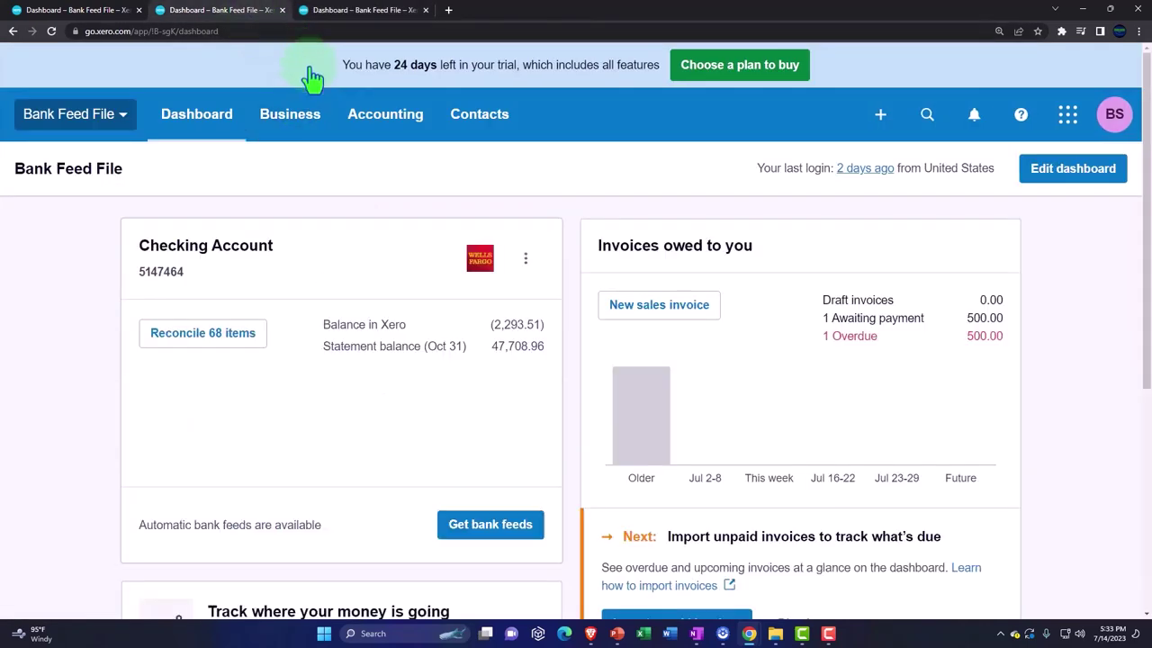
# Load the Balance Sheet in the second tab and the Income Statement (Profit and Loss) in the third.
pyautogui.click(383, 126)
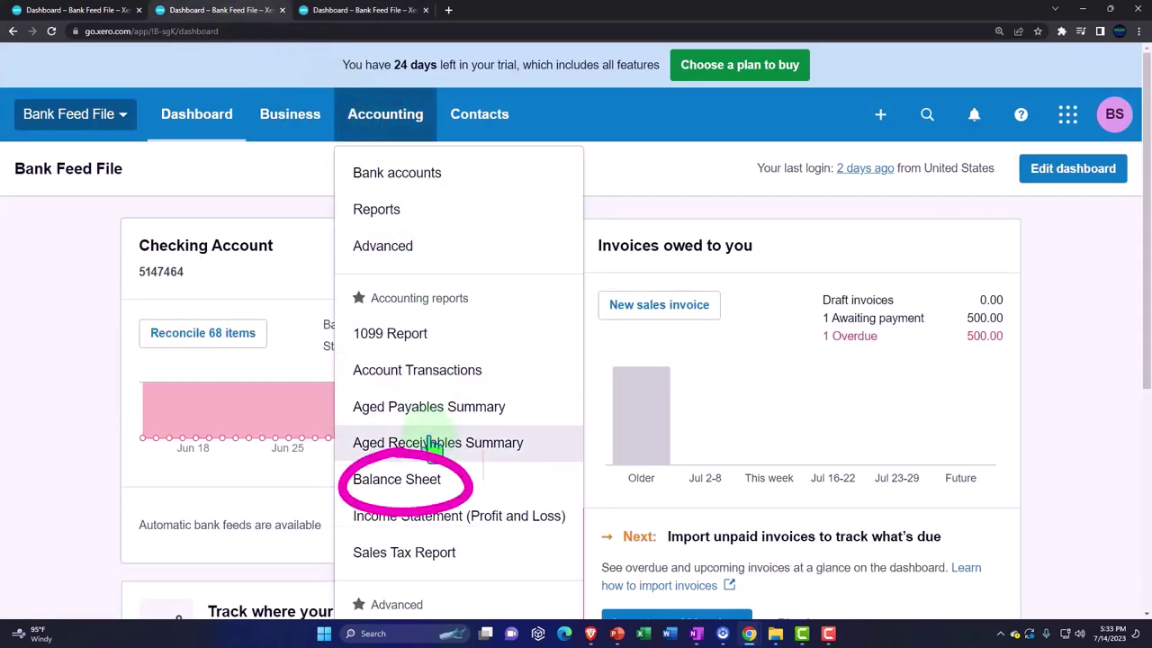
pyautogui.click(469, 491)
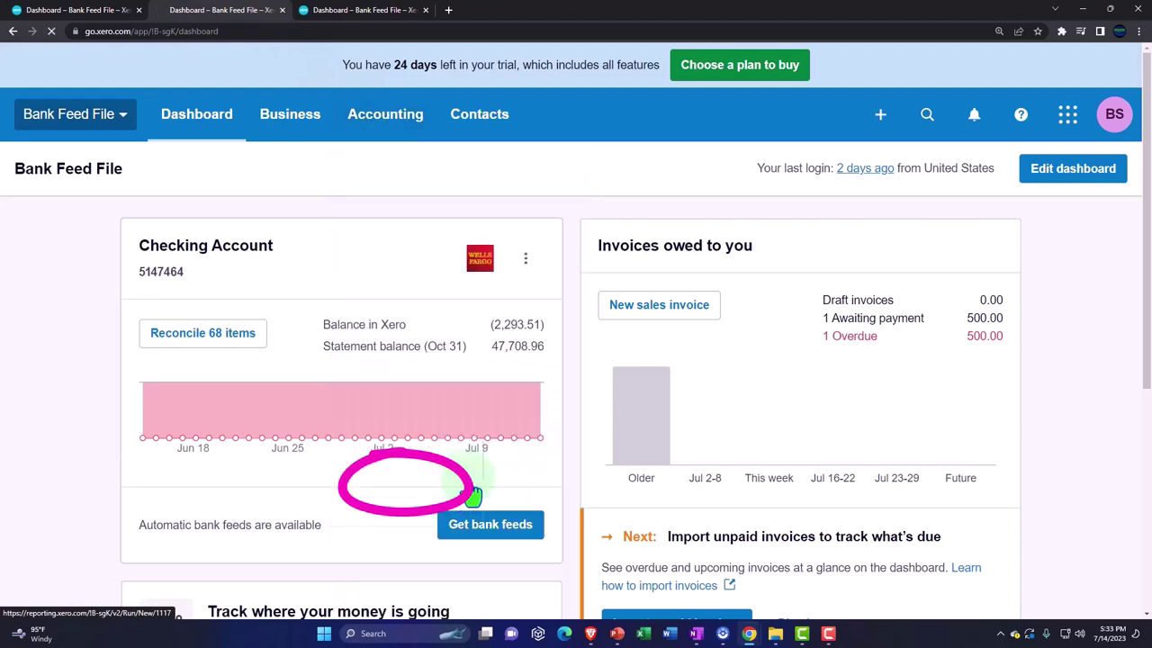
pyautogui.click(382, 9)
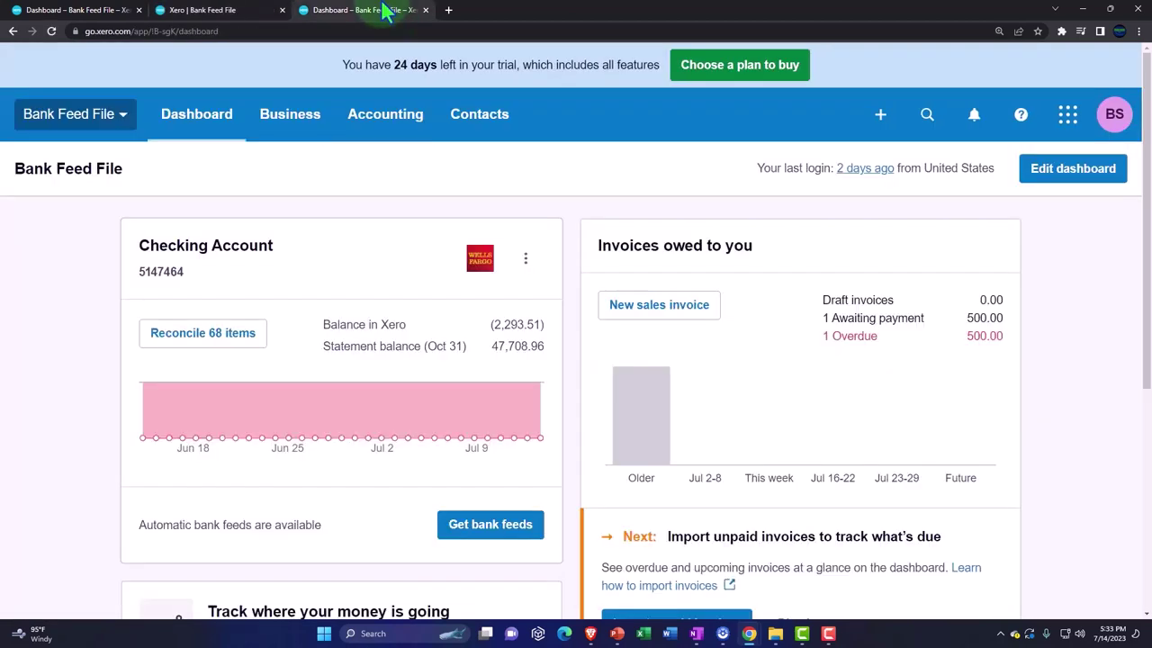
pyautogui.click(380, 122)
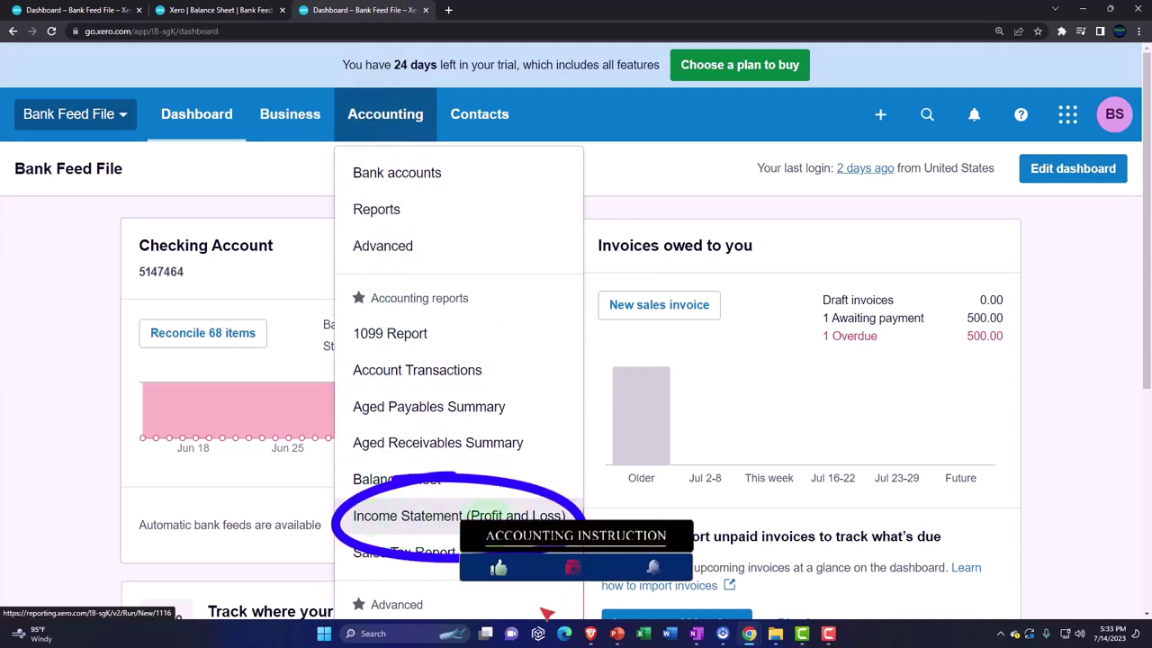
pyautogui.click(518, 592)
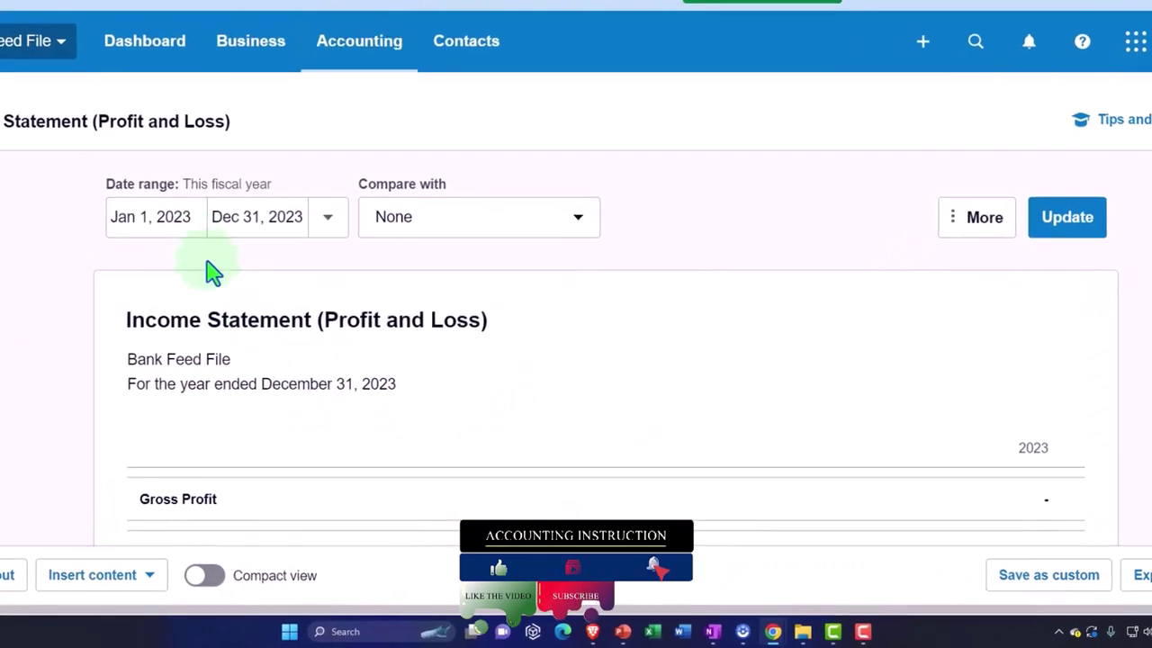
# Set the Income Statement range to Jan 1 – Dec 31, 2022 and update it.
pyautogui.click(180, 217)
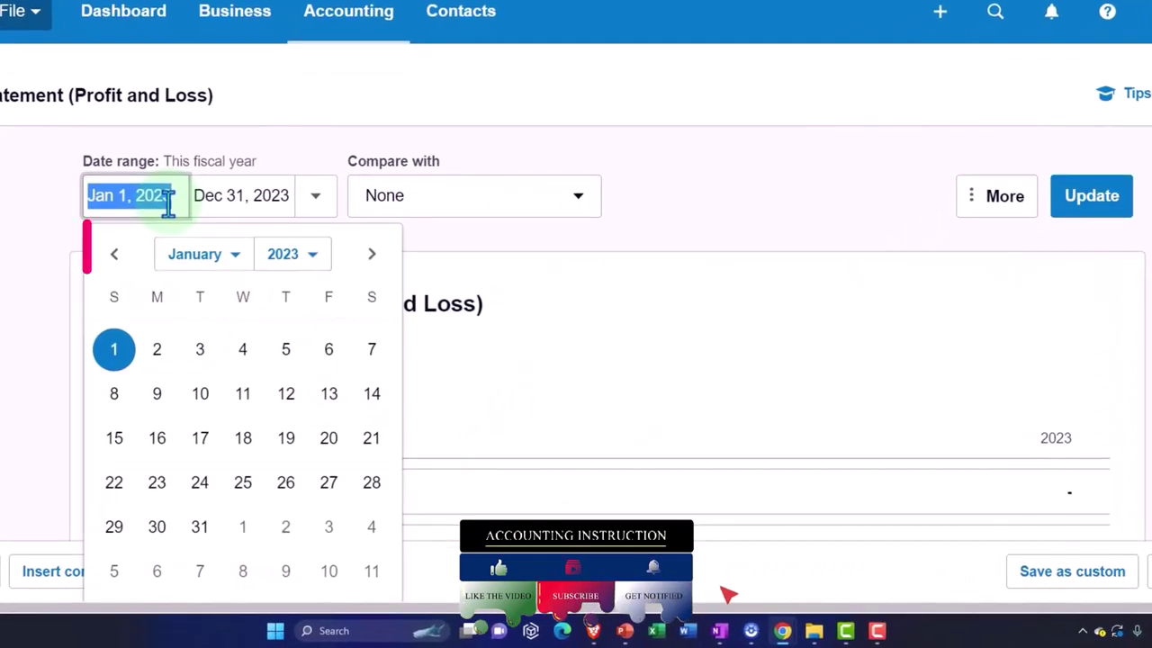
pyautogui.click(288, 255)
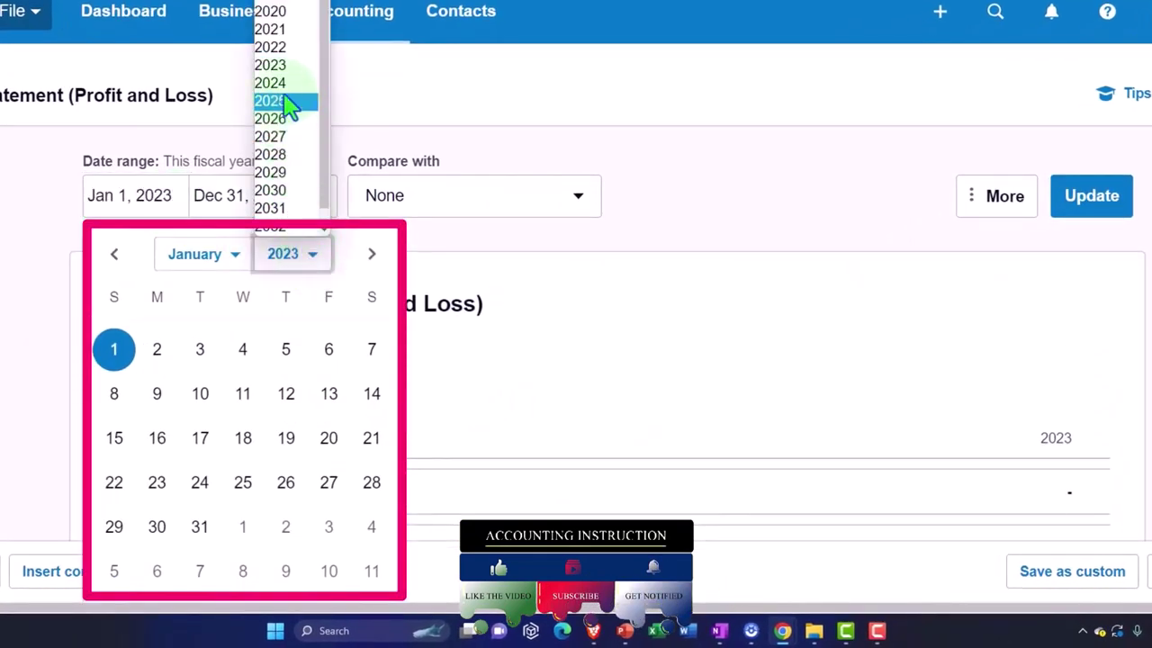
pyautogui.click(273, 49)
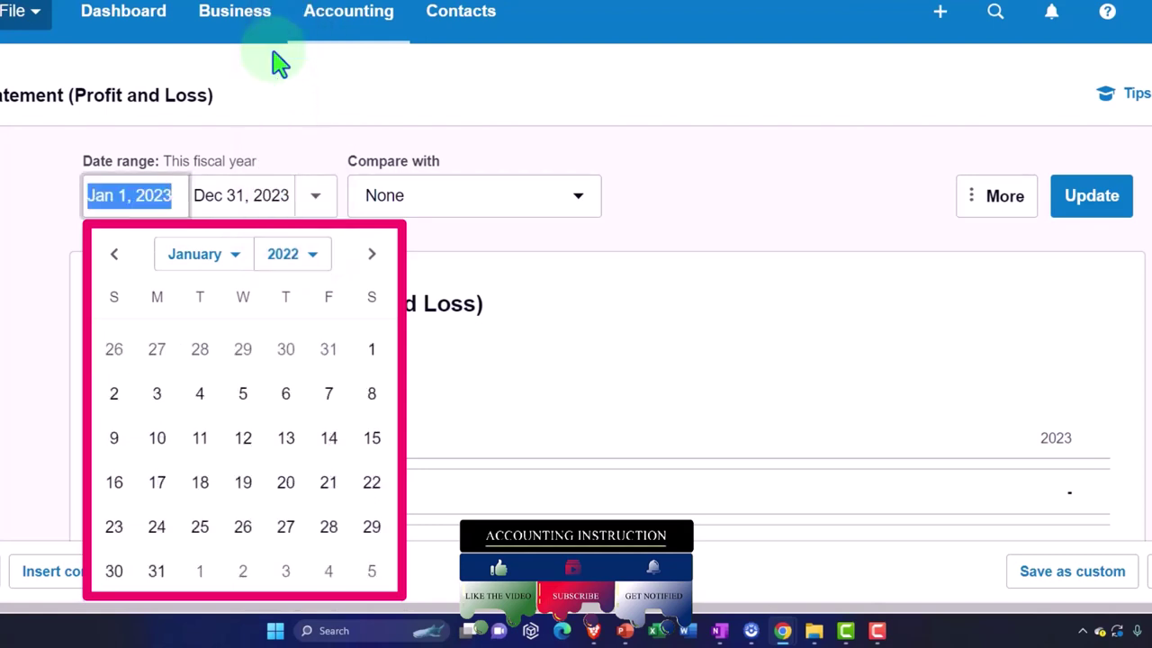
pyautogui.click(375, 353)
pyautogui.click(258, 192)
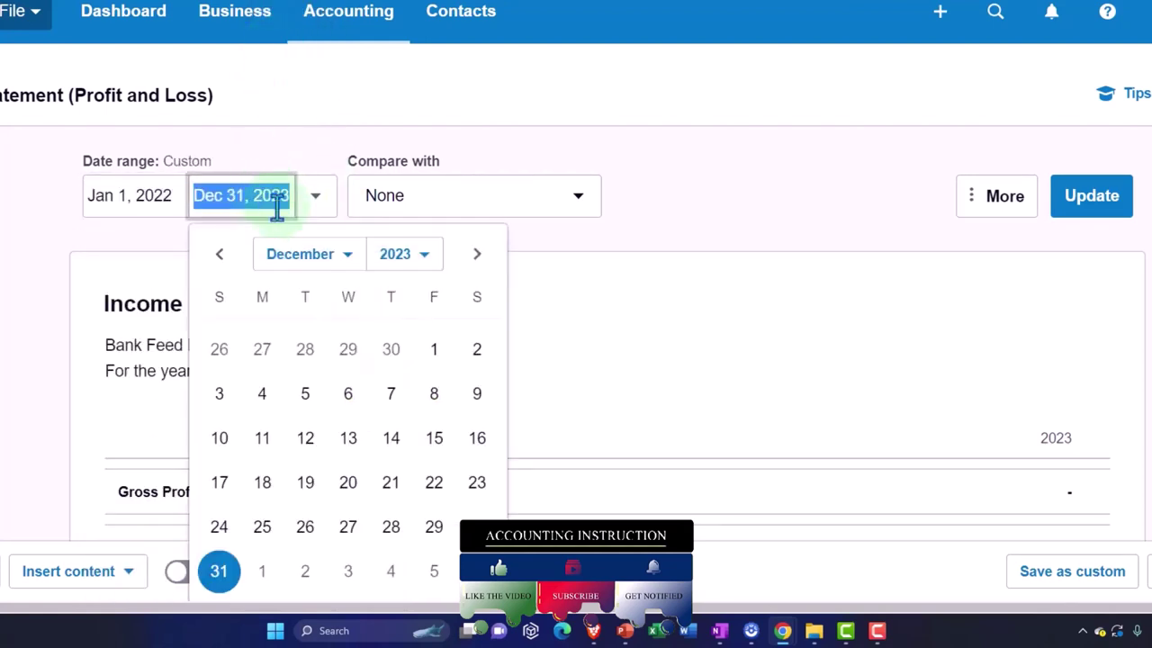
pyautogui.click(403, 255)
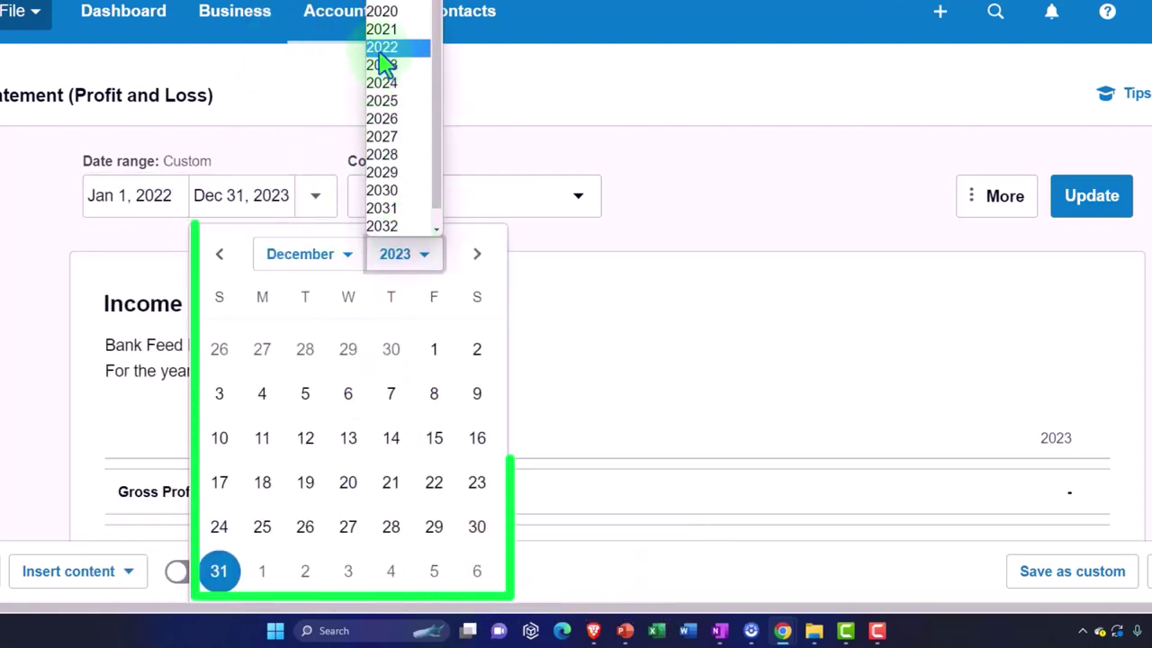
pyautogui.click(379, 51)
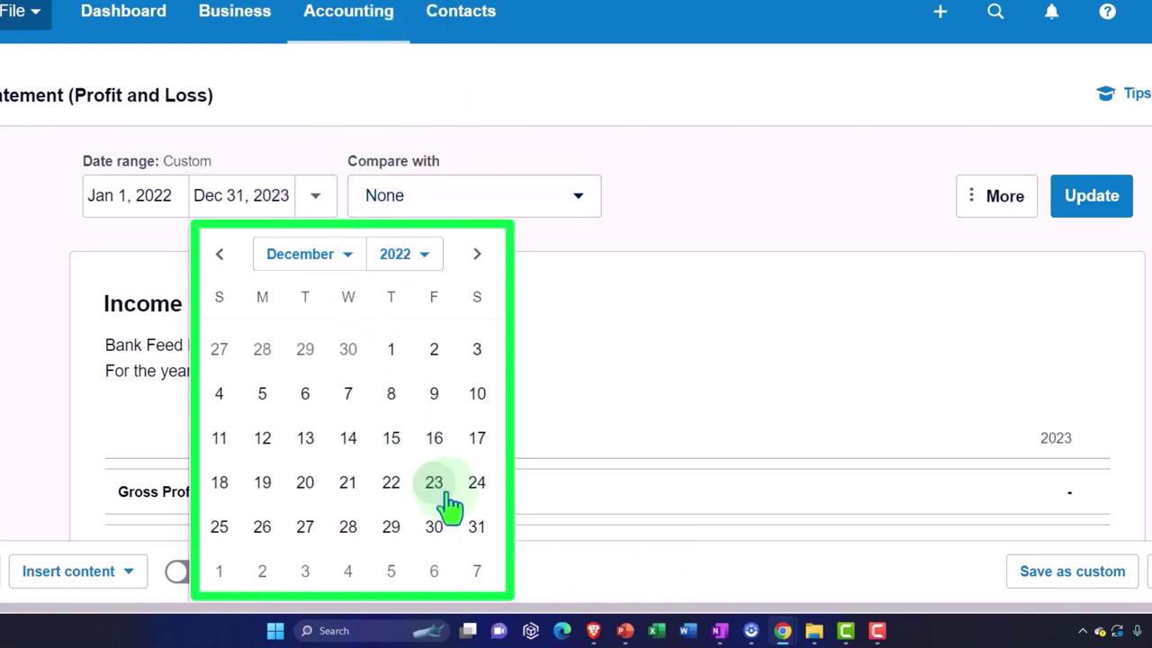
pyautogui.click(468, 529)
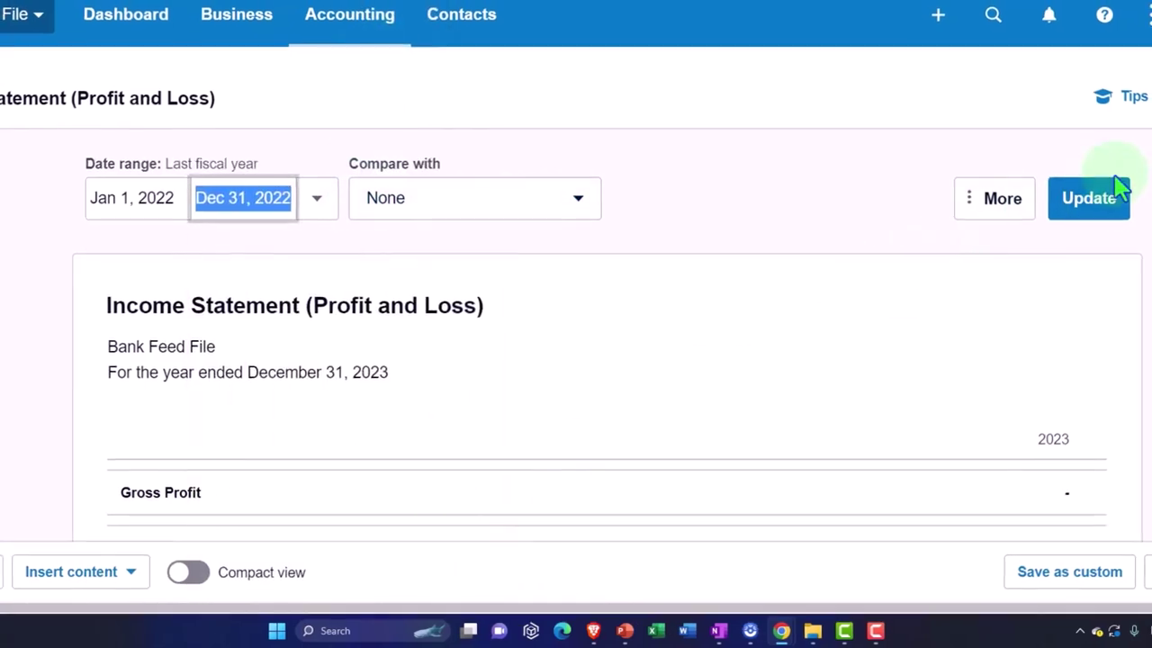
pyautogui.click(1096, 206)
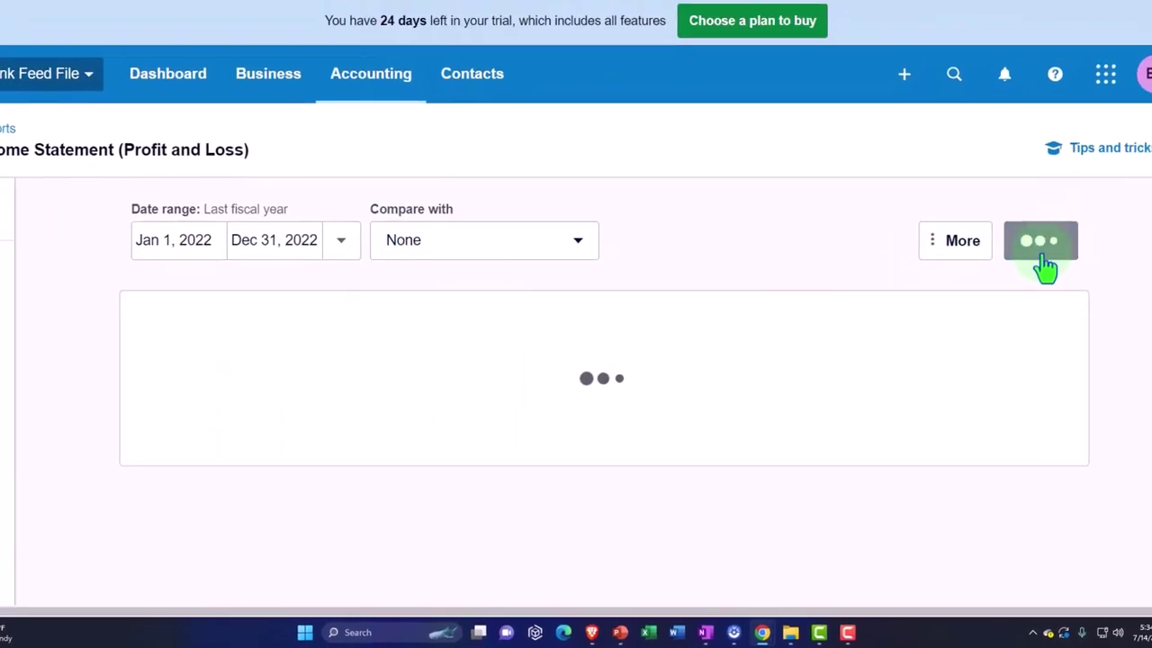
pyautogui.scroll(-5, 890, 304)
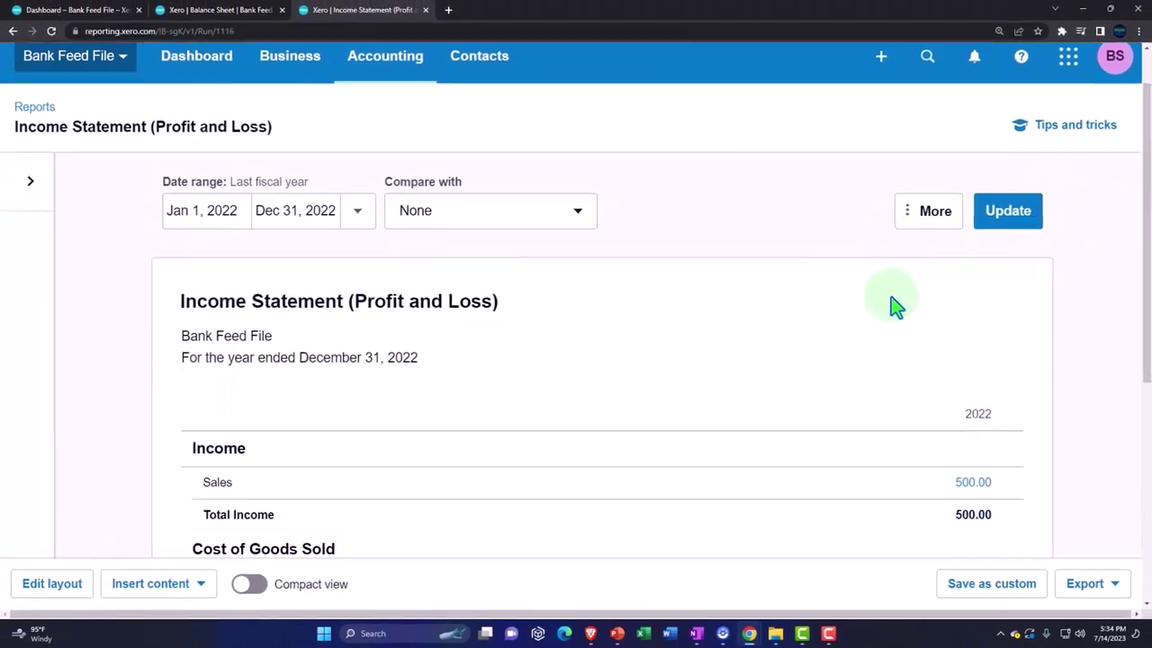
# Scroll through the Dec 31, 2022 Balance Sheet, then open the dashboard's Accounting menu.
pyautogui.click(232, 11)
pyautogui.scroll(-1, 206, 258)
pyautogui.scroll(-3, 205, 258)
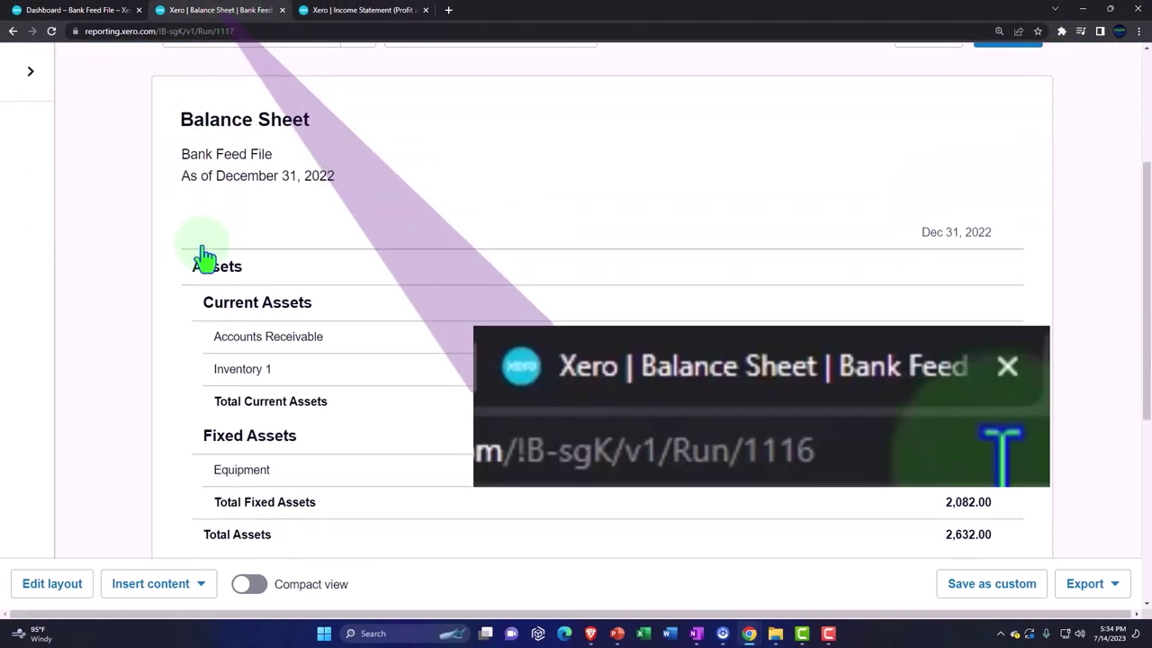
pyautogui.click(93, 16)
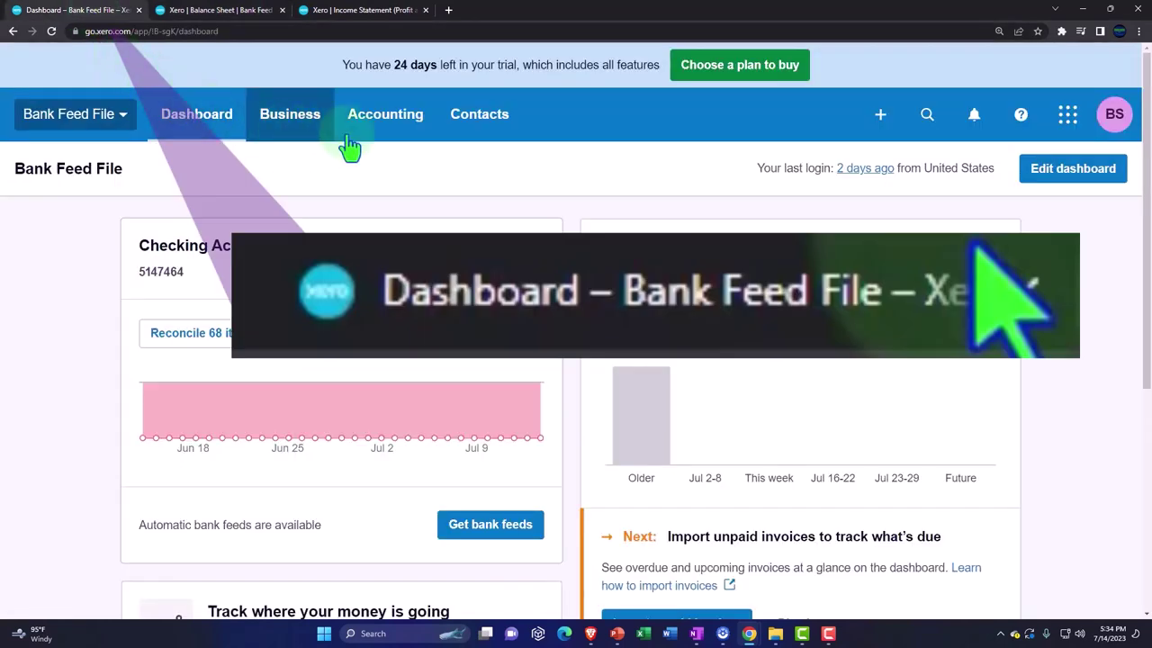
pyautogui.click(426, 132)
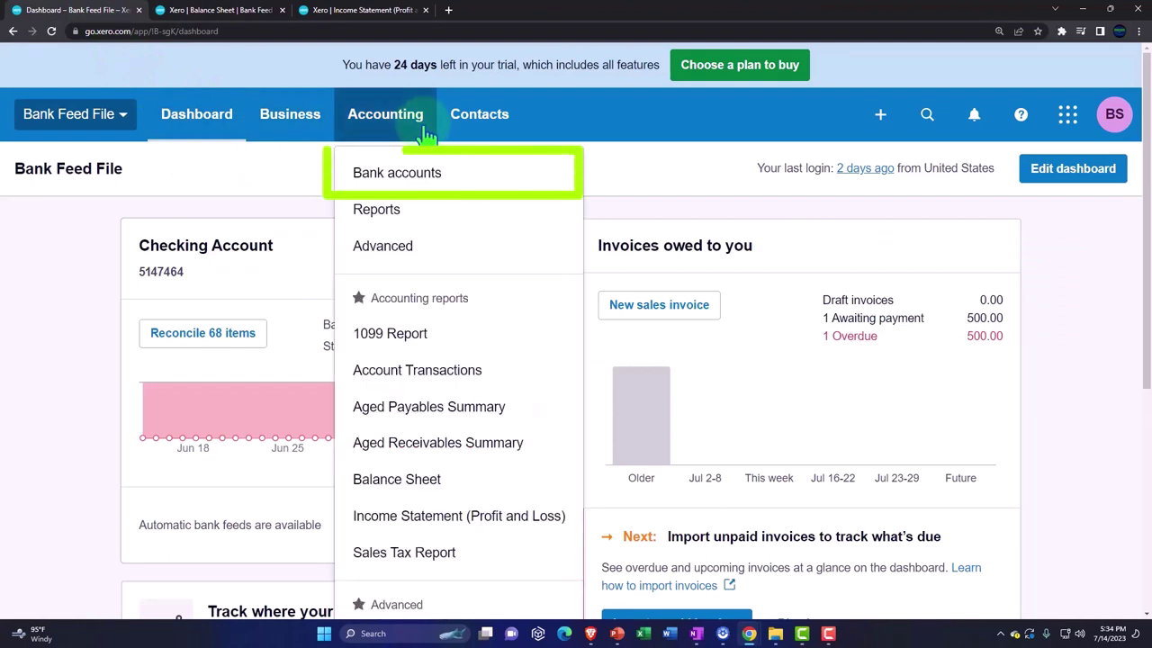
pyautogui.click(412, 174)
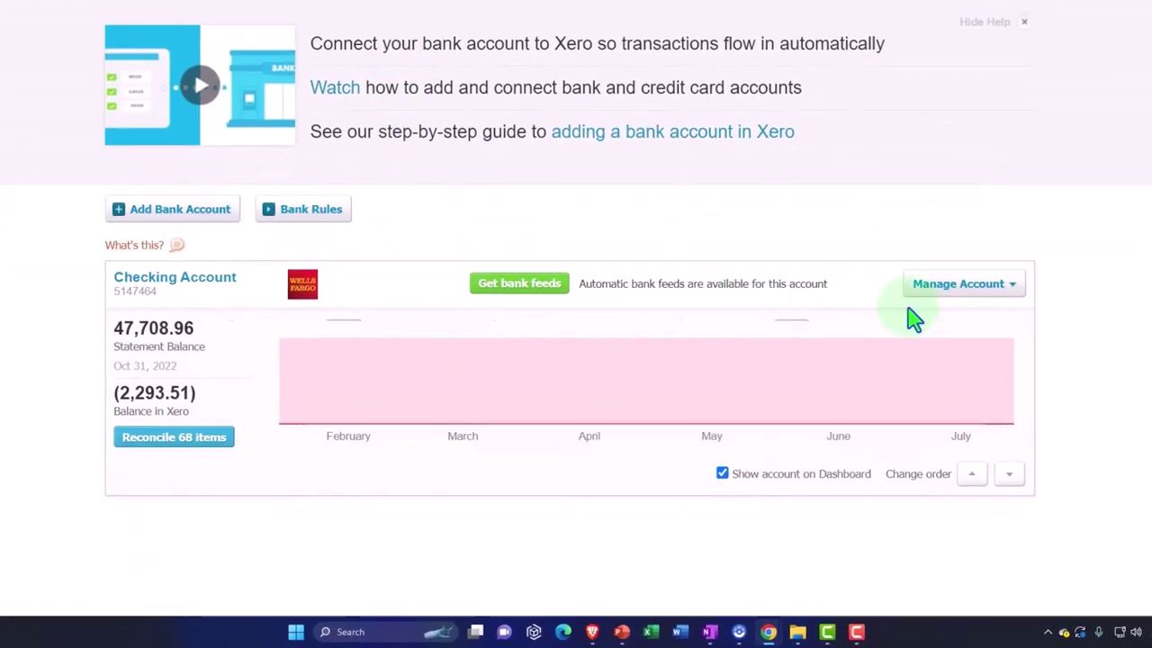
pyautogui.click(968, 349)
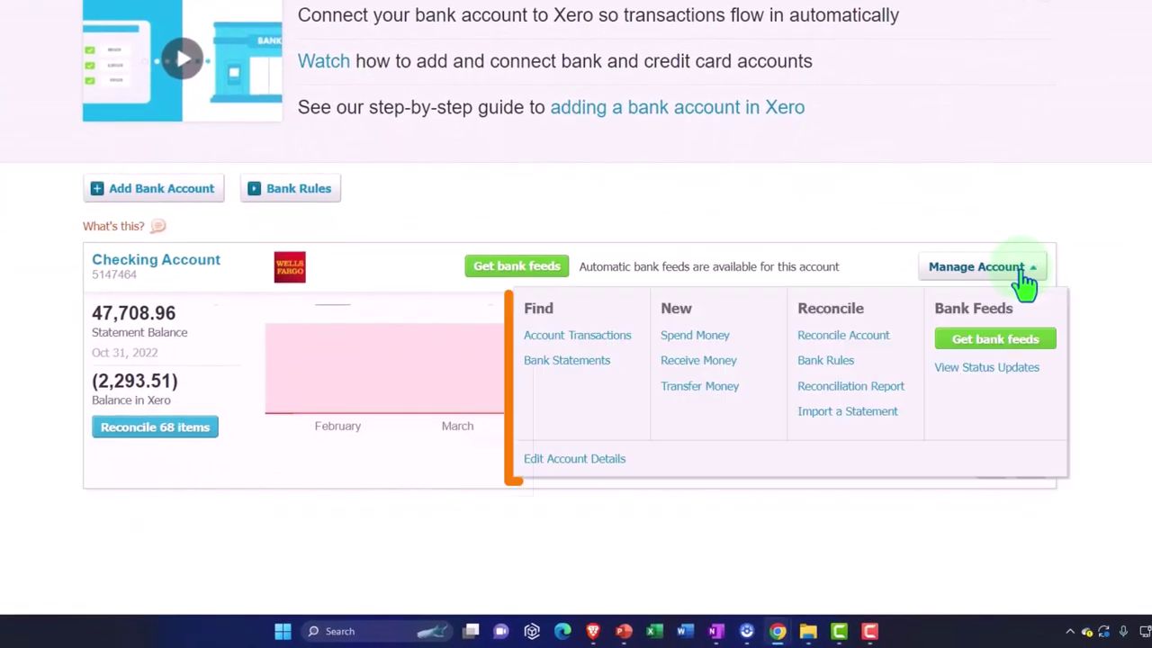
pyautogui.click(601, 335)
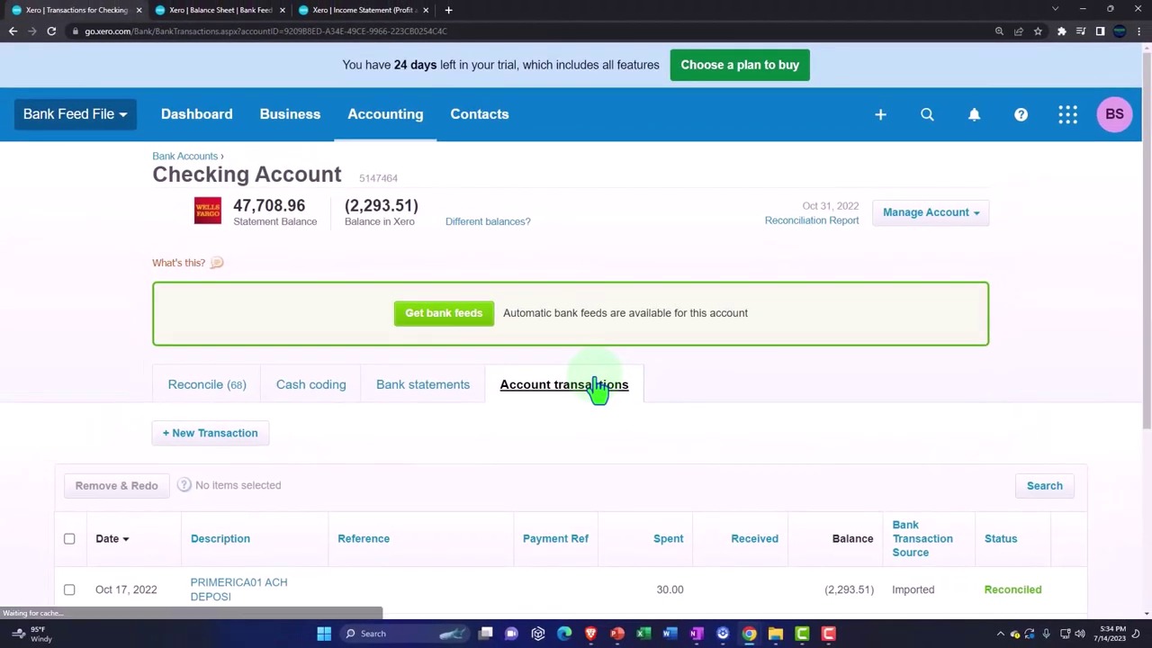
pyautogui.scroll(-1, 598, 385)
pyautogui.scroll(-1, 599, 385)
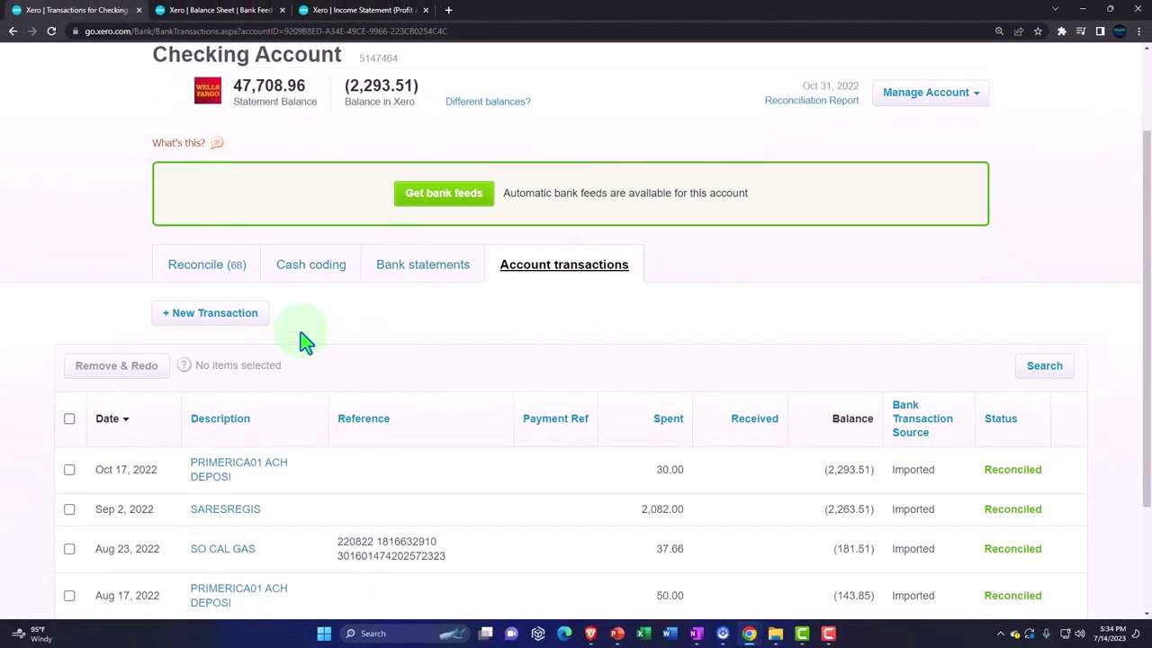
pyautogui.click(203, 286)
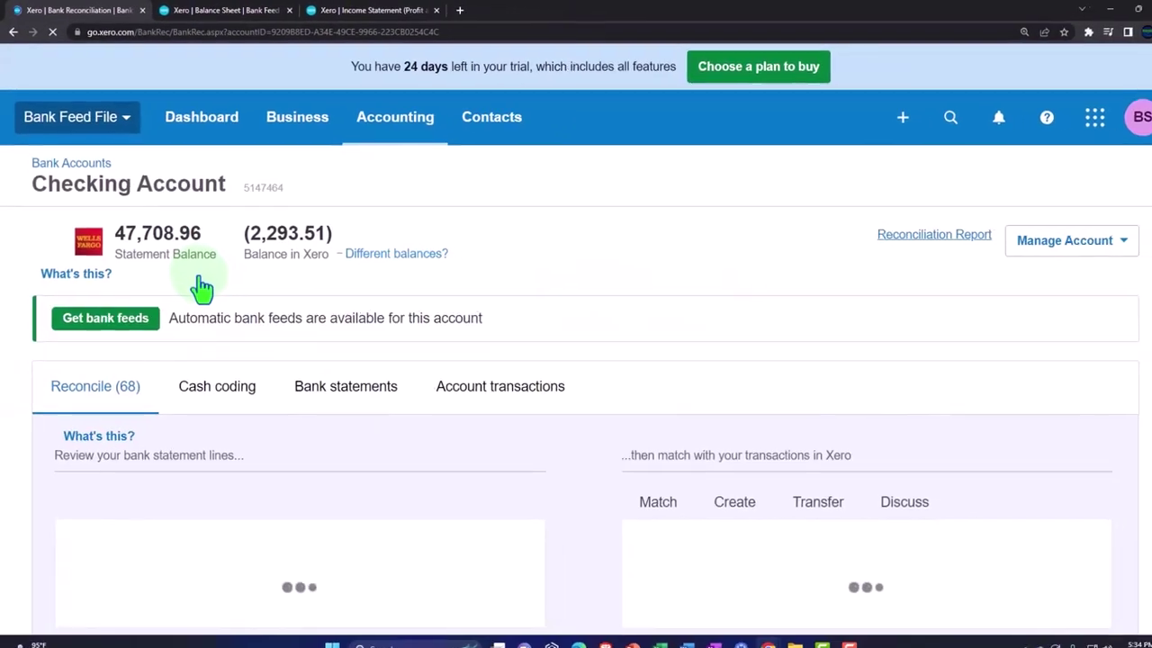
pyautogui.scroll(-1, 196, 282)
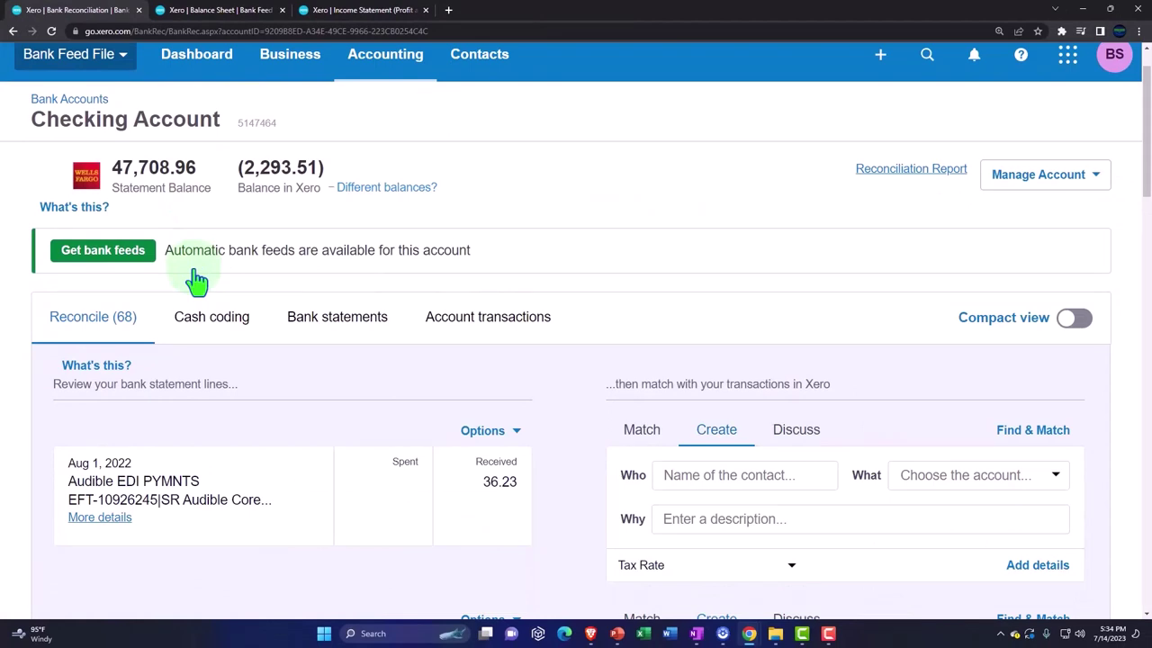
pyautogui.scroll(-2, 197, 282)
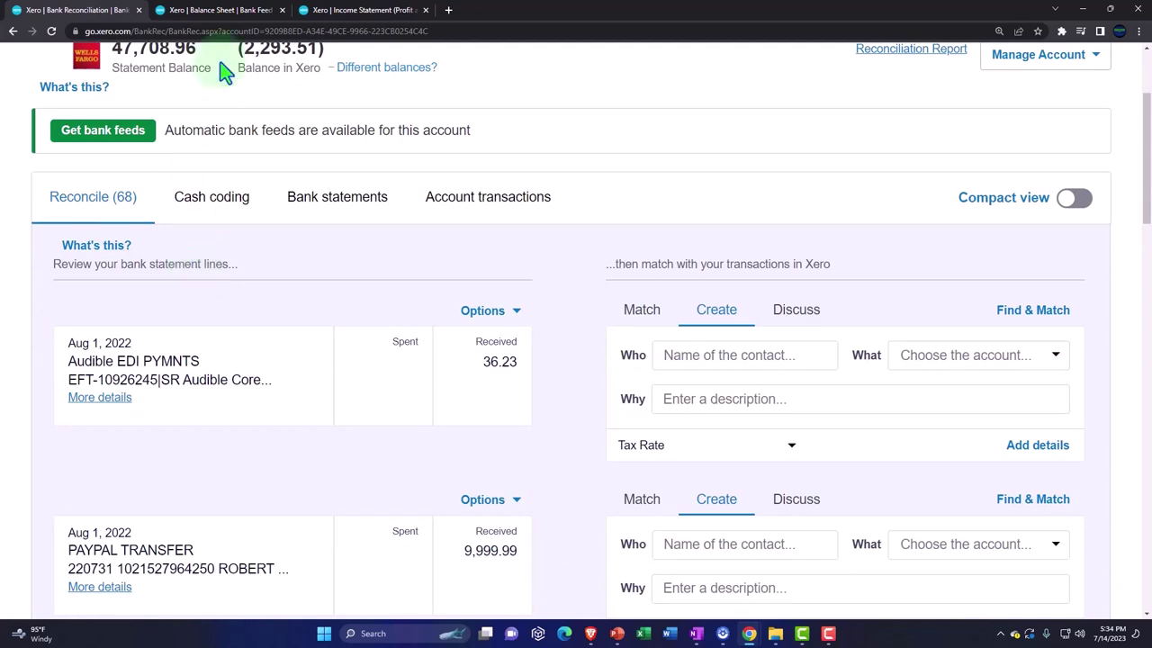
# Switch to the Balance Sheet tab showing Dec 31, 2022 figures.
pyautogui.click(225, 11)
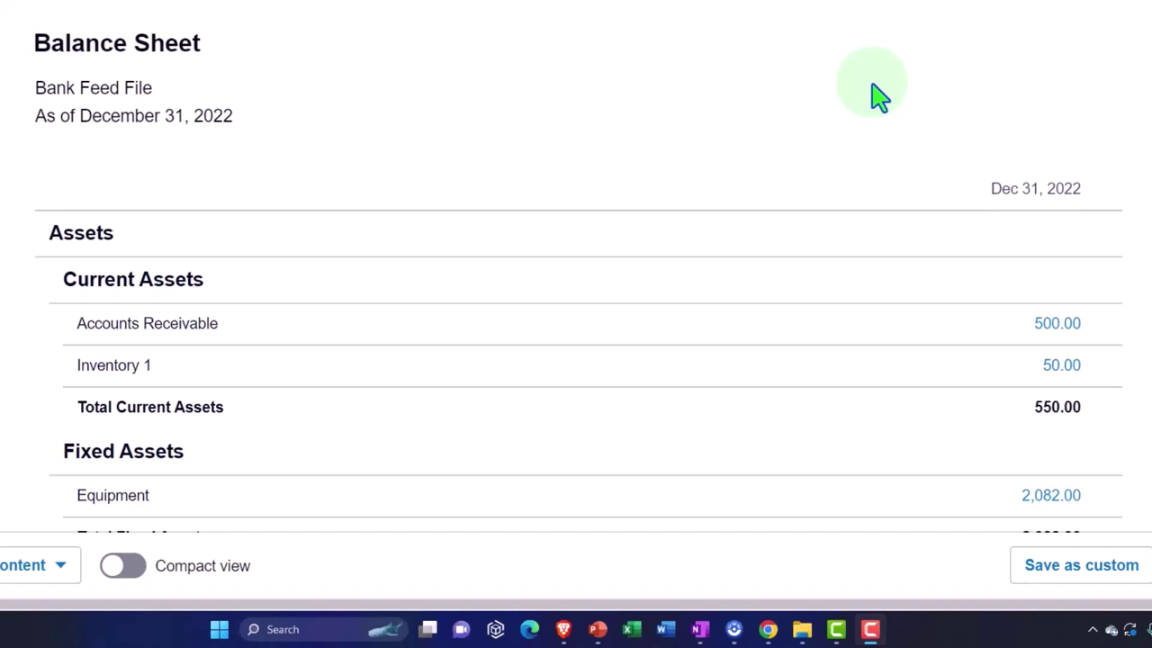
# Scroll down to the balance sheet's total assets, then switch to the 2022 Income Statement.
pyautogui.scroll(-1, 878, 95)
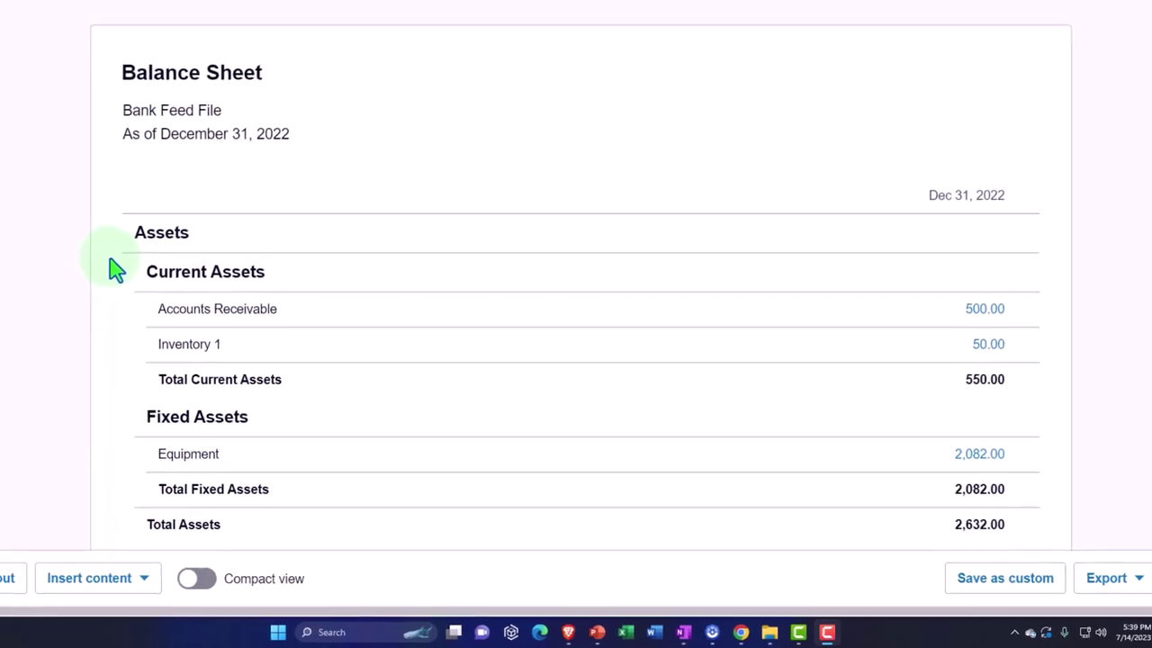
pyautogui.click(348, 25)
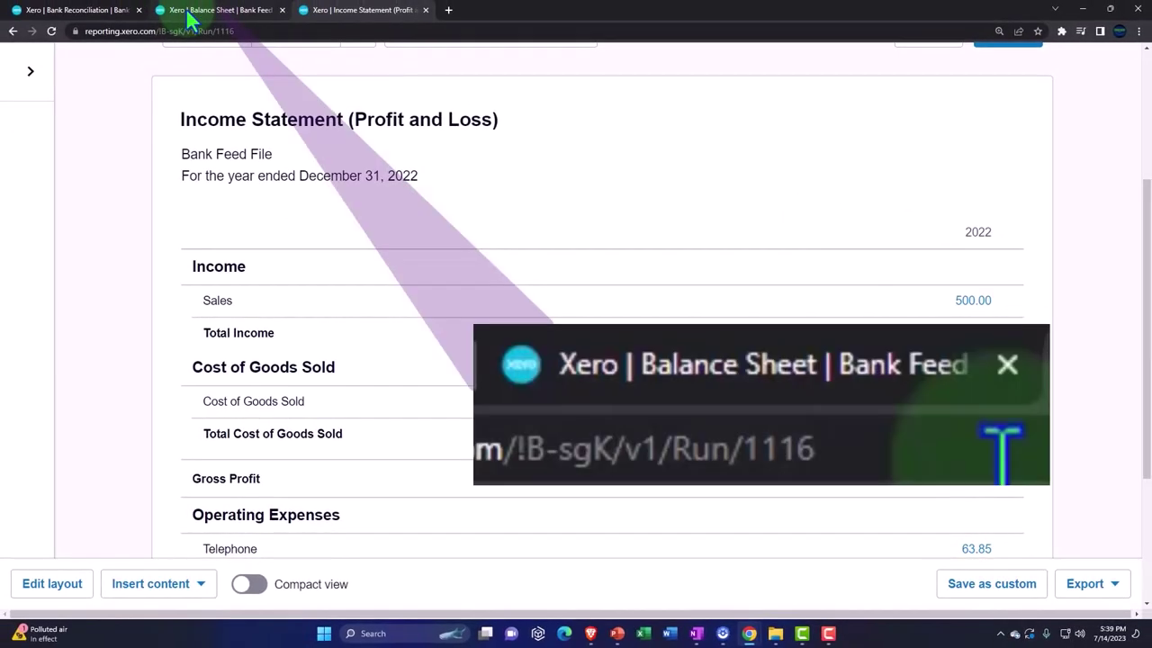
# Switch back to the Dec 31, 2022 Balance Sheet tab.
pyautogui.click(189, 10)
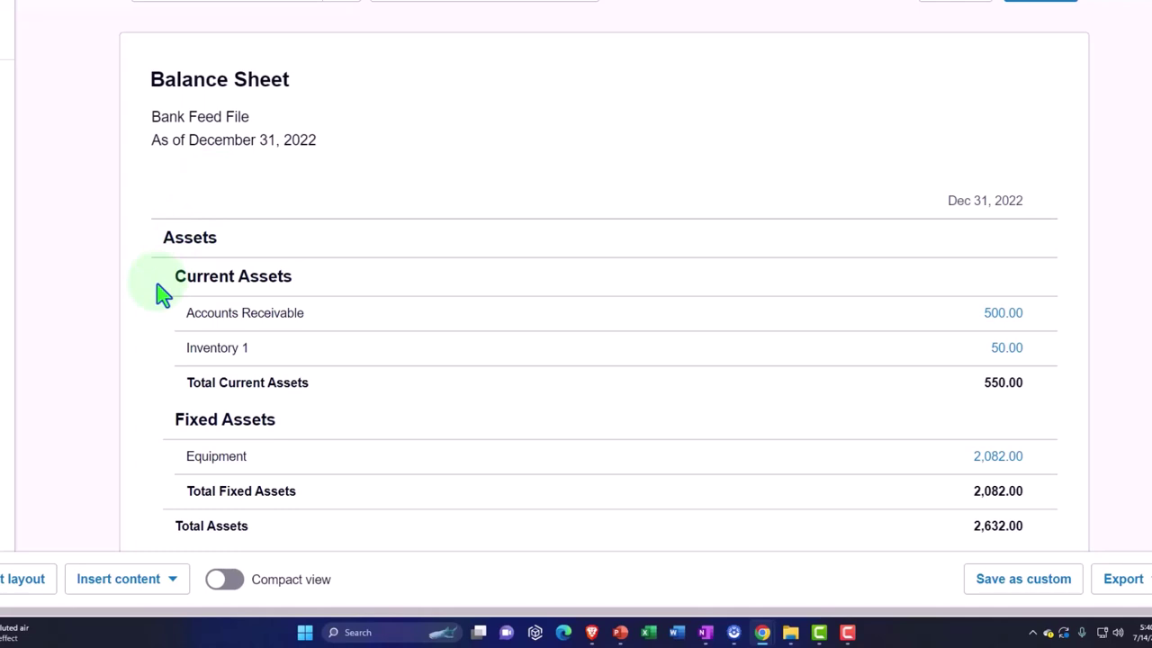
# Scroll the Balance Sheet down to Total Liabilities and Equity and back, then view the Income Statement.
pyautogui.scroll(-3, 162, 292)
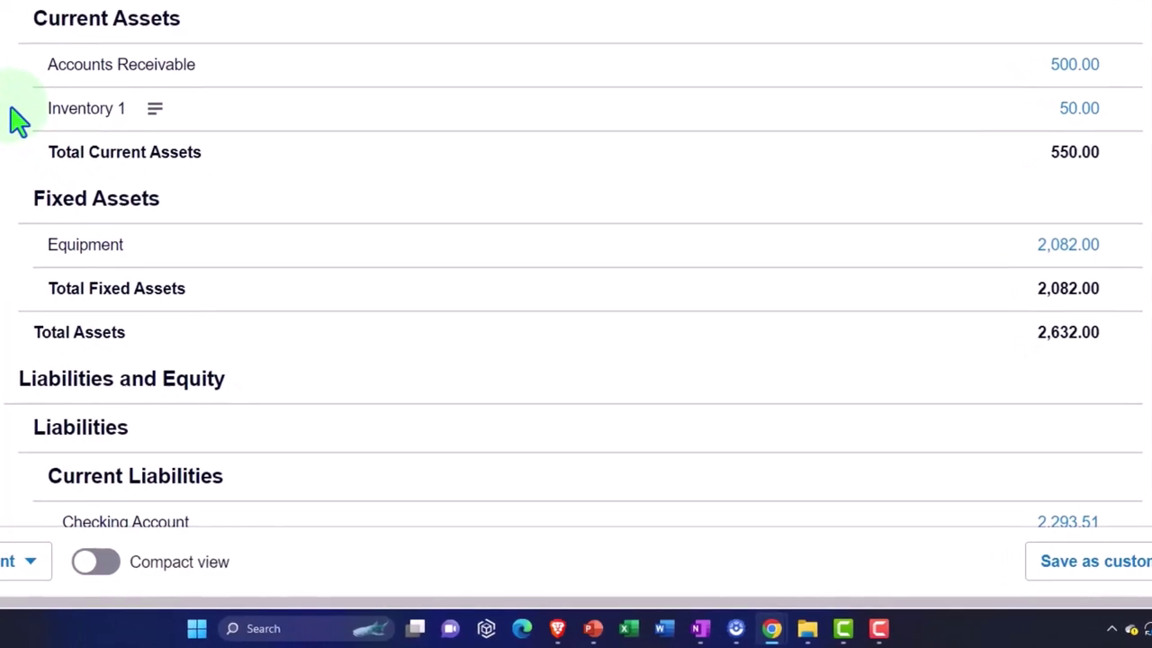
pyautogui.scroll(-1, 18, 120)
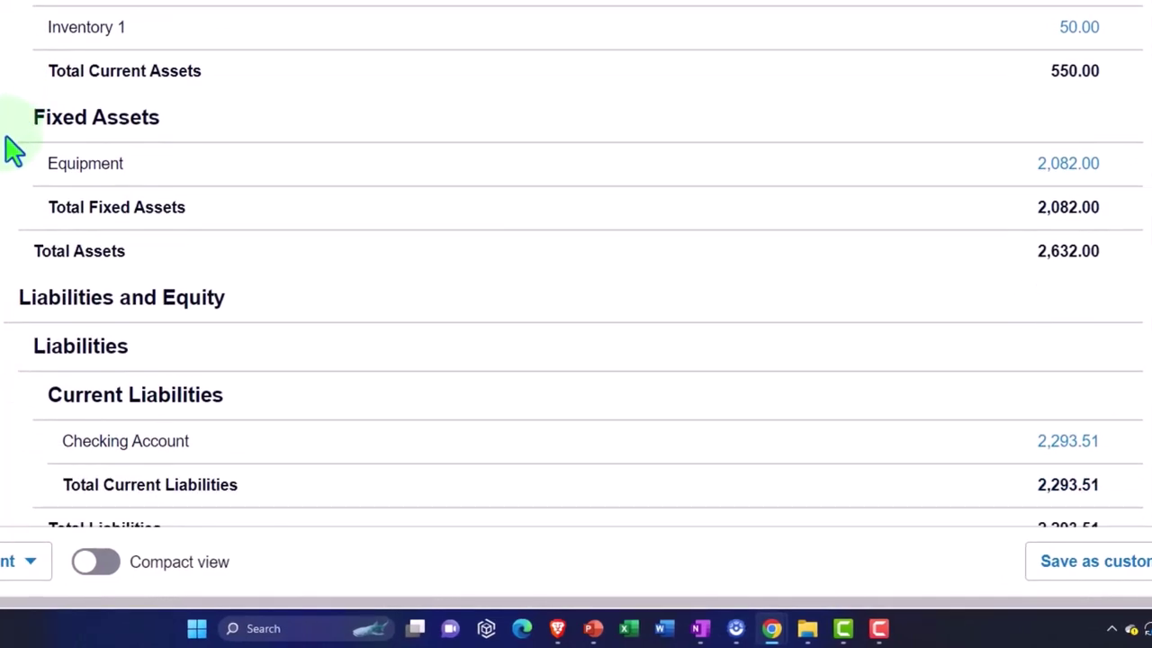
pyautogui.scroll(-3, 14, 148)
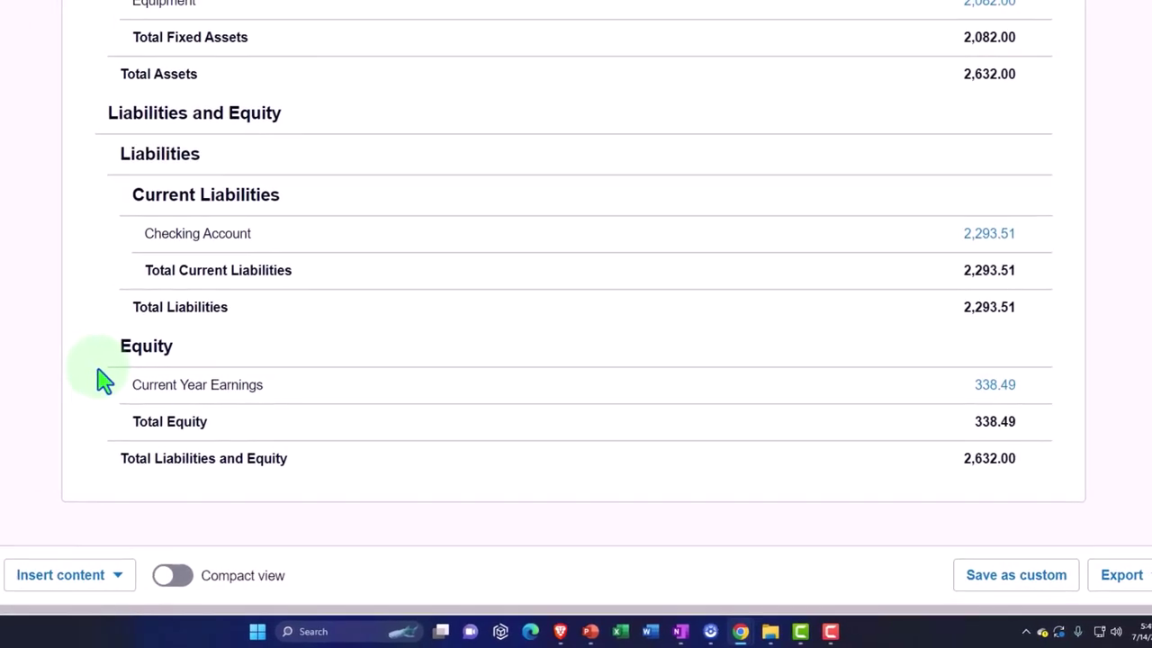
pyautogui.scroll(3, 102, 381)
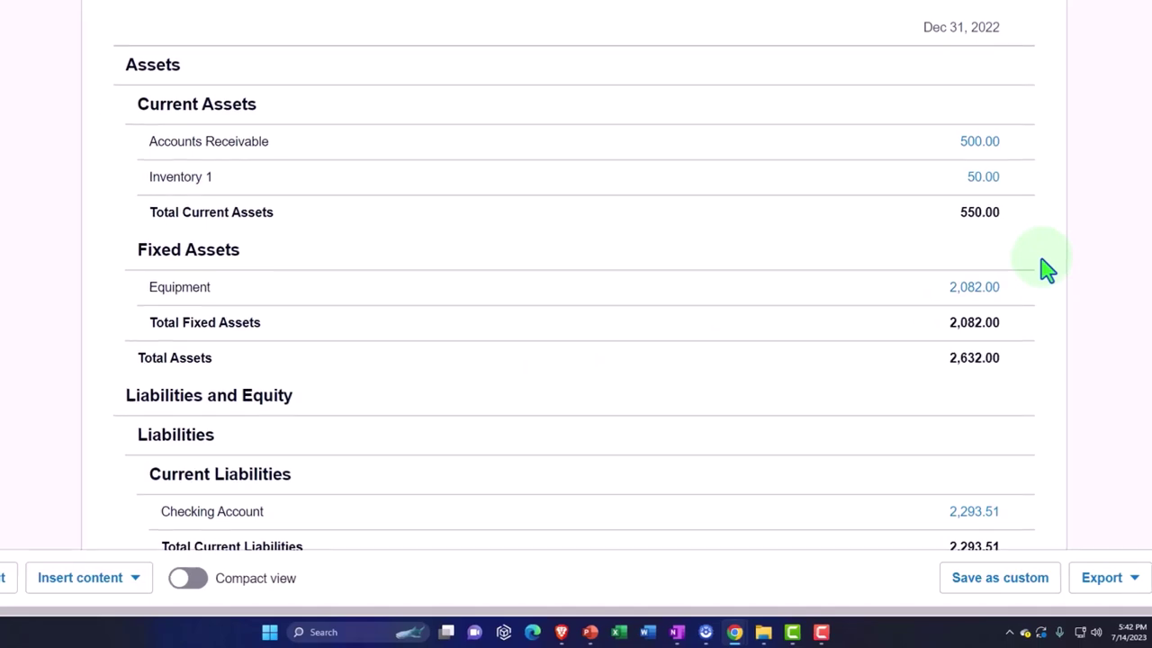
pyautogui.click(343, 16)
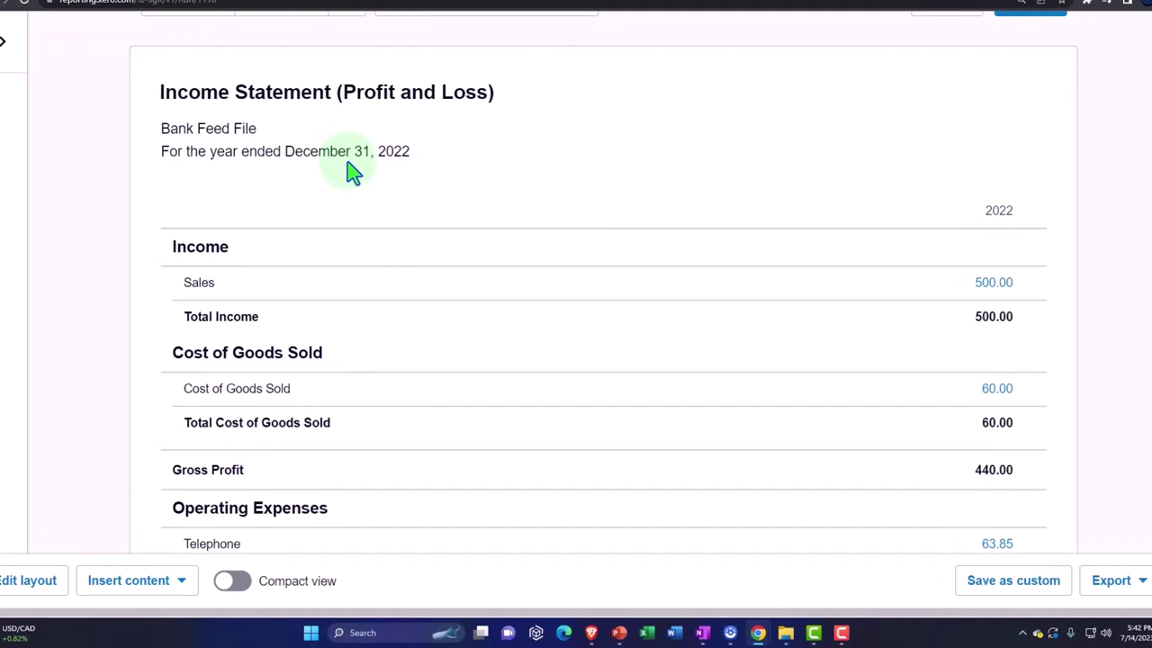
# Review the Balance Sheet's Total Assets 2,632.00, then return to the Checking Account reconciliation tab.
pyautogui.click(232, 4)
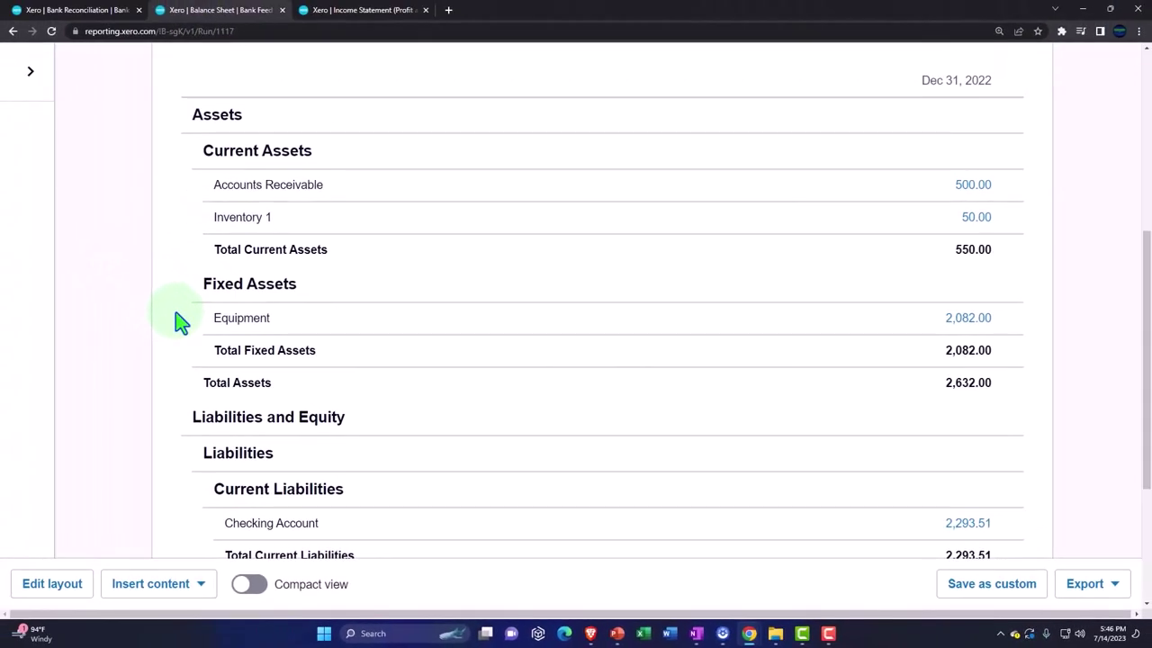
pyautogui.click(99, 12)
# Open the Chart of Accounts from the Accounting menu and scroll through its accounts and YTD balances.
pyautogui.scroll(2, 378, 278)
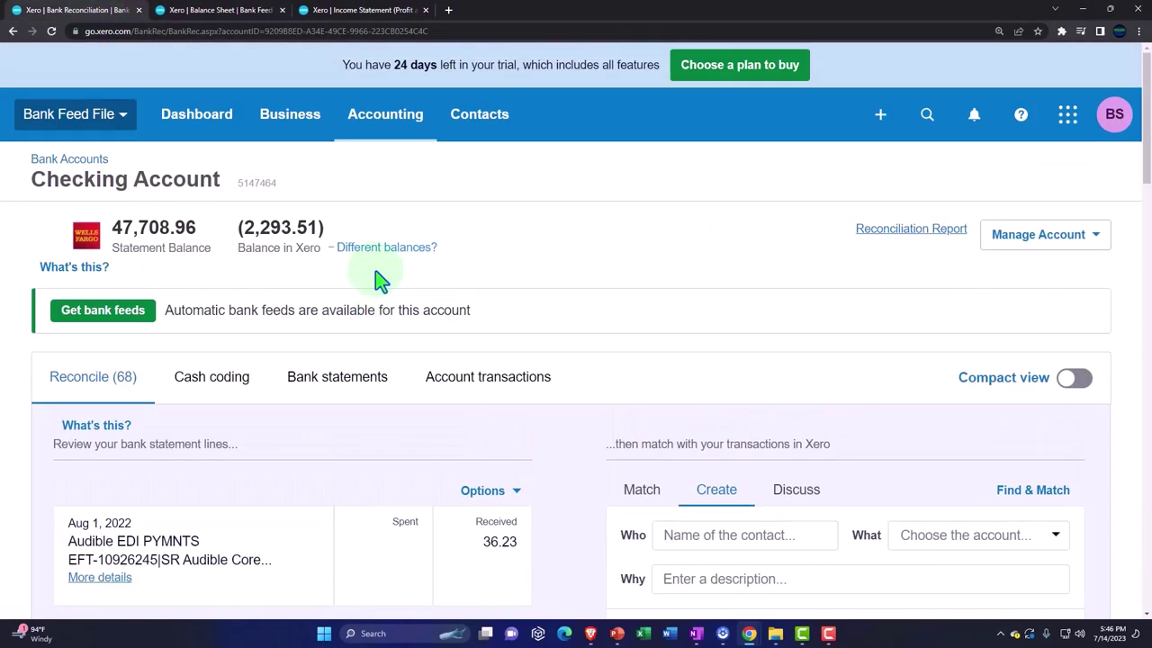
pyautogui.click(402, 140)
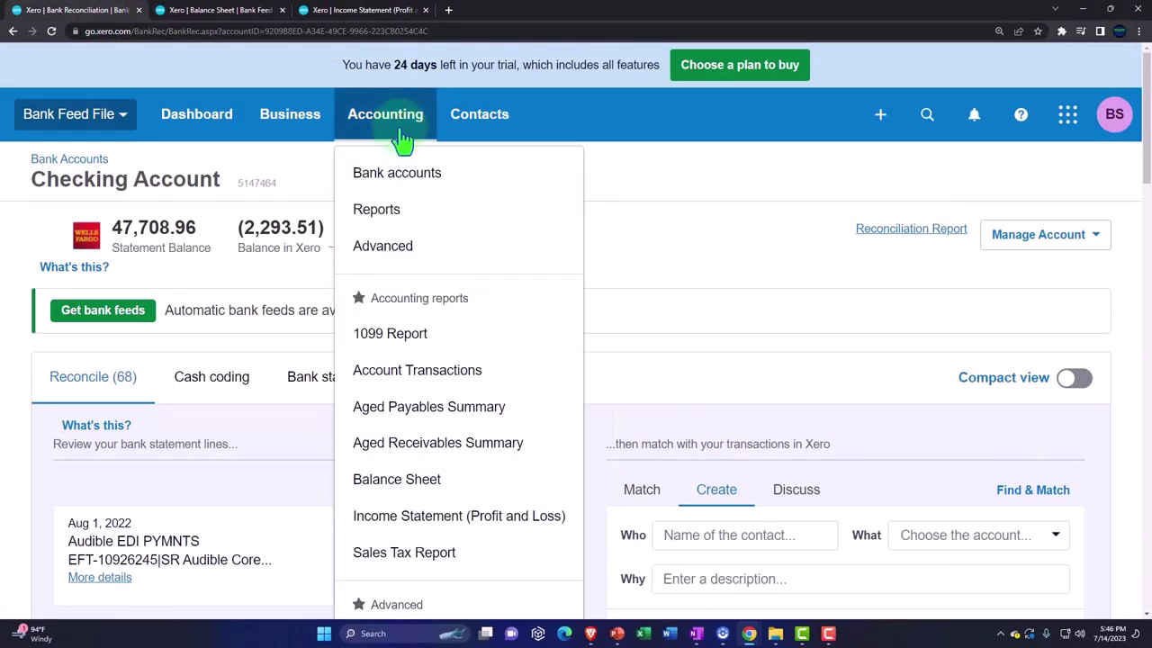
pyautogui.scroll(-3, 414, 270)
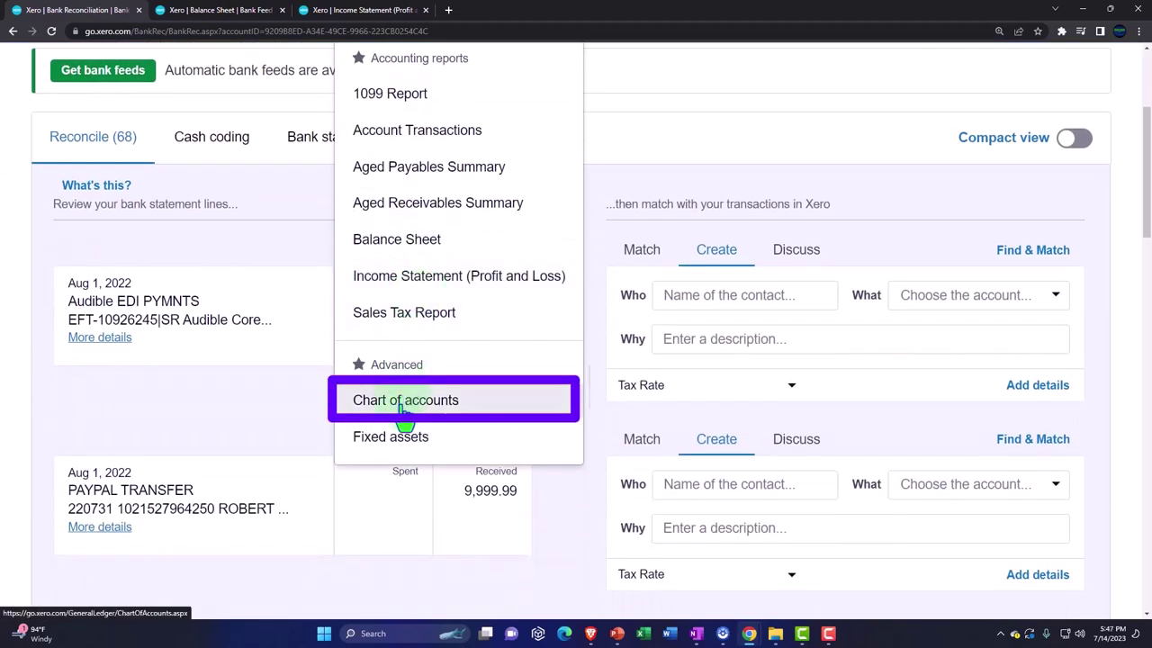
pyautogui.click(403, 405)
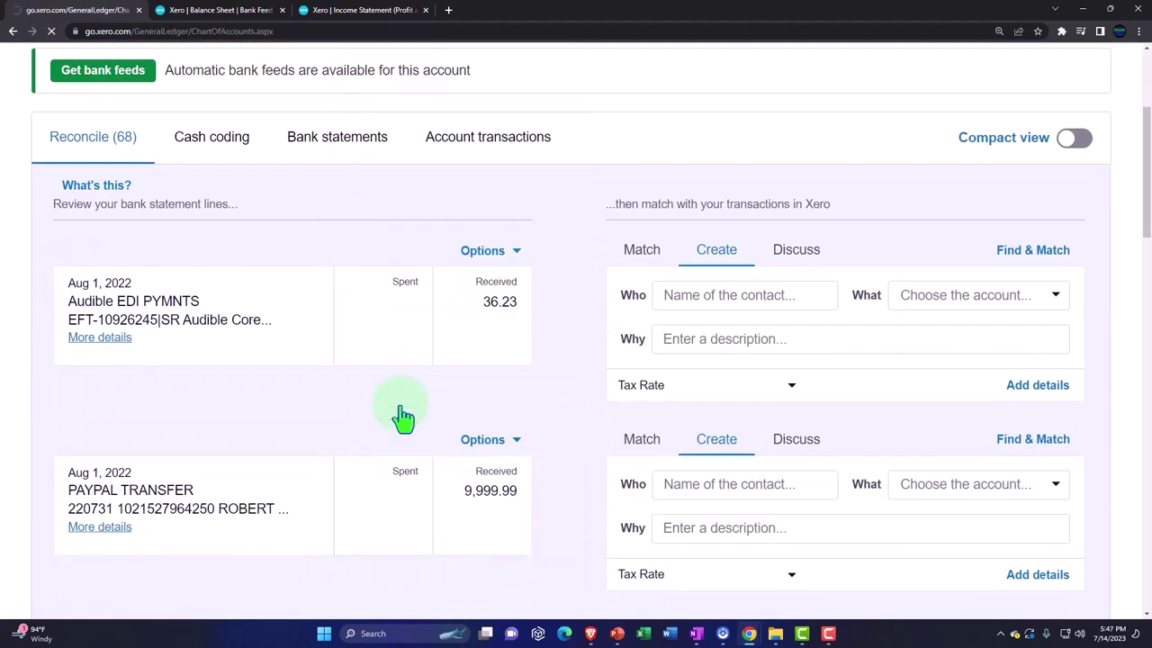
pyautogui.scroll(-4, 403, 365)
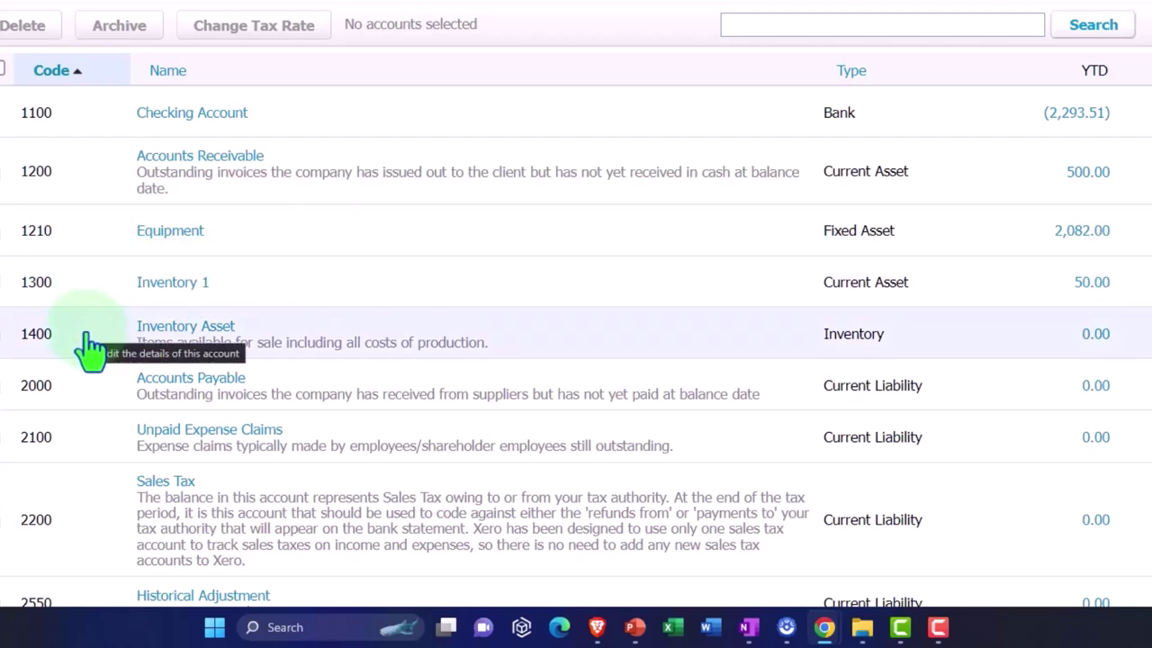
pyautogui.scroll(1, 90, 346)
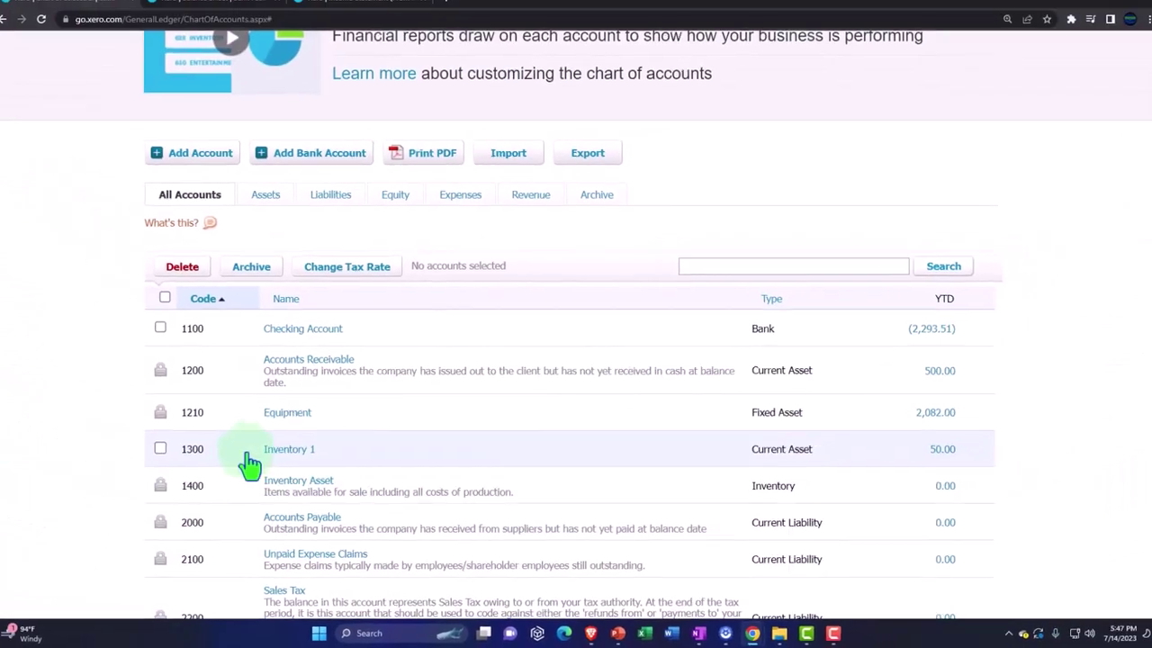
# Change the Equipment account's code from 1210 to 1600 and save it.
pyautogui.click(293, 418)
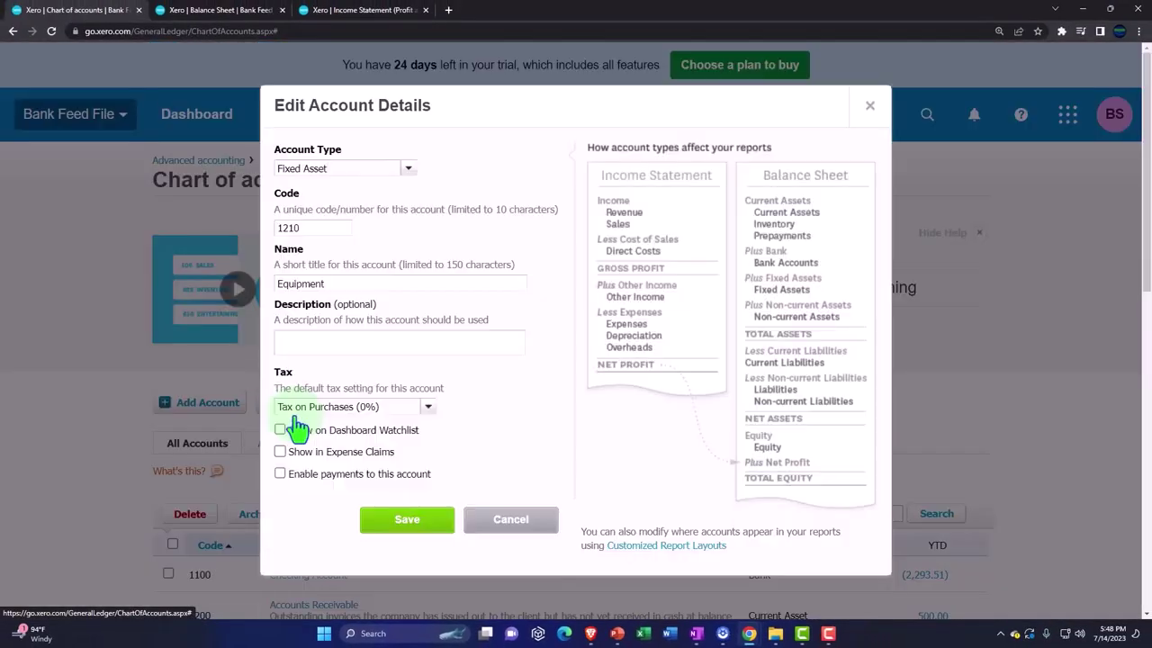
pyautogui.click(327, 228)
pyautogui.press('BackSpace')
pyautogui.press('BackSpace')
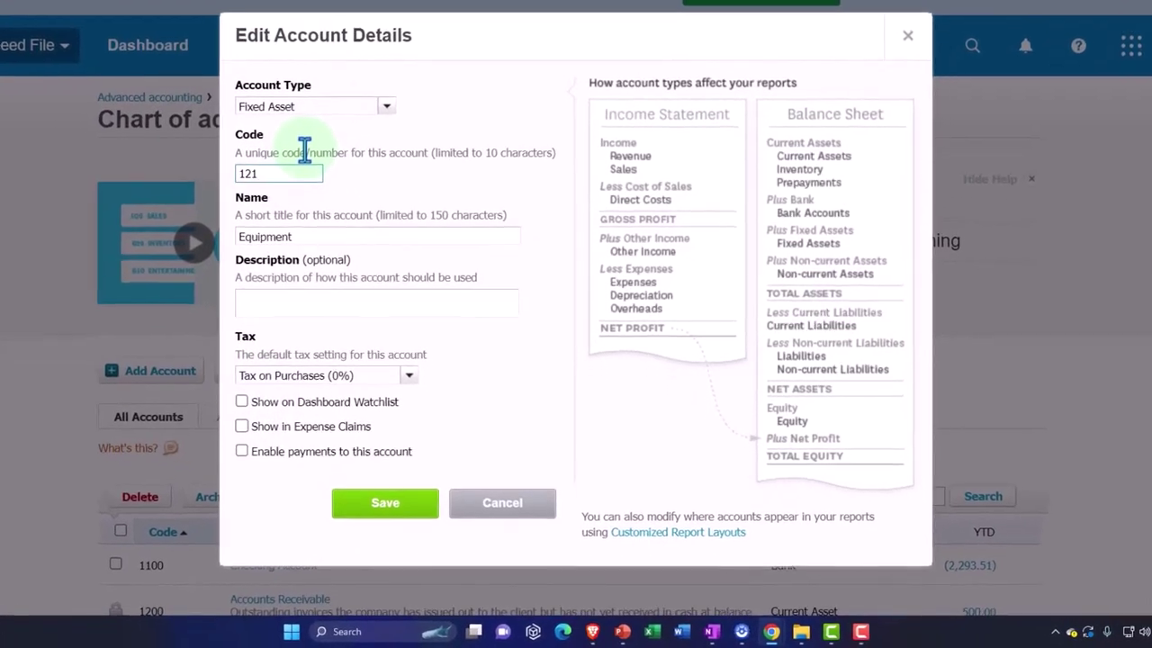
pyautogui.press('BackSpace')
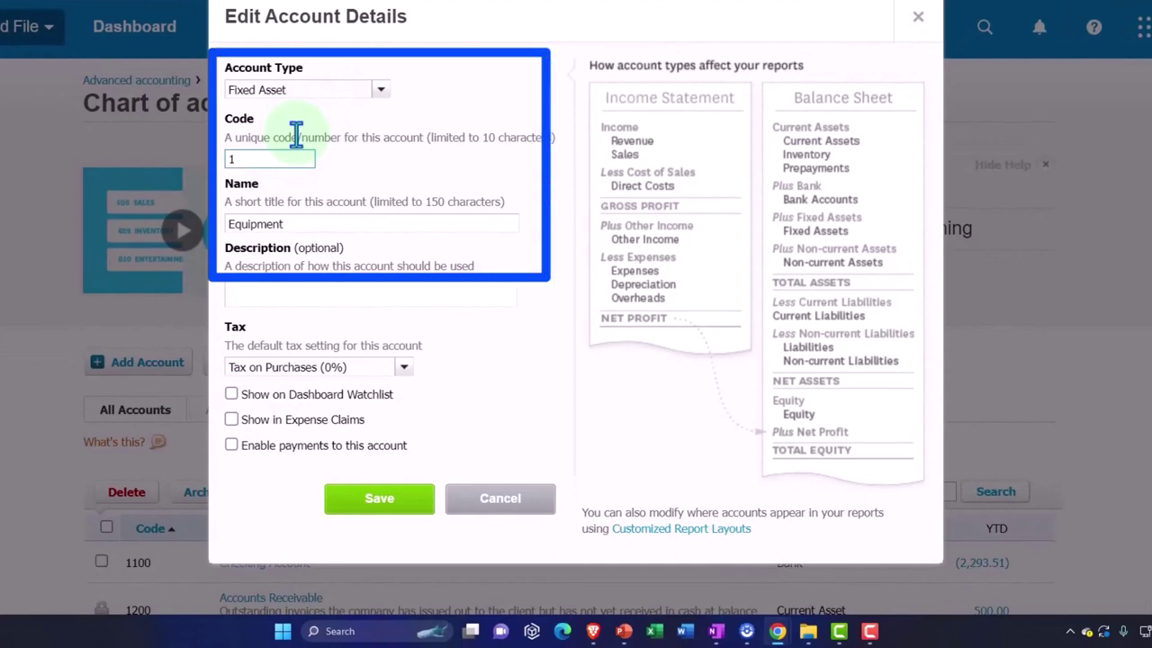
pyautogui.write('600')
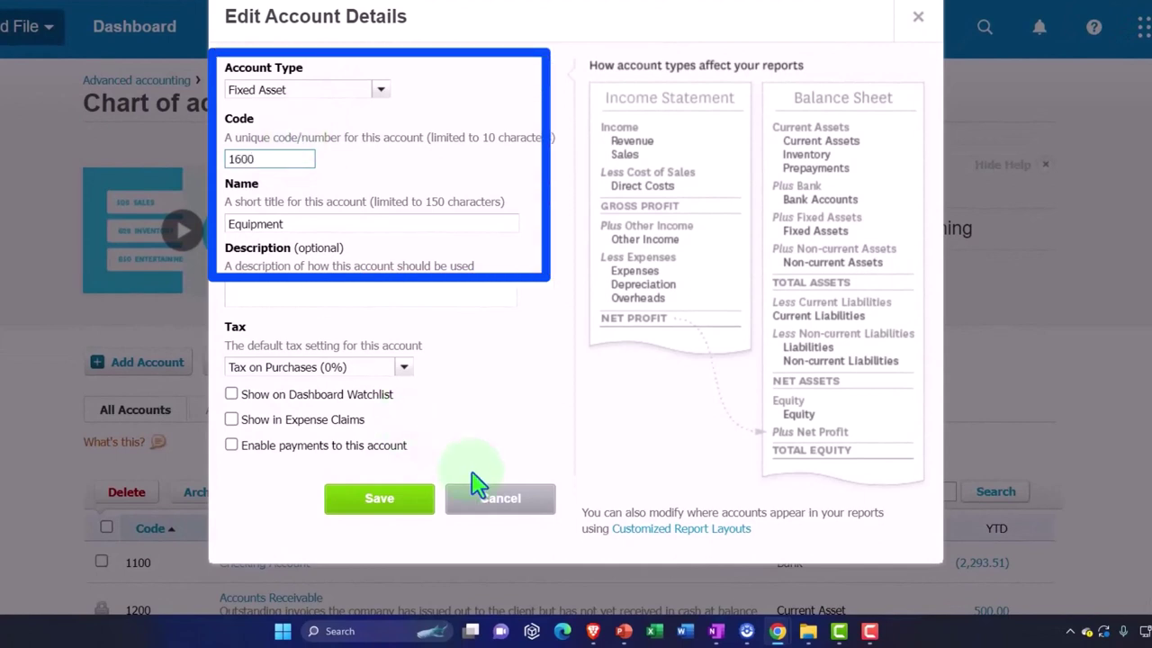
pyautogui.click(389, 495)
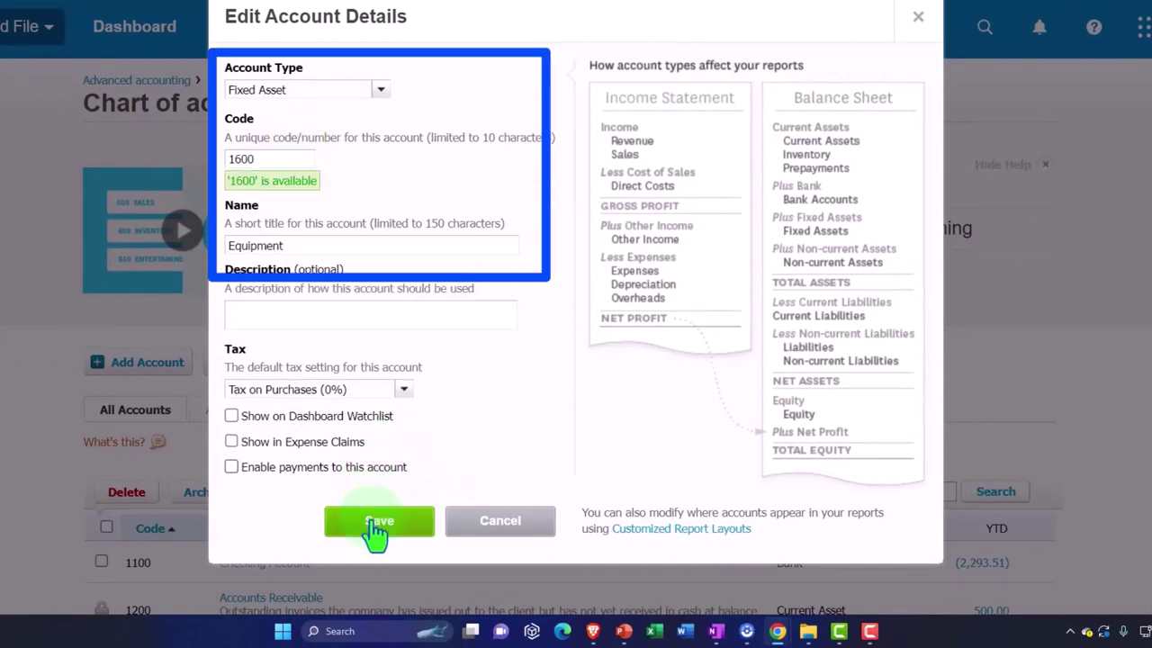
pyautogui.click(378, 522)
pyautogui.scroll(-4, 92, 404)
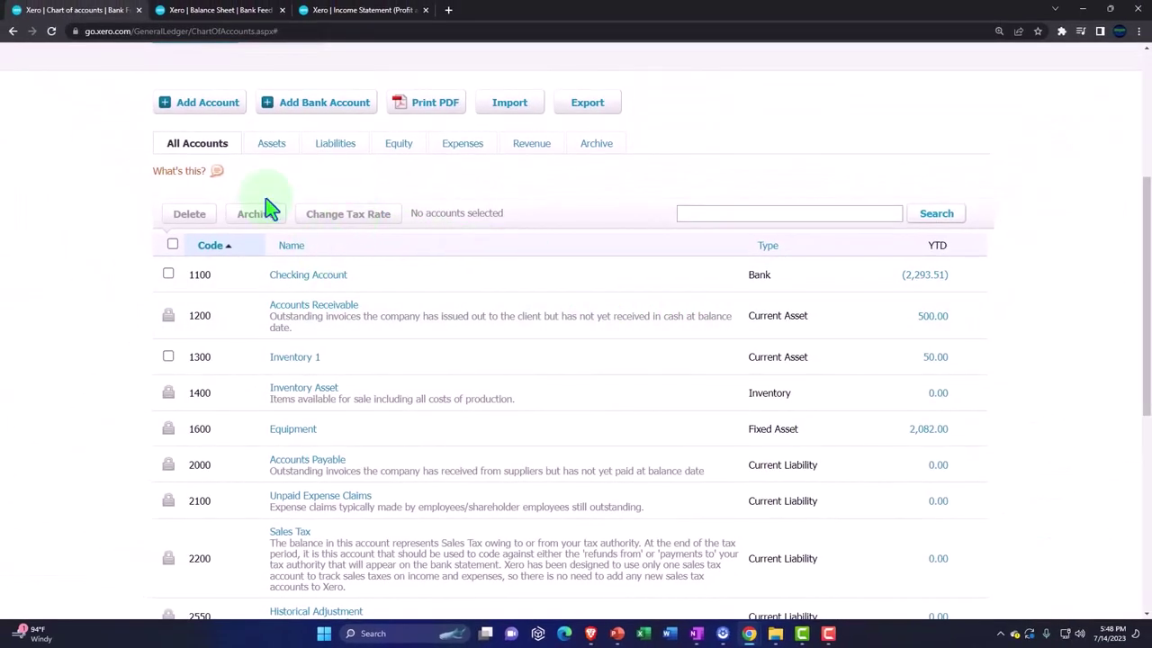
# Create Current Asset account 1450 named 'B of A Investments', fixing the name's typo, and save.
pyautogui.click(205, 106)
pyautogui.click(342, 243)
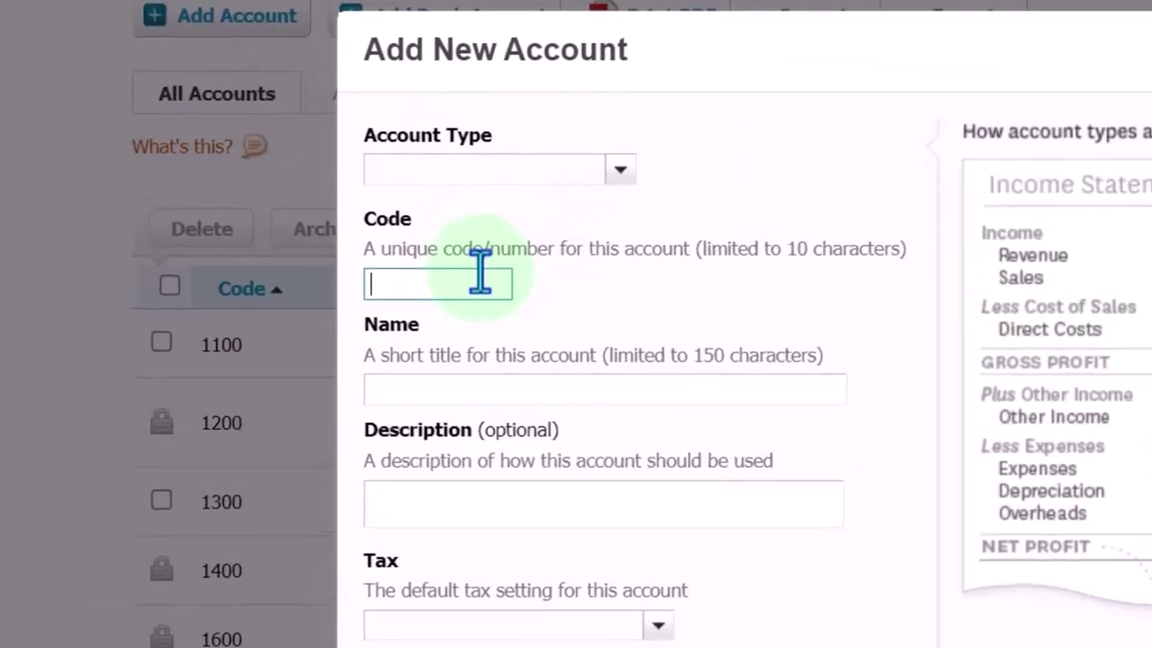
pyautogui.write('1450')
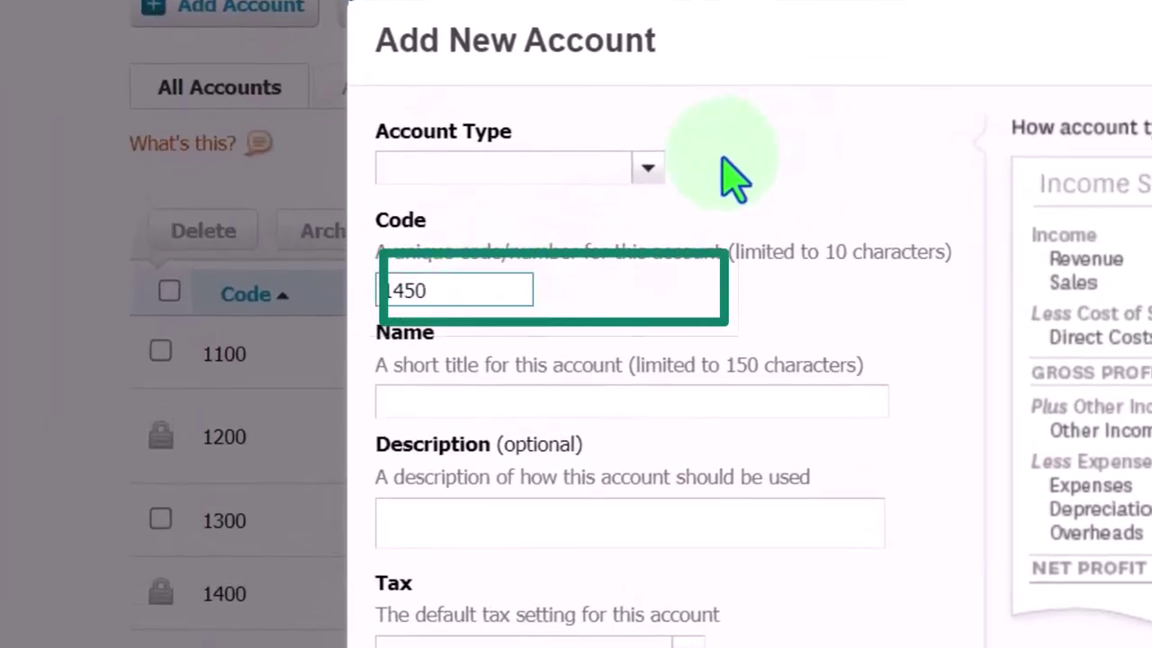
pyautogui.click(647, 170)
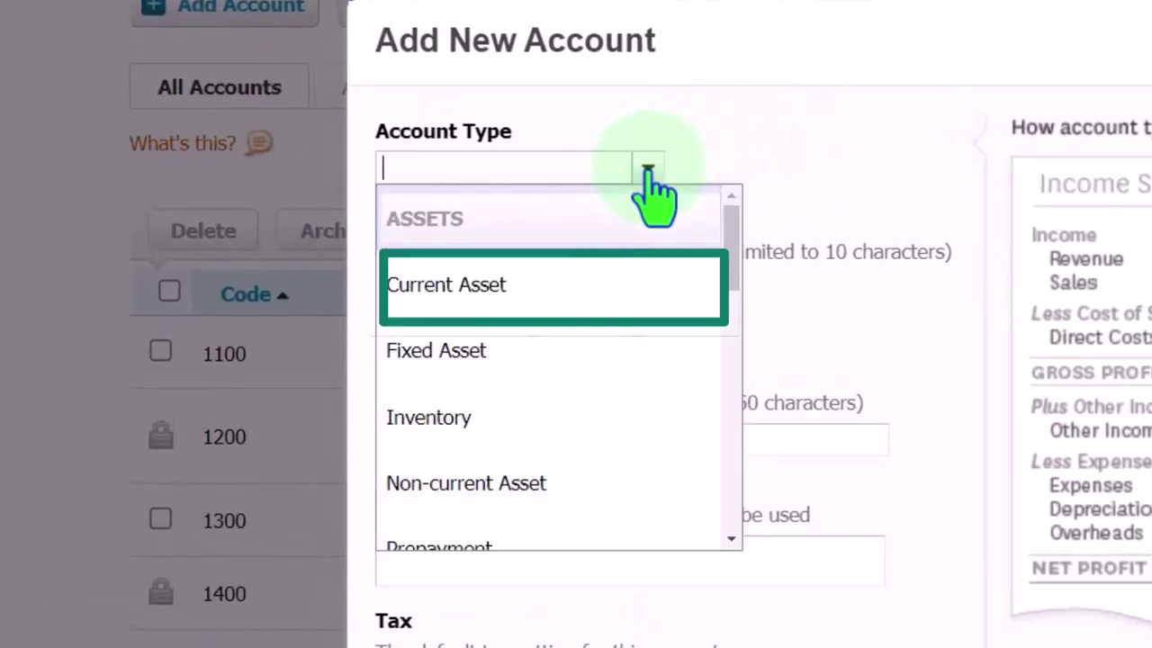
pyautogui.click(591, 296)
pyautogui.click(499, 439)
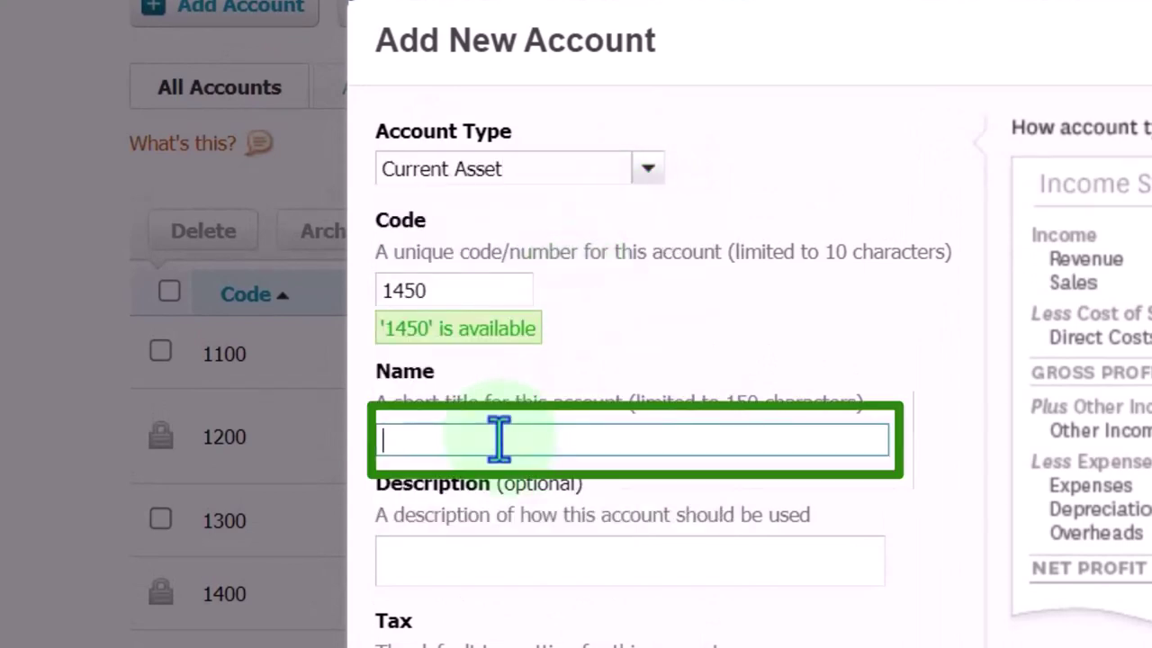
pyautogui.write('Bo ')
pyautogui.write(' of A Inv')
pyautogui.write('e')
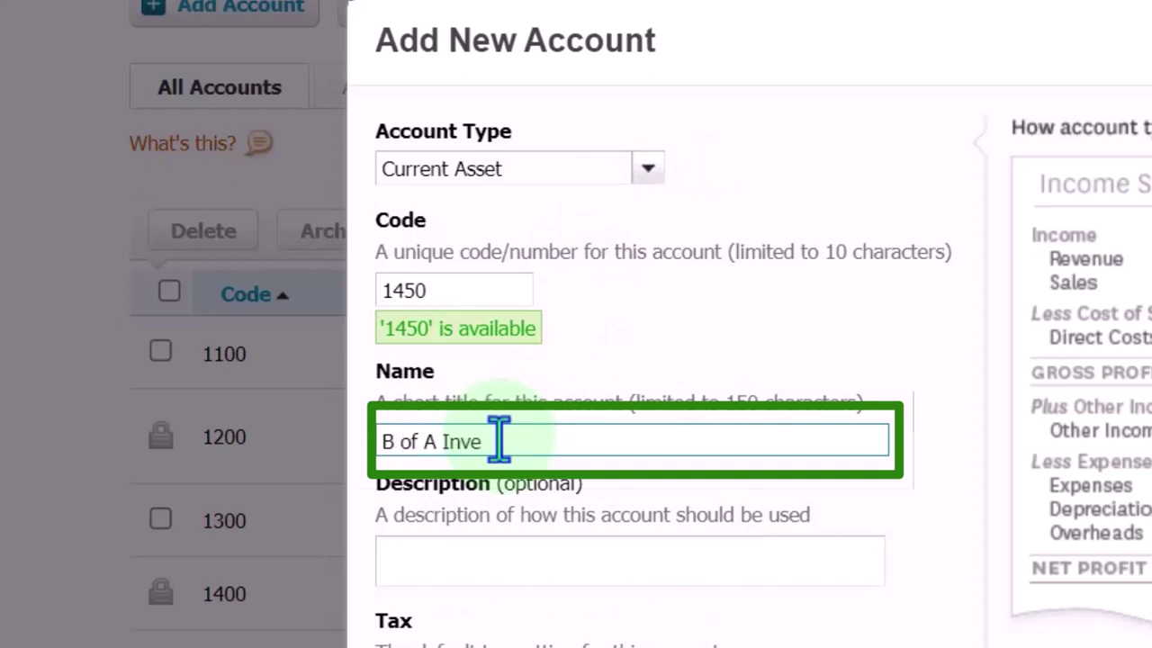
pyautogui.write('e')
pyautogui.write('metns')
pyautogui.press('BackSpace')
pyautogui.press('BackSpace')
pyautogui.press('BackSpace')
pyautogui.write('nts')
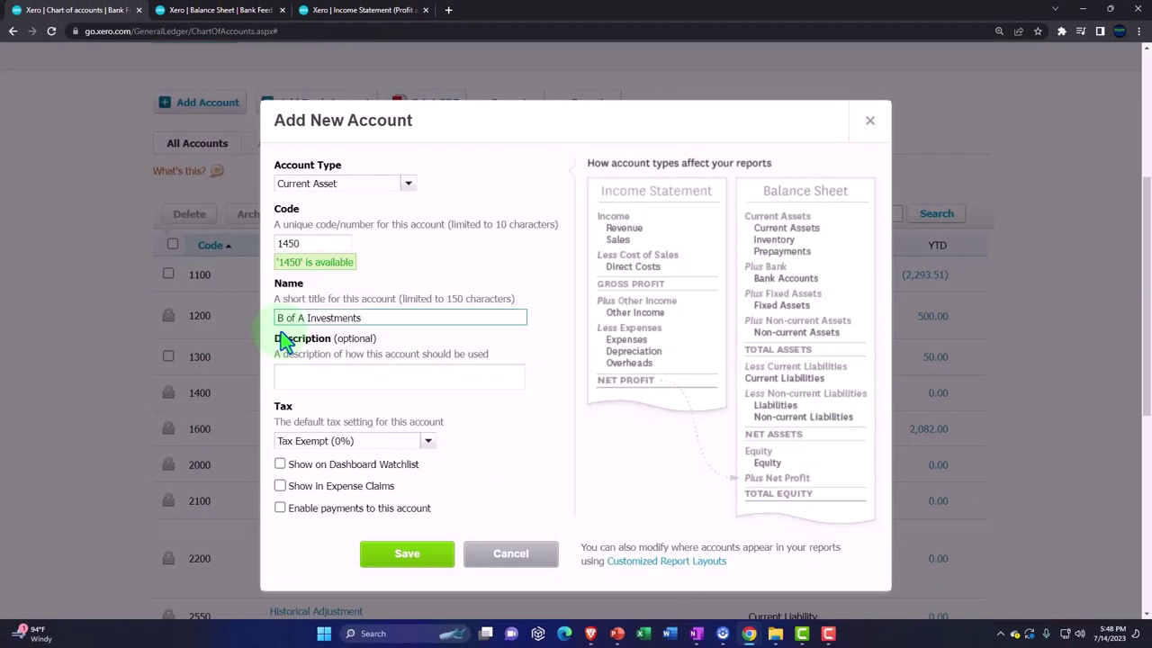
pyautogui.click(410, 565)
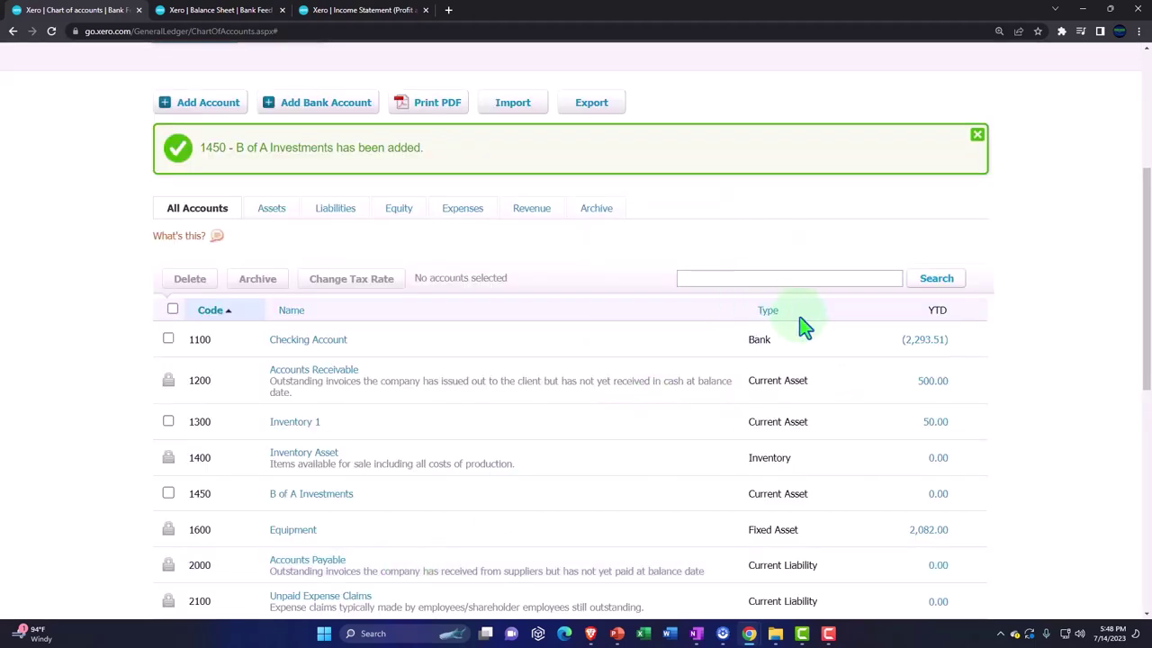
# Create Current Asset account 1455 named 'Primerica Investments' and save it.
pyautogui.scroll(-2, 789, 335)
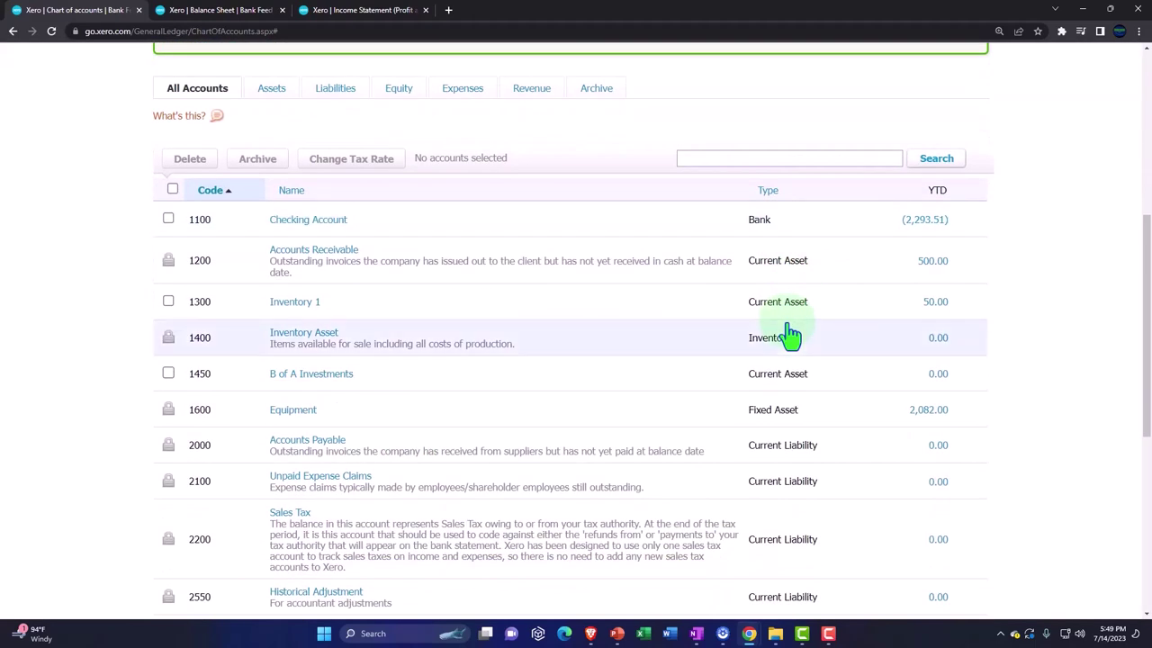
pyautogui.scroll(2, 787, 333)
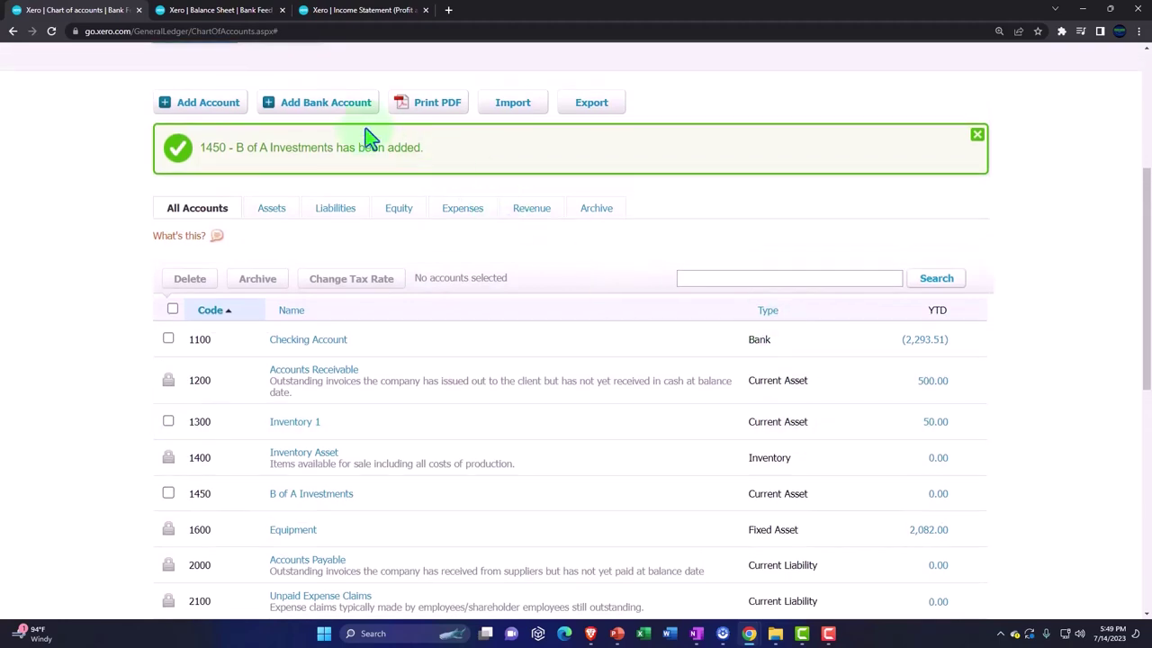
pyautogui.click(191, 103)
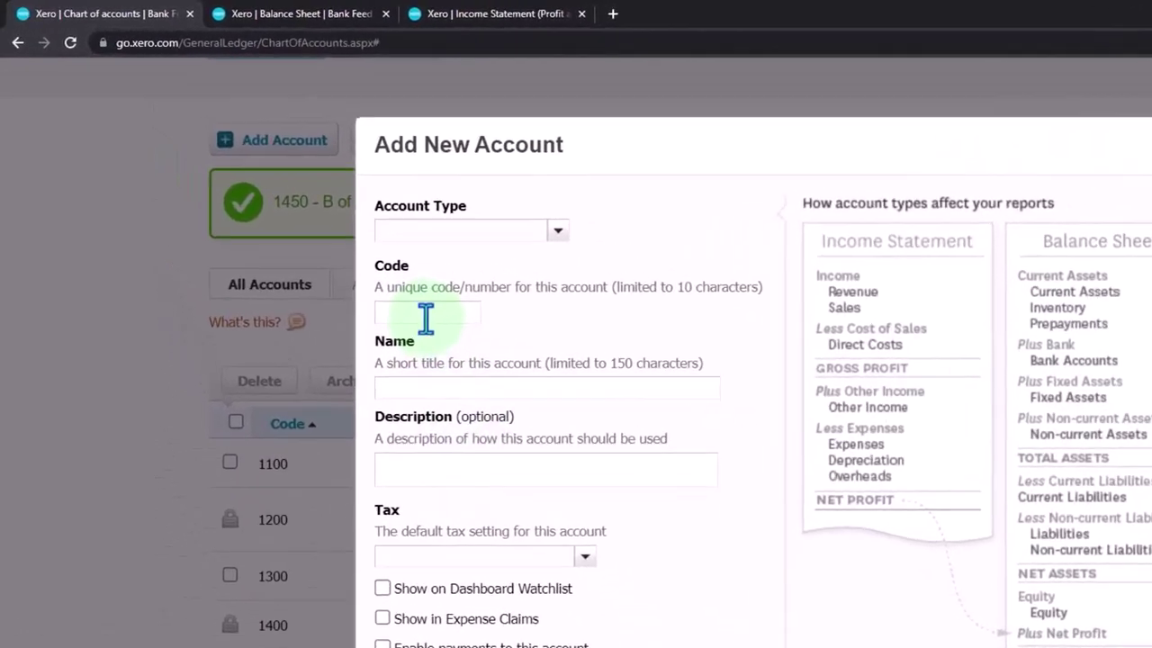
pyautogui.click(313, 231)
pyautogui.write('1455')
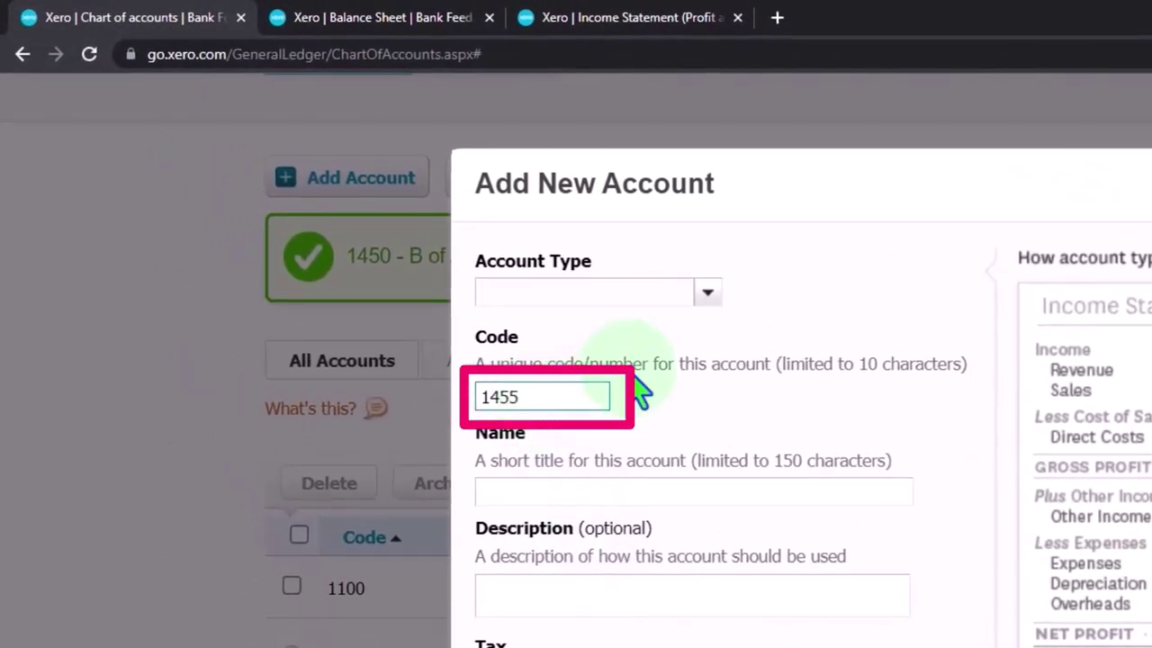
pyautogui.click(703, 296)
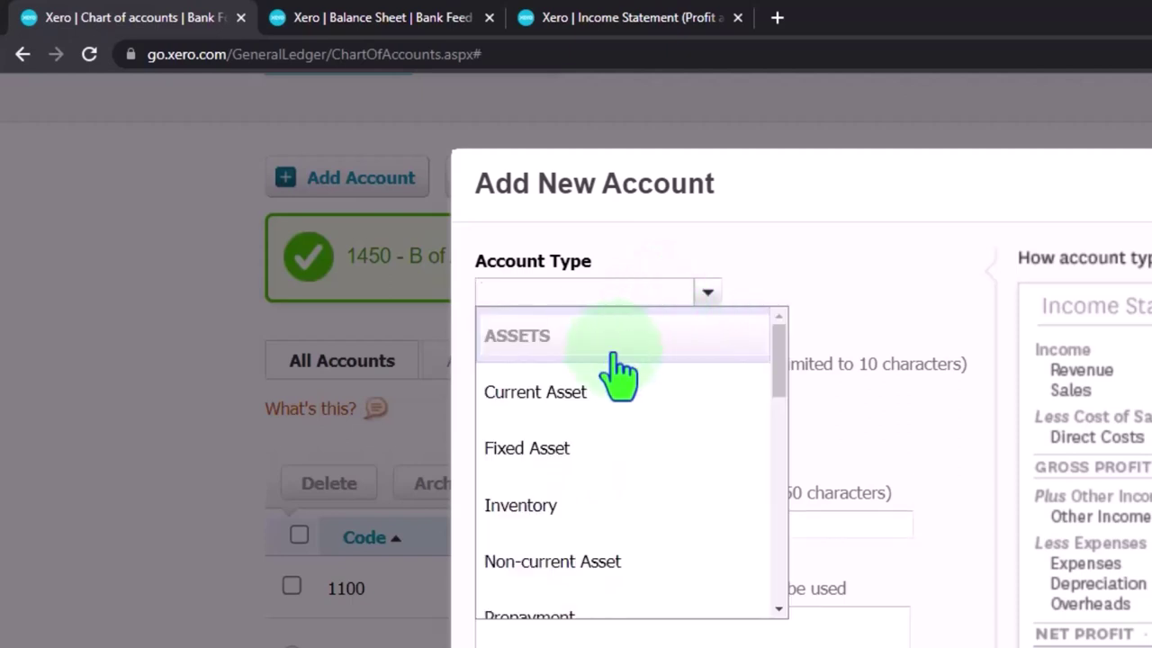
pyautogui.click(591, 393)
pyautogui.click(523, 522)
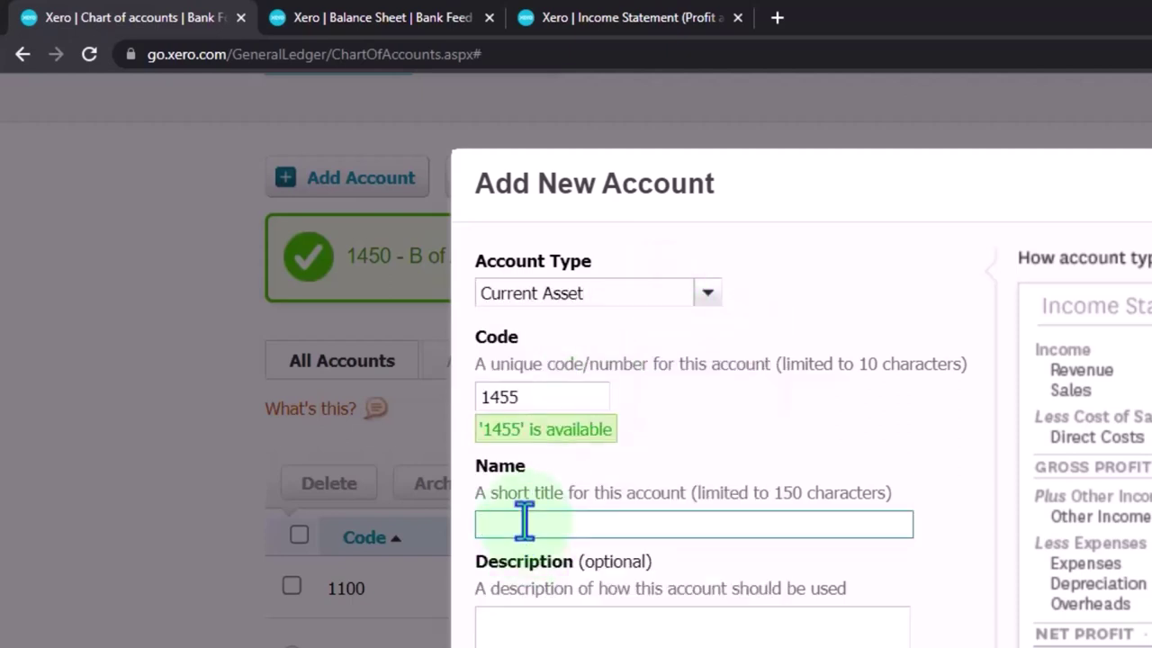
pyautogui.write('Primerica I')
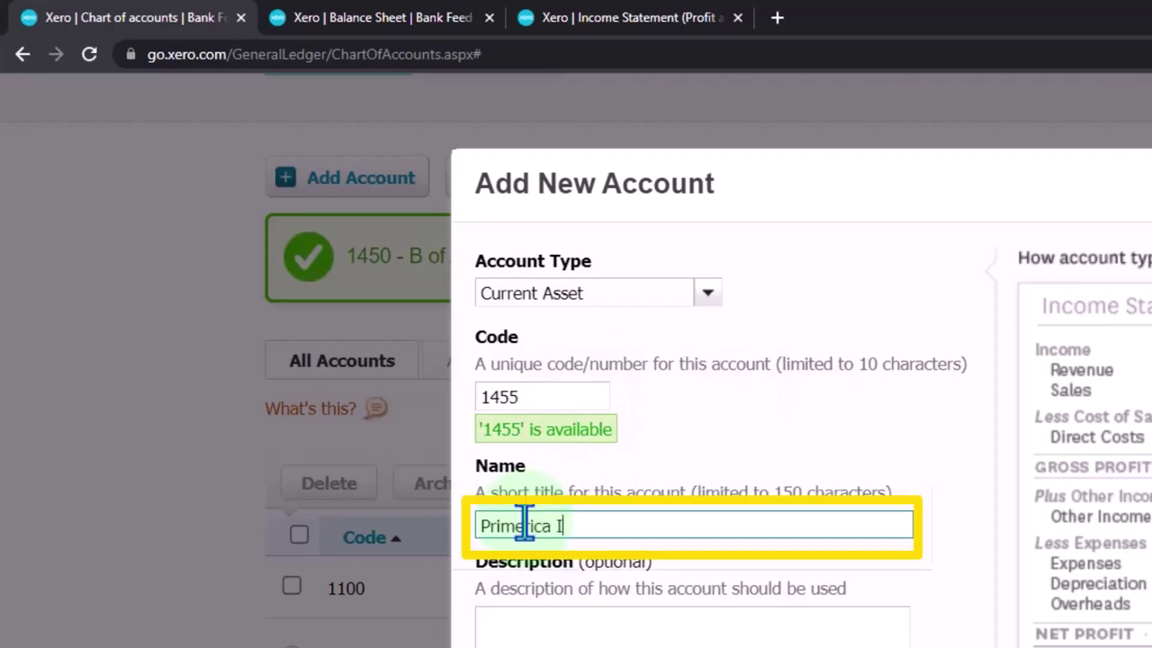
pyautogui.write('nvestments ')
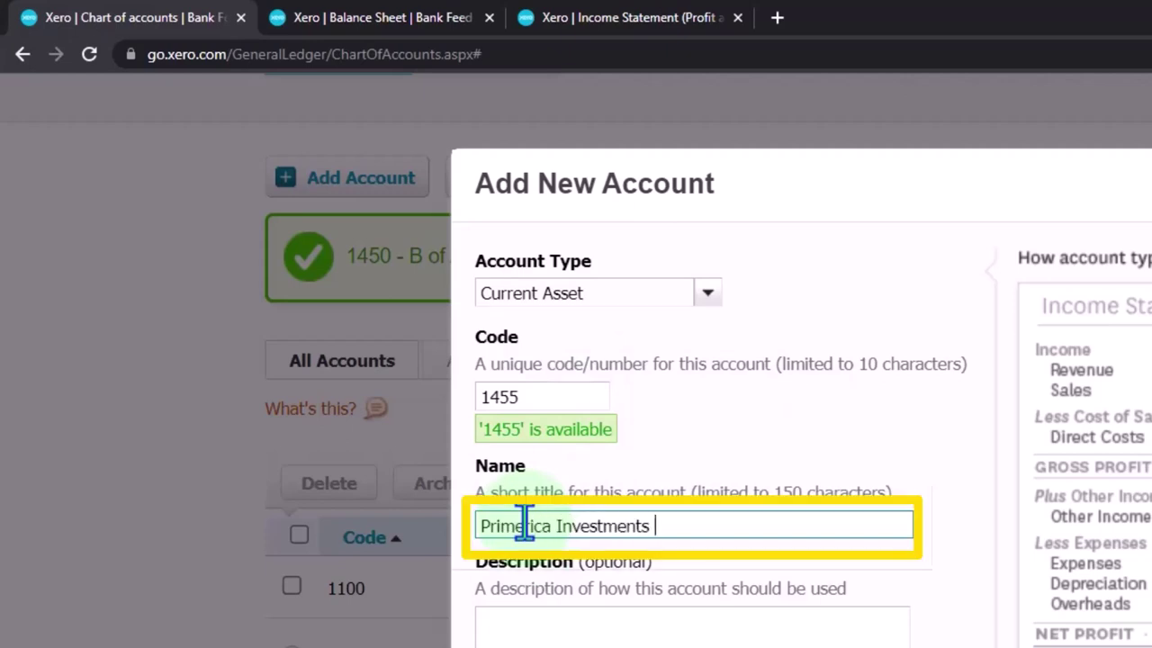
pyautogui.write('sdf')
pyautogui.press('BackSpace')
pyautogui.press('BackSpace')
pyautogui.press('BackSpace')
pyautogui.press('BackSpace')
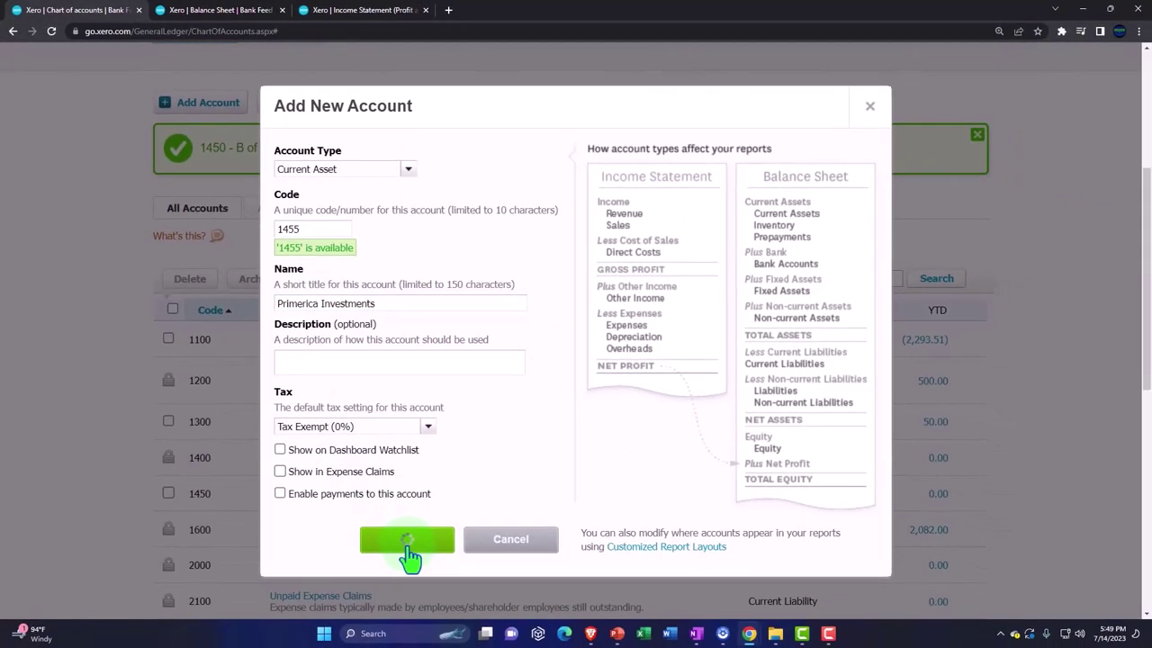
pyautogui.click(495, 644)
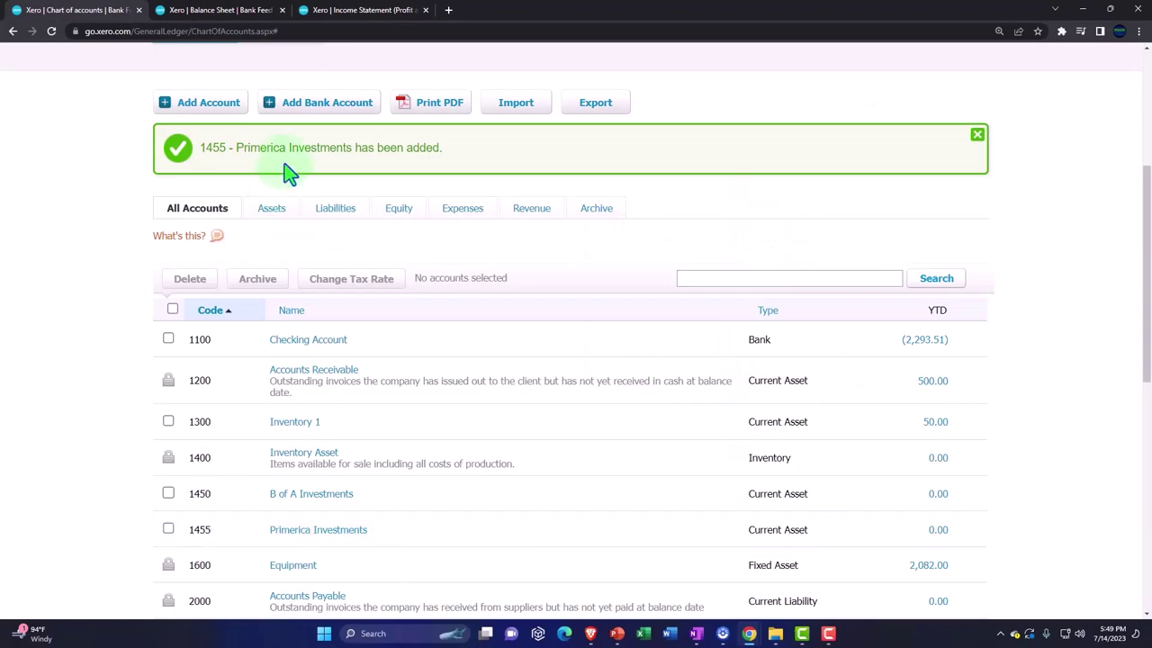
# Switch to the Balance Sheet report and update it to include the new accounts.
pyautogui.click(236, 18)
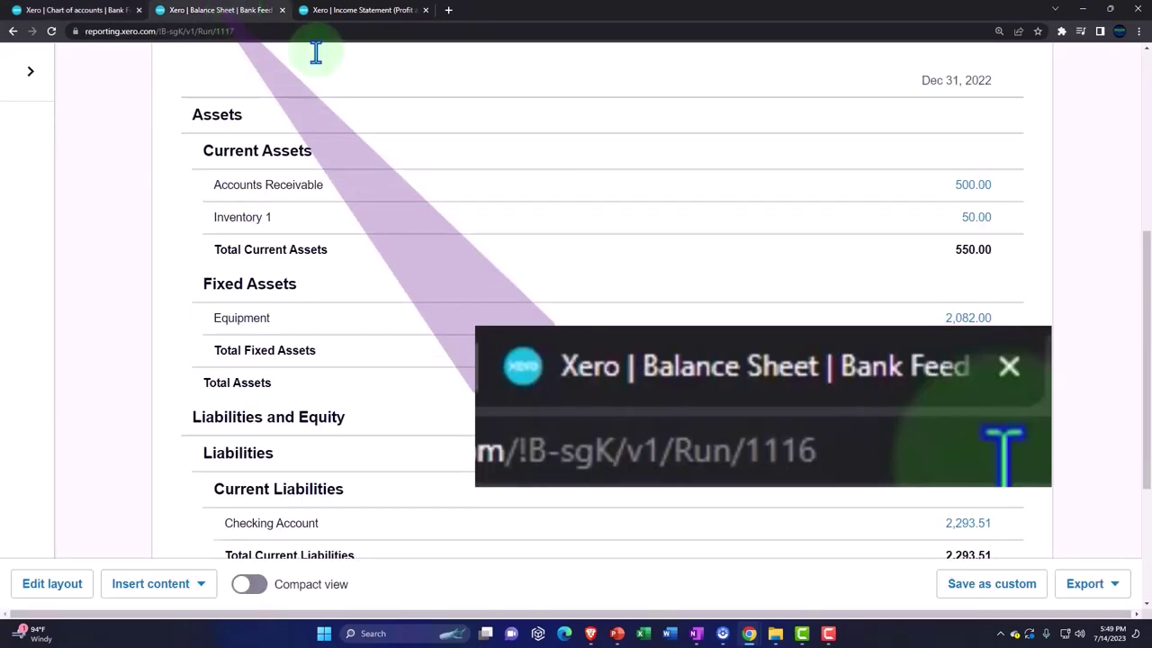
pyautogui.scroll(5, 888, 360)
pyautogui.click(1008, 271)
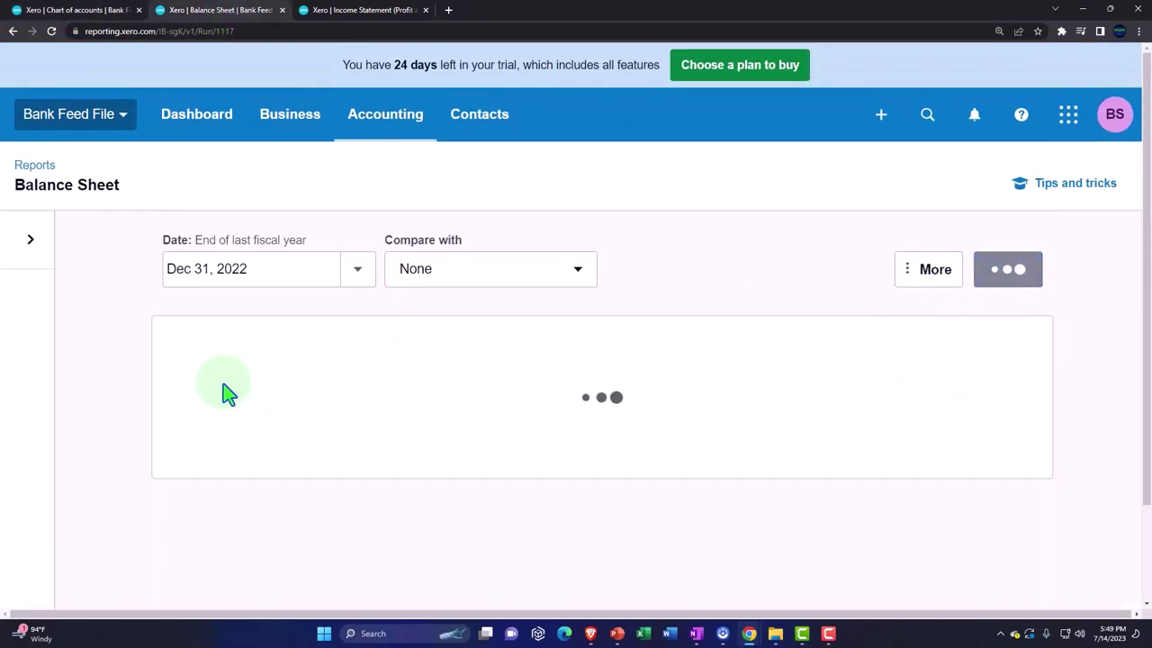
pyautogui.scroll(-5, 167, 365)
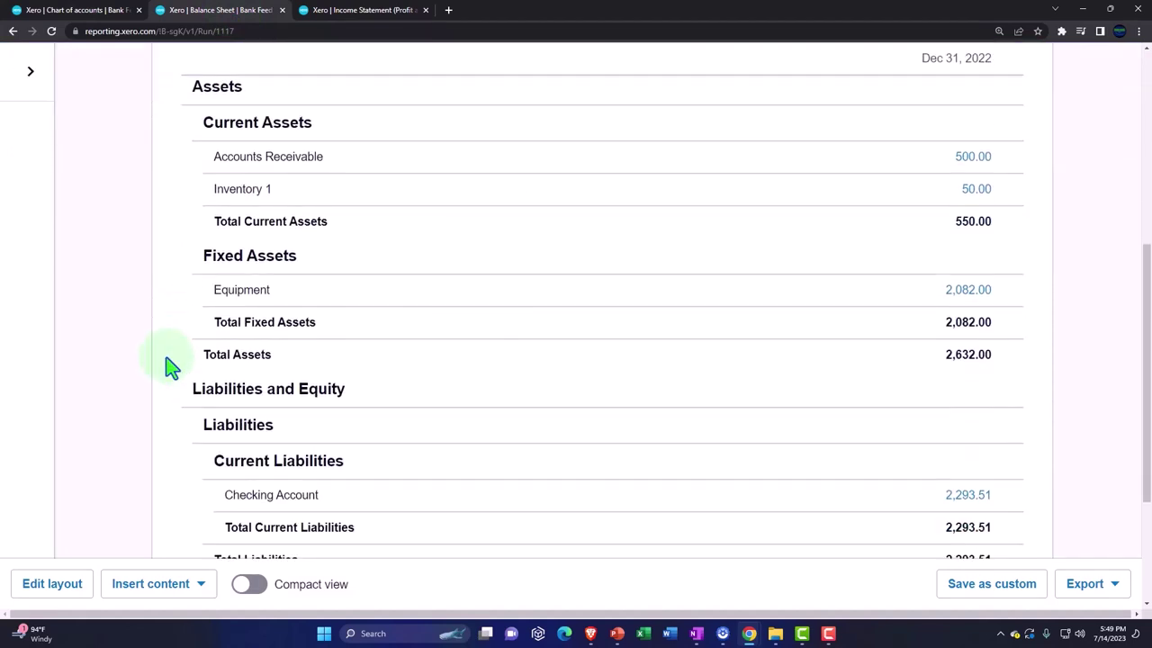
pyautogui.scroll(-2, 165, 366)
# In the layout editor, select Primerica Investments through Total Current Assets, then cancel without changes.
pyautogui.click(52, 584)
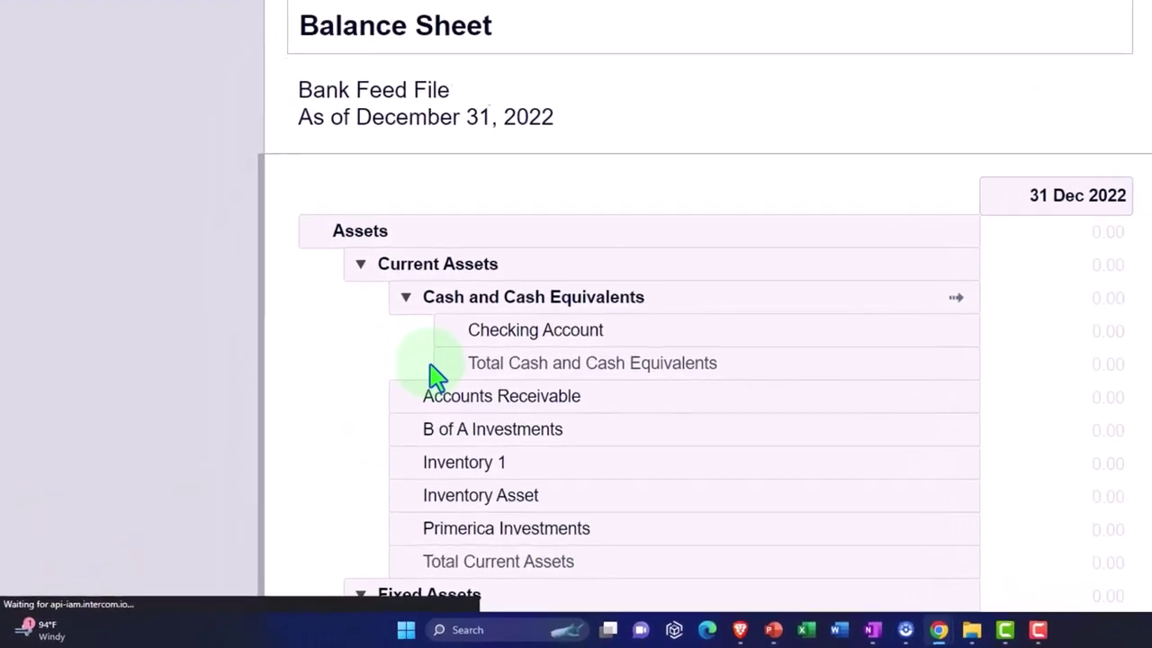
pyautogui.scroll(-4, 431, 376)
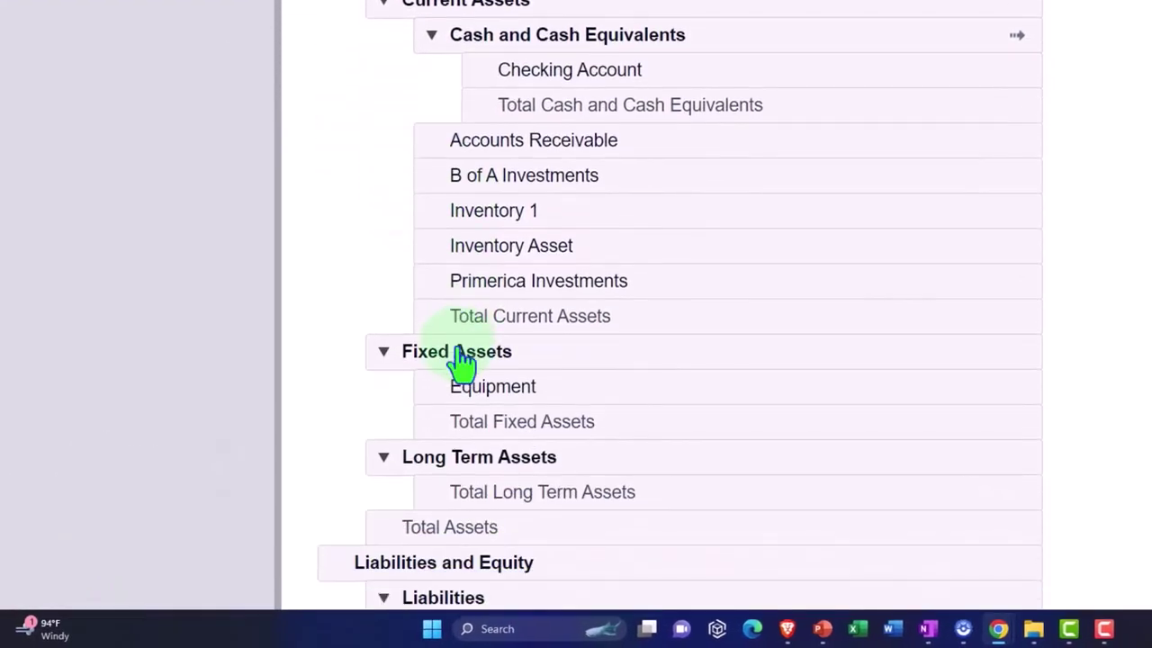
pyautogui.moveTo(547, 290); pyautogui.dragTo(809, 243)
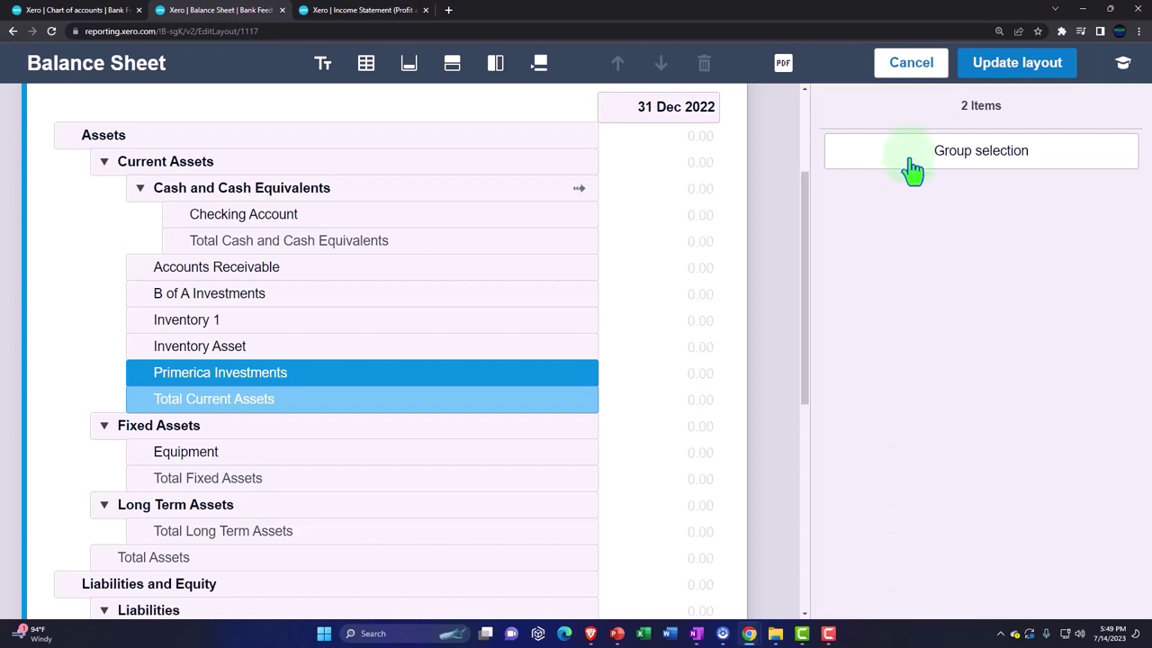
pyautogui.click(909, 65)
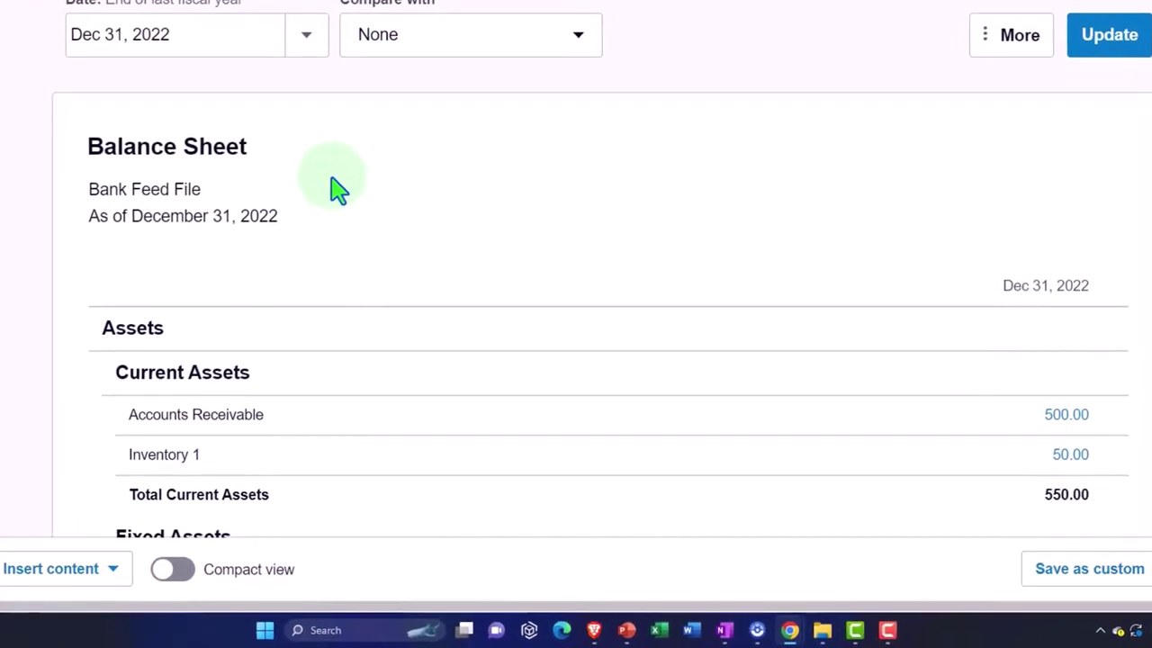
# Scroll through the Balance Sheet, then return to the Chart of Accounts tab.
pyautogui.scroll(-3, 338, 189)
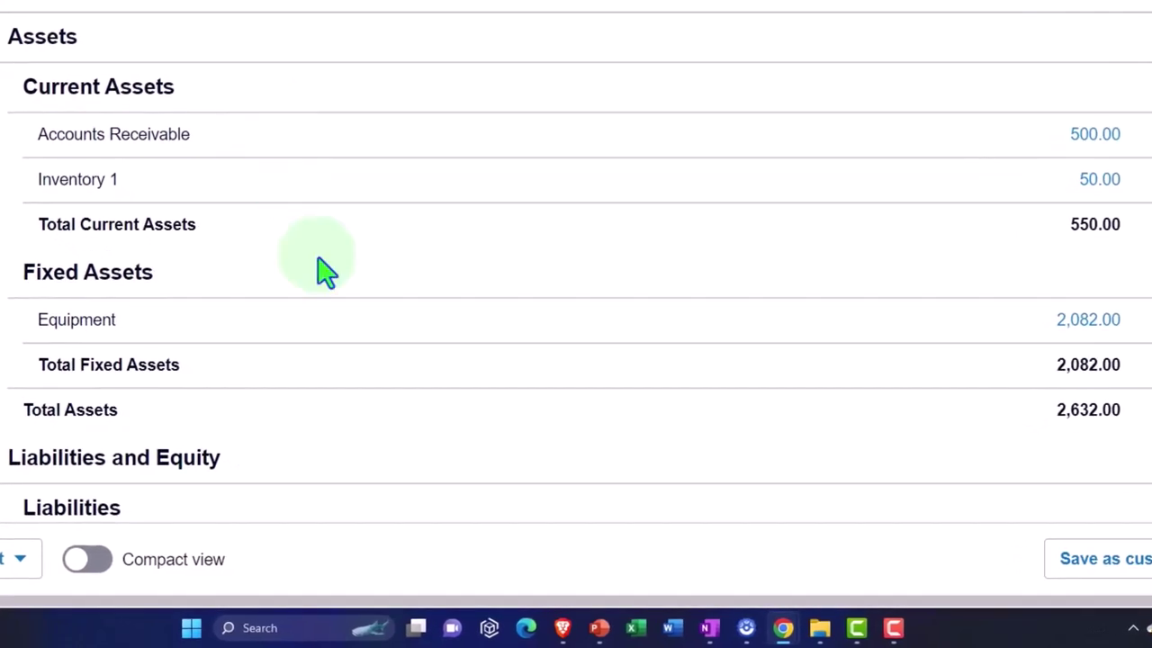
pyautogui.scroll(-3, 321, 270)
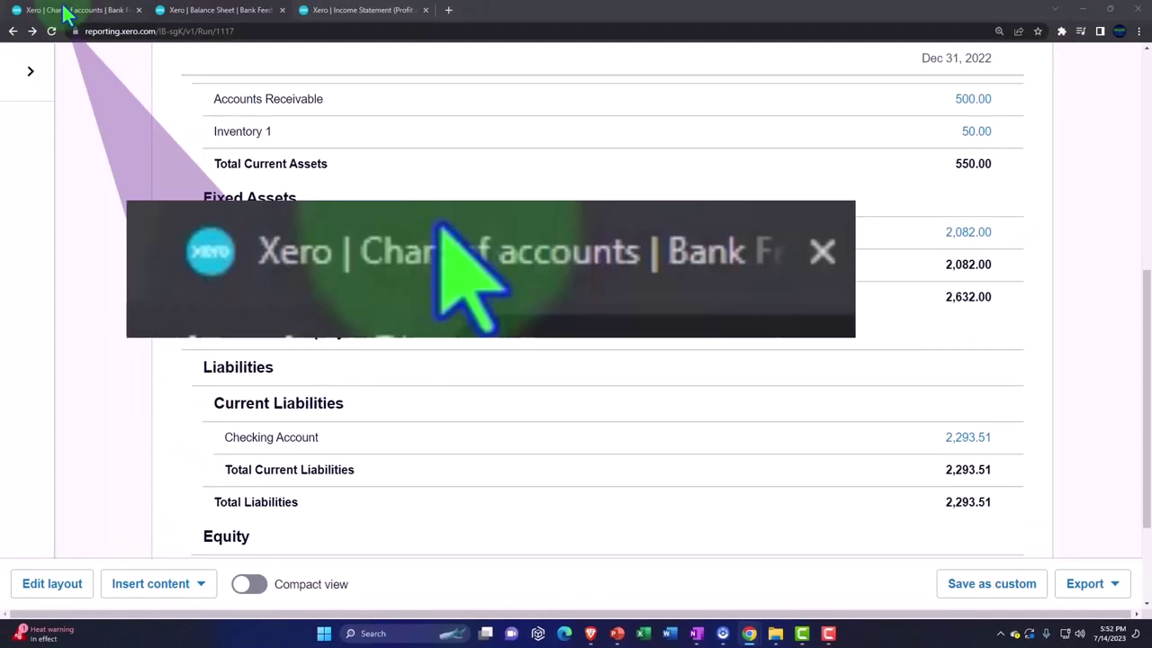
pyautogui.click(67, 12)
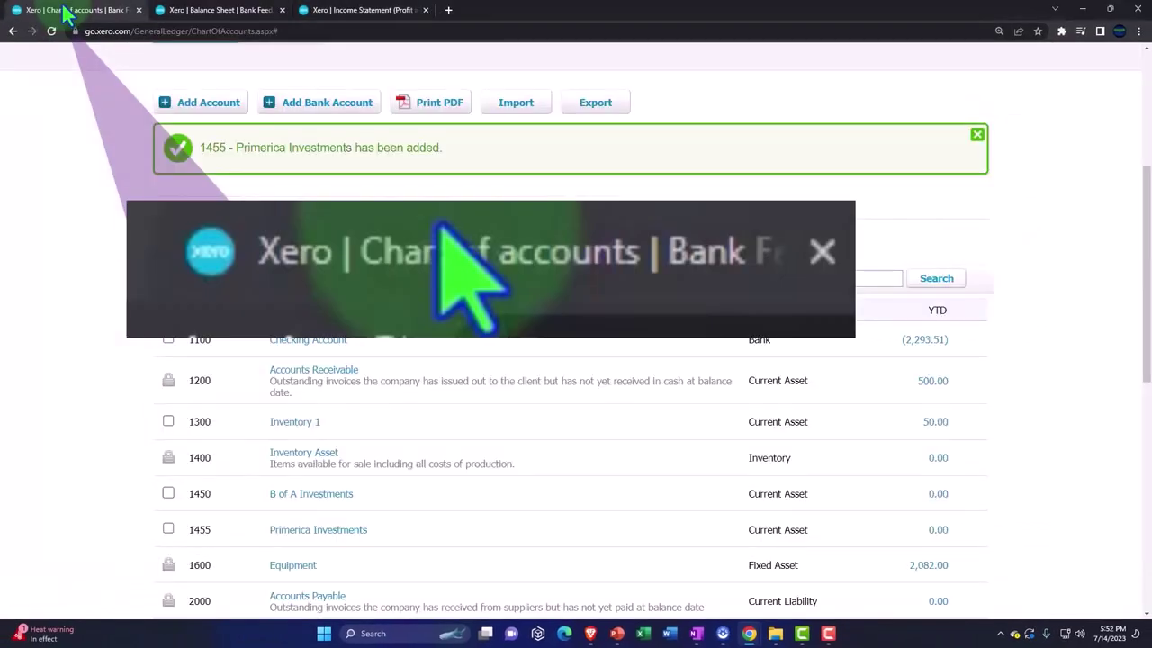
pyautogui.scroll(3, 356, 314)
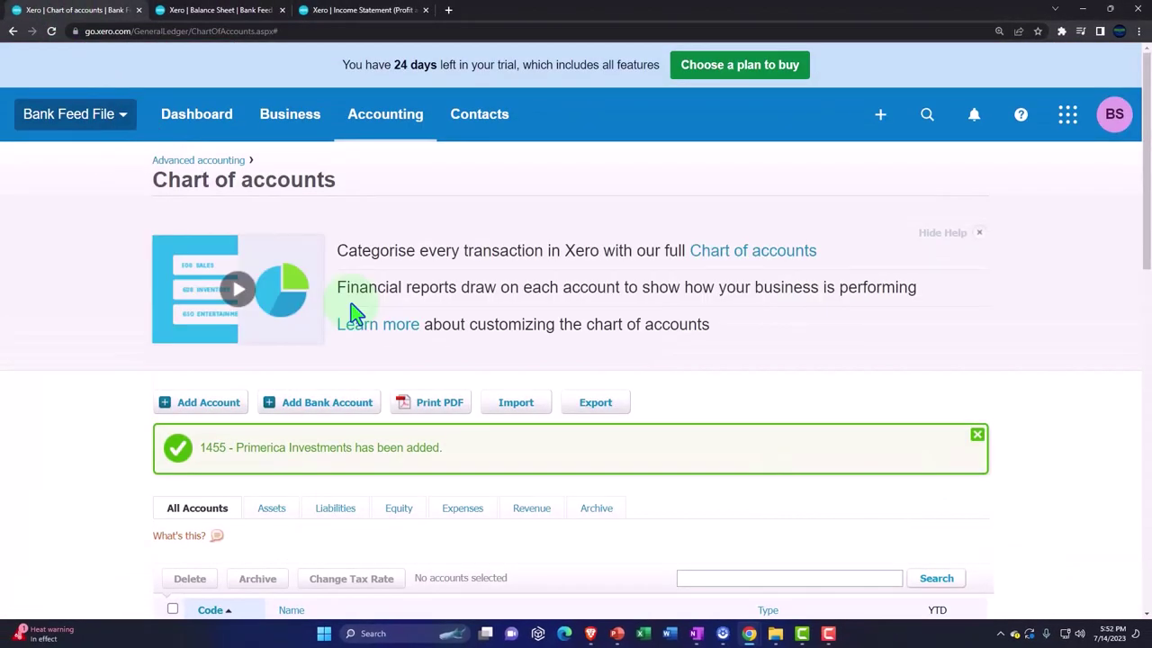
# Go to the Accounting reports page, search 'jour' and open the Journal Report.
pyautogui.click(881, 122)
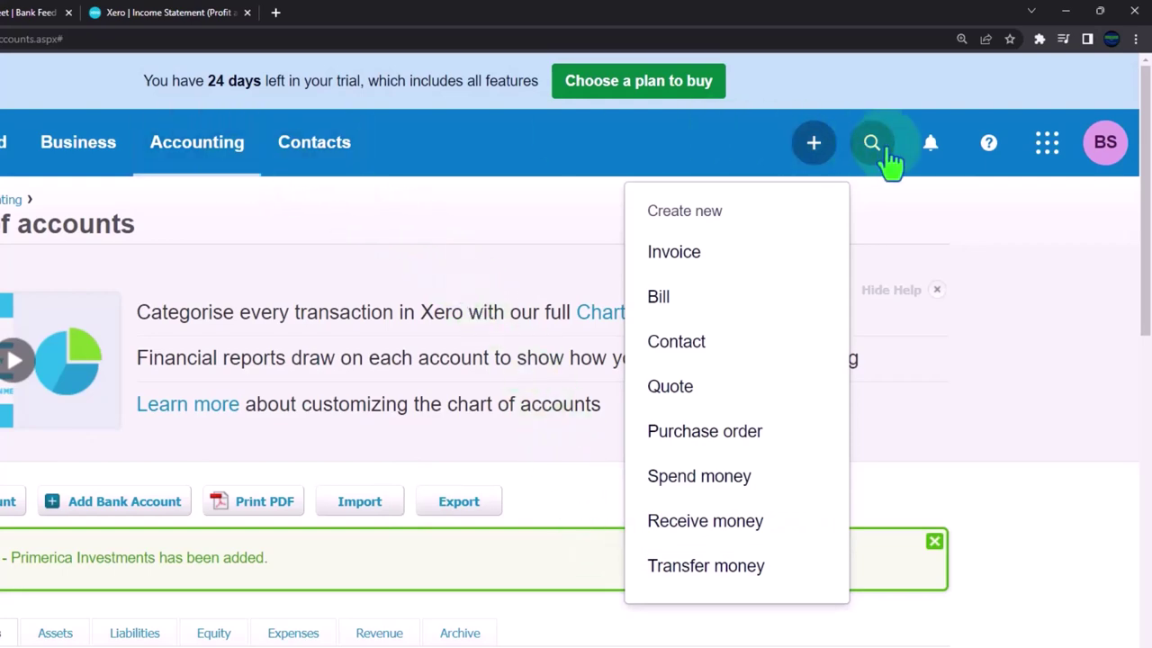
pyautogui.click(171, 154)
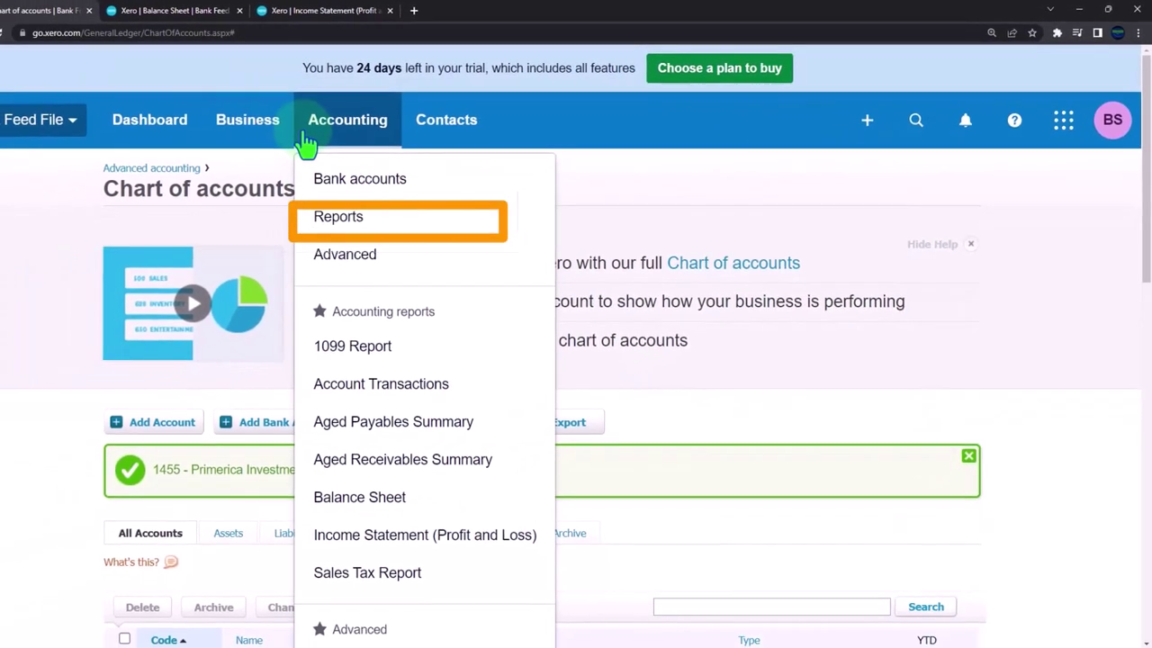
pyautogui.click(322, 226)
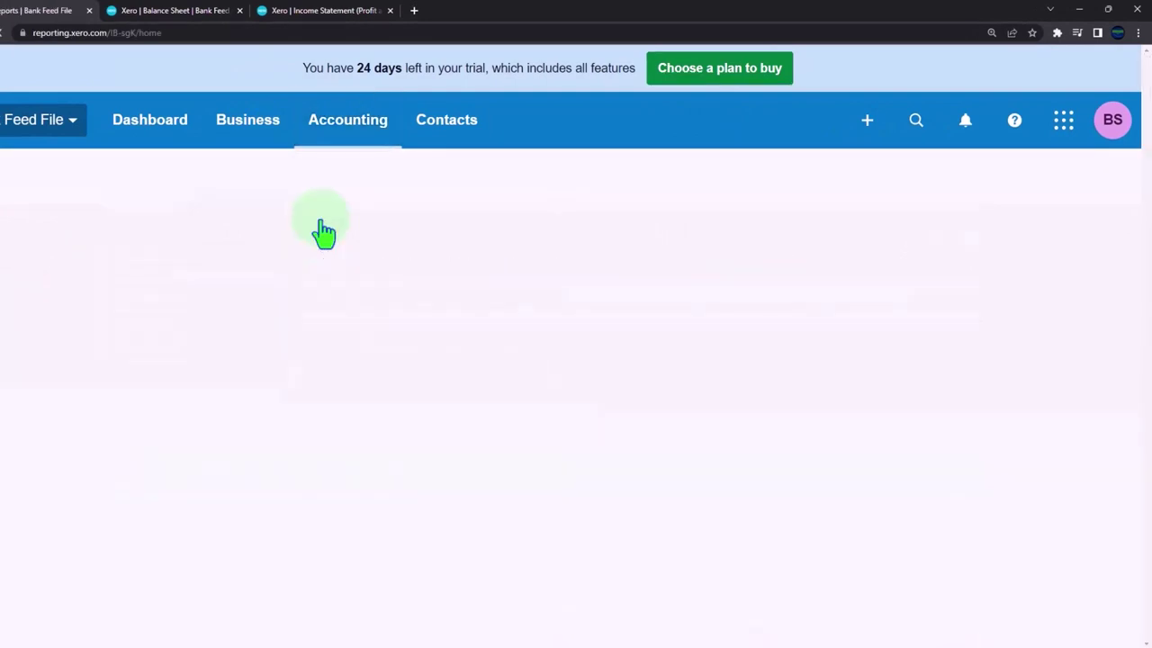
pyautogui.click(849, 177)
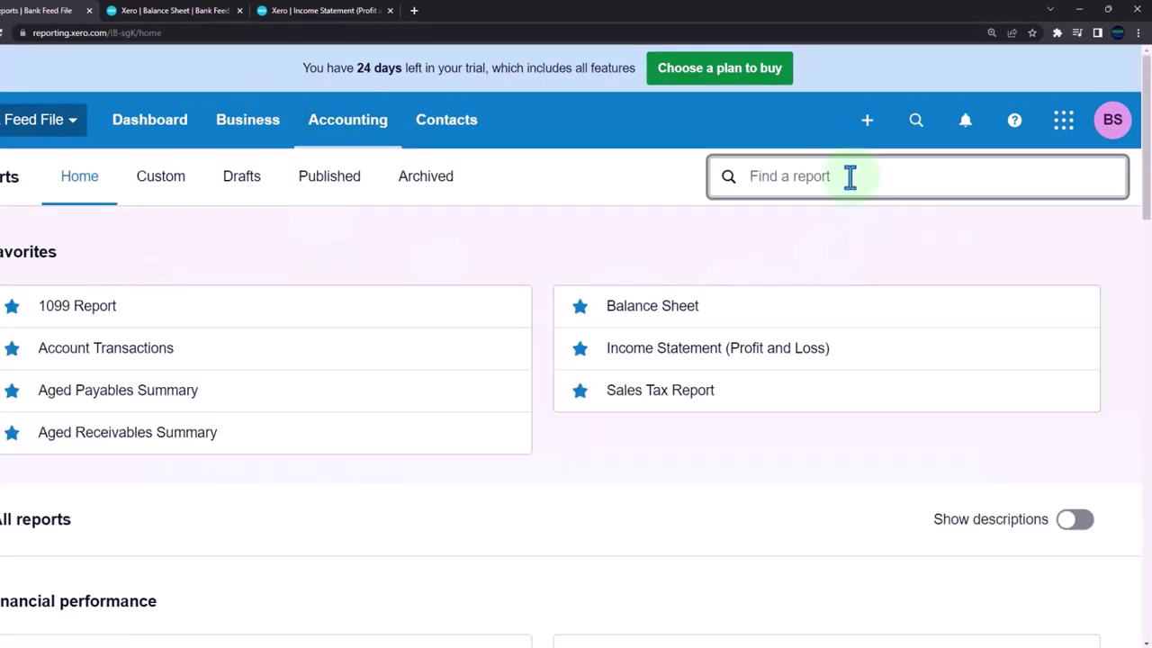
pyautogui.write('jour')
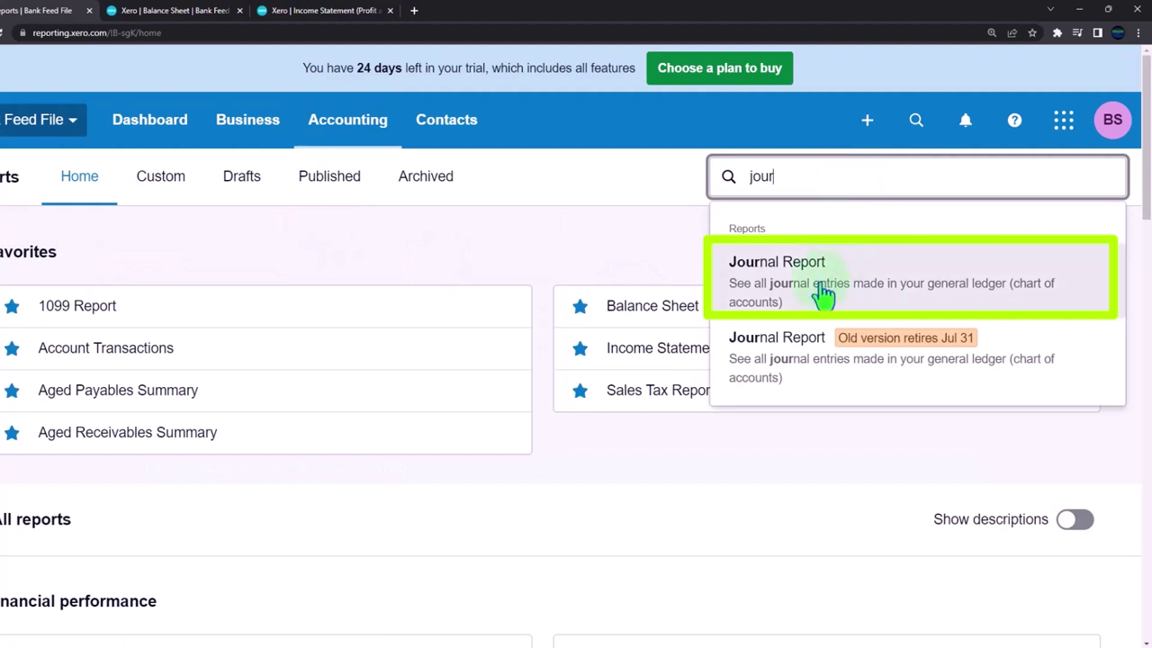
pyautogui.click(824, 294)
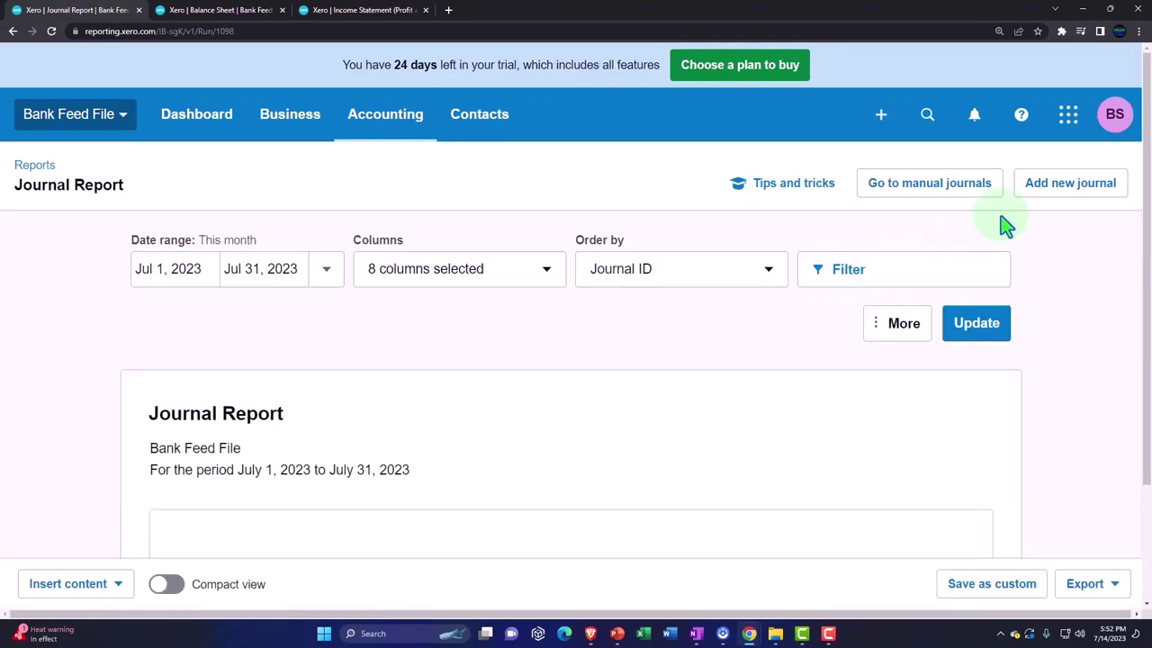
# Start a new manual journal with the narration 'Beg Bal in Investment accounts'.
pyautogui.click(1055, 189)
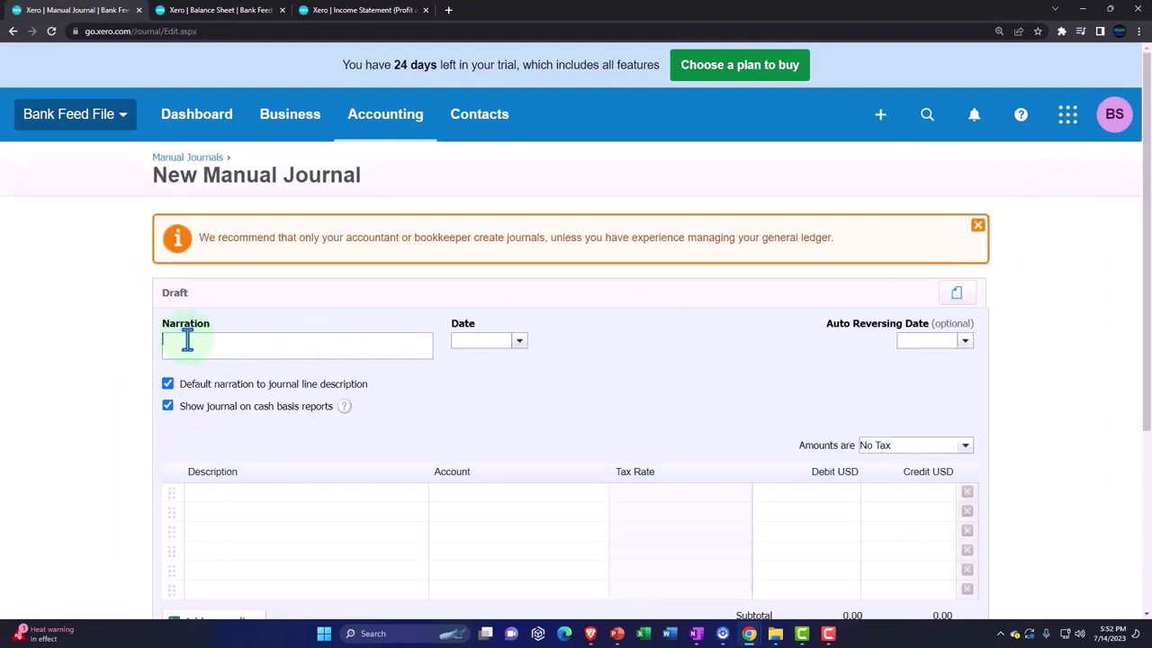
pyautogui.write('Beg')
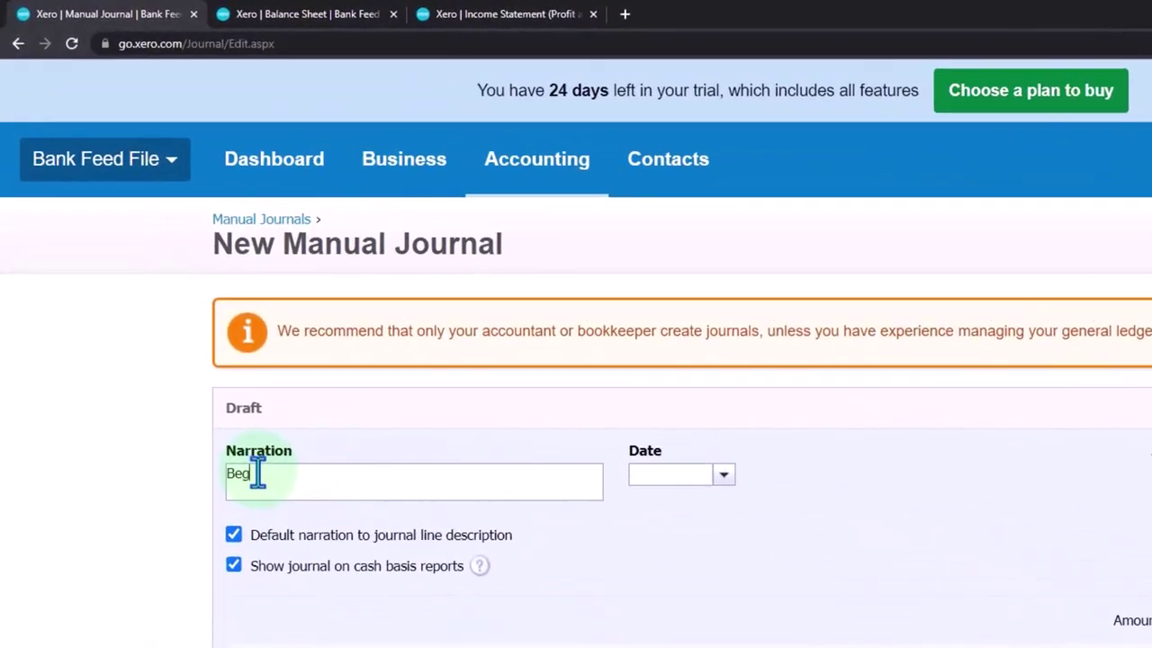
pyautogui.write(' Bal')
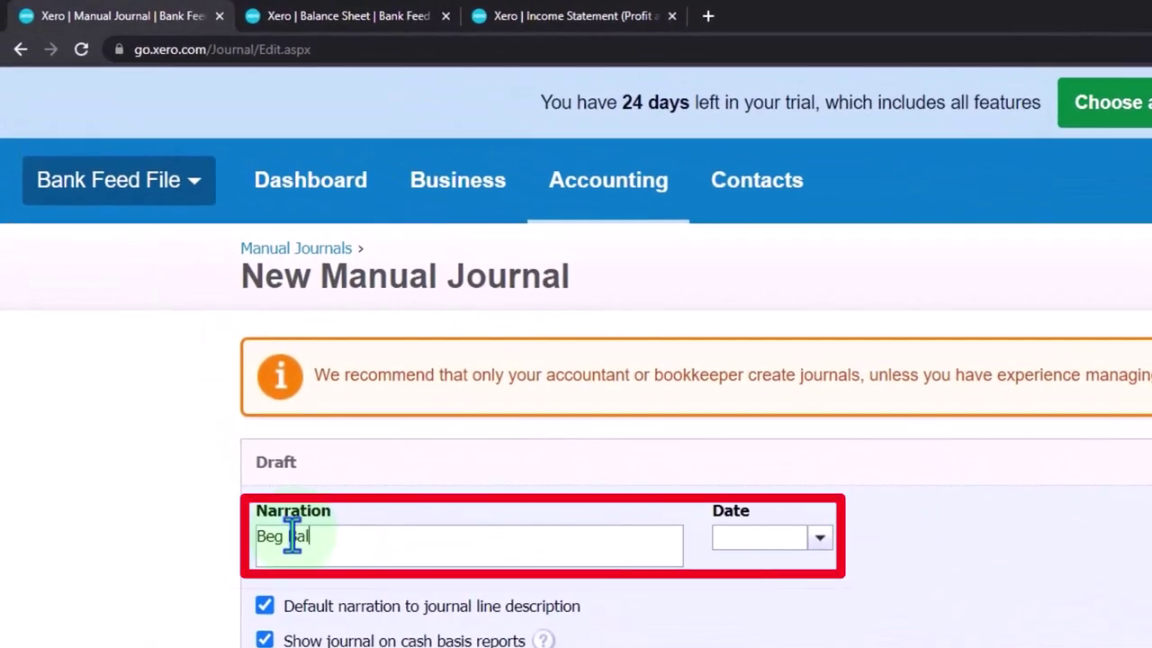
pyautogui.write(' in Investmetns')
pyautogui.press('BackSpace')
pyautogui.write('ent accou')
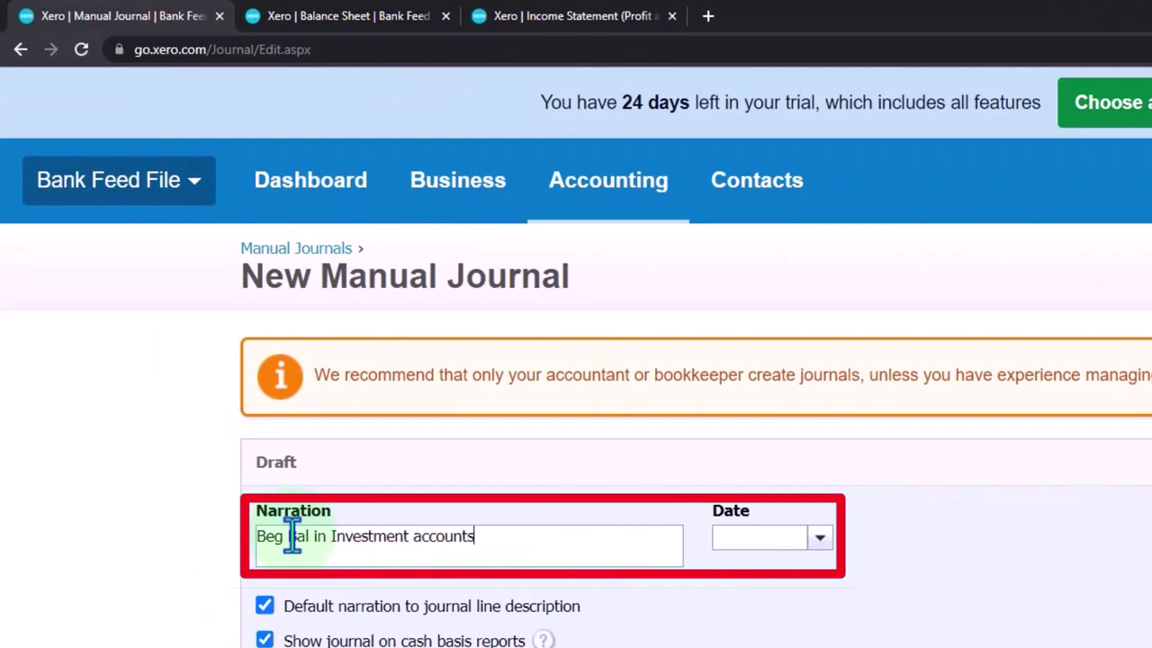
# Set the journal date to July 1, 2022.
pyautogui.click(820, 537)
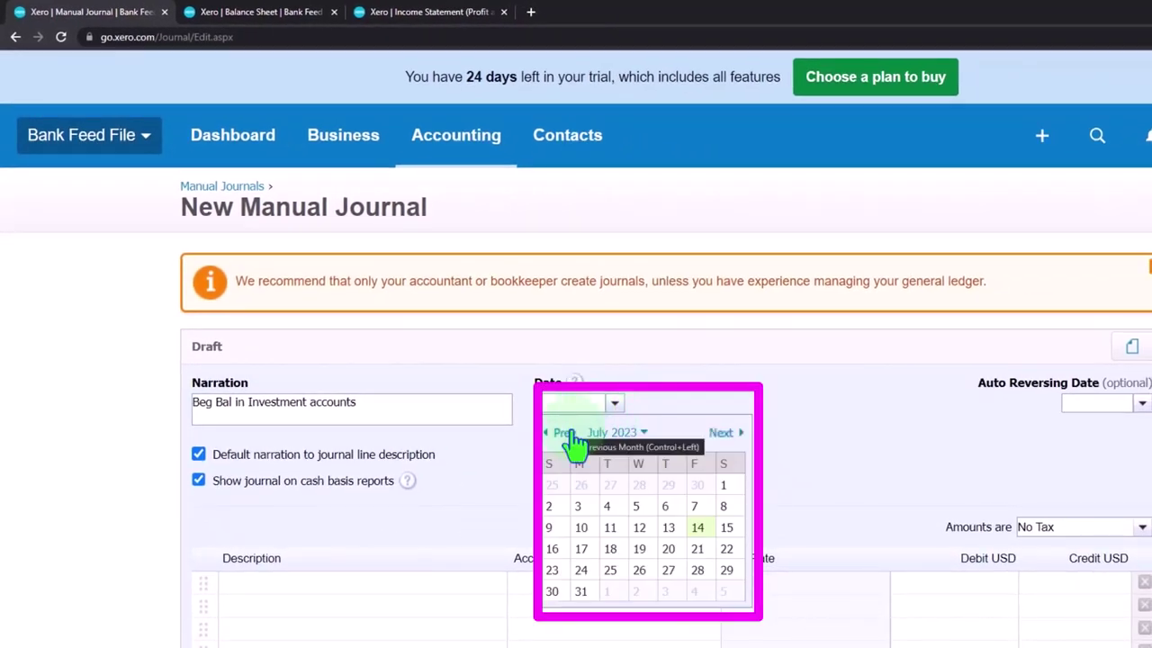
pyautogui.click(632, 434)
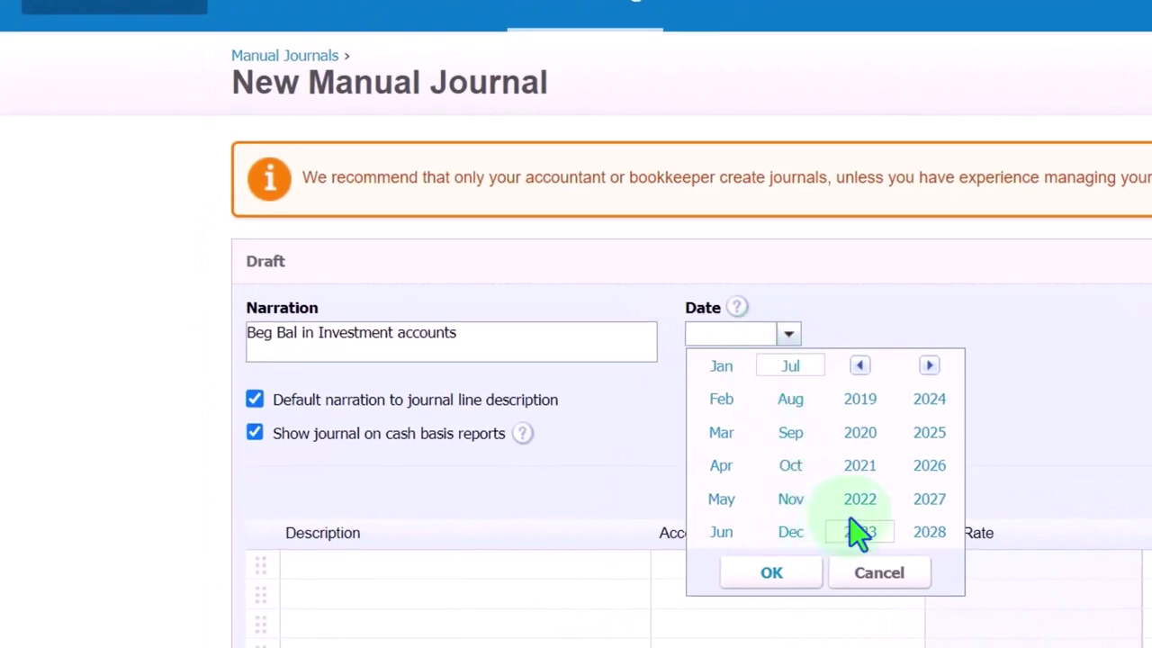
pyautogui.click(859, 504)
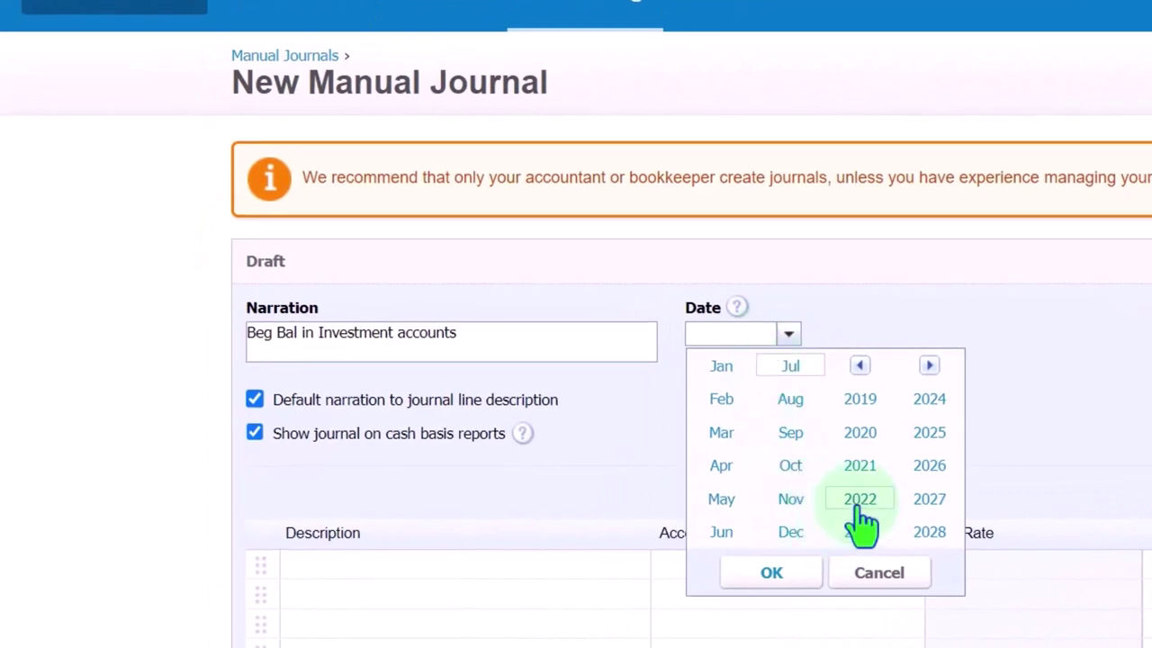
pyautogui.click(792, 581)
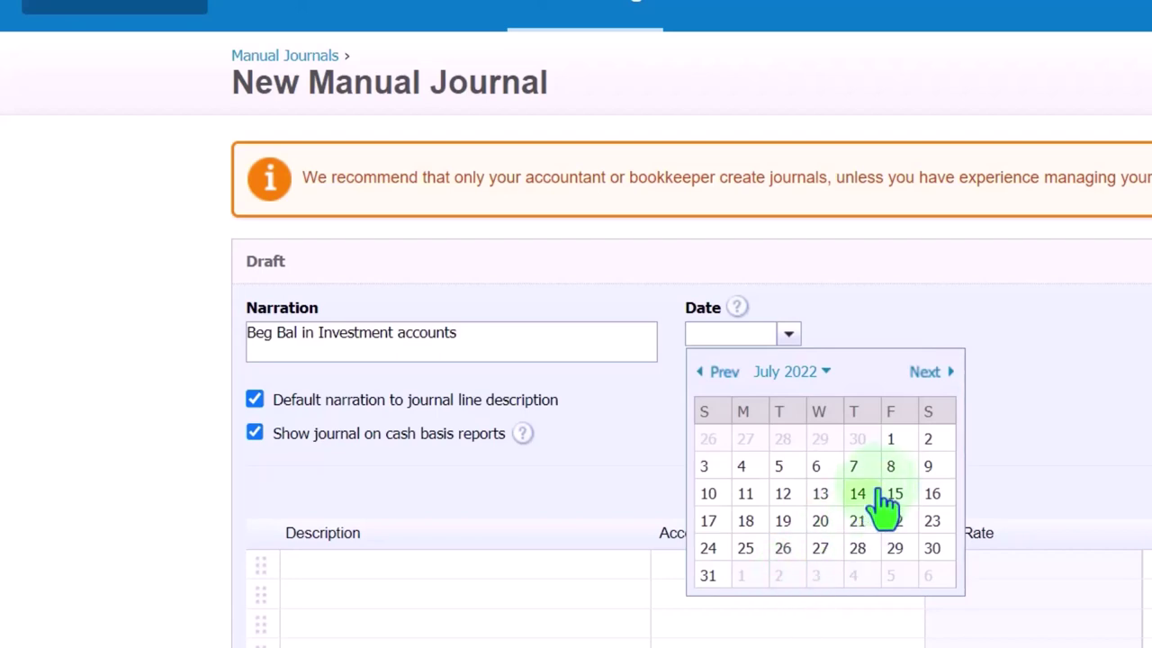
pyautogui.click(894, 450)
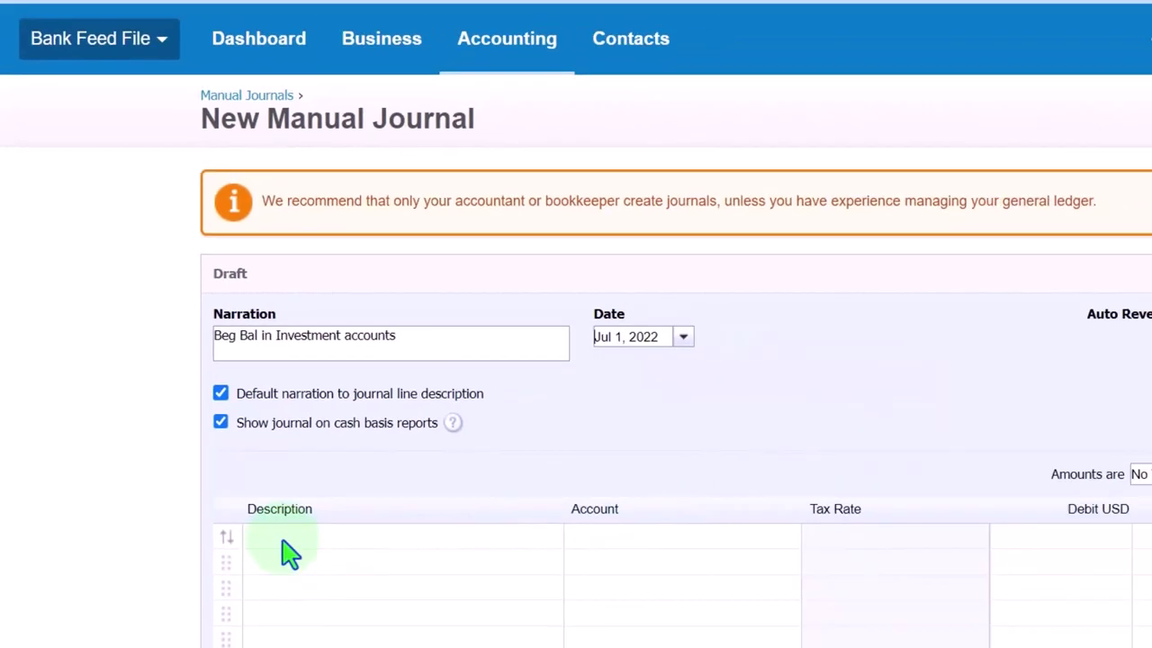
# Debit 1450 B of A Investments 2,000.00 and 1455 Primerica Investments 10,000.00.
pyautogui.click(284, 544)
pyautogui.press('Tab')
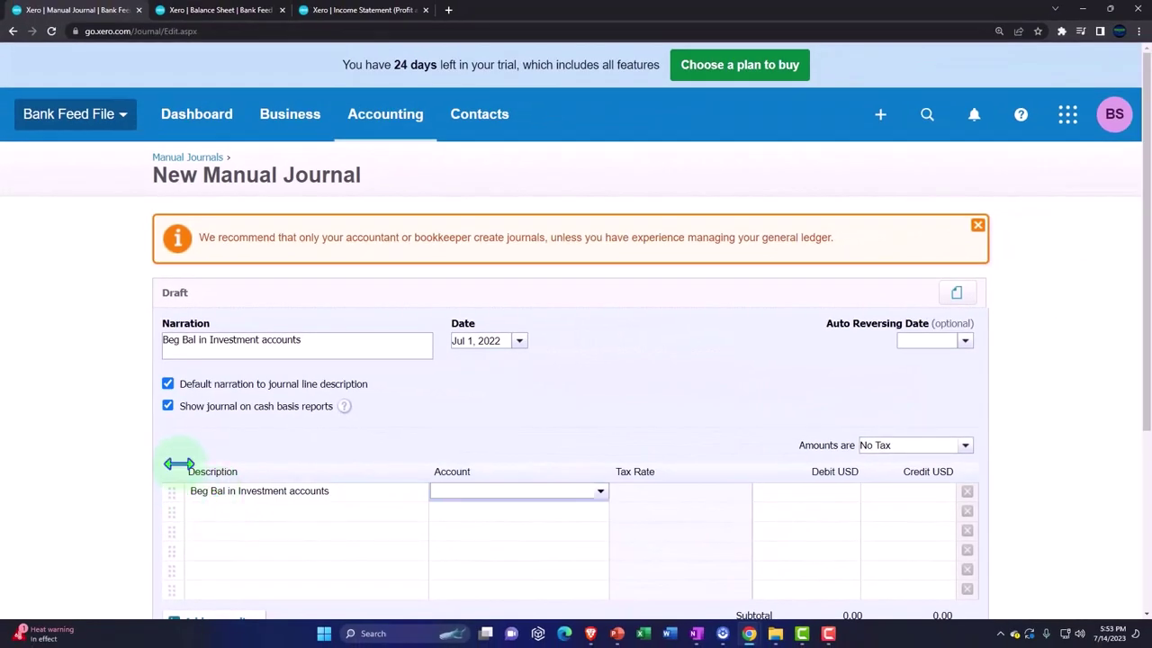
pyautogui.write('ba')
pyautogui.press('BackSpace')
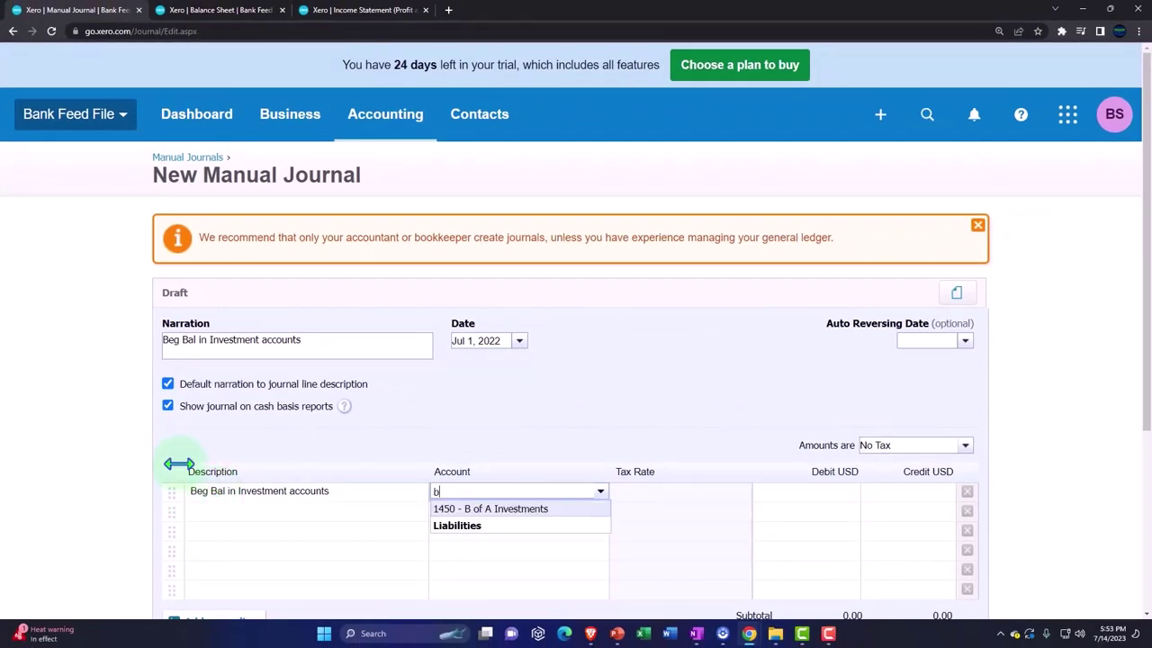
pyautogui.press('Tab')
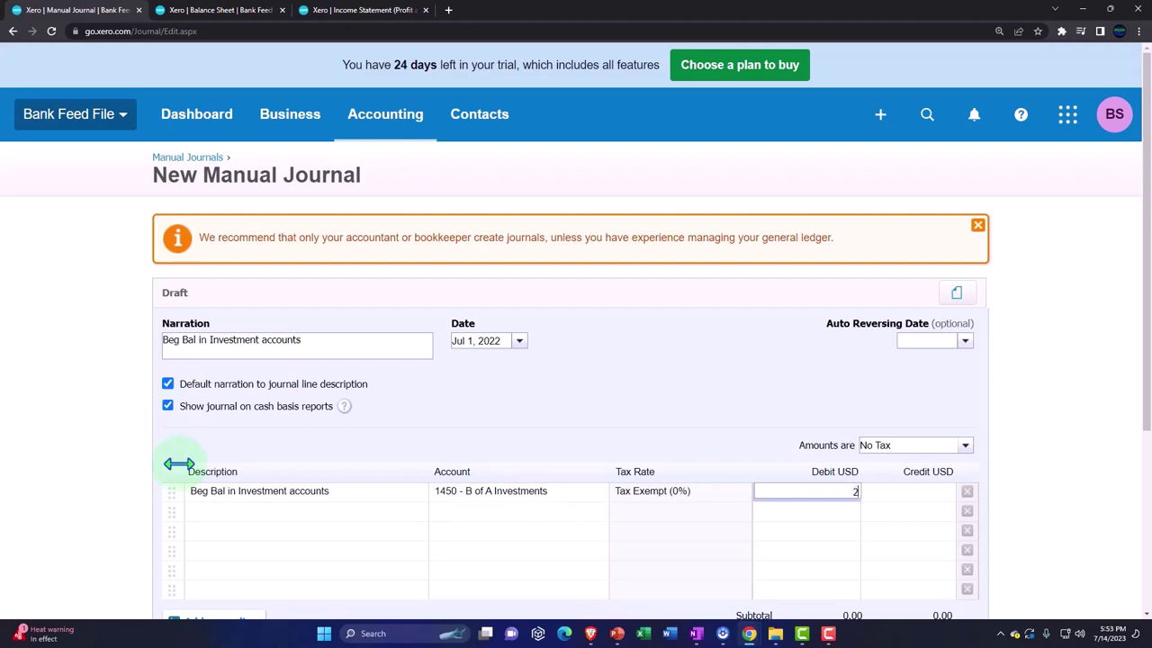
pyautogui.write('000')
pyautogui.press('Tab')
pyautogui.press('Tab')
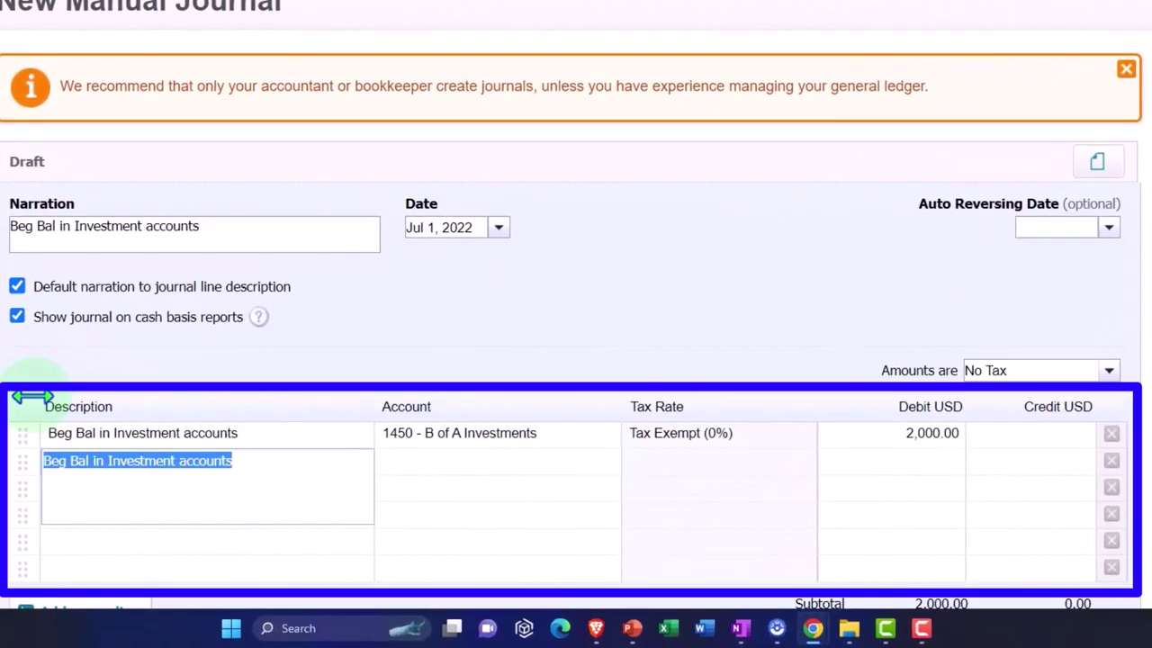
pyautogui.press('Tab')
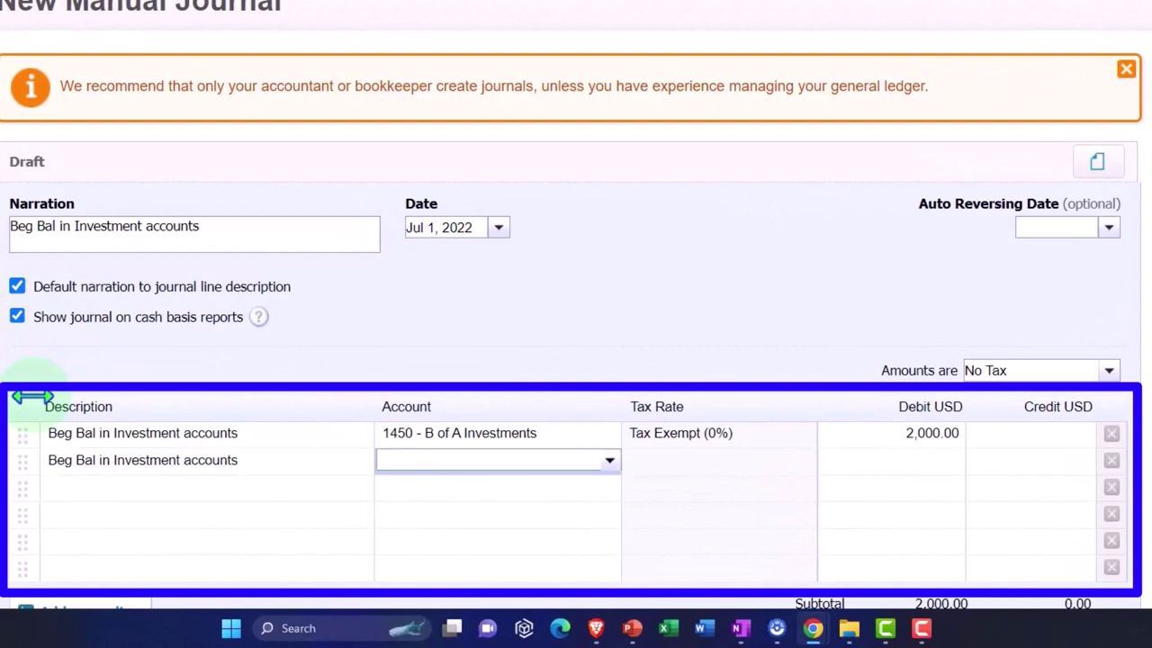
pyautogui.write('pr')
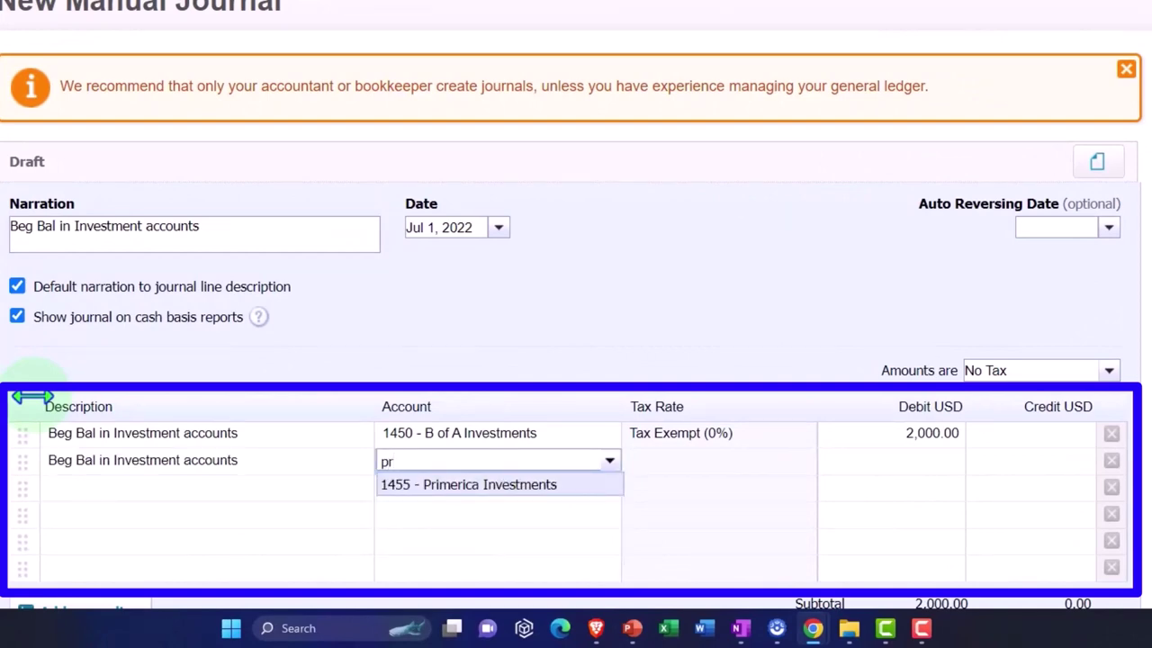
pyautogui.press('Tab')
pyautogui.press('Tab')
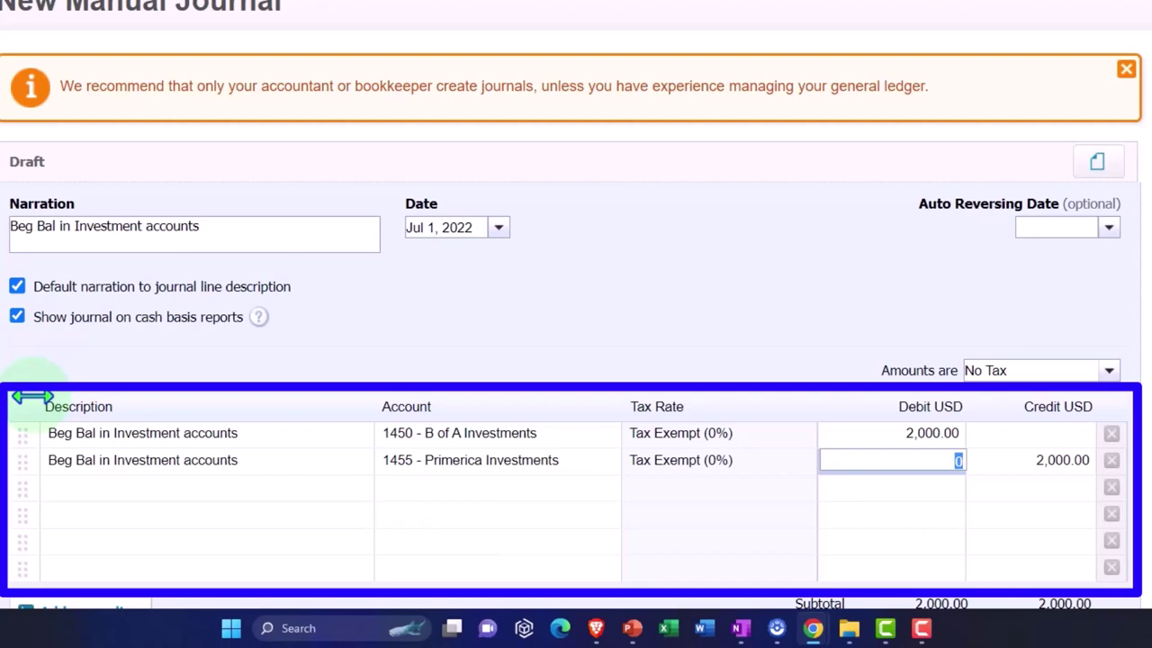
pyautogui.write('10000')
pyautogui.press('Tab')
pyautogui.press('Tab')
pyautogui.press('Tab')
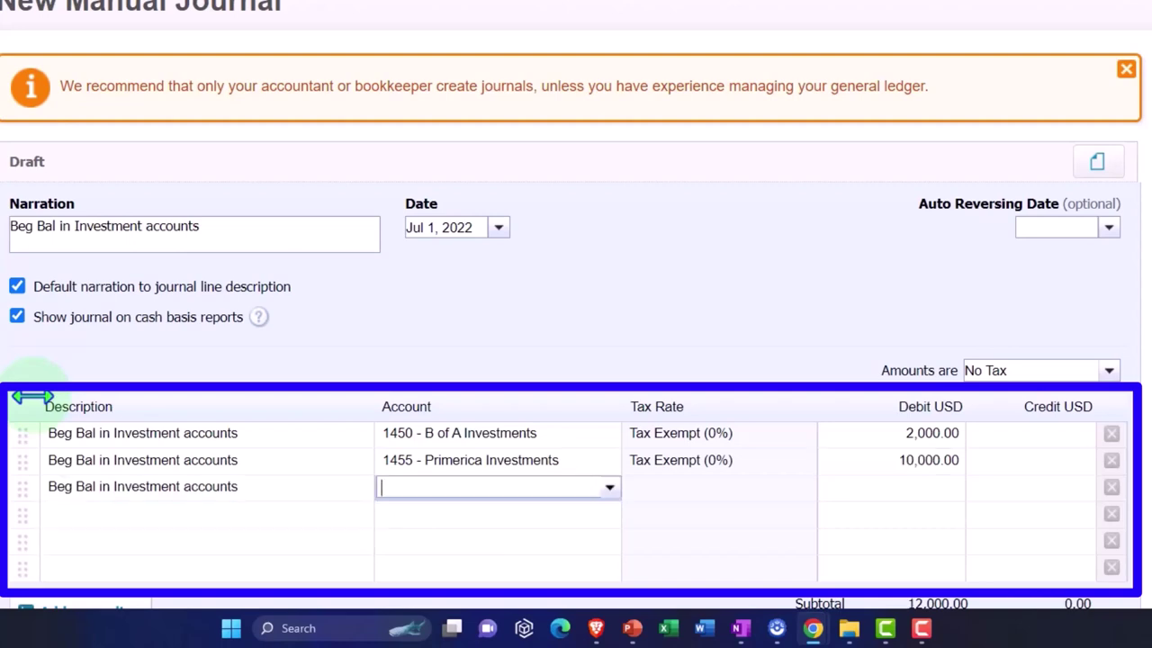
# Put 3900 Retained Earnings on the third line and post the 12,000.00 journal.
pyautogui.click(610, 502)
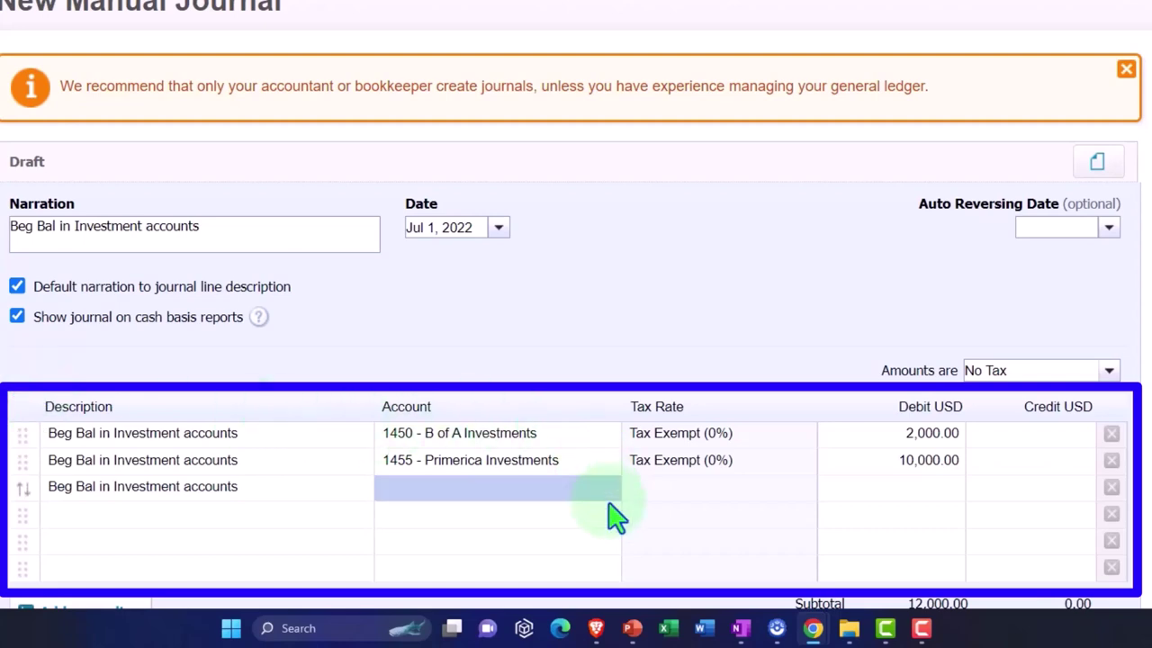
pyautogui.click(612, 495)
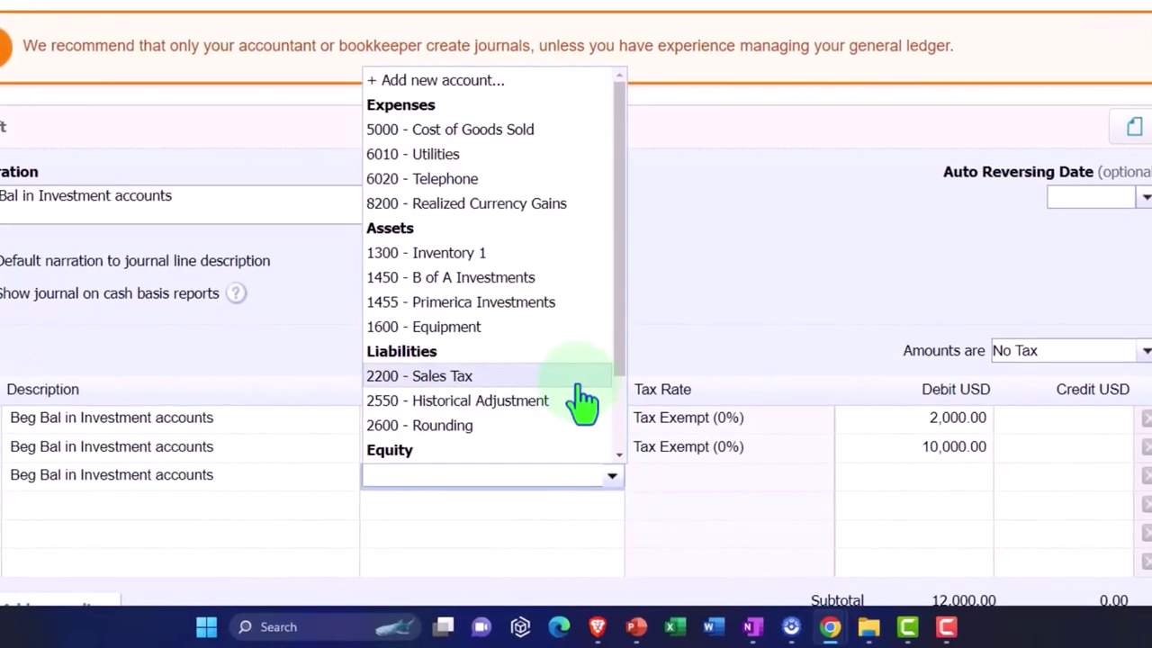
pyautogui.scroll(-1, 575, 418)
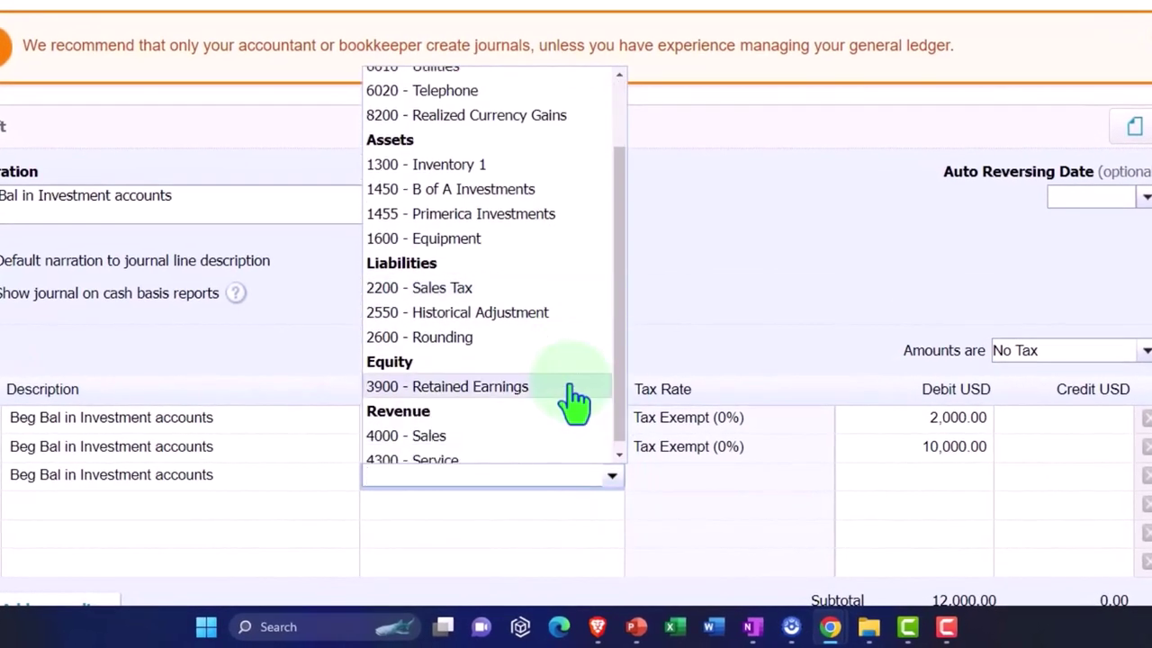
pyautogui.click(575, 389)
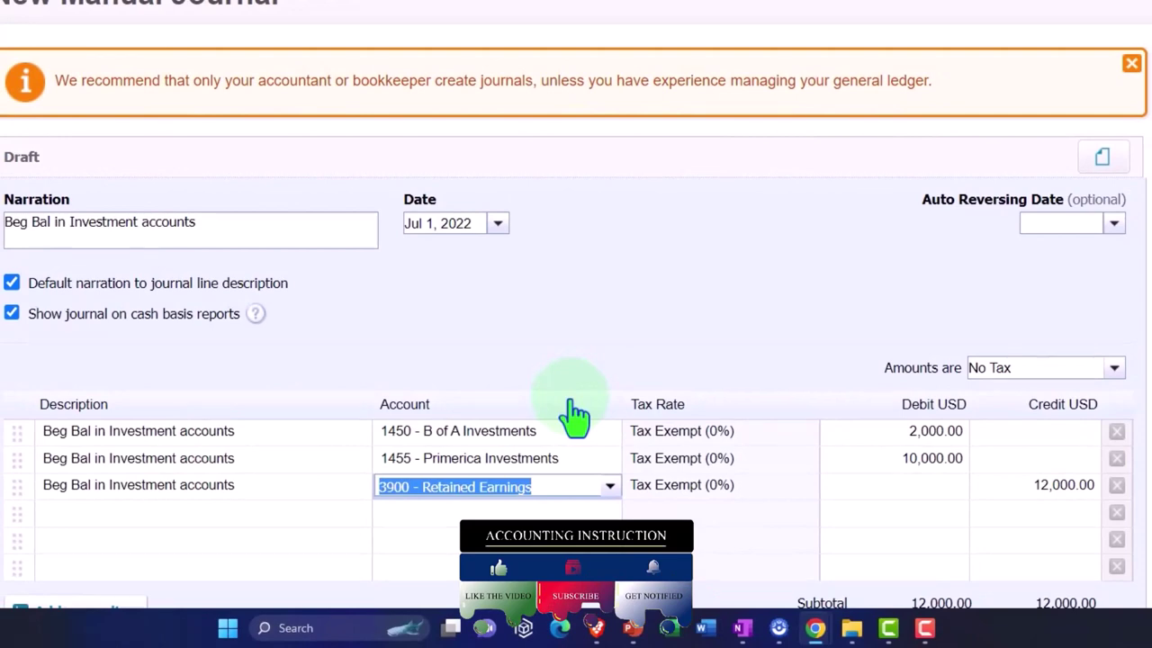
pyautogui.press('Tab')
pyautogui.press('Tab')
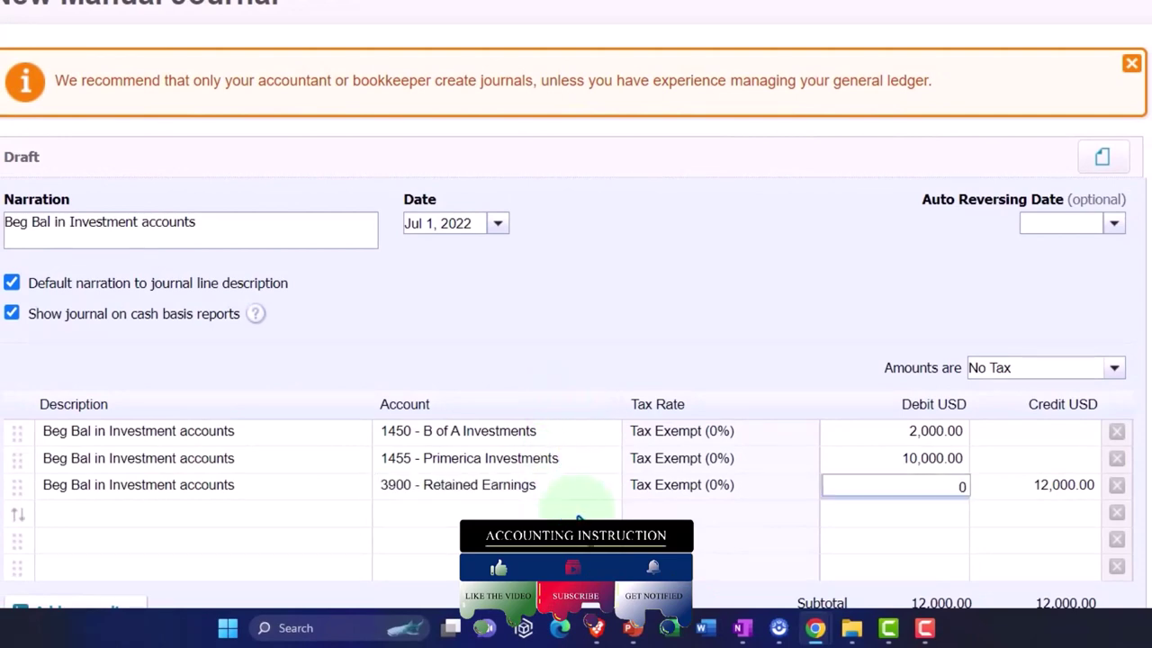
pyautogui.scroll(-2, 684, 387)
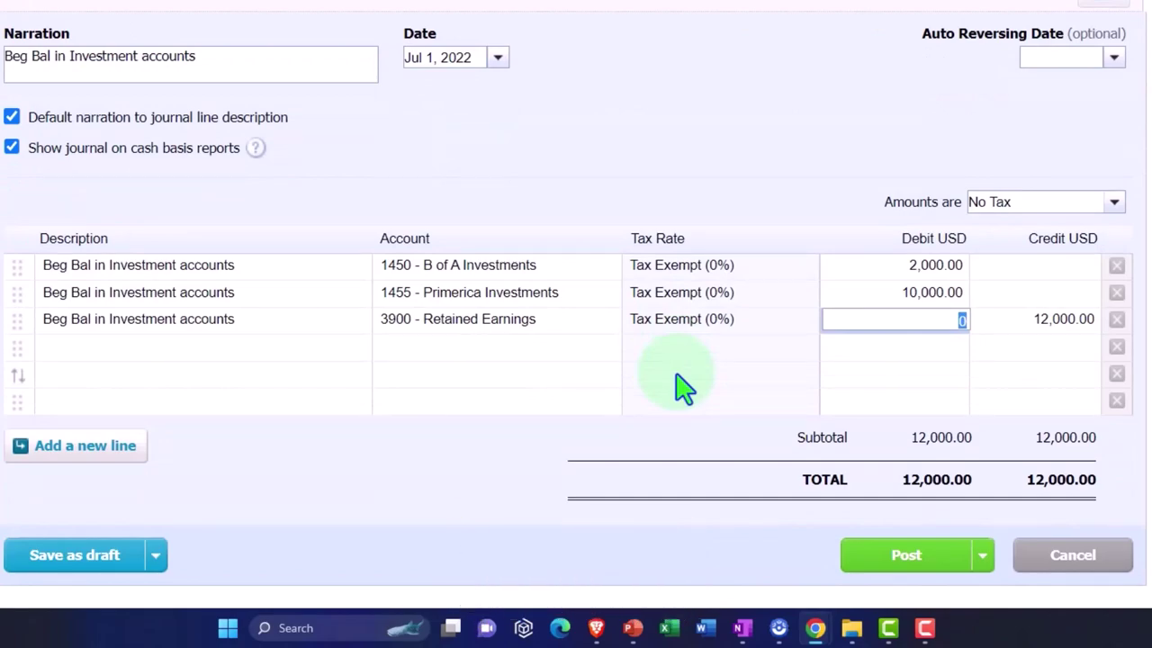
pyautogui.click(886, 569)
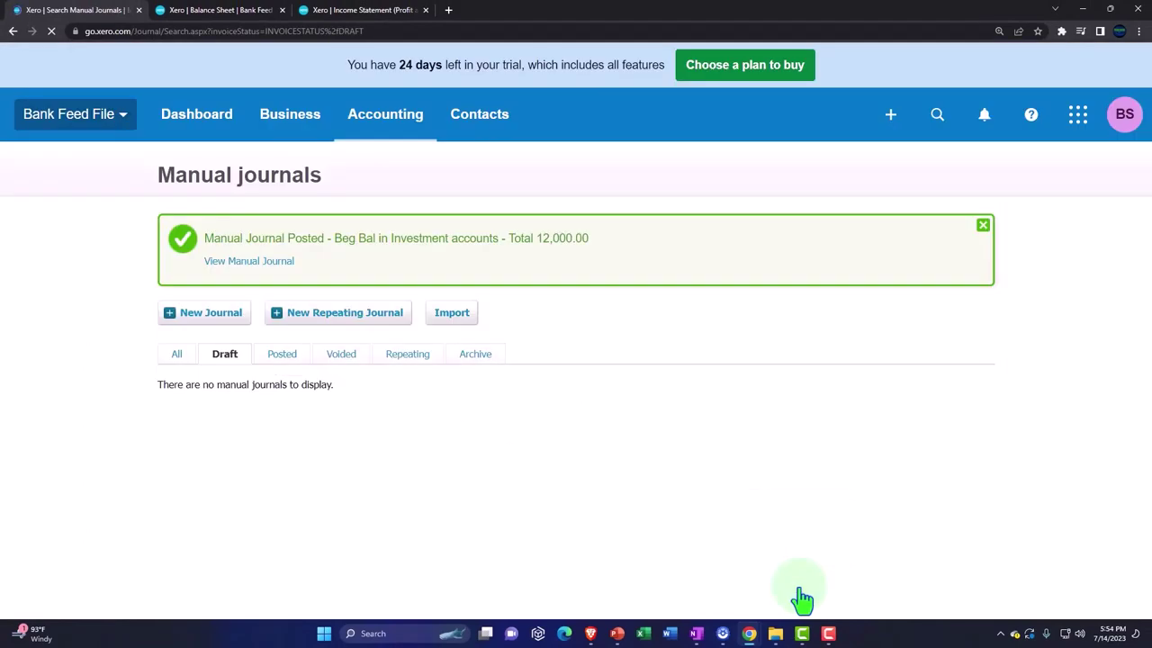
# Rerun the Balance Sheet, showing Total Current Assets 12,550.00, and open its layout editor.
pyautogui.click(223, 10)
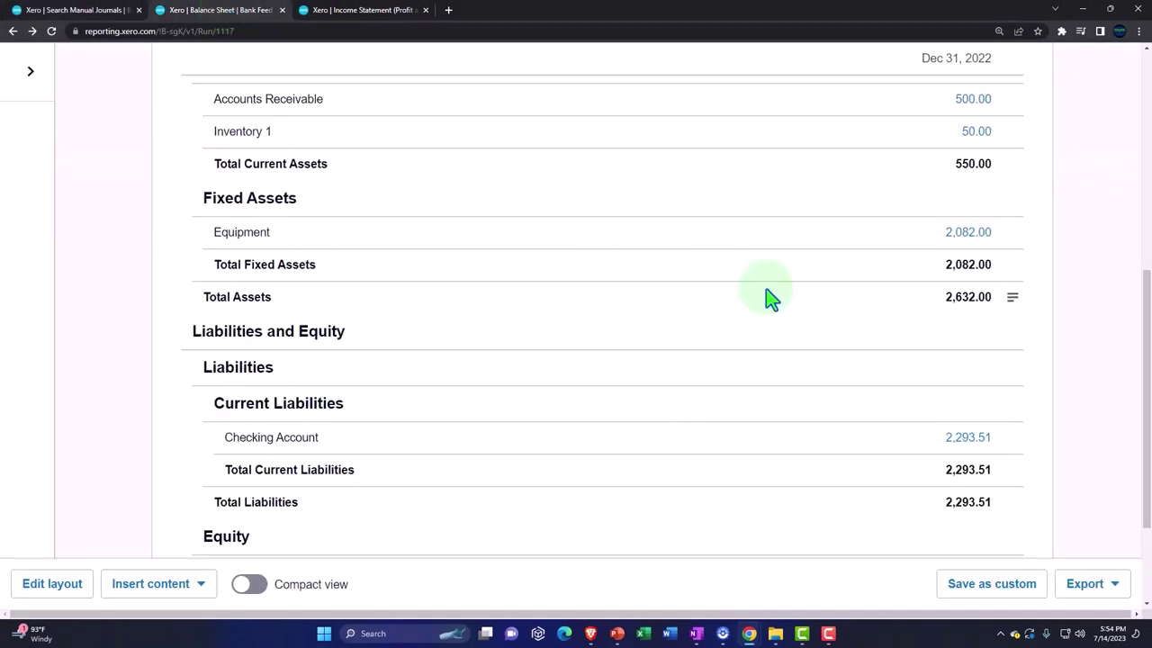
pyautogui.scroll(5, 770, 297)
pyautogui.click(1041, 272)
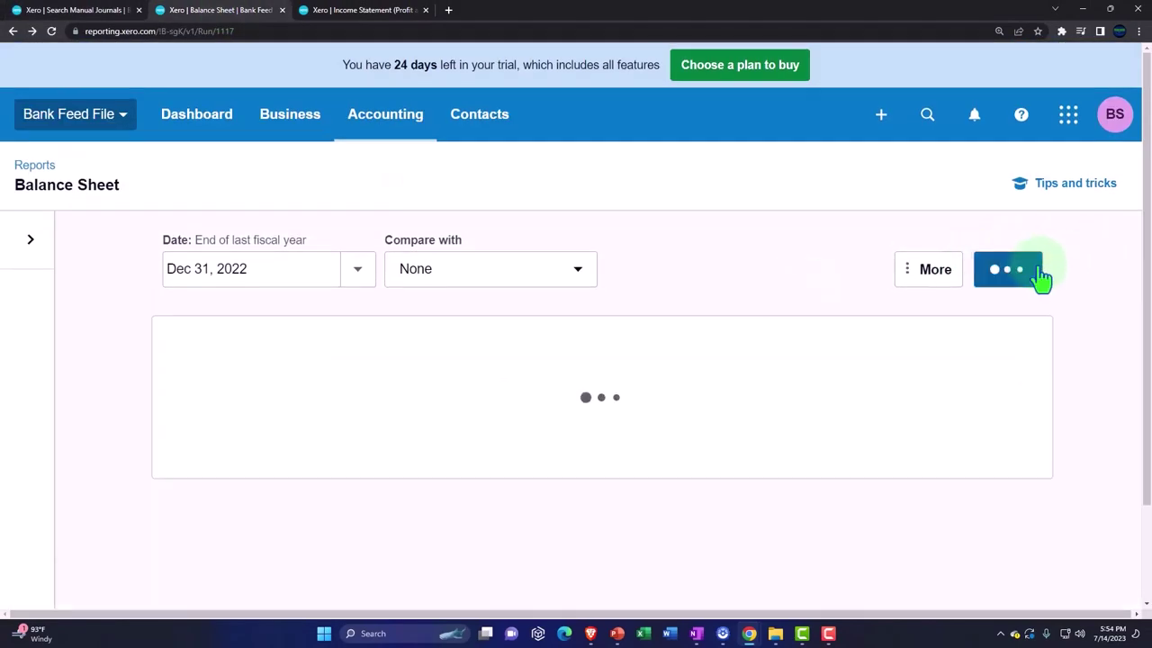
pyautogui.scroll(-4, 525, 336)
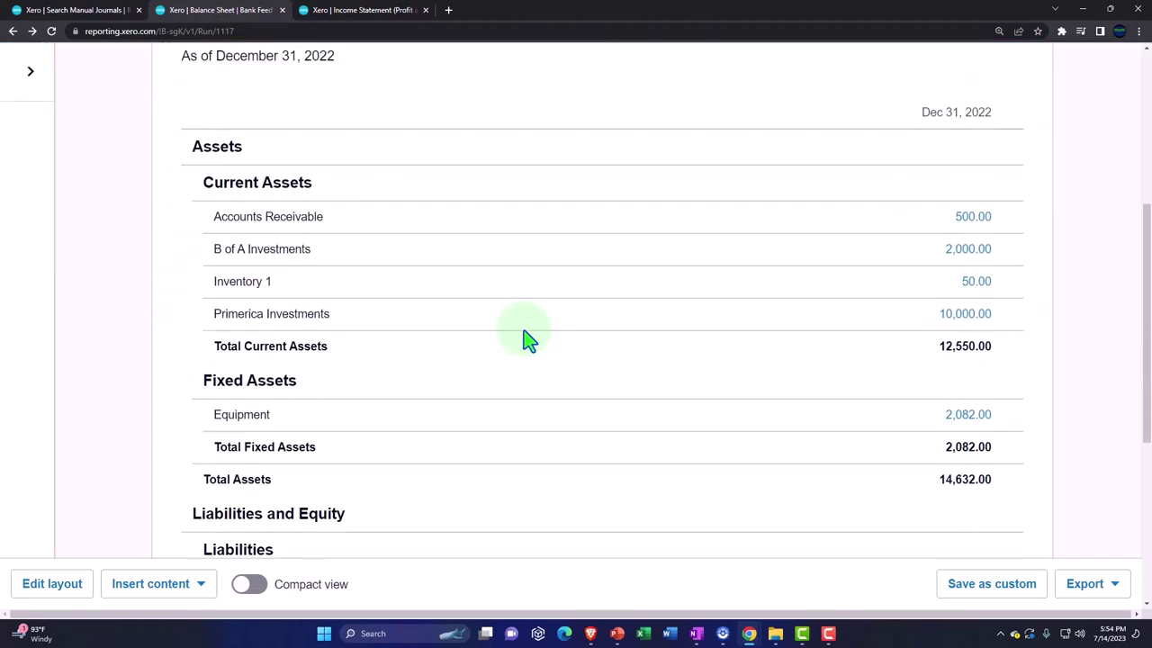
pyautogui.scroll(-1, 529, 340)
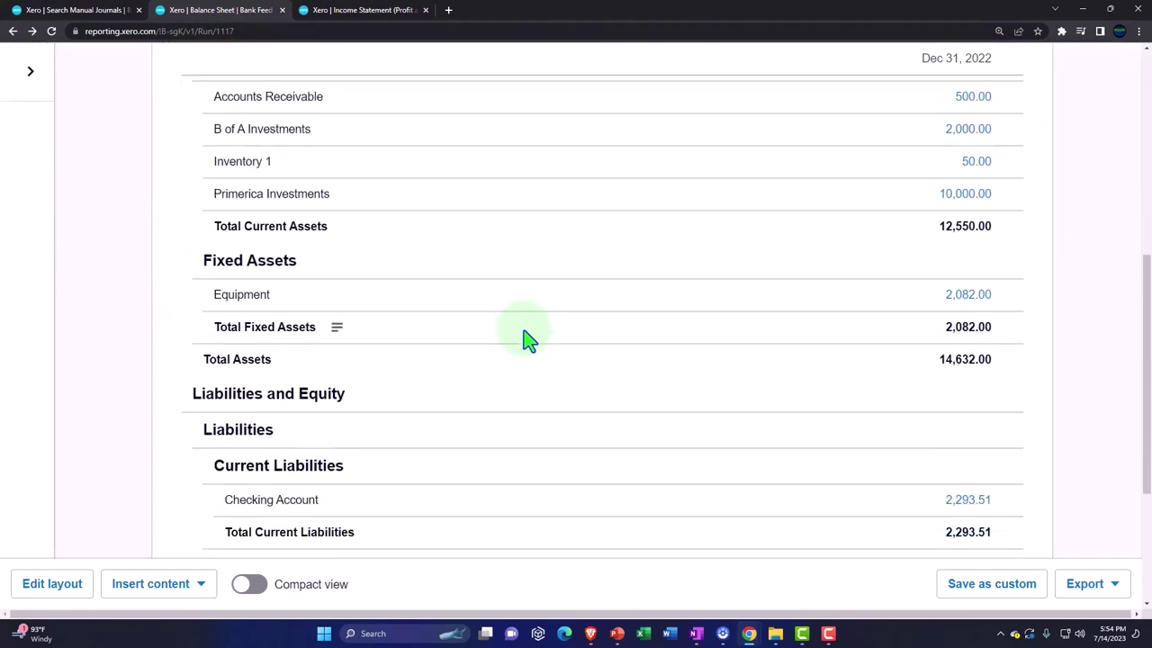
pyautogui.scroll(1, 726, 342)
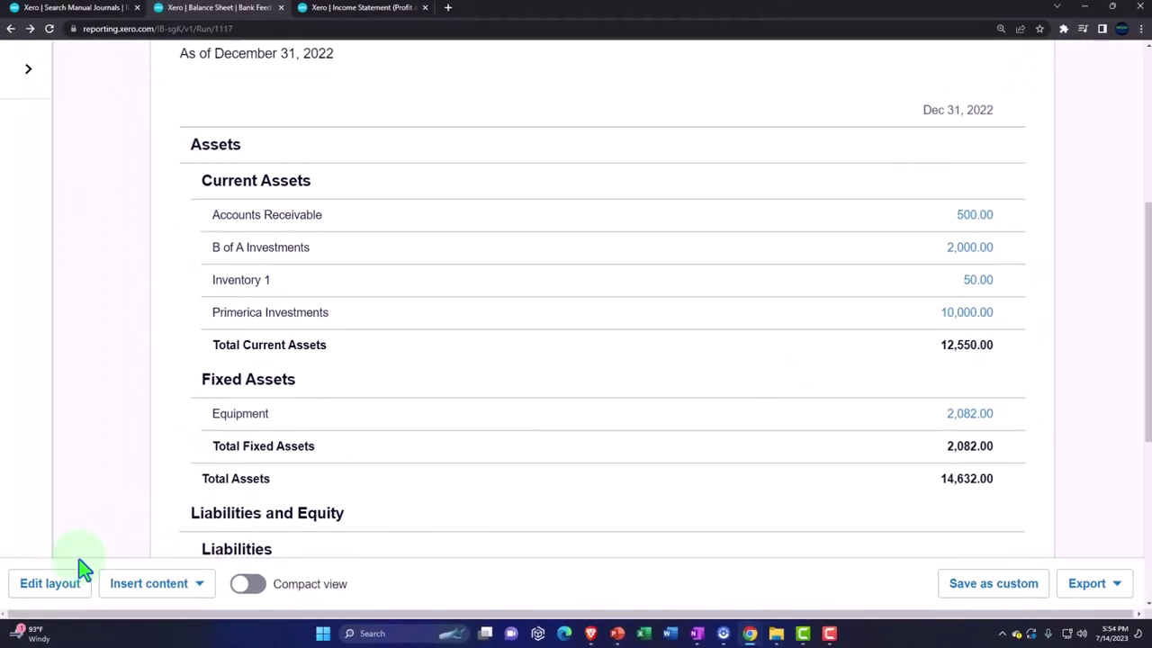
pyautogui.click(70, 585)
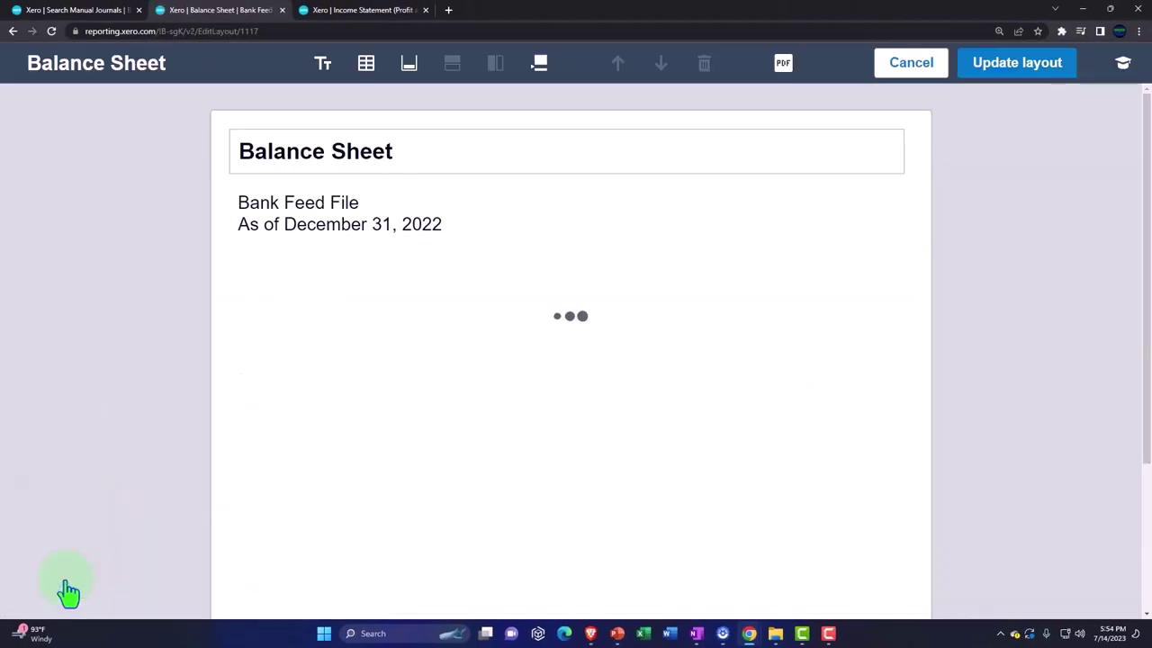
# Group the B of A and Primerica Investments rows under the heading 'Investments' and update the layout.
pyautogui.scroll(-1, 342, 380)
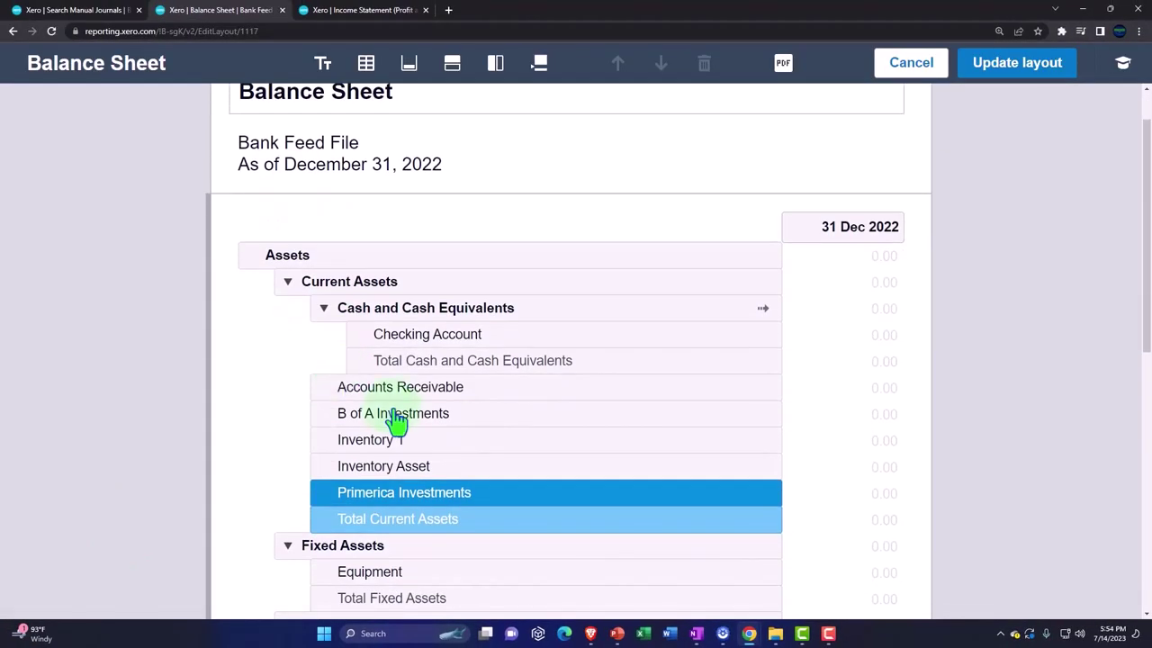
pyautogui.click(399, 412)
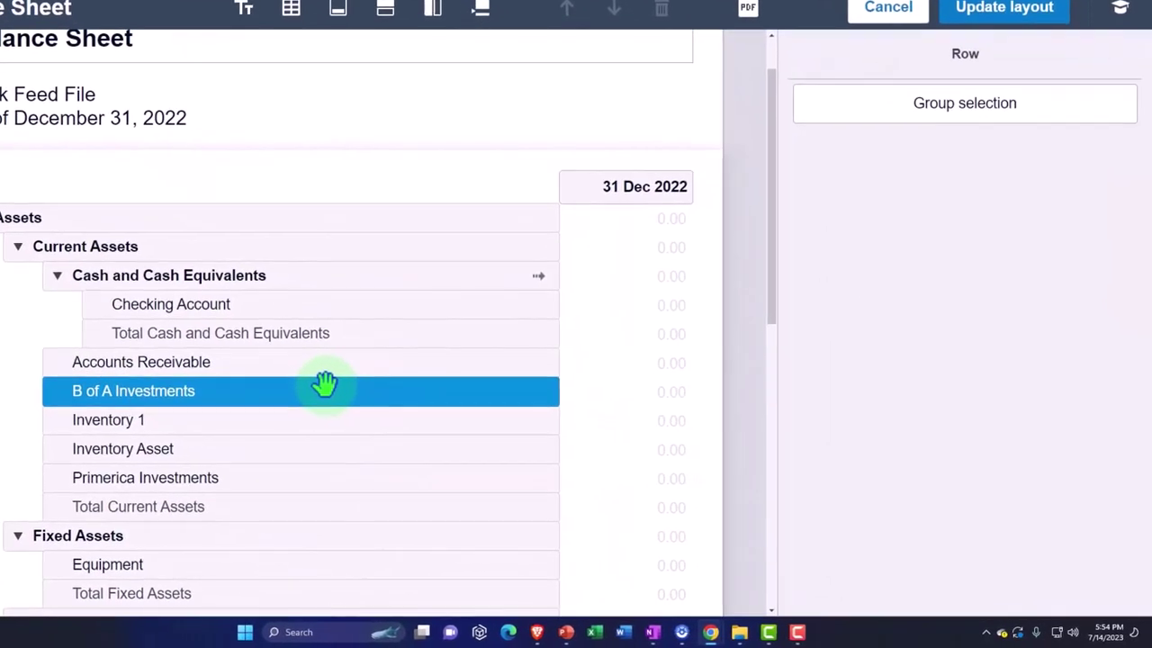
pyautogui.keyDown('ctrl'); pyautogui.click(230, 486); pyautogui.keyUp('ctrl')
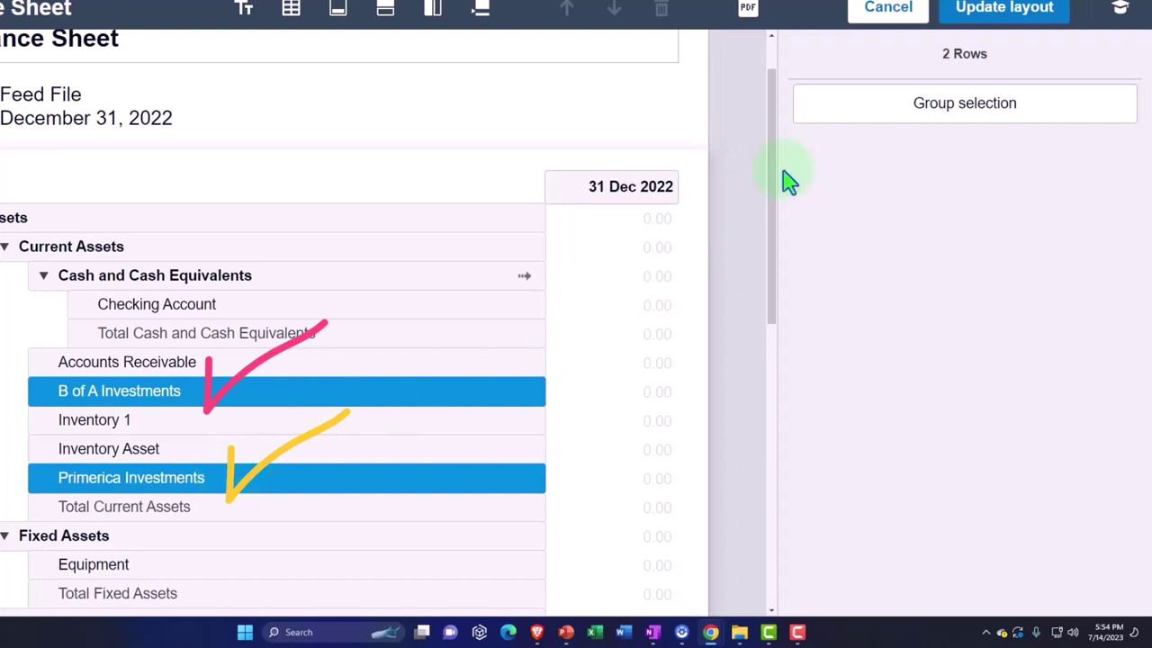
pyautogui.click(839, 133)
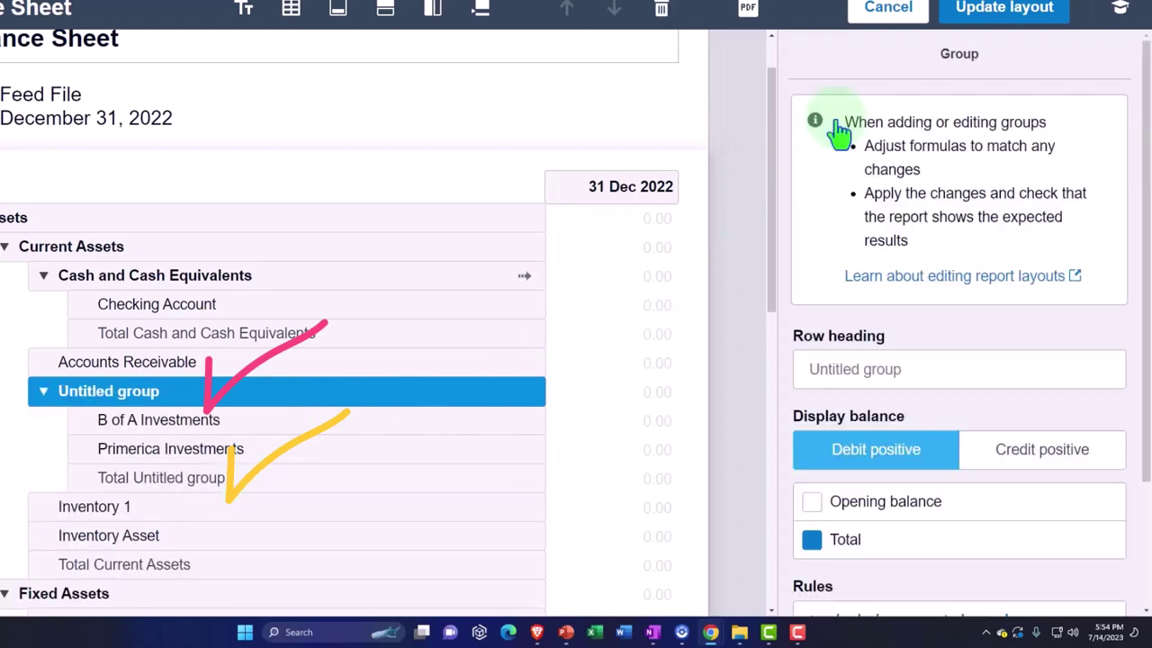
pyautogui.click(886, 371)
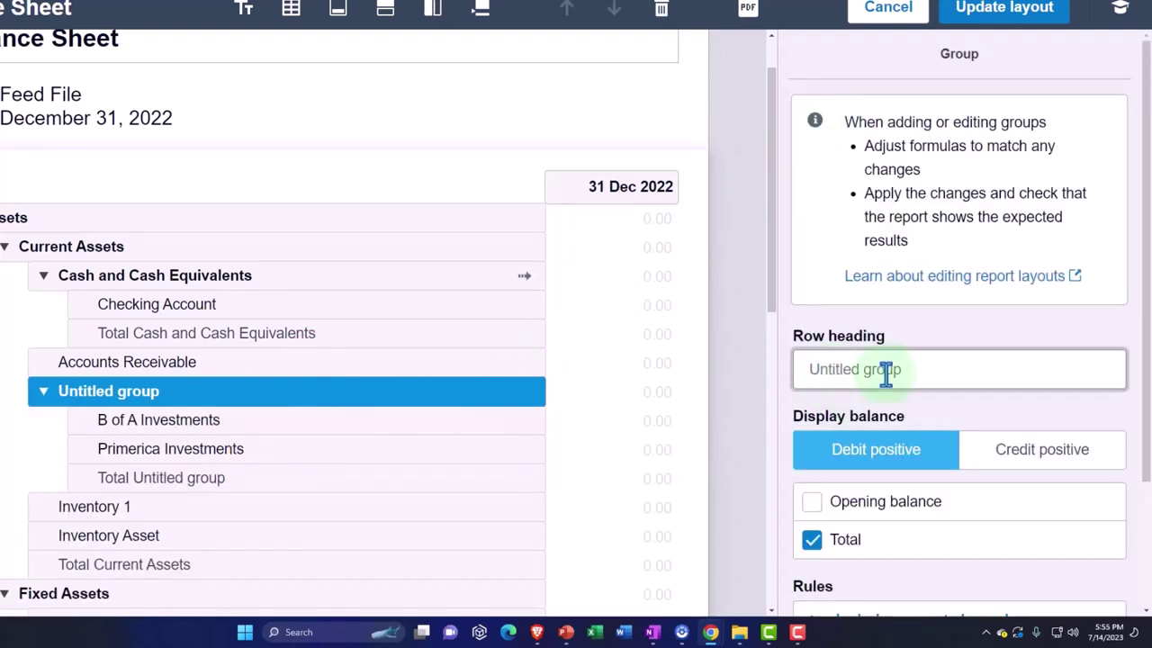
pyautogui.write('Investments')
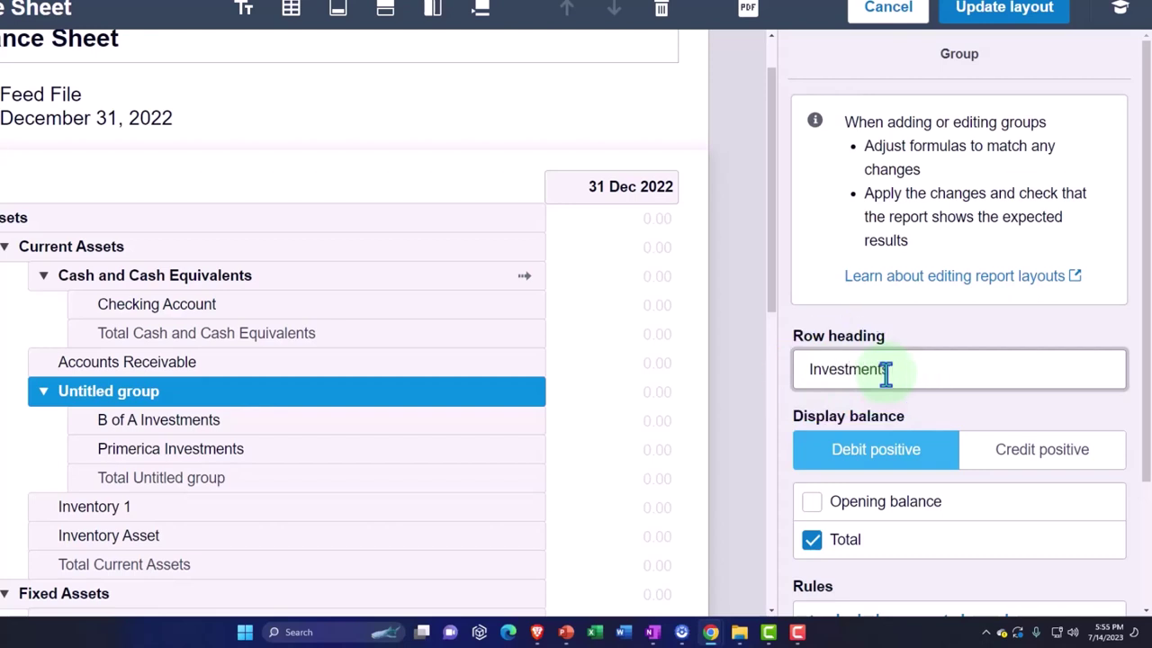
pyautogui.scroll(-2, 886, 371)
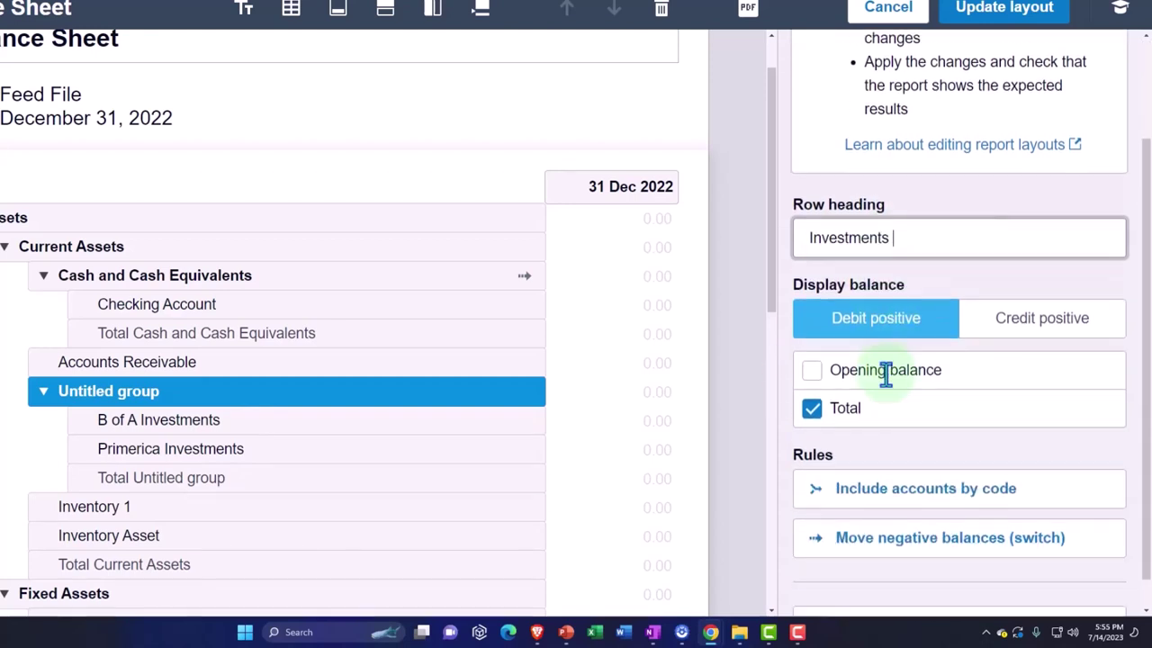
pyautogui.click(1006, 9)
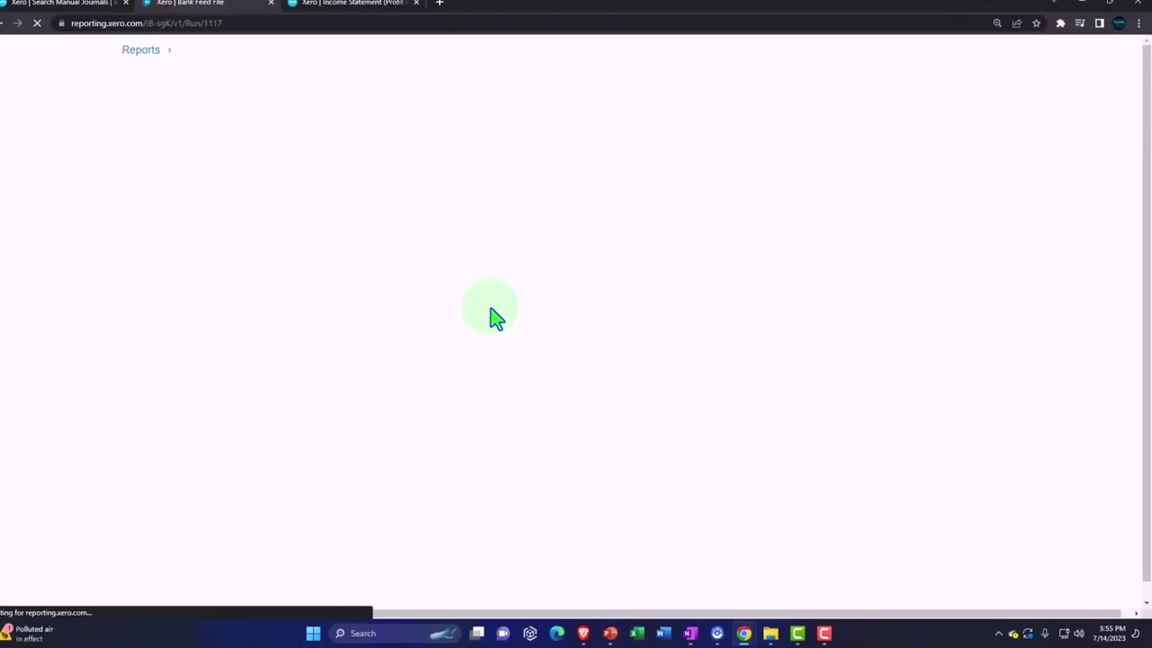
pyautogui.scroll(-3, 464, 405)
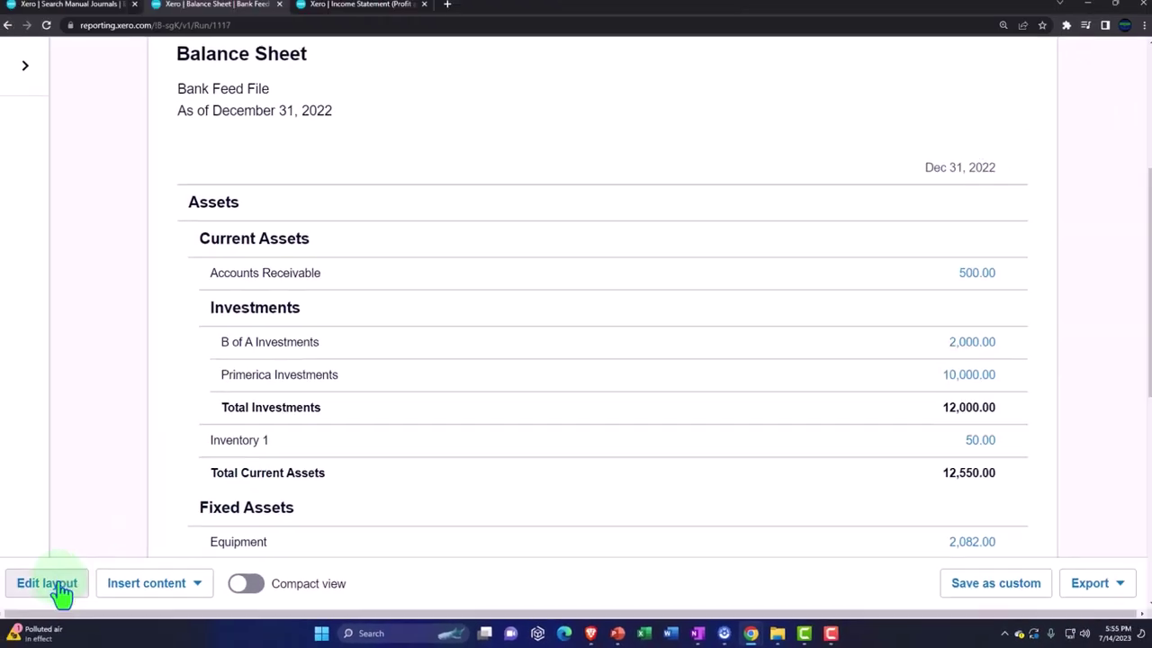
# In the balance sheet layout, move Inventory 1 and Inventory Asset above the Investments group.
pyautogui.click(54, 584)
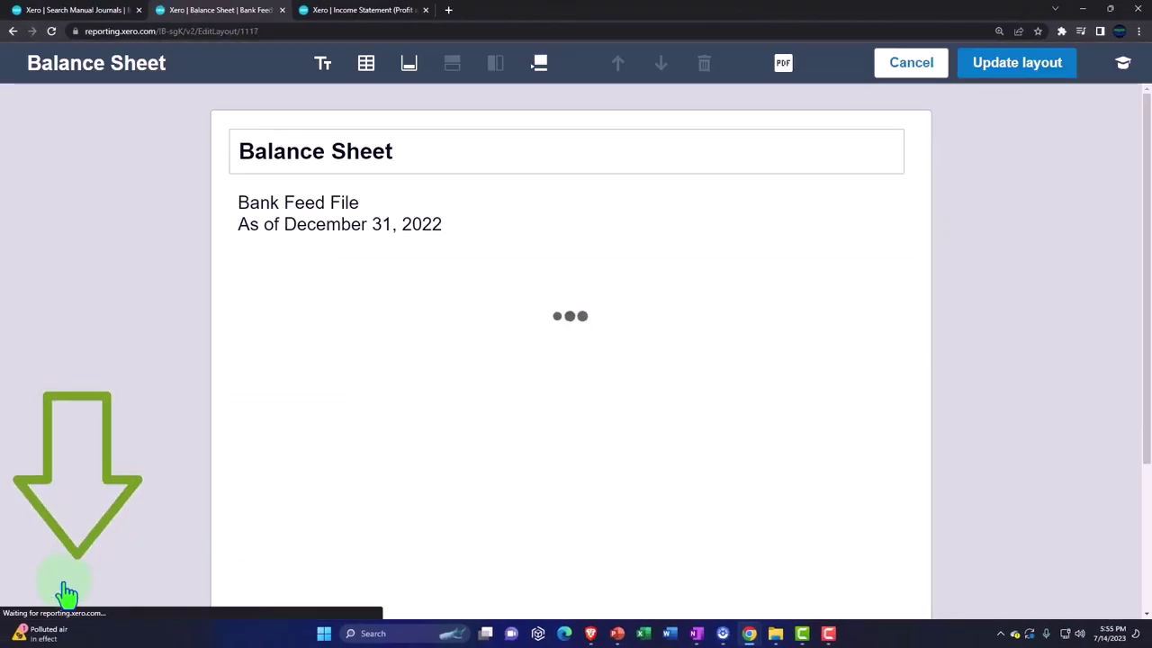
pyautogui.scroll(-1, 216, 517)
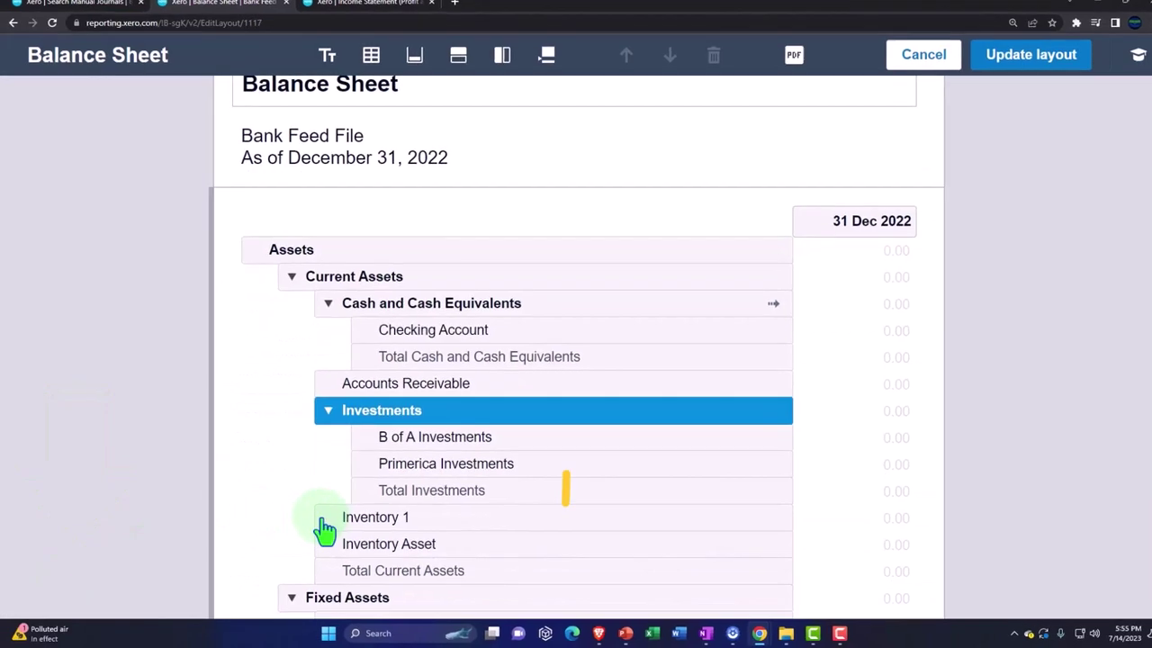
pyautogui.click(322, 530)
pyautogui.moveTo(353, 504); pyautogui.dragTo(407, 363)
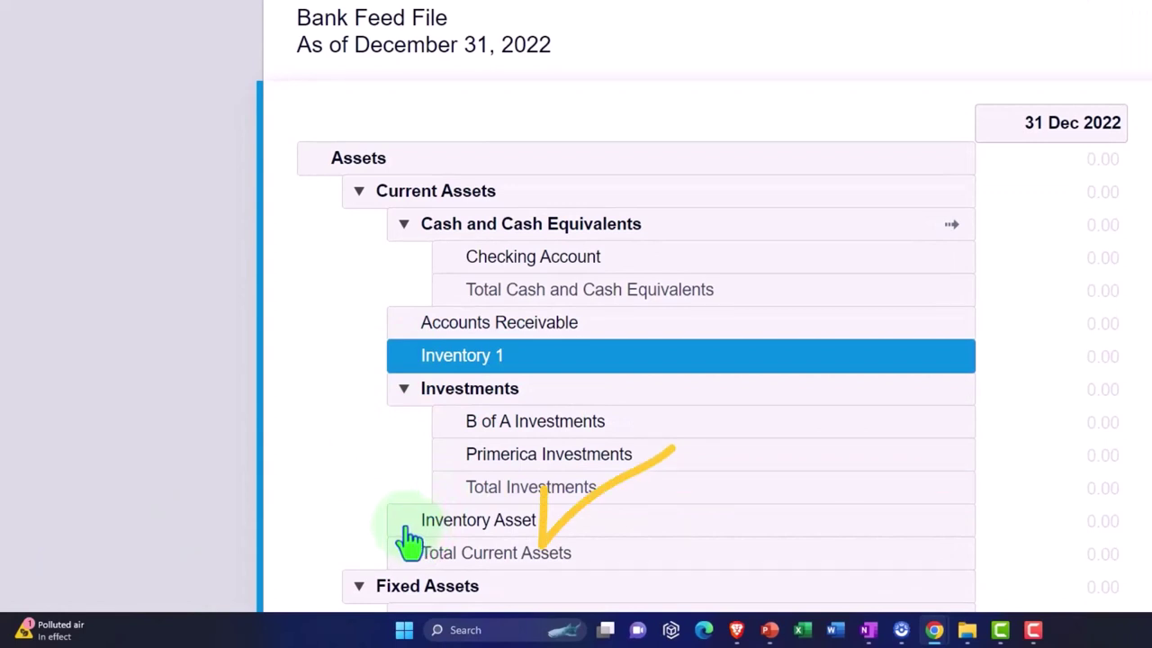
pyautogui.moveTo(407, 529); pyautogui.dragTo(406, 386)
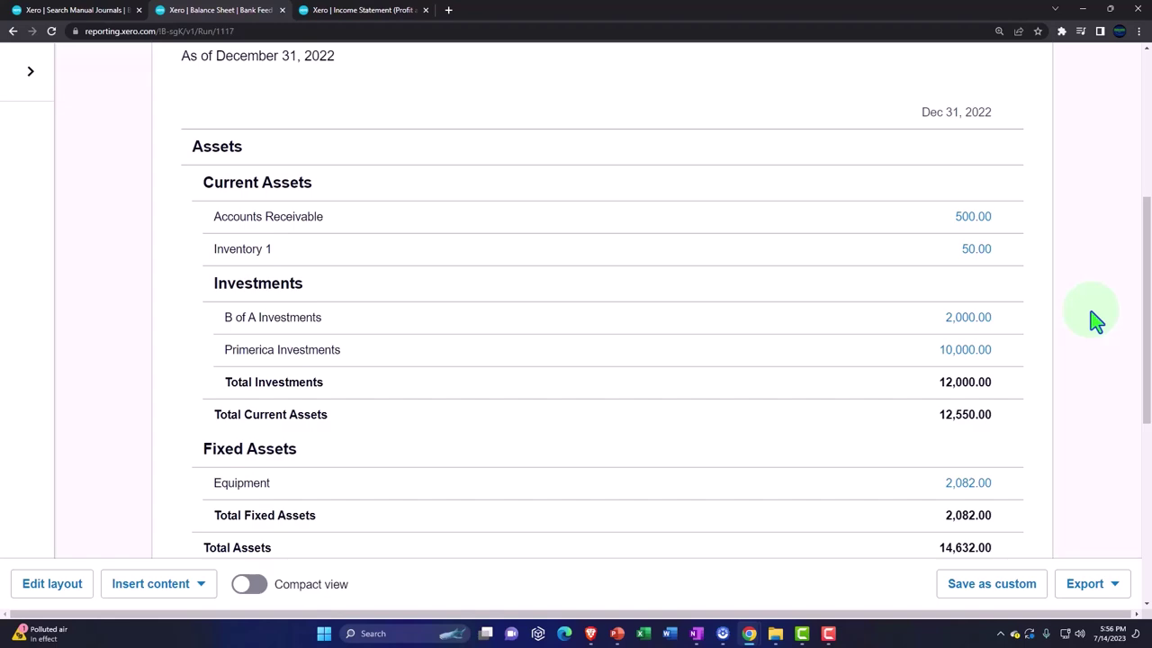
pyautogui.moveTo(999, 324)
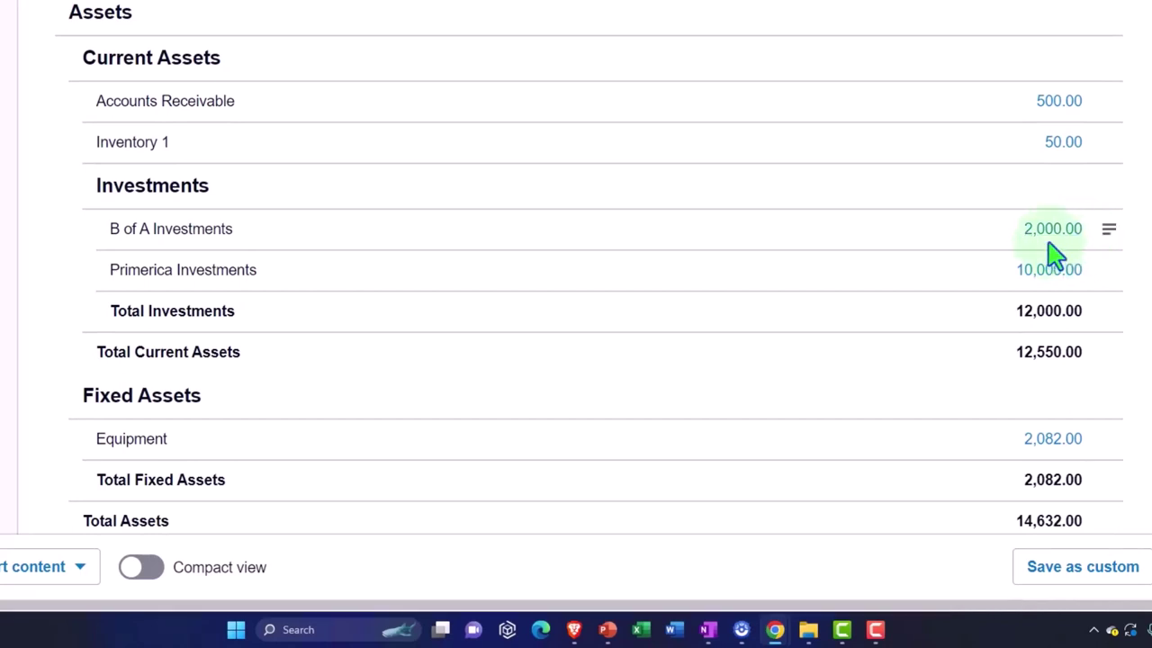
pyautogui.scroll(-6, 1053, 254)
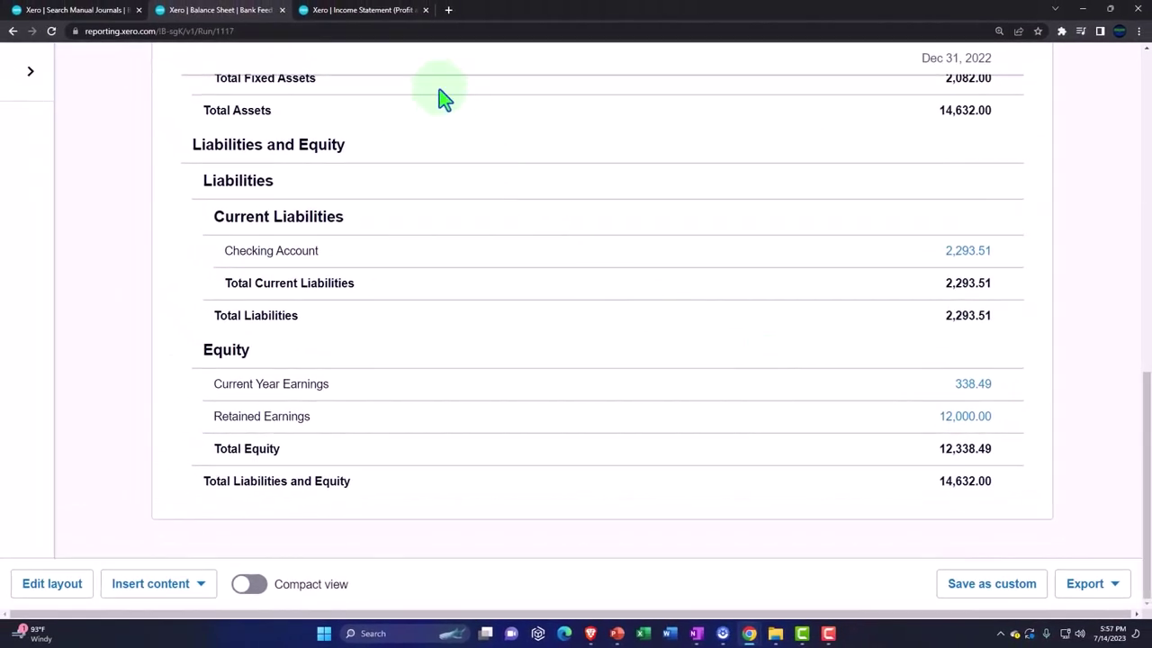
pyautogui.click(369, 10)
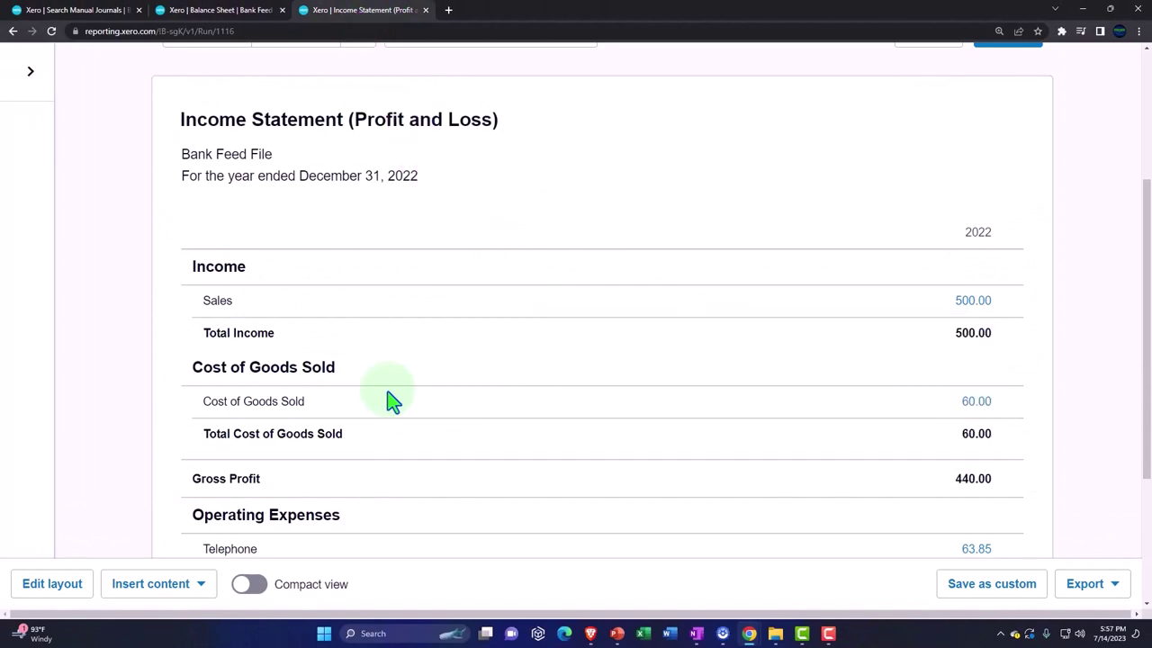
pyautogui.scroll(-3, 393, 402)
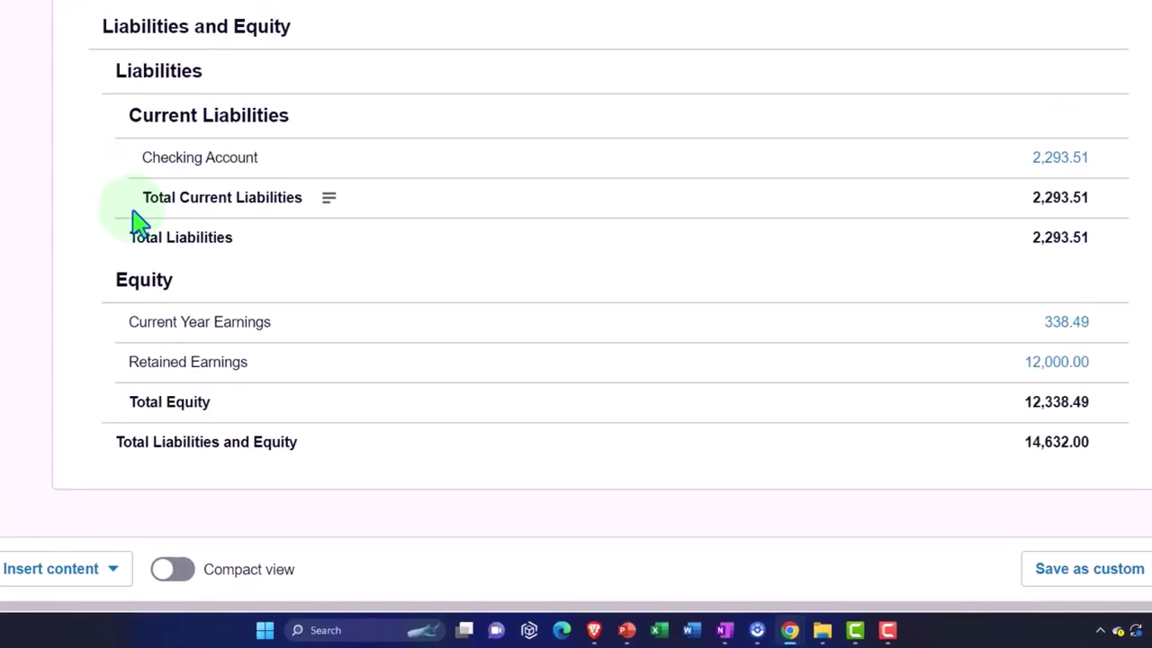
pyautogui.scroll(8, 135, 221)
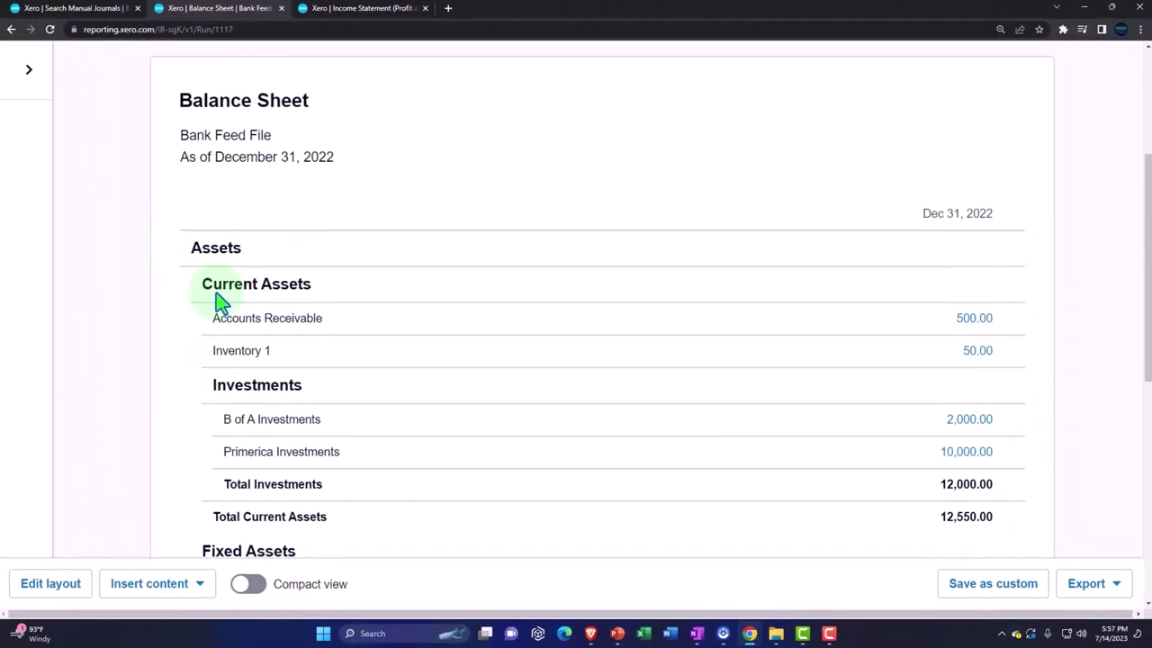
# Go from the manual journals page to the Checking Account's transactions via Bank accounts.
pyautogui.click(93, 14)
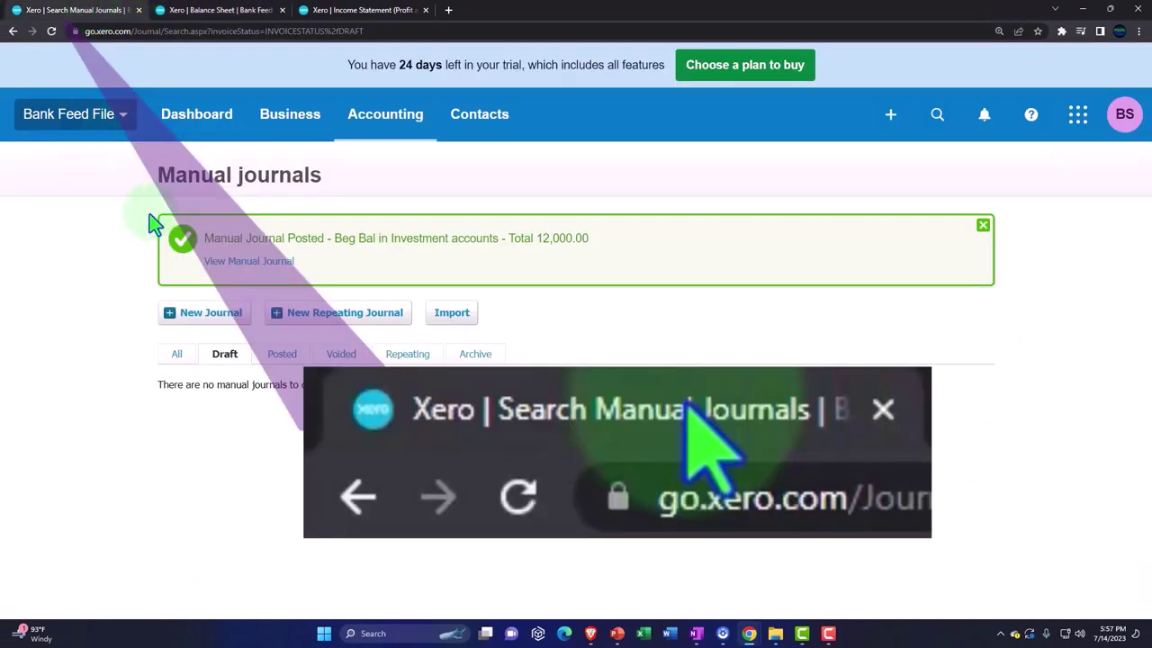
pyautogui.click(403, 126)
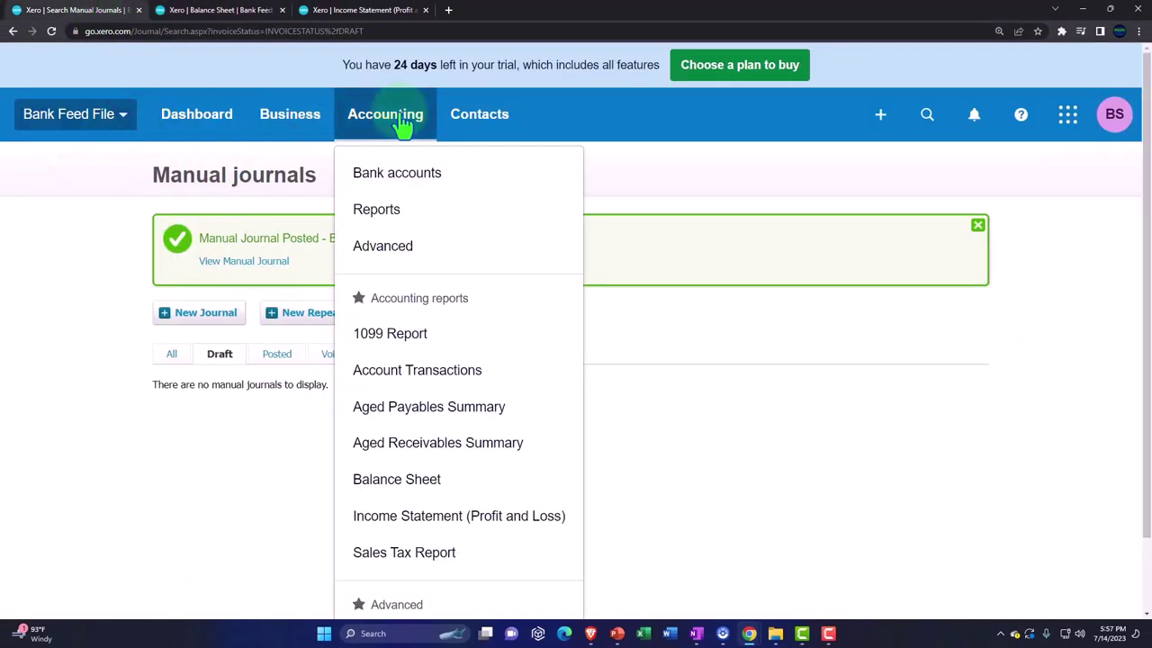
pyautogui.click(387, 175)
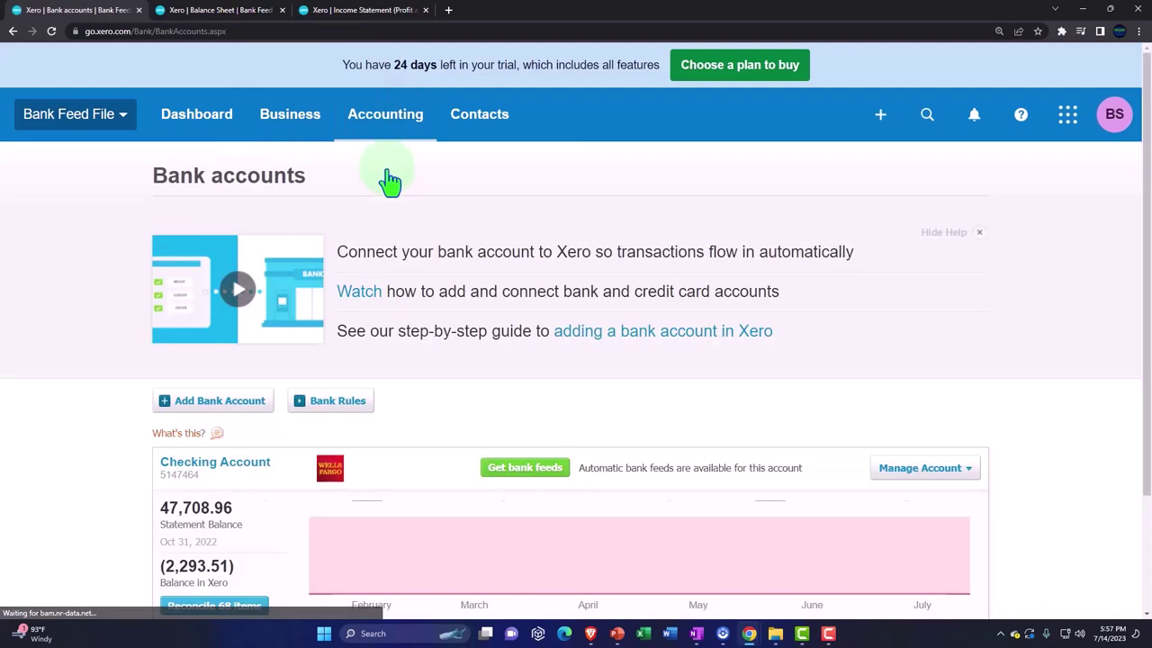
pyautogui.scroll(-2, 374, 202)
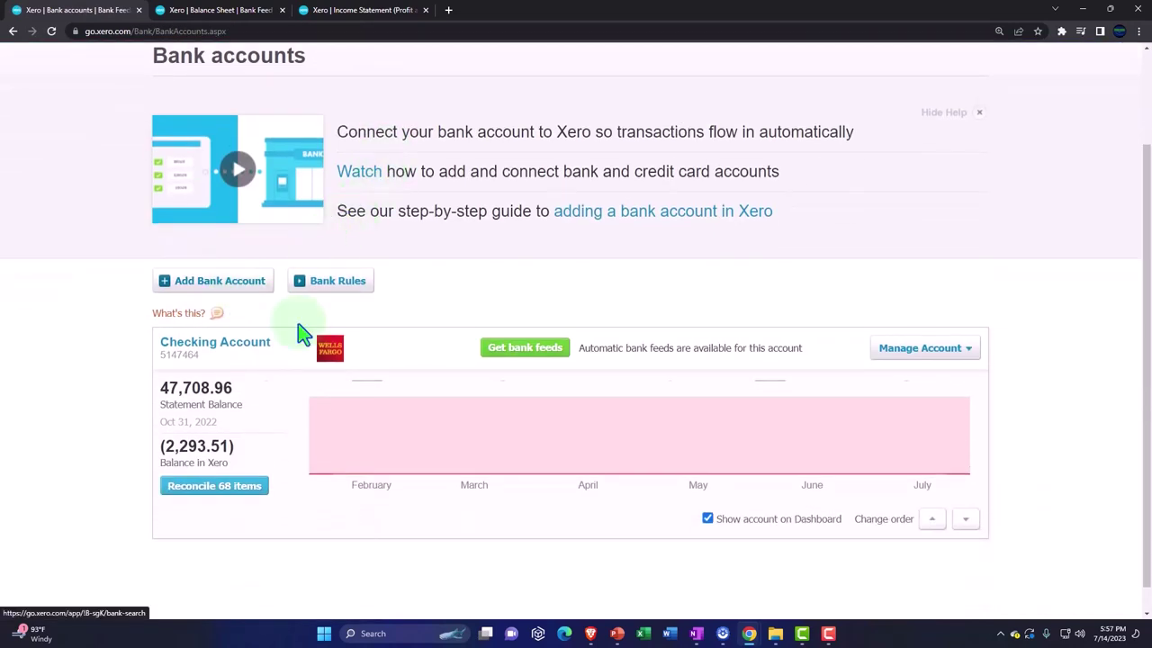
pyautogui.click(962, 351)
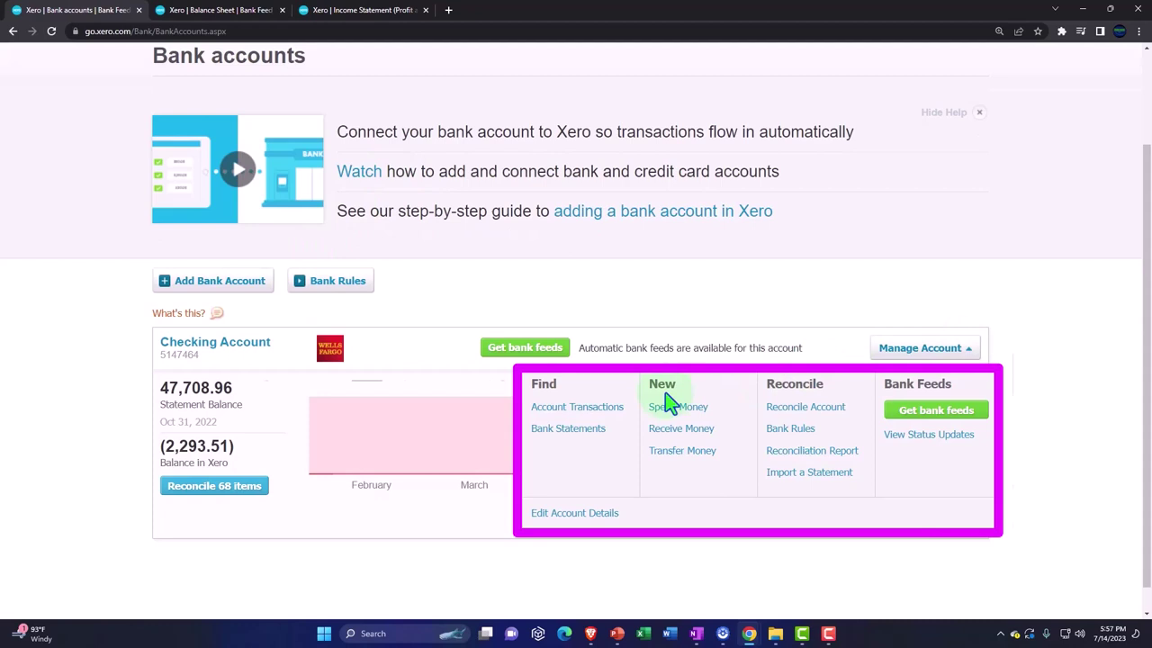
pyautogui.click(583, 407)
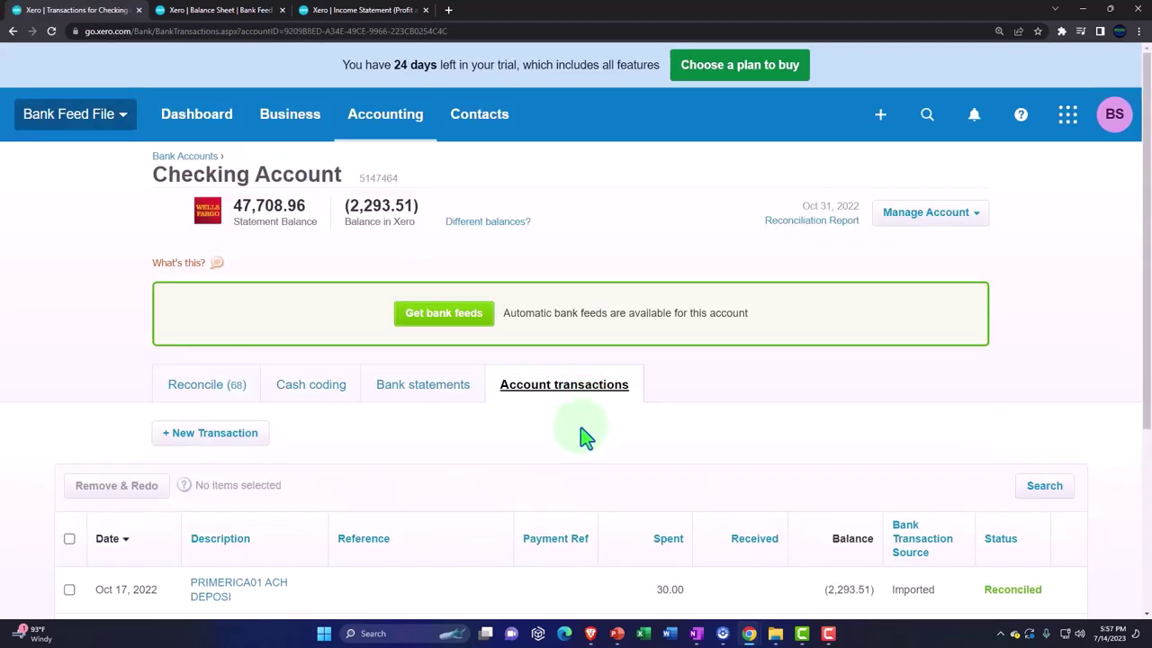
# Switch to the Reconcile (68) lines and scroll down to the Sep 19 Primerica entries.
pyautogui.click(189, 402)
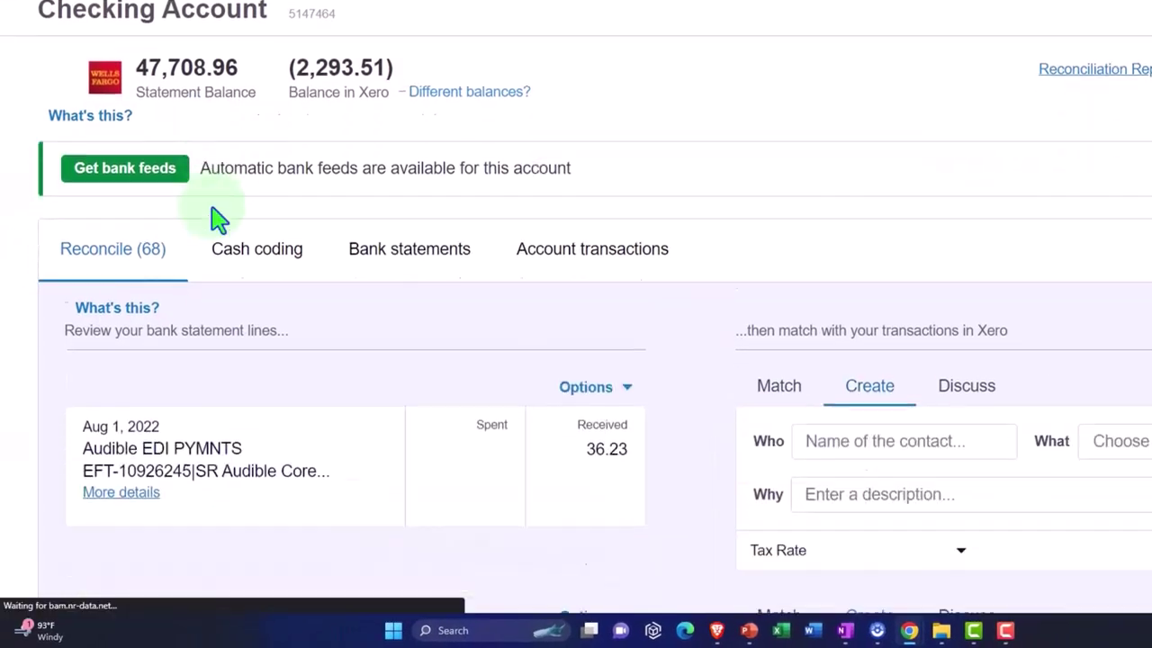
pyautogui.scroll(-5, 218, 219)
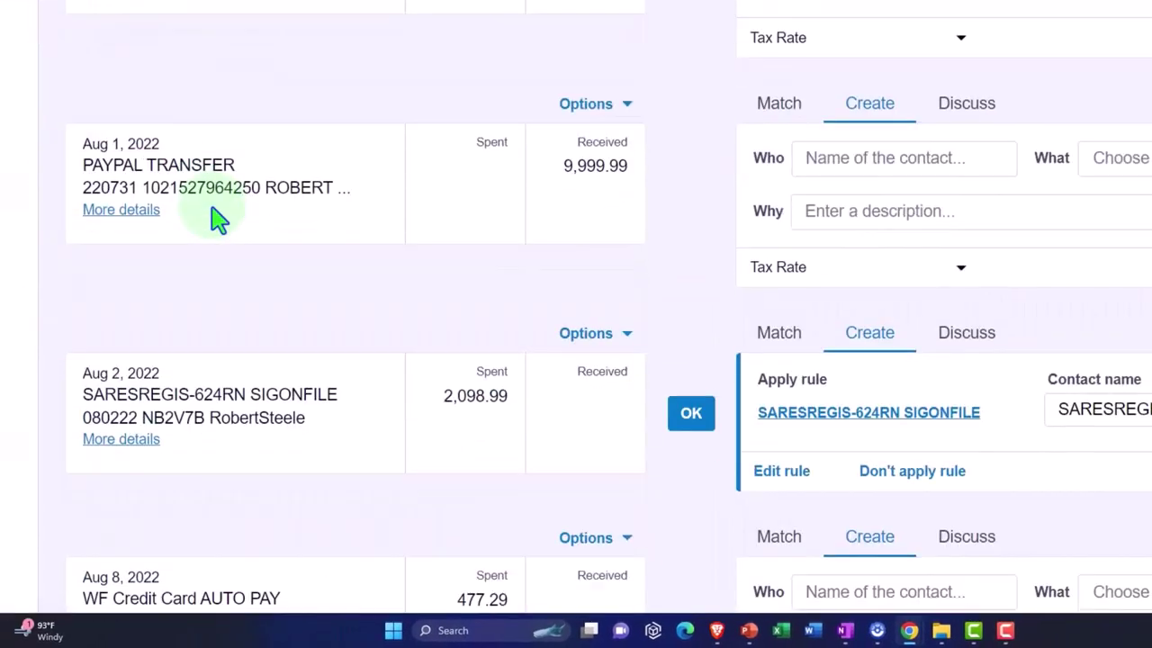
pyautogui.scroll(-12, 219, 219)
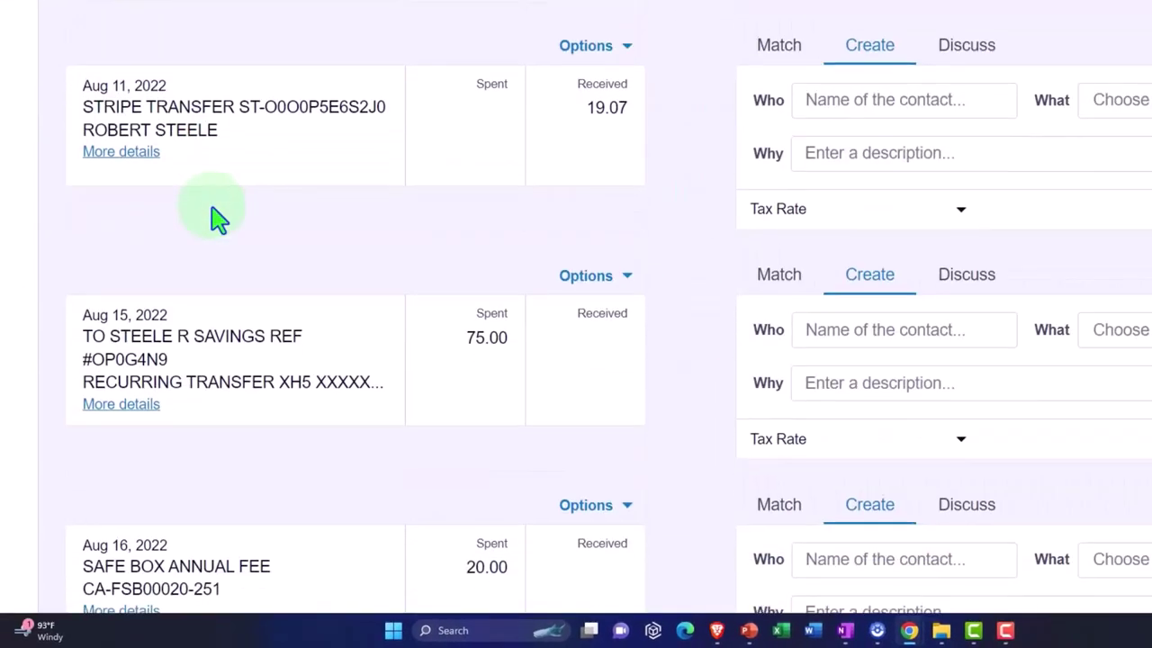
pyautogui.scroll(-1, 219, 219)
pyautogui.scroll(-15, 218, 219)
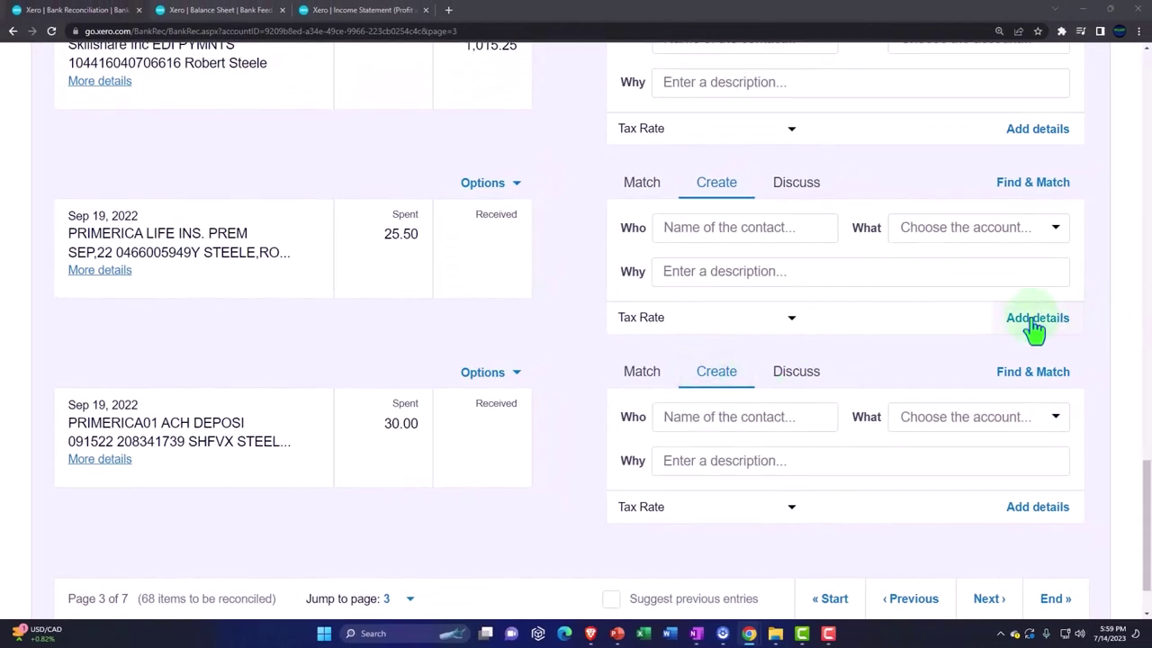
# Open Add details for the Sep 19 Primerica 25.50 line and review the payee name.
pyautogui.click(1037, 321)
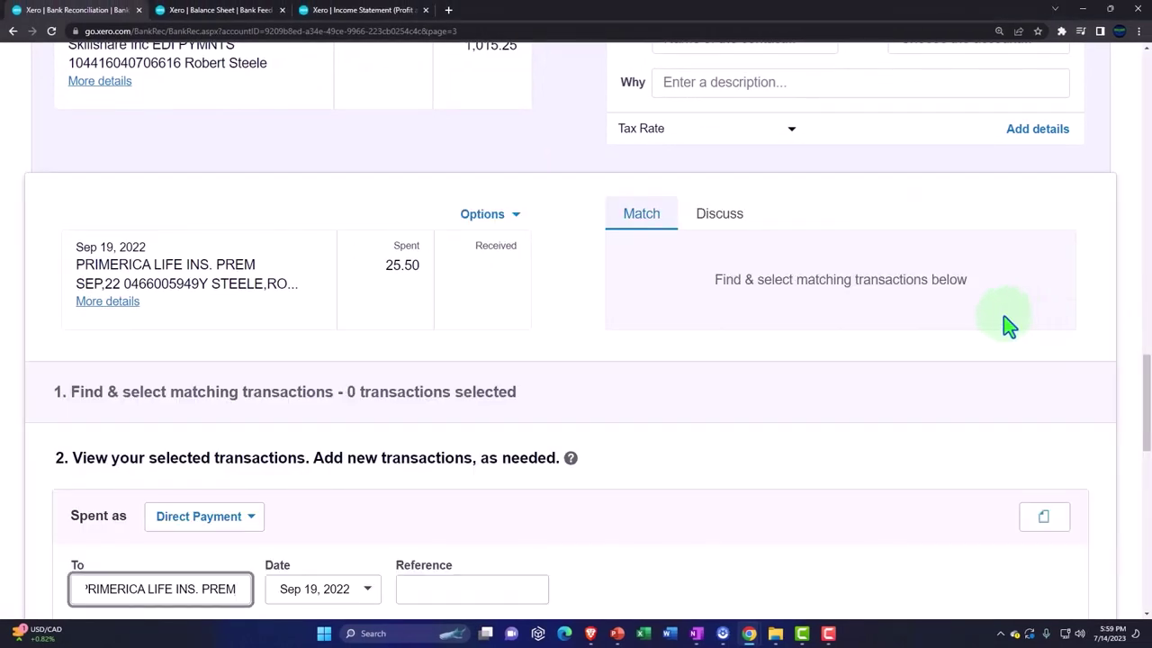
pyautogui.scroll(-5, 840, 339)
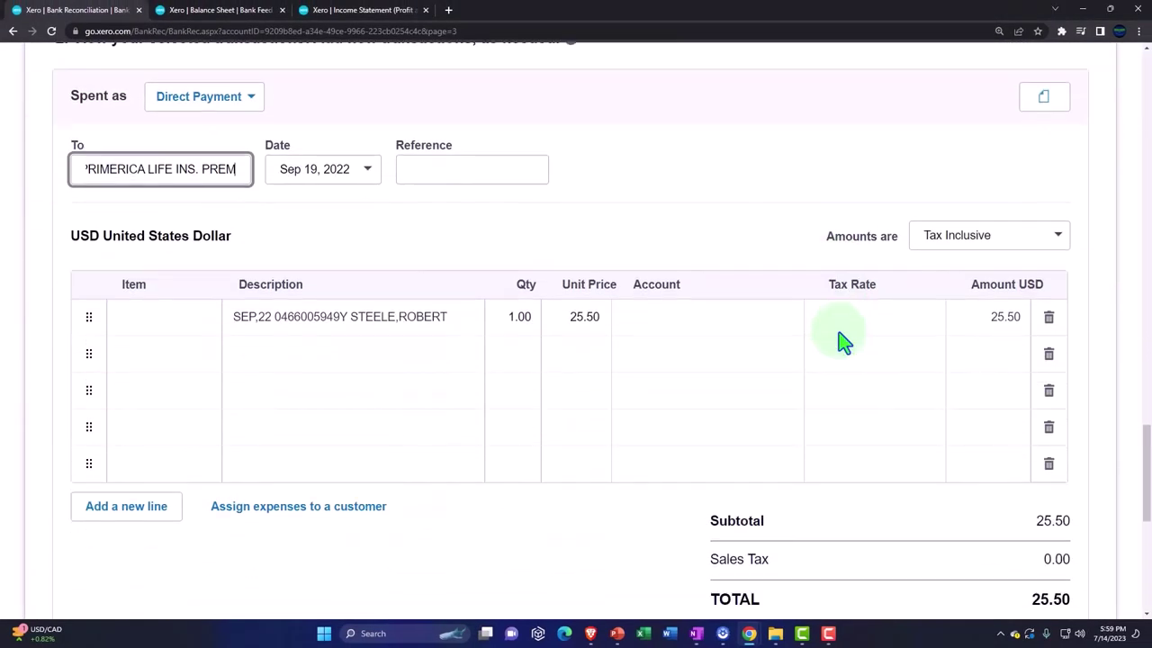
pyautogui.scroll(2, 840, 339)
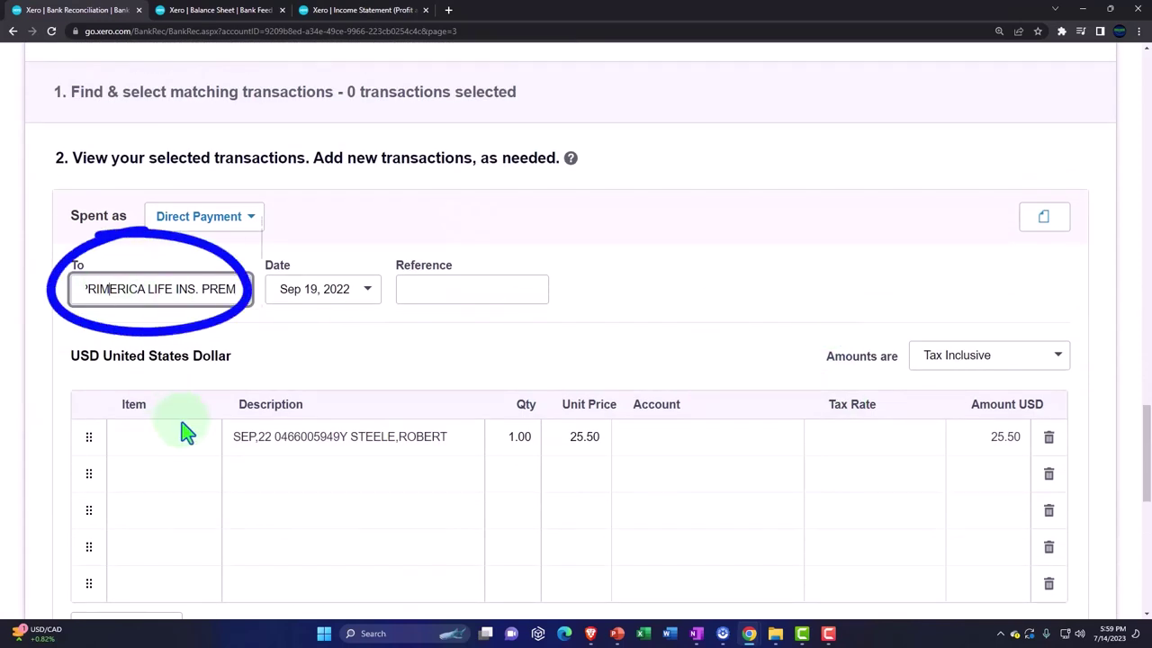
pyautogui.press('Home')
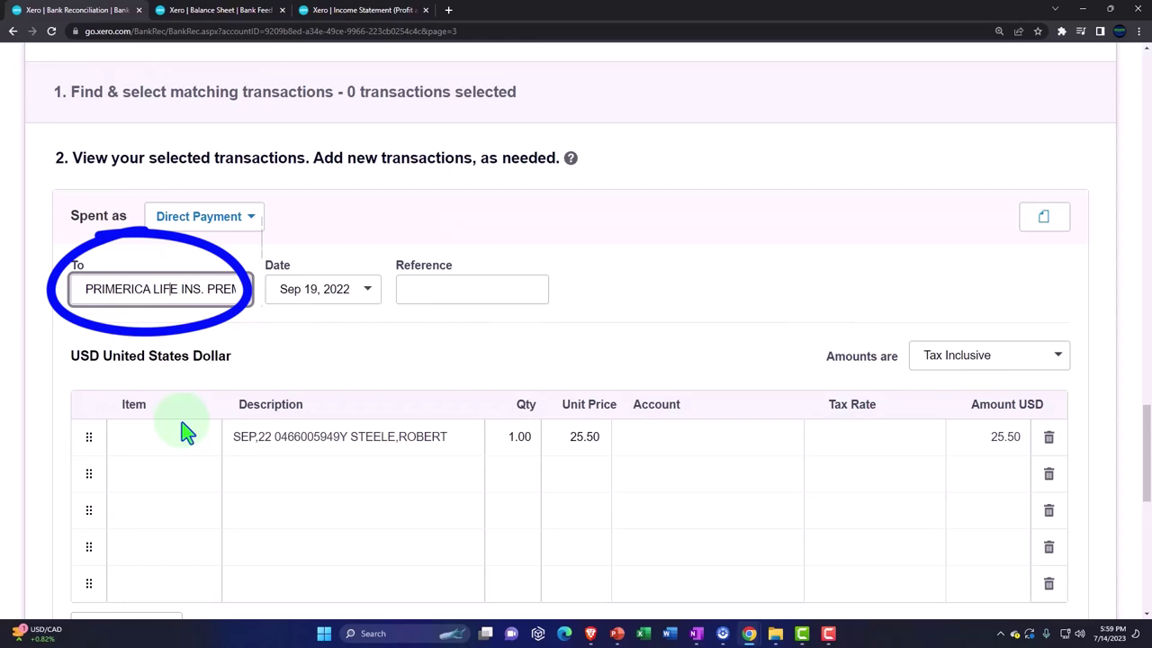
pyautogui.press('End')
# Keep quantity 1.00 at 25.50 and code it to 1455 - Primerica Investments, Tax Exempt (0%).
pyautogui.press('Tab')
pyautogui.press('Tab')
pyautogui.press('Tab')
pyautogui.press('Tab')
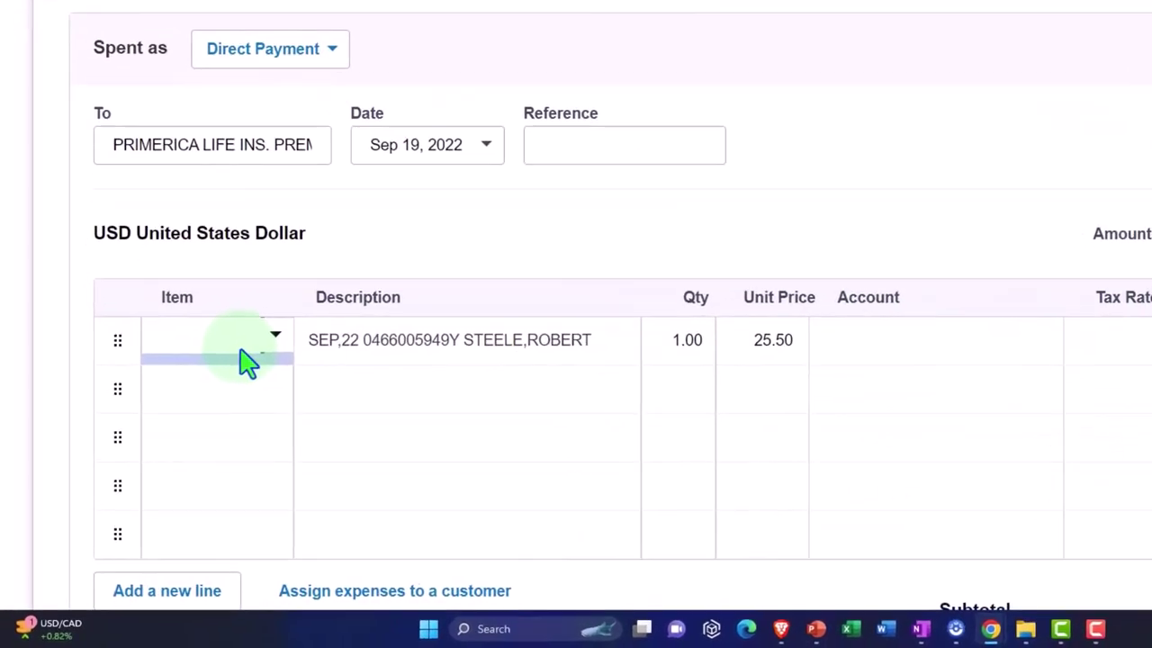
pyautogui.press('Tab')
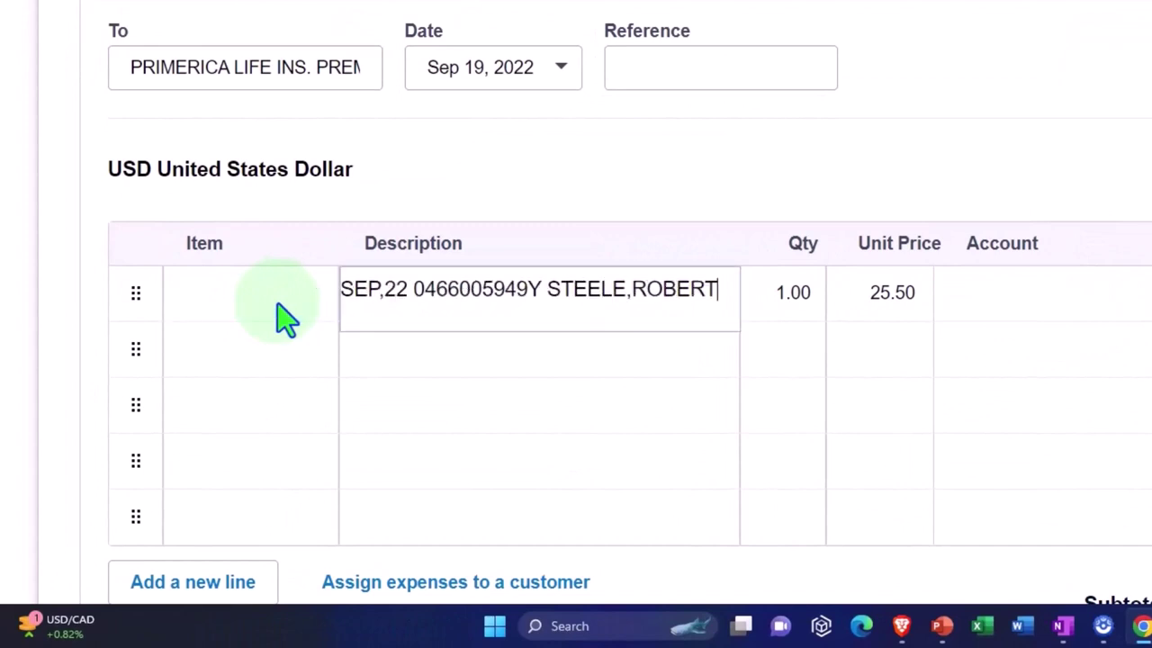
pyautogui.press('Tab')
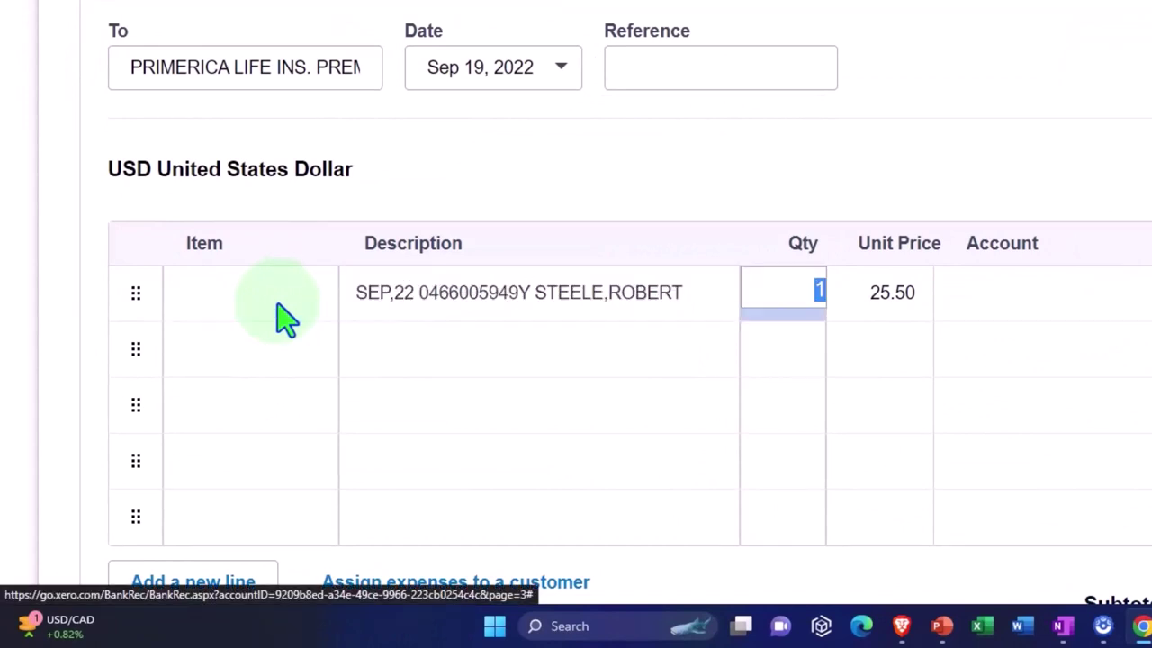
pyautogui.press('Tab')
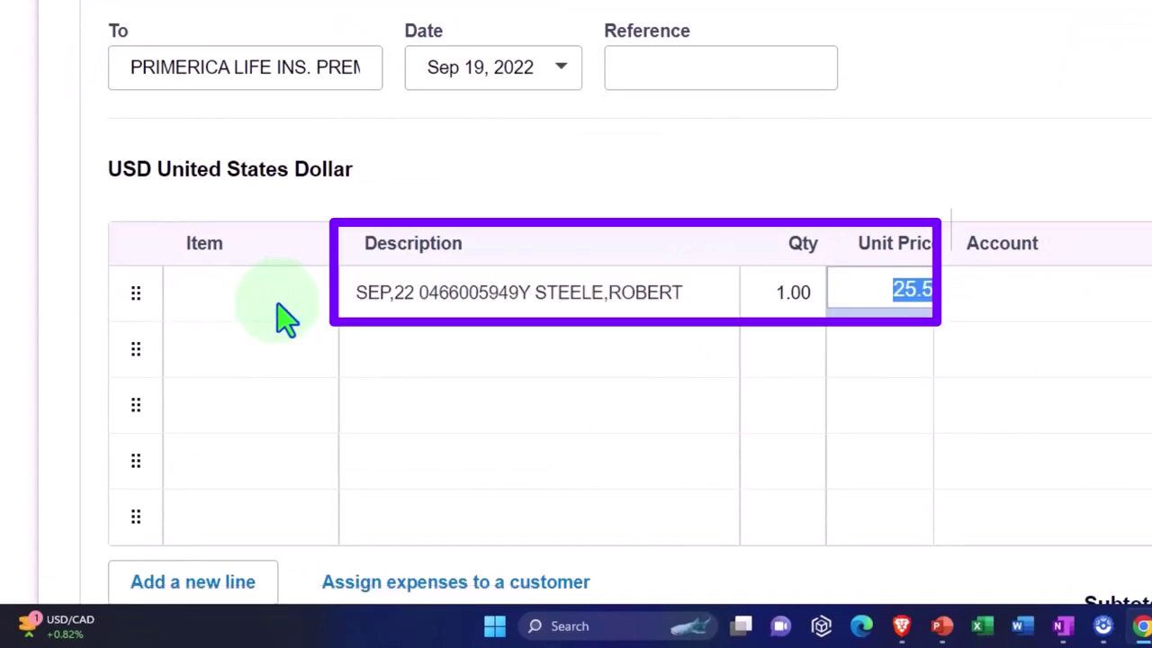
pyautogui.press('Tab')
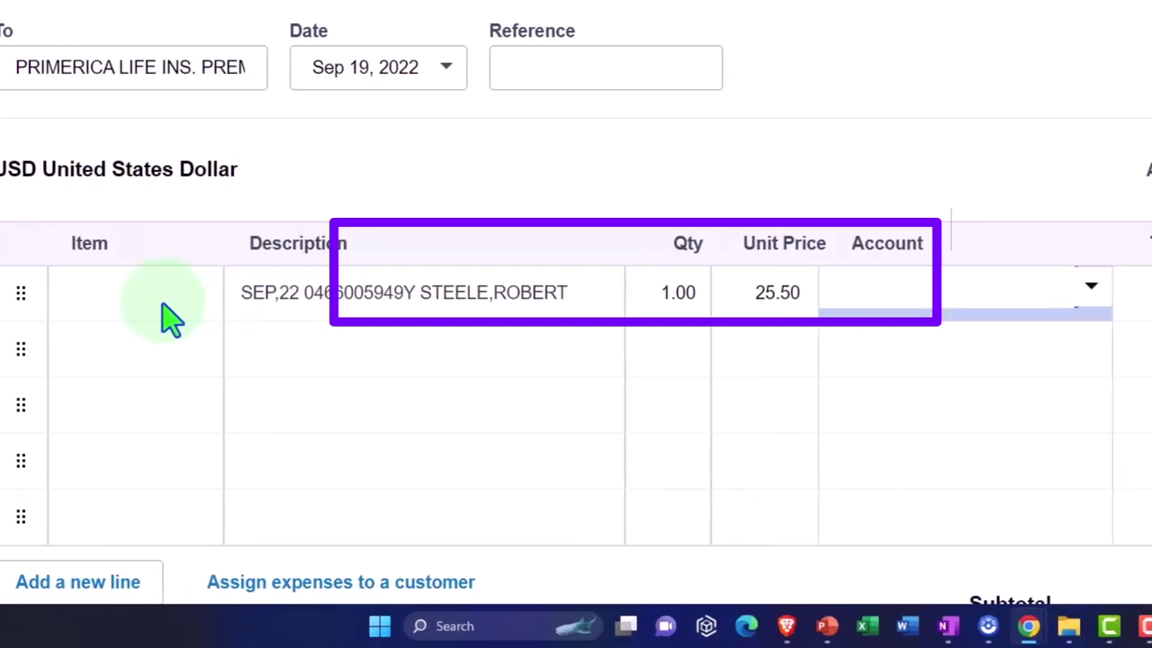
pyautogui.write('pr')
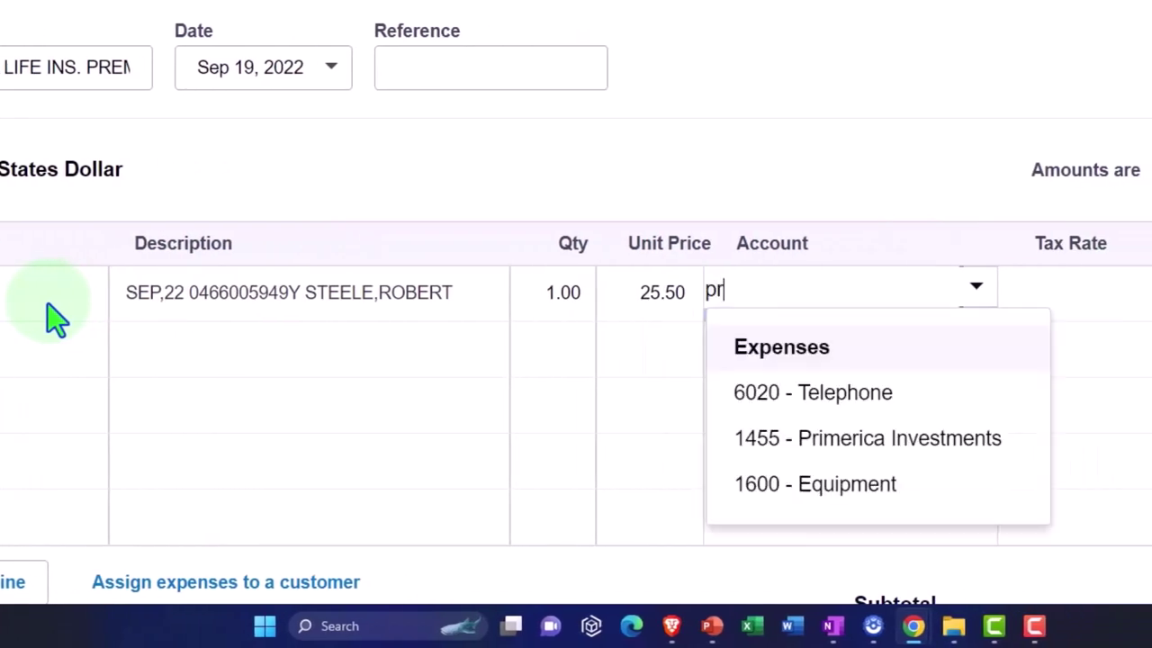
pyautogui.press('Tab')
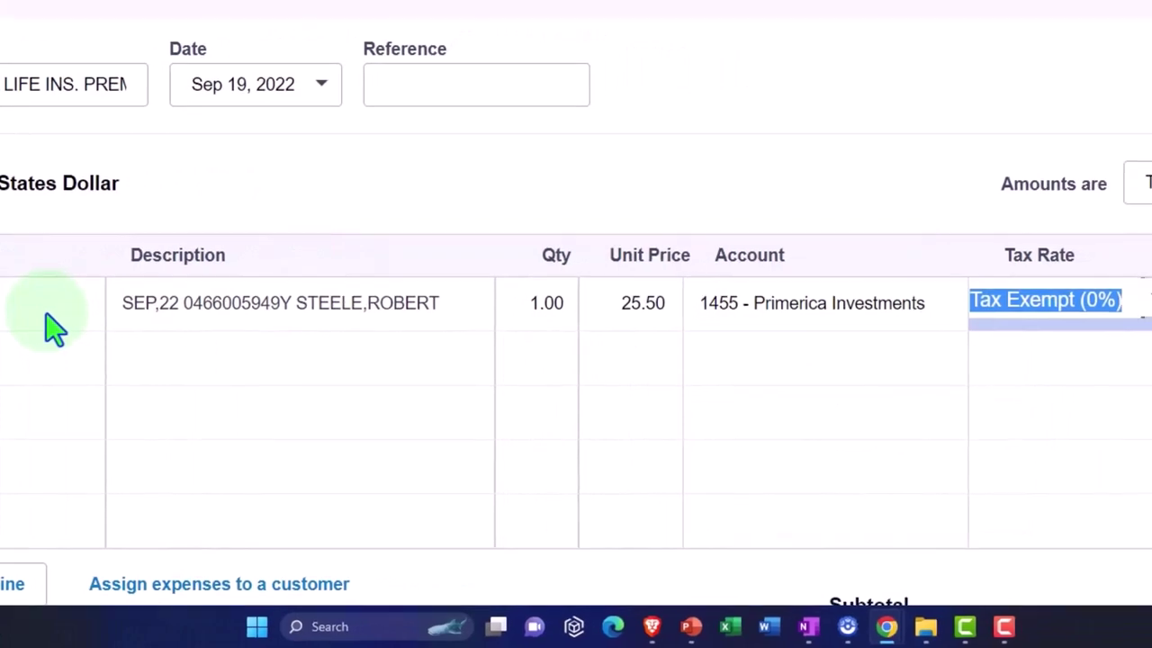
pyautogui.press('Tab')
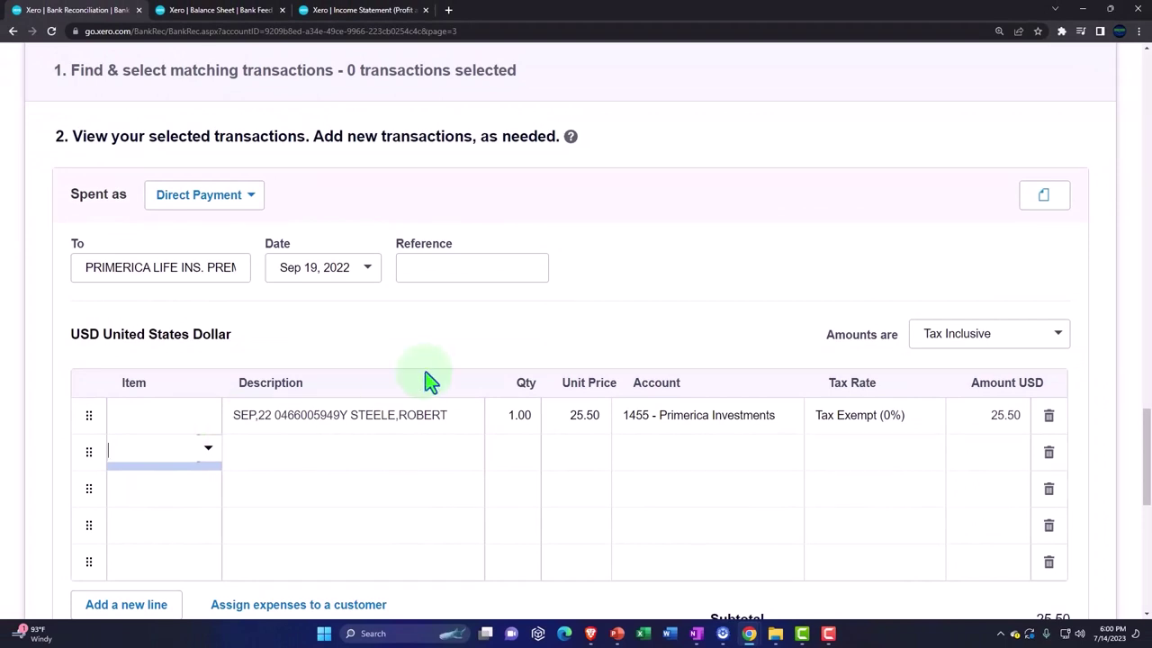
# Save the 25.50 Primerica payment, reconcile it, and go to the Balance Sheet report.
pyautogui.scroll(-3, 430, 381)
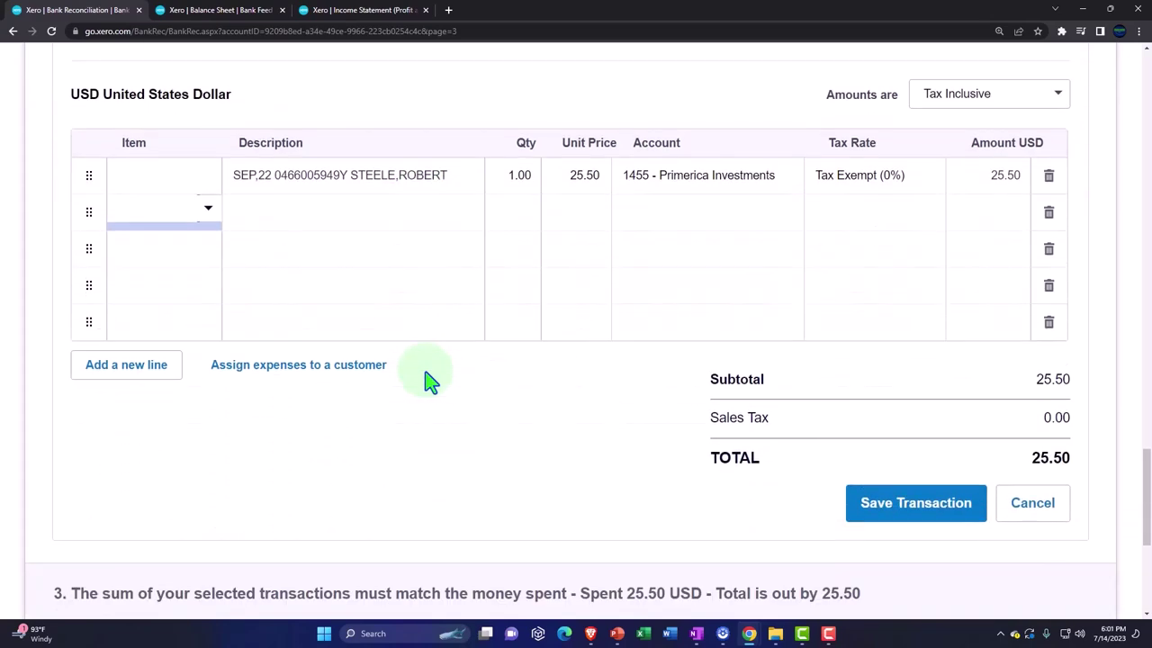
pyautogui.click(905, 515)
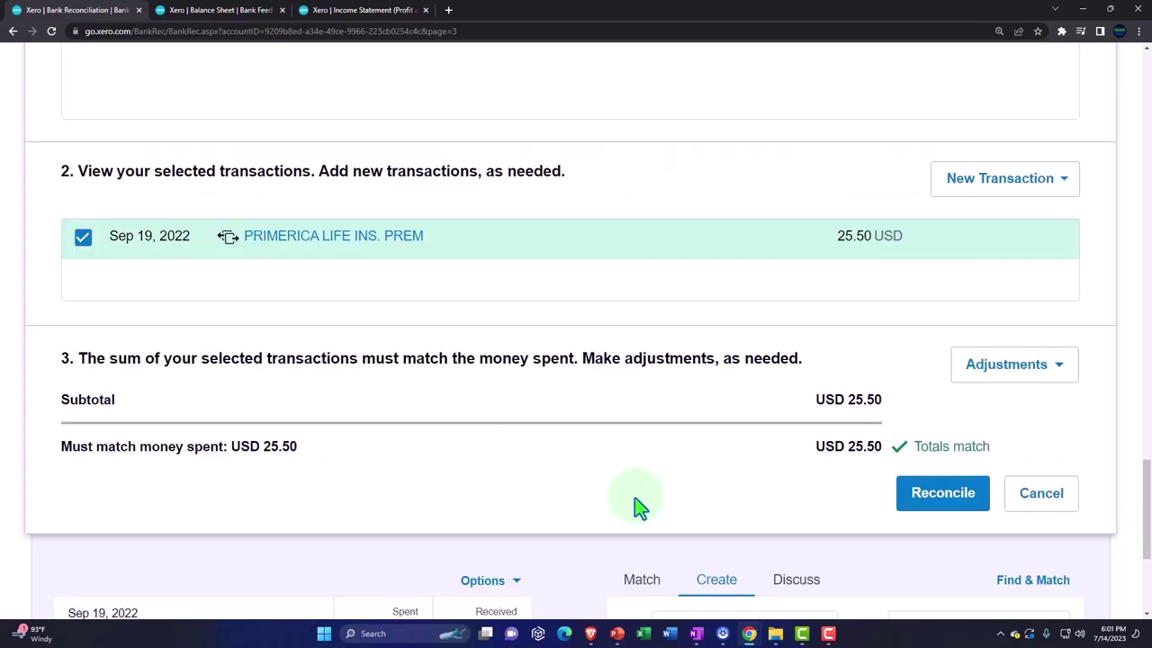
pyautogui.scroll(5, 638, 509)
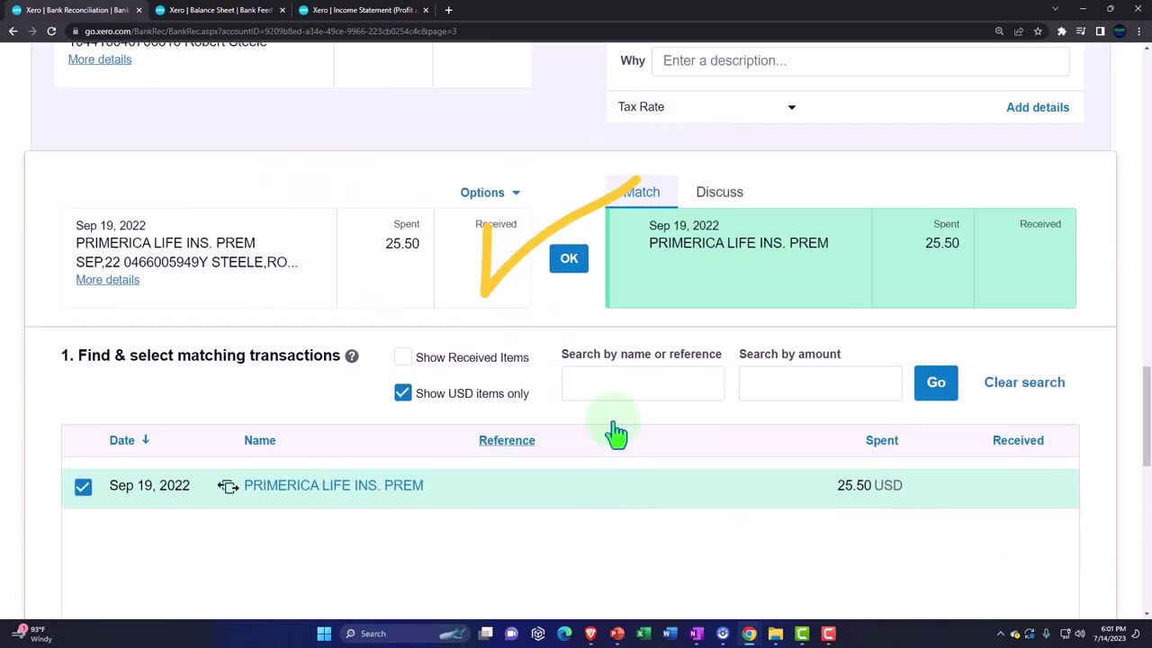
pyautogui.click(569, 263)
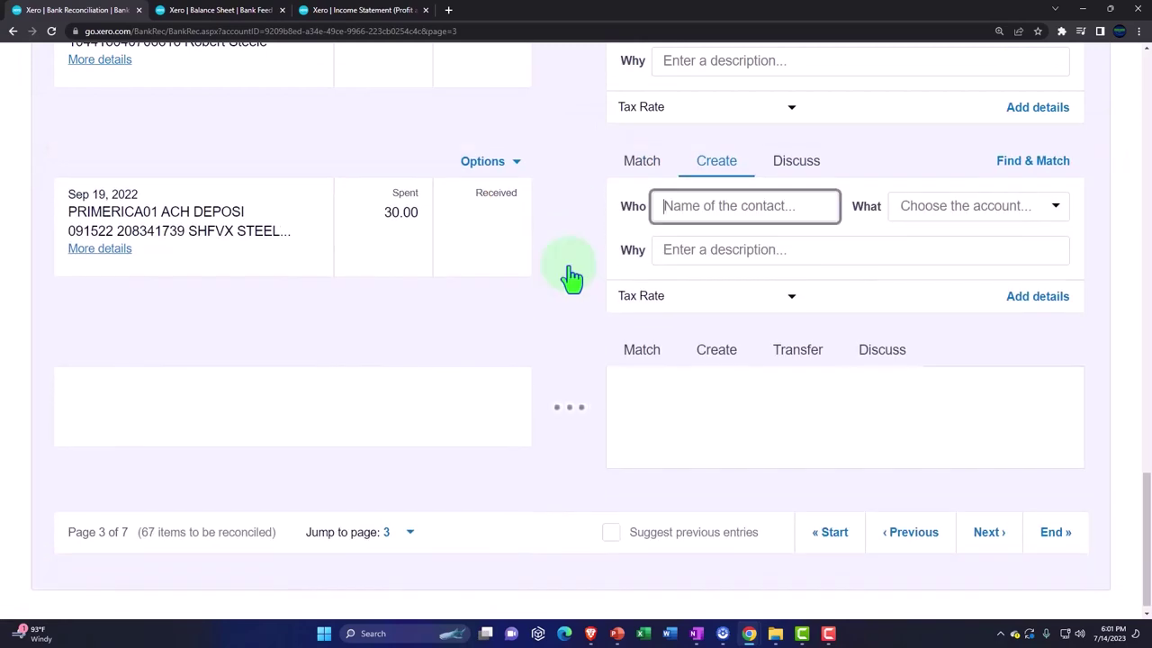
pyautogui.click(221, 11)
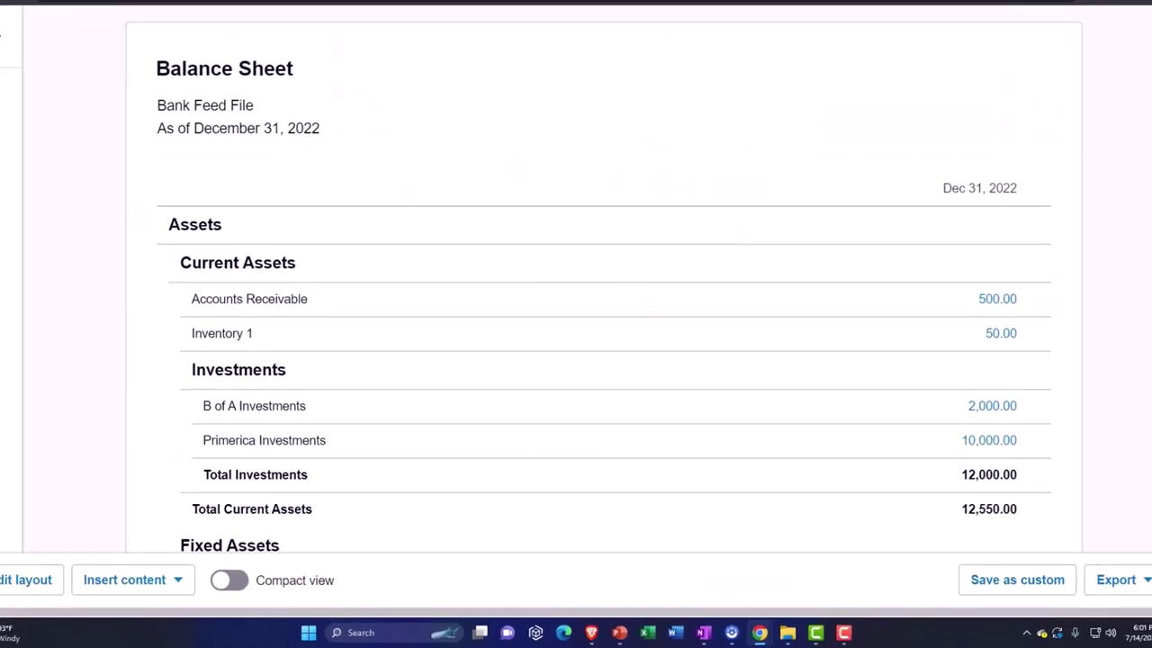
pyautogui.scroll(3, 779, 330)
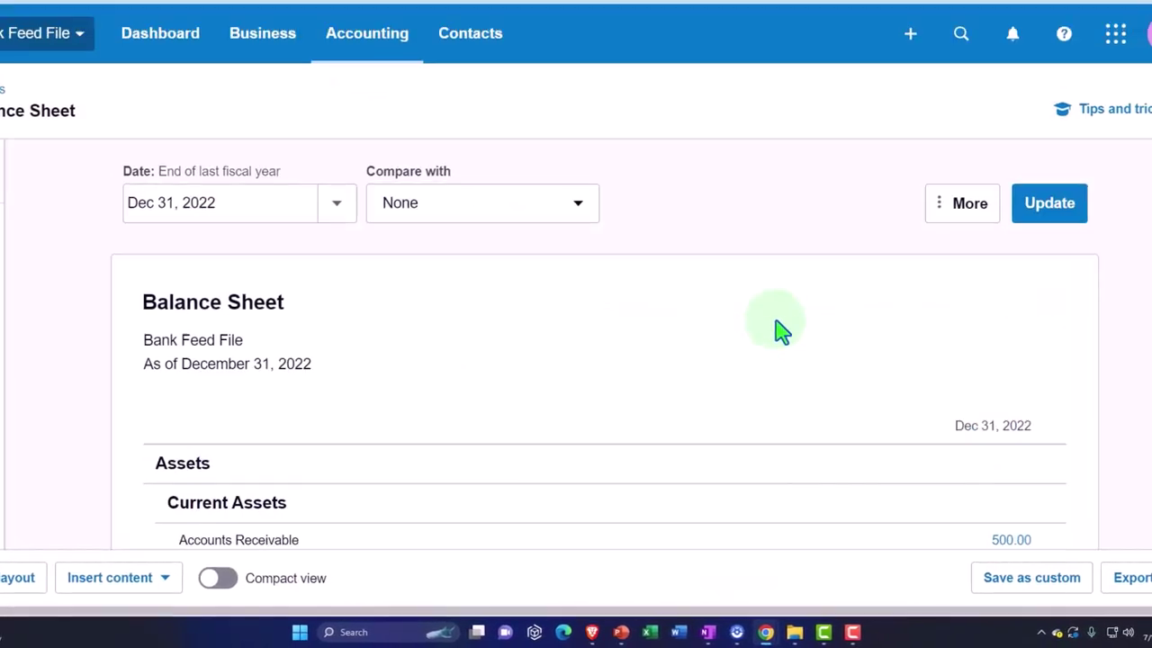
# Update the Balance Sheet as of December 31, 2022 and look through it.
pyautogui.click(1044, 231)
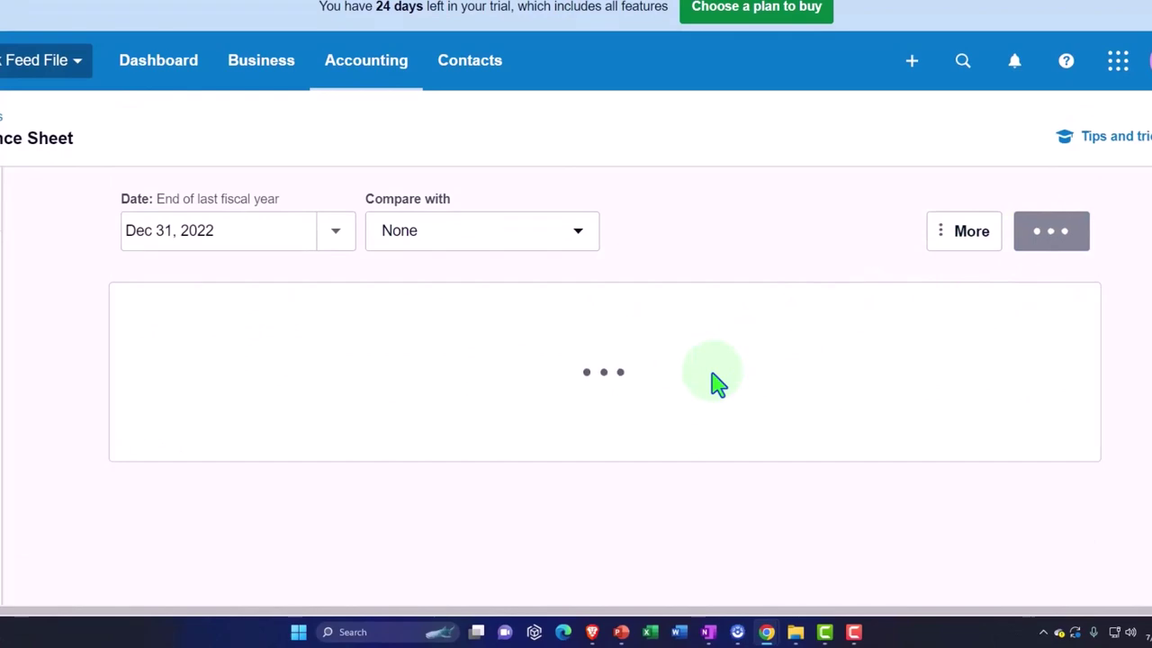
pyautogui.scroll(-3, 717, 383)
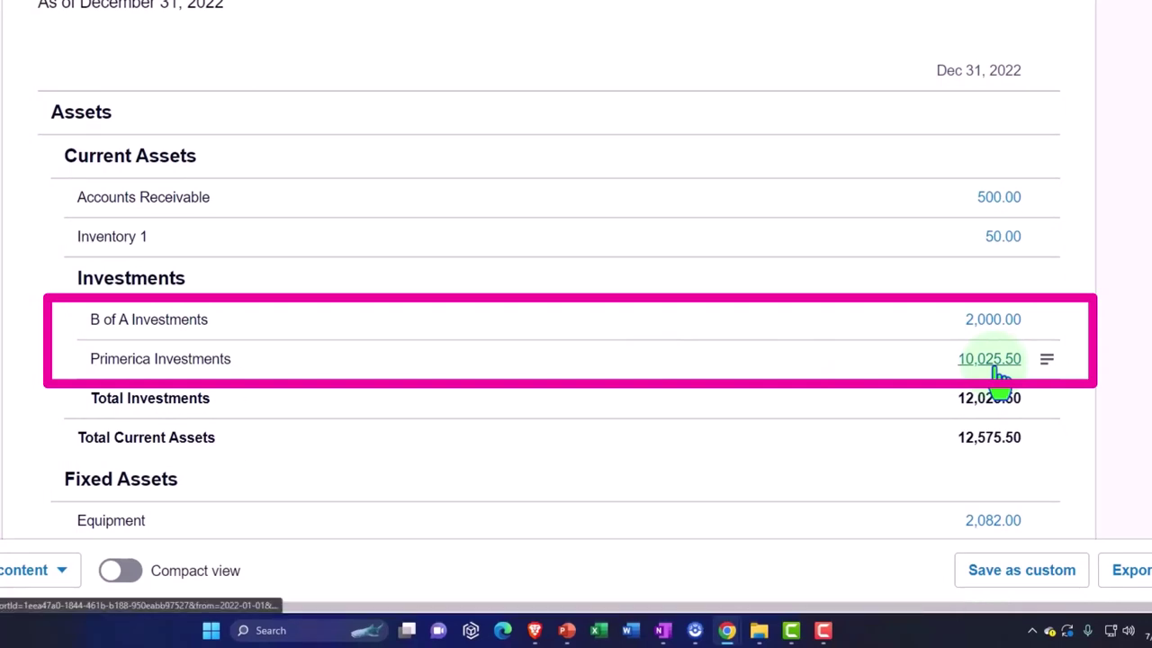
pyautogui.scroll(-1, 277, 413)
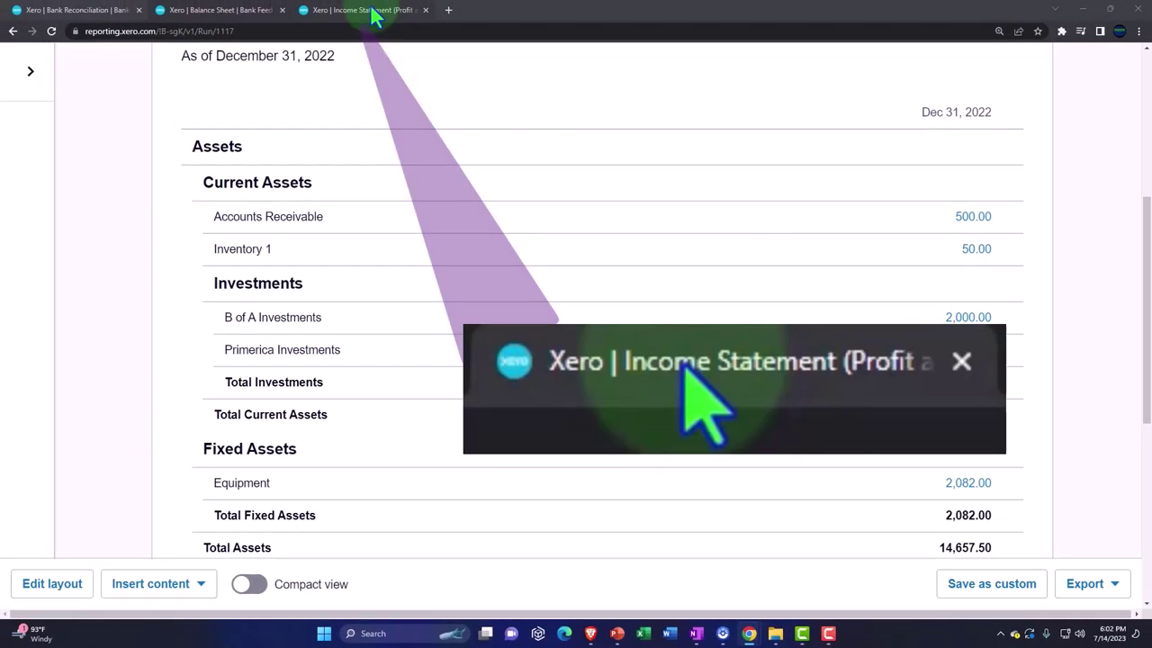
# Review the Income Statement, then return to the Checking Account bank reconciliation.
pyautogui.click(370, 11)
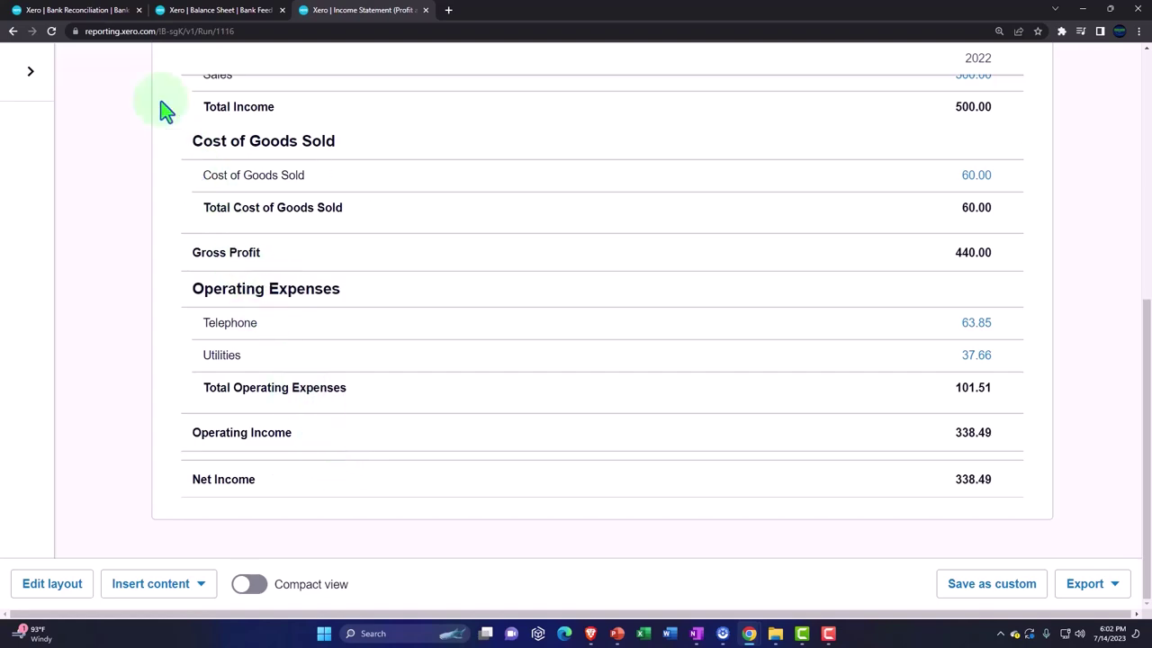
pyautogui.click(83, 10)
pyautogui.scroll(15, 270, 411)
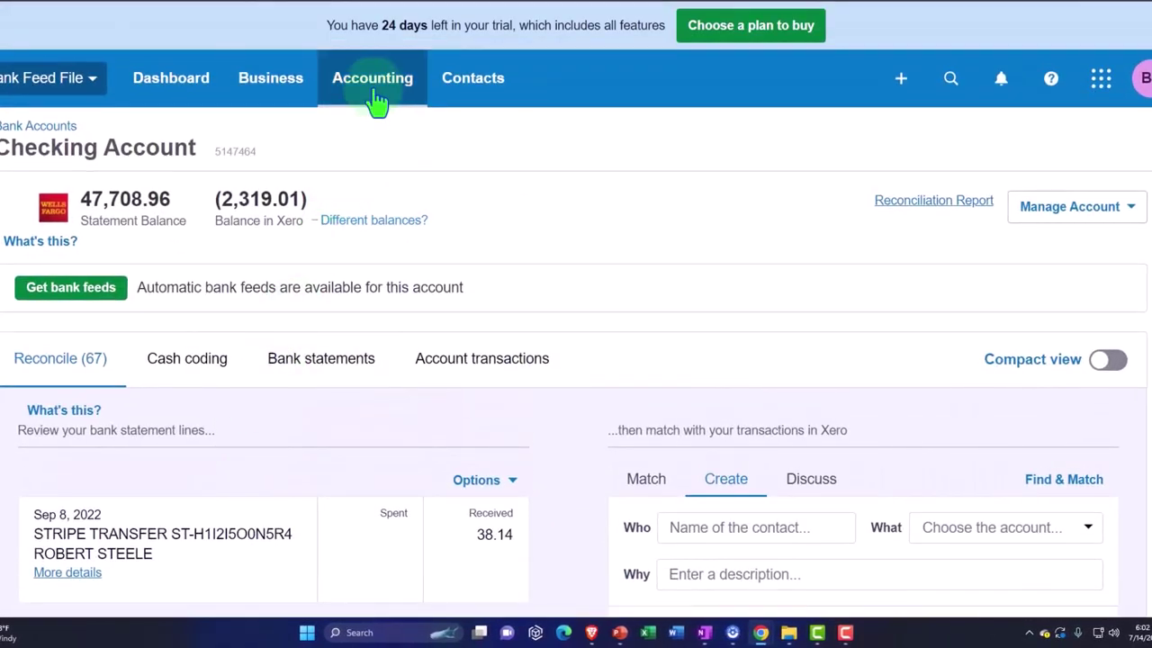
# Open the Chart of Accounts and scroll through account codes, types and YTD balances.
pyautogui.click(374, 81)
pyautogui.scroll(-2, 419, 355)
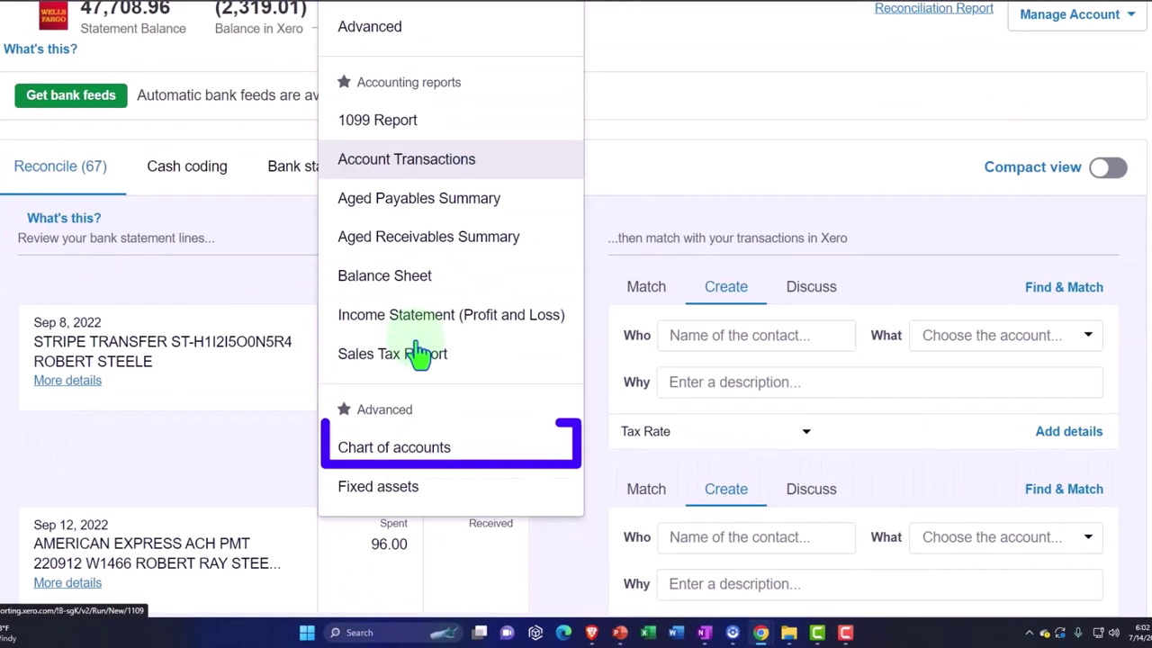
pyautogui.click(421, 450)
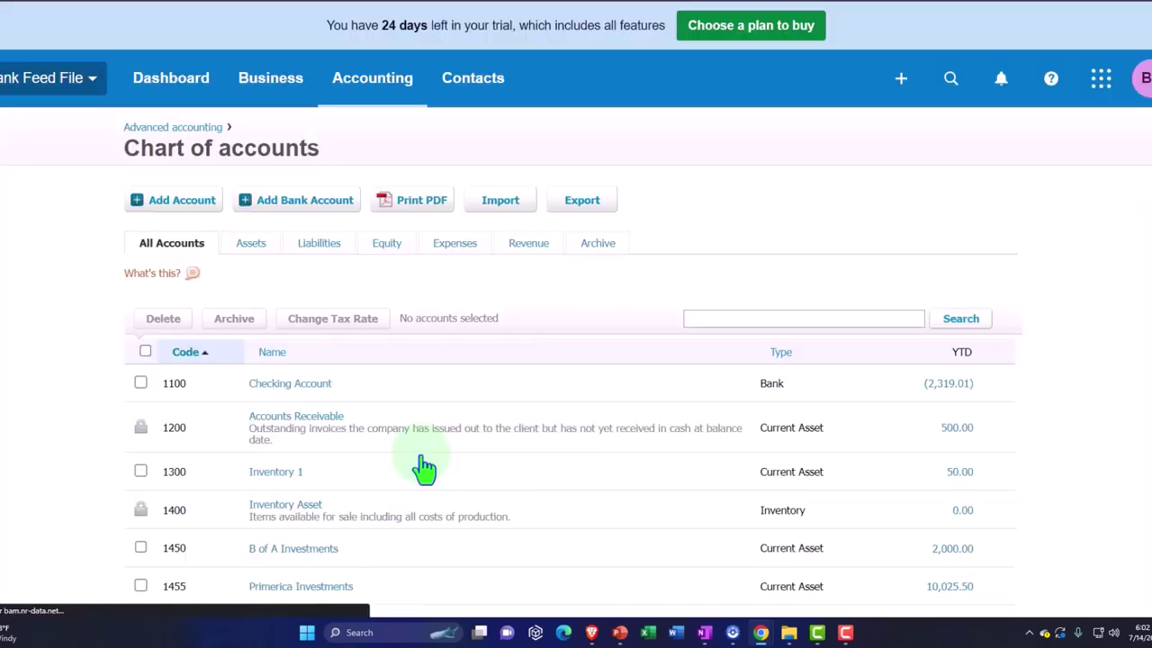
pyautogui.scroll(-10, 423, 468)
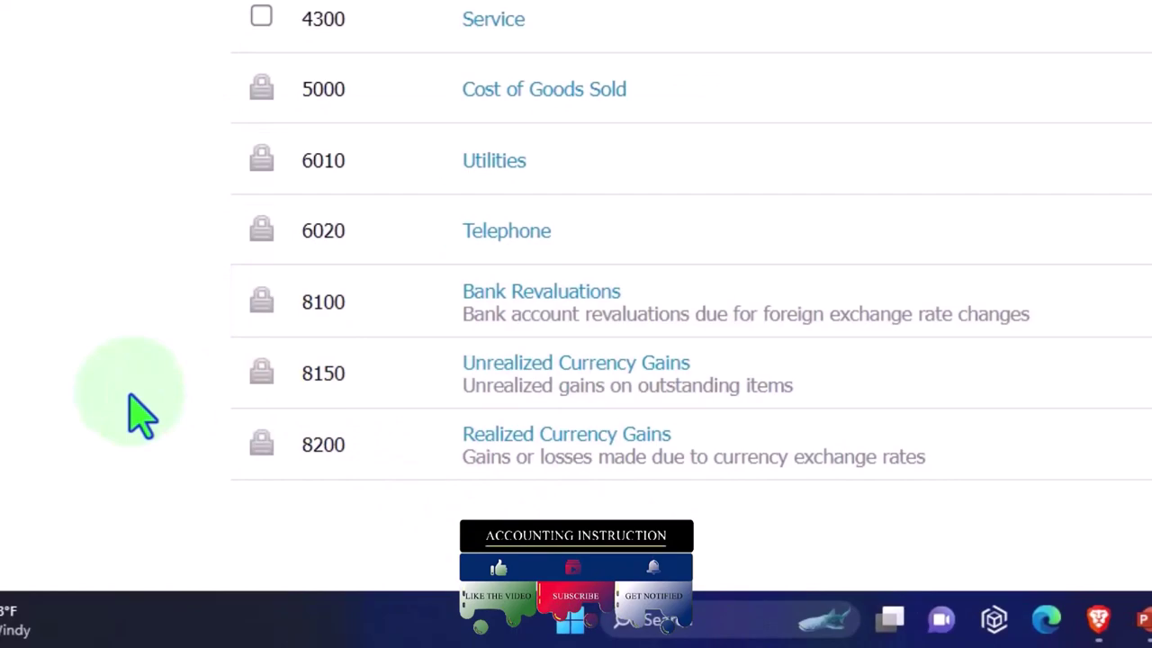
pyautogui.scroll(15, 135, 414)
pyautogui.scroll(-2, 135, 415)
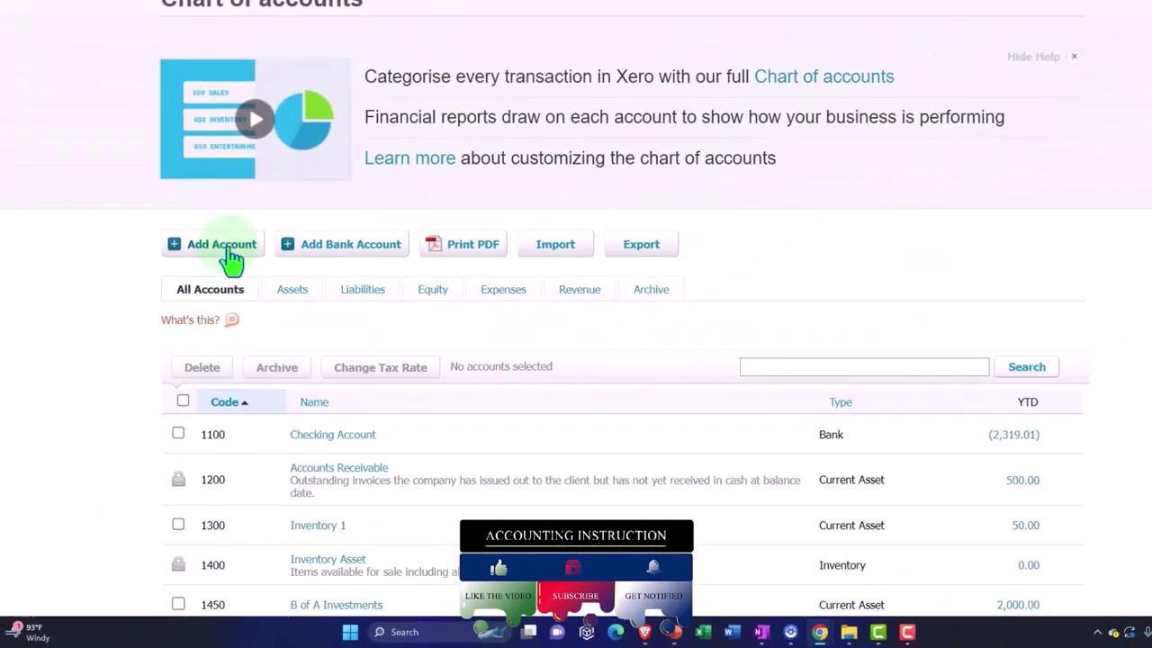
# Start a new account with code 7500 and account type Other Income.
pyautogui.click(263, 91)
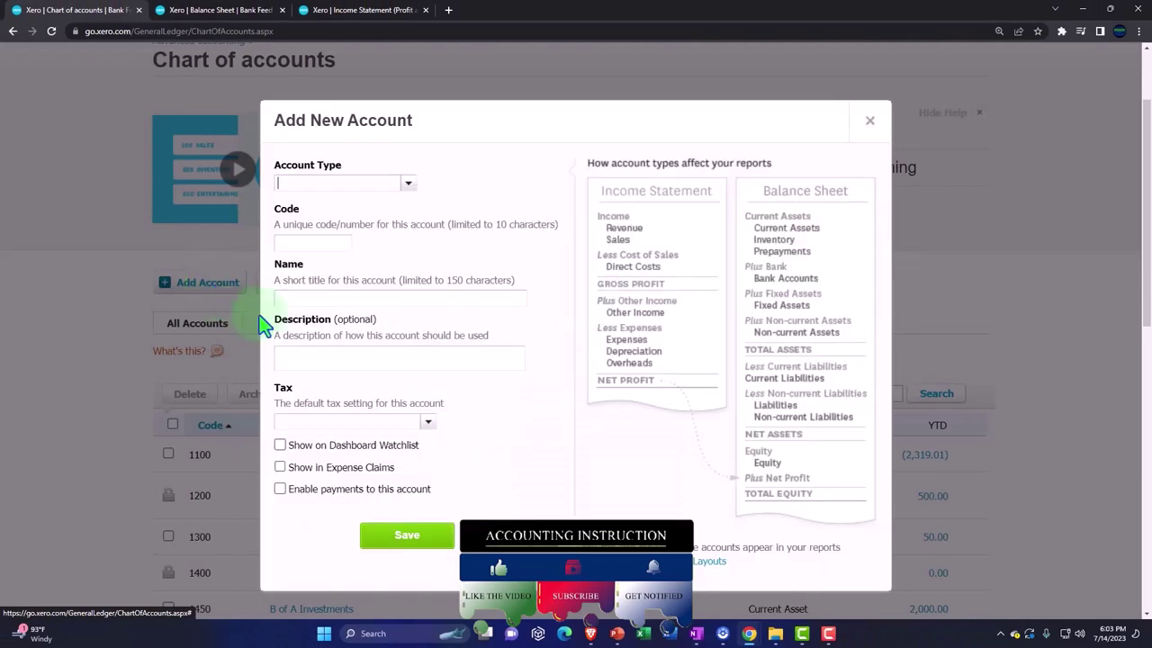
pyautogui.click(301, 243)
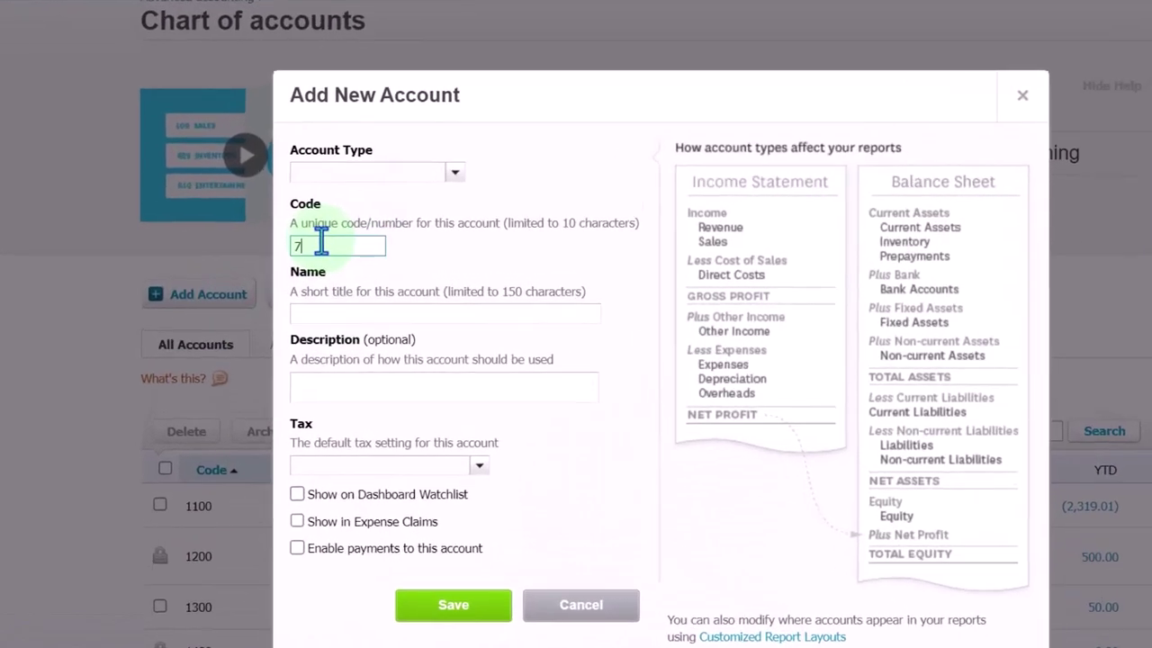
pyautogui.write('7500')
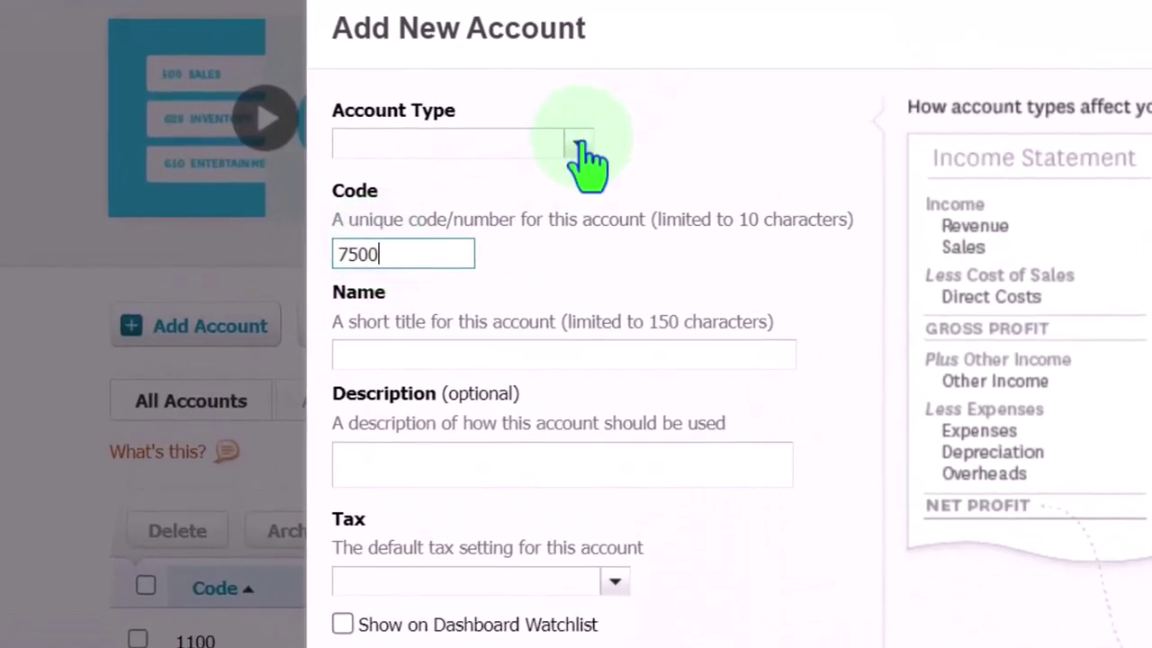
pyautogui.click(536, 153)
pyautogui.scroll(-6, 599, 270)
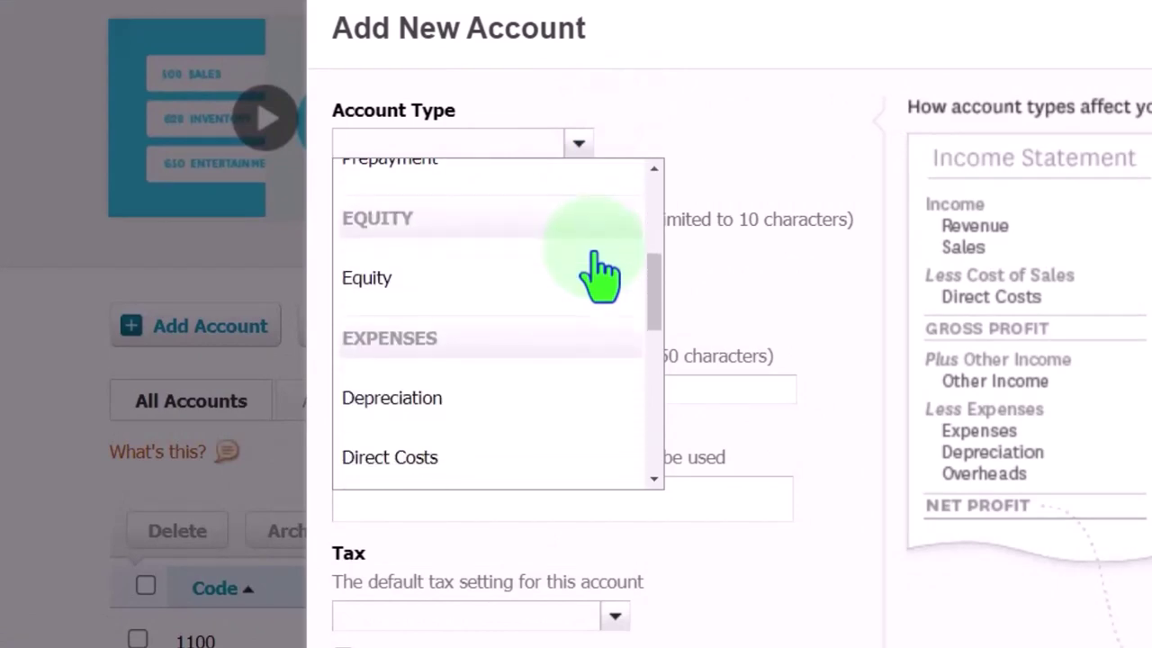
pyautogui.scroll(-4, 596, 266)
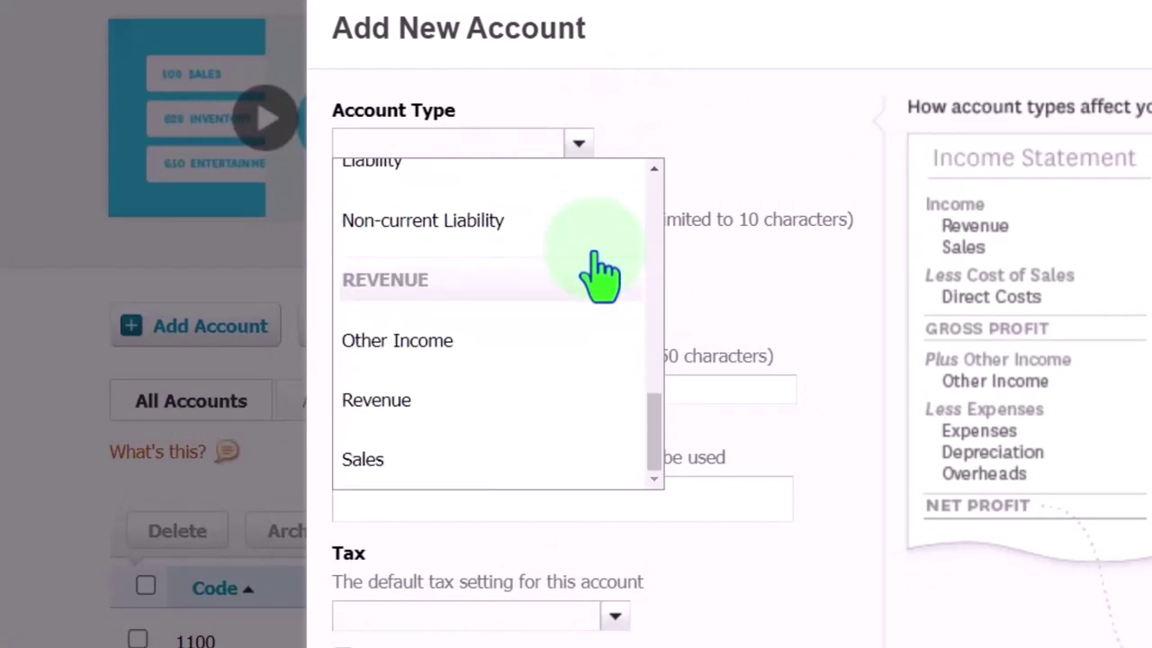
pyautogui.click(560, 356)
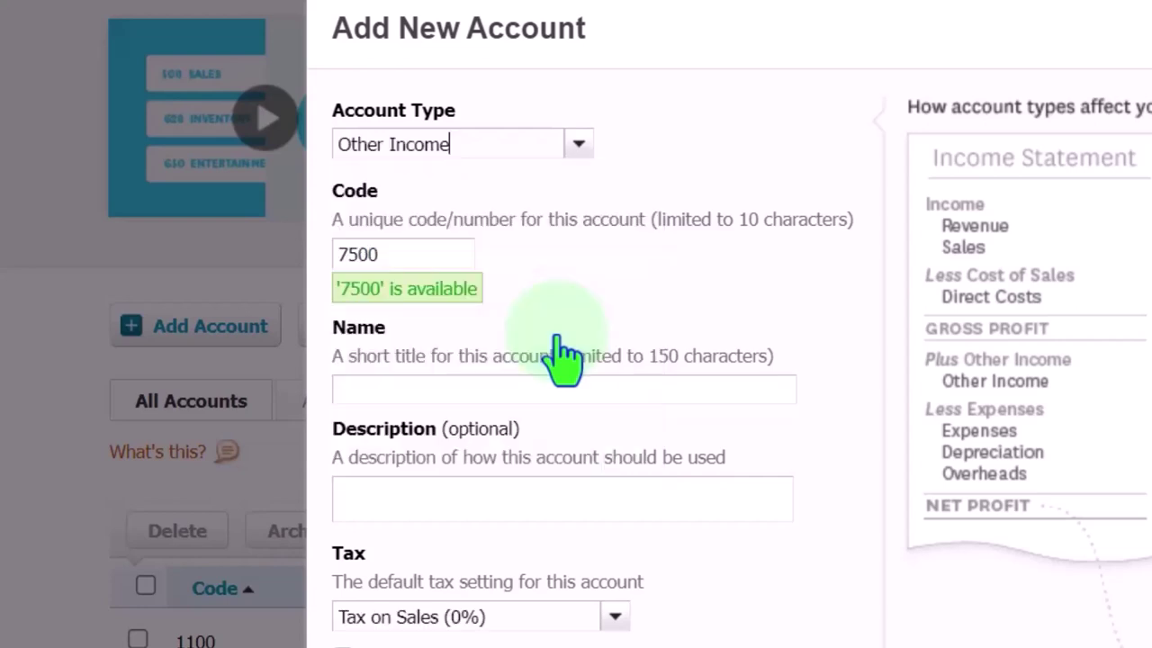
# Name the account 'Unrealized Gains / Losses' and save it.
pyautogui.click(411, 391)
pyautogui.write('Unrea')
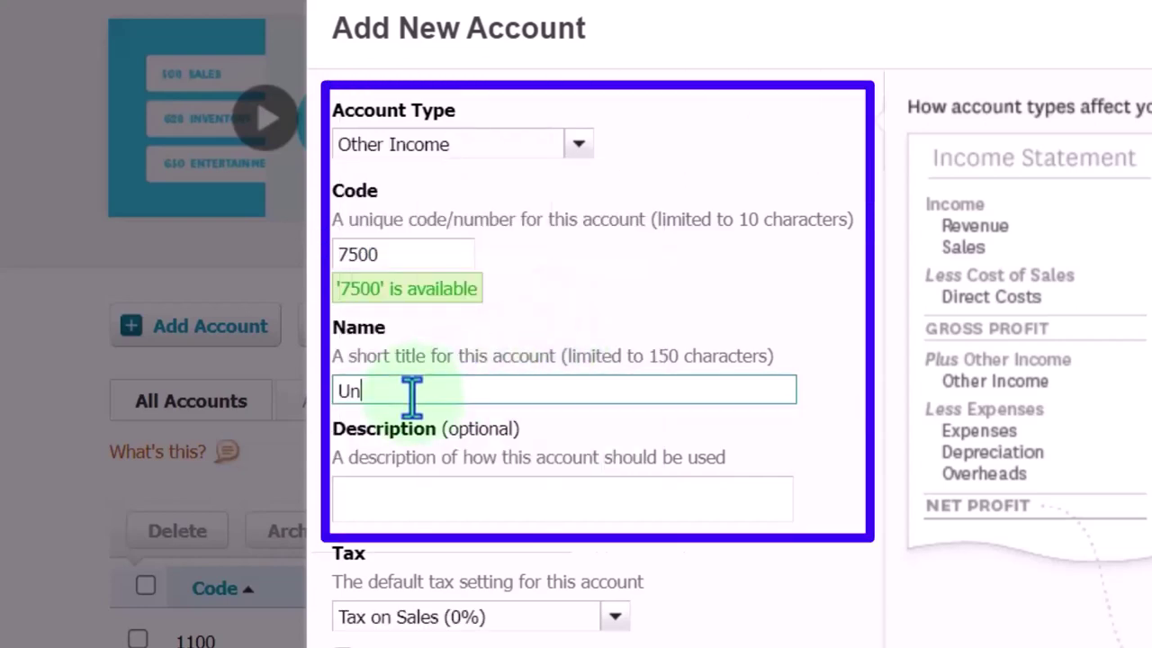
pyautogui.write('li')
pyautogui.press('BackSpace')
pyautogui.press('BackSpace')
pyautogui.write('lized Gains/')
pyautogui.press('BackSpace')
pyautogui.write('s / So')
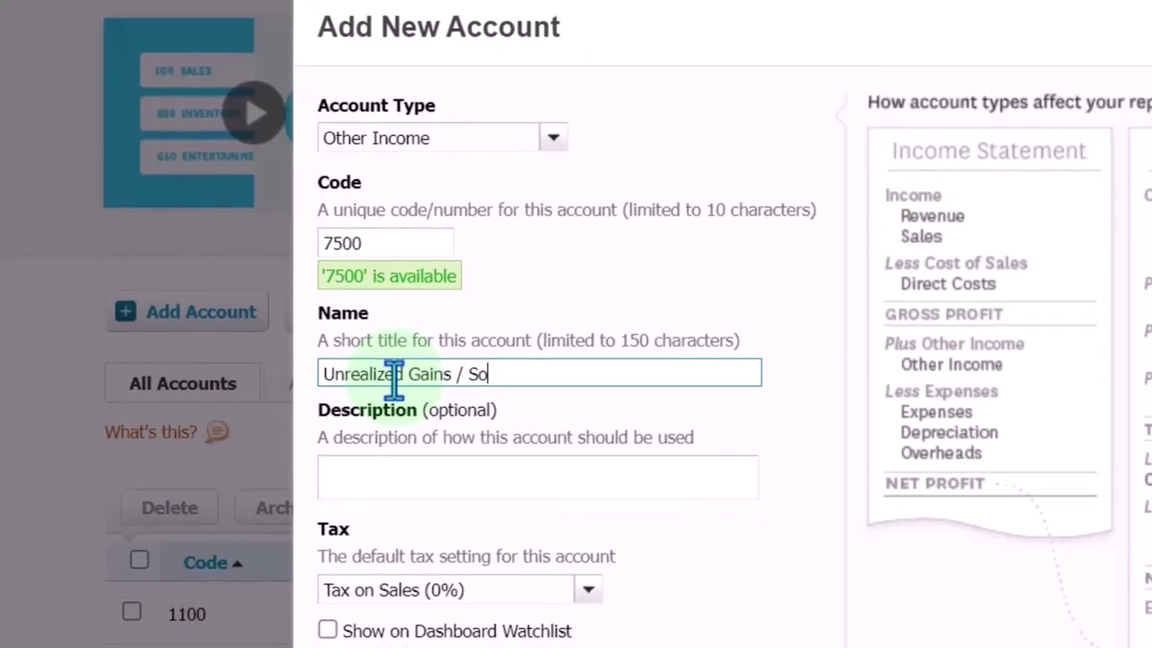
pyautogui.press('BackSpace')
pyautogui.press('BackSpace')
pyautogui.write('Losses')
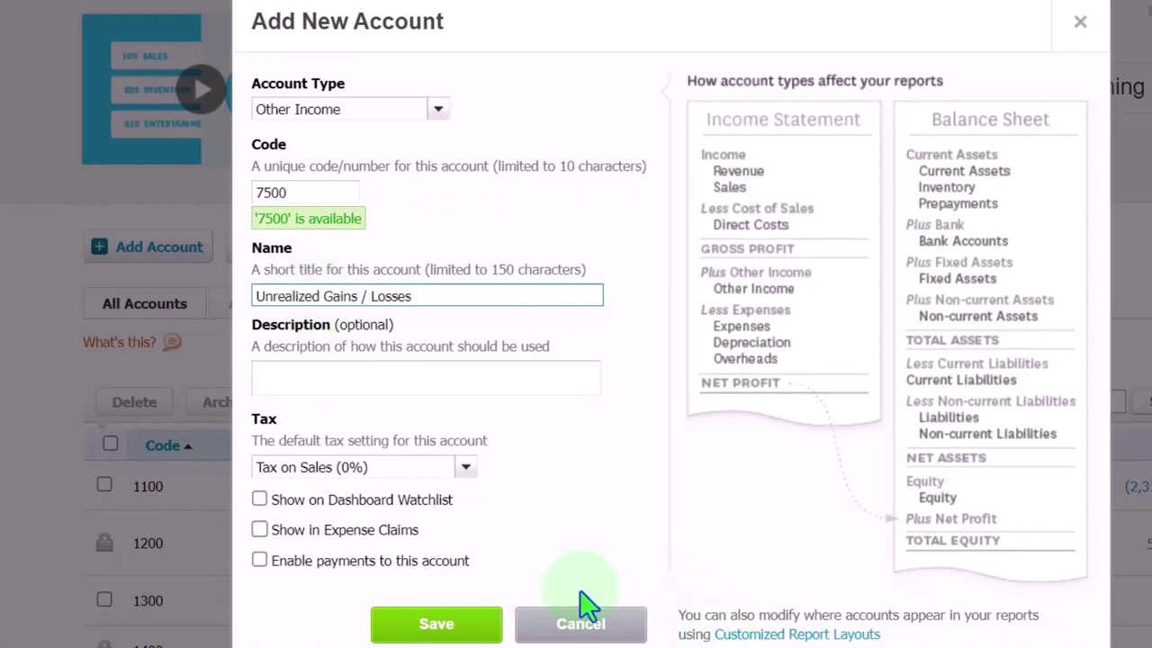
pyautogui.click(436, 624)
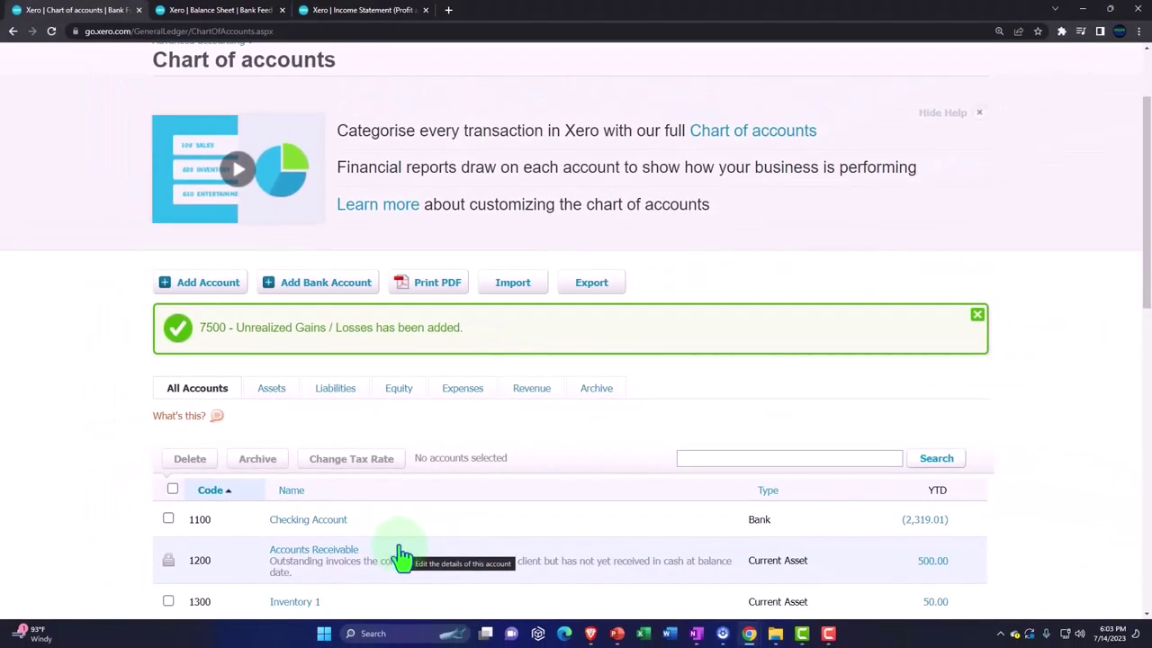
# Find the Journal Report by searching 'jour' in Reports, then add a new manual journal.
pyautogui.scroll(2, 401, 556)
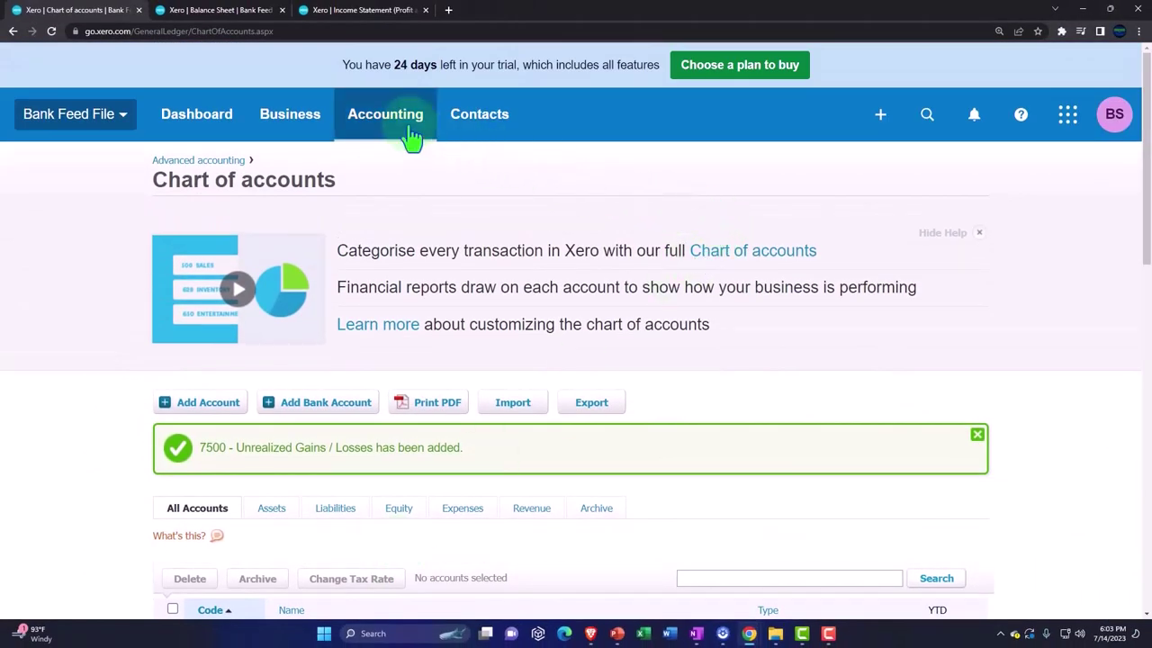
pyautogui.click(927, 114)
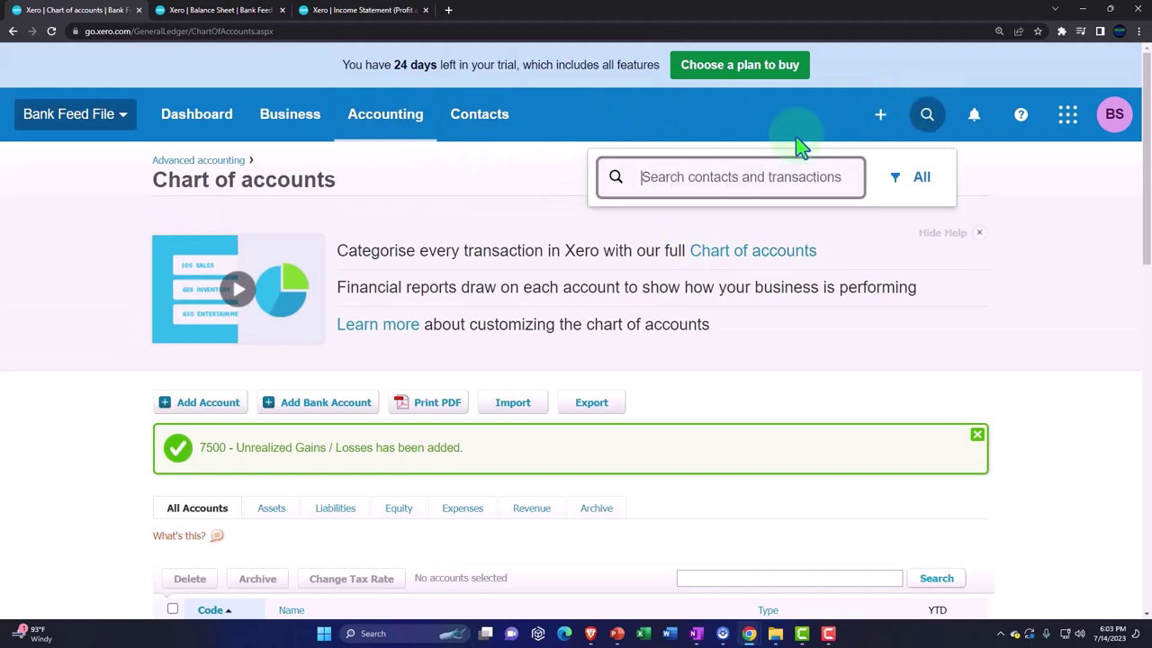
pyautogui.click(372, 129)
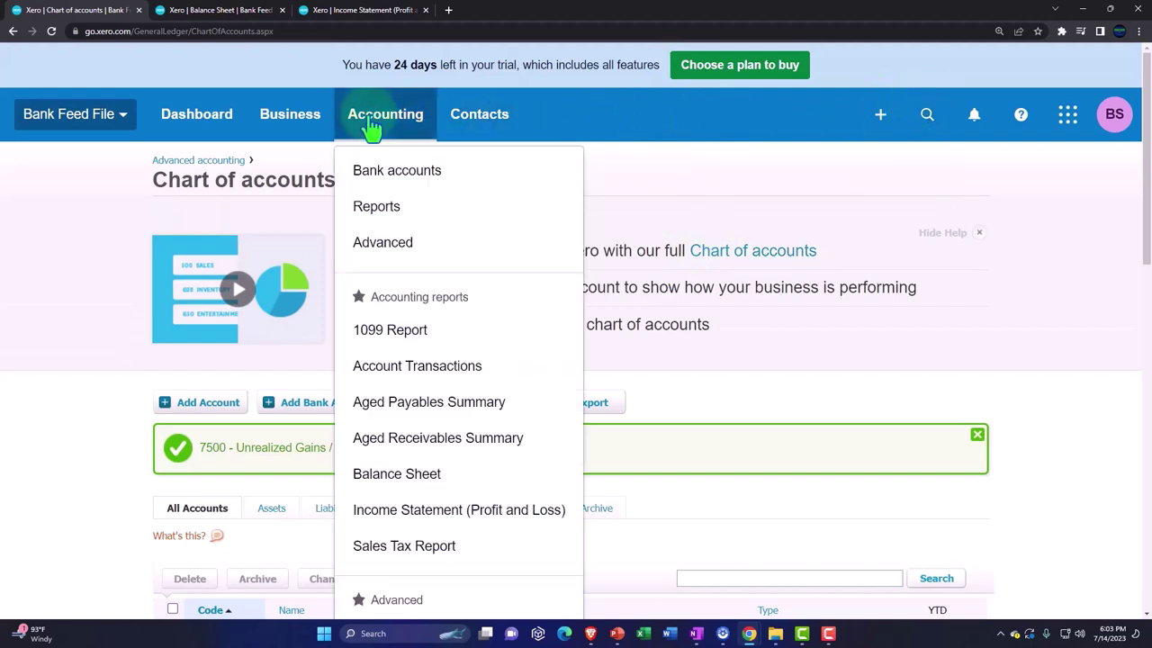
pyautogui.click(381, 213)
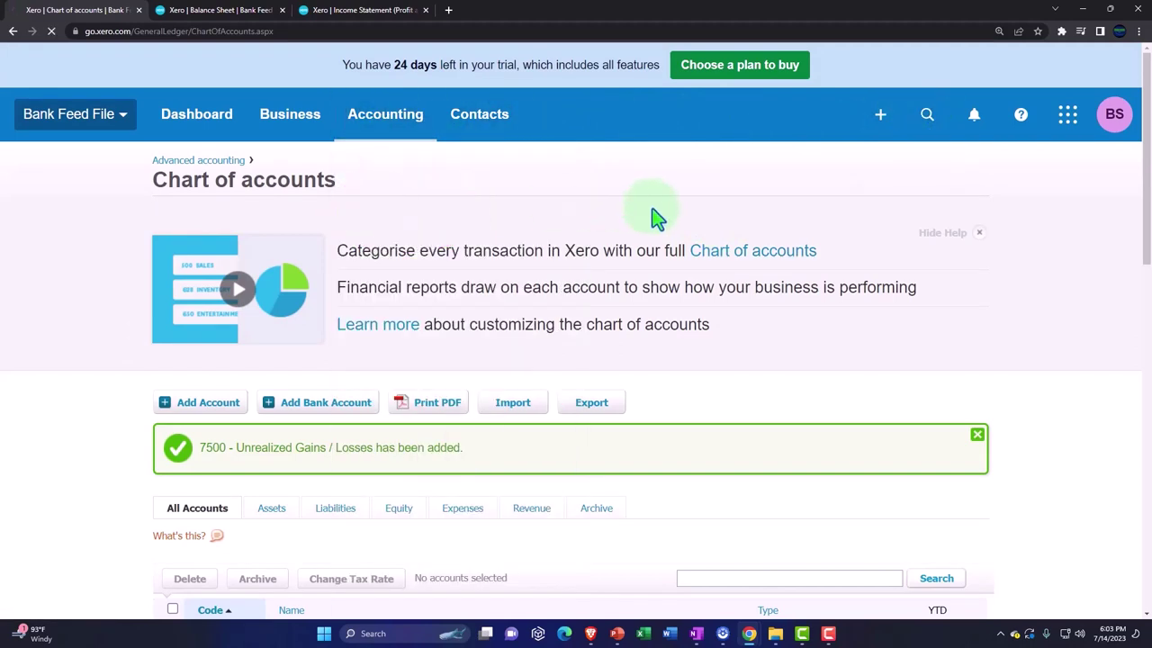
pyautogui.click(768, 213)
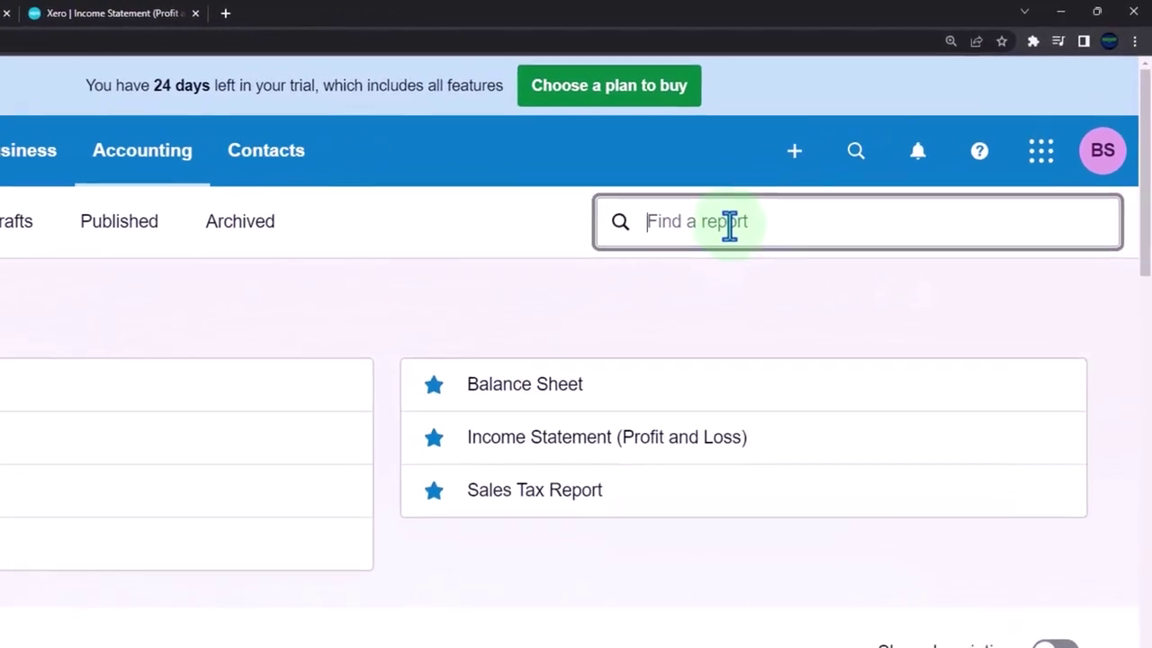
pyautogui.write('jour')
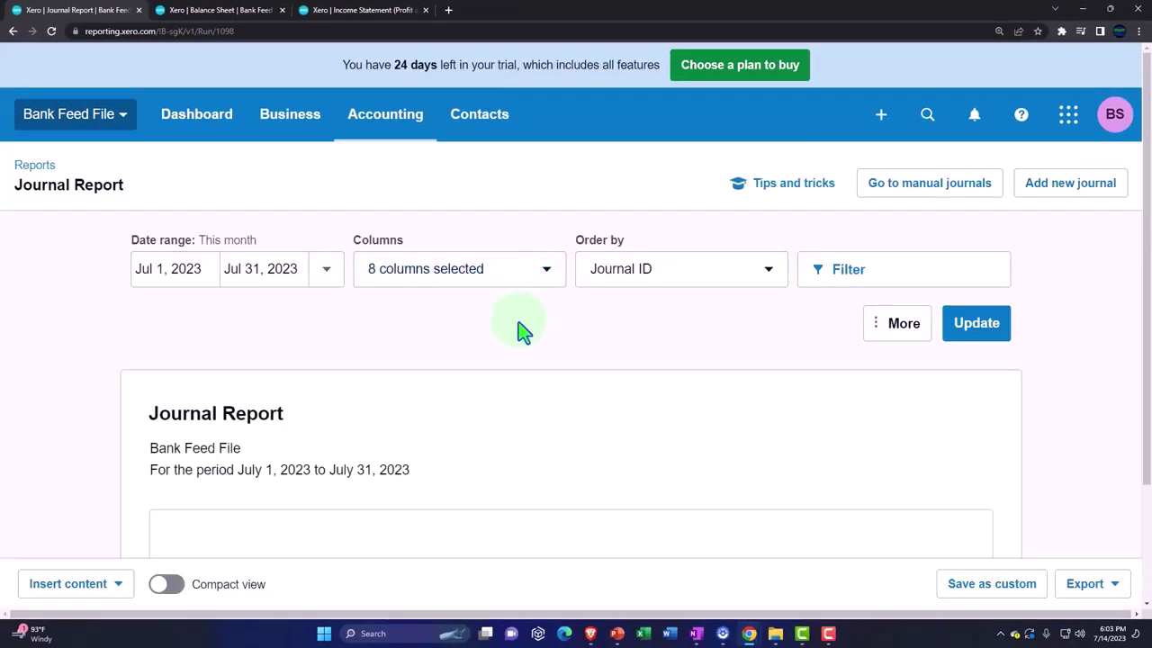
pyautogui.scroll(-2, 521, 329)
pyautogui.scroll(2, 517, 321)
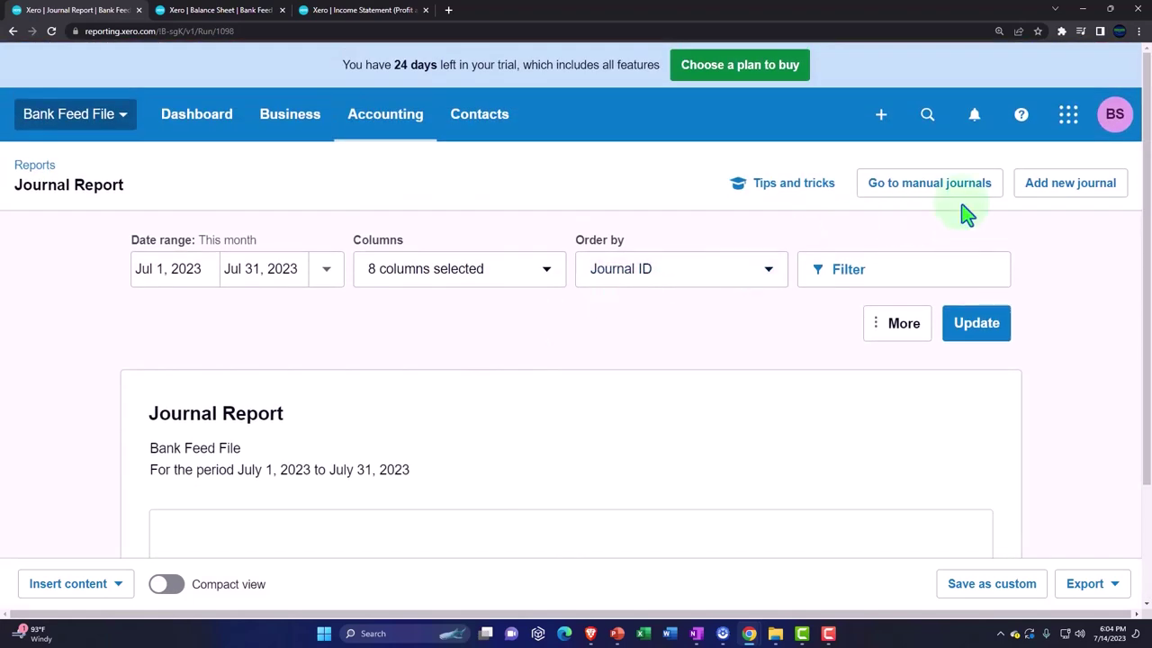
pyautogui.click(1069, 191)
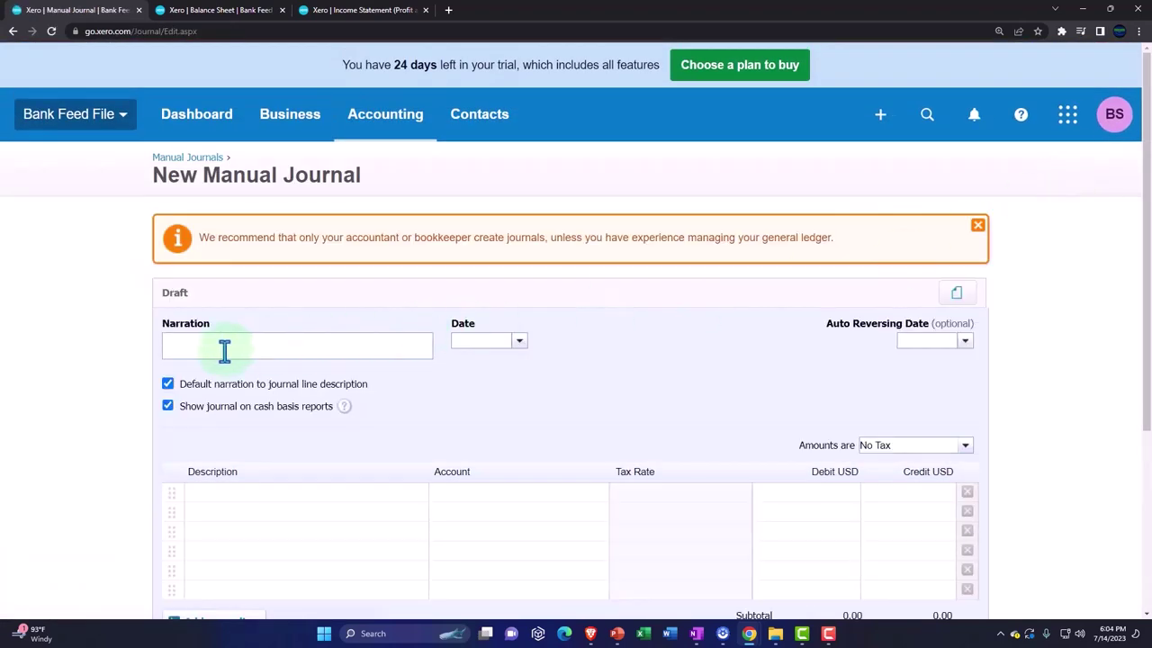
# Enter the journal narration 'To recognized unrealized gains'.
pyautogui.click(224, 350)
pyautogui.write('To recon')
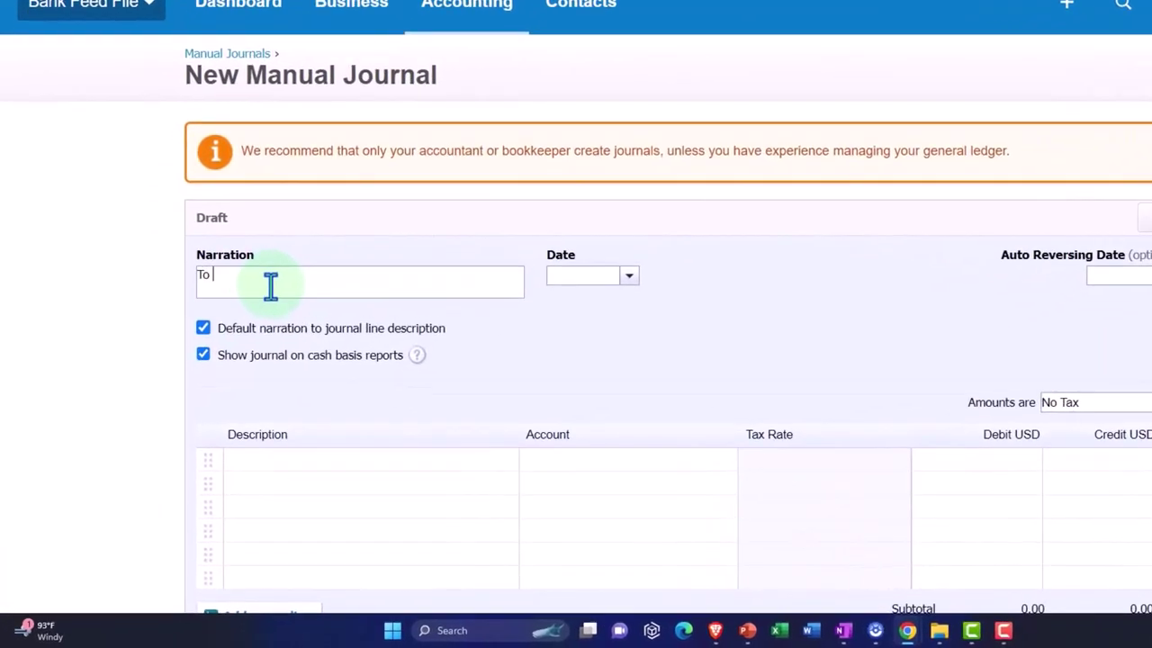
pyautogui.write('ognize gains')
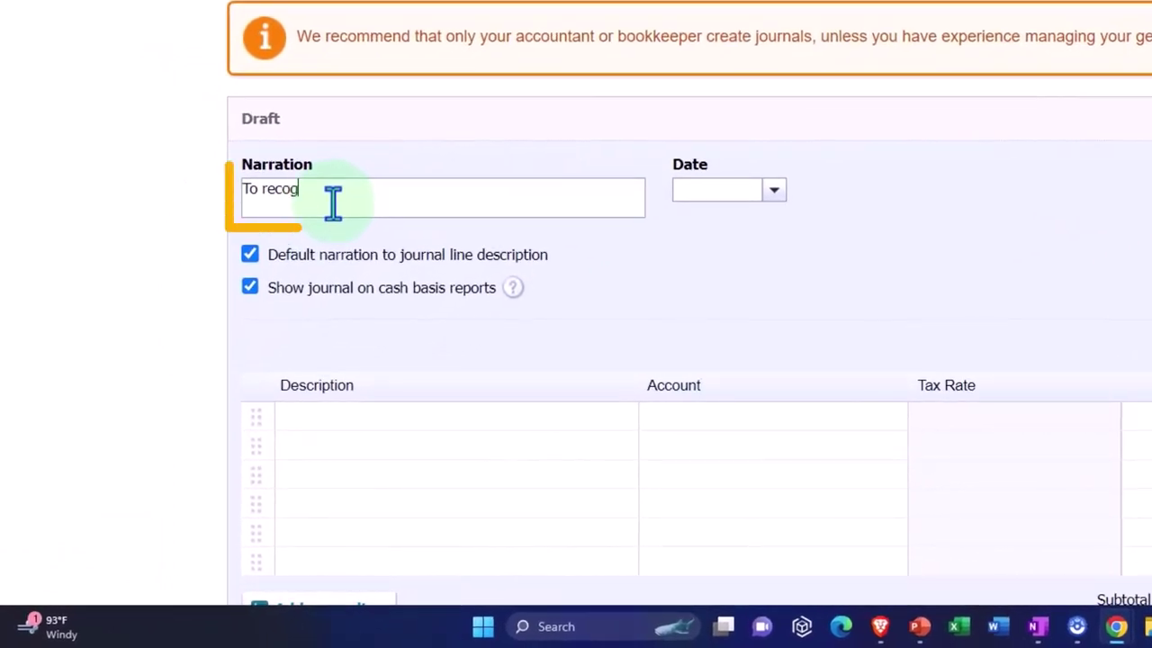
pyautogui.press('BackSpace')
pyautogui.press('BackSpace')
pyautogui.press('BackSpace')
pyautogui.press('BackSpace')
pyautogui.press('BackSpace')
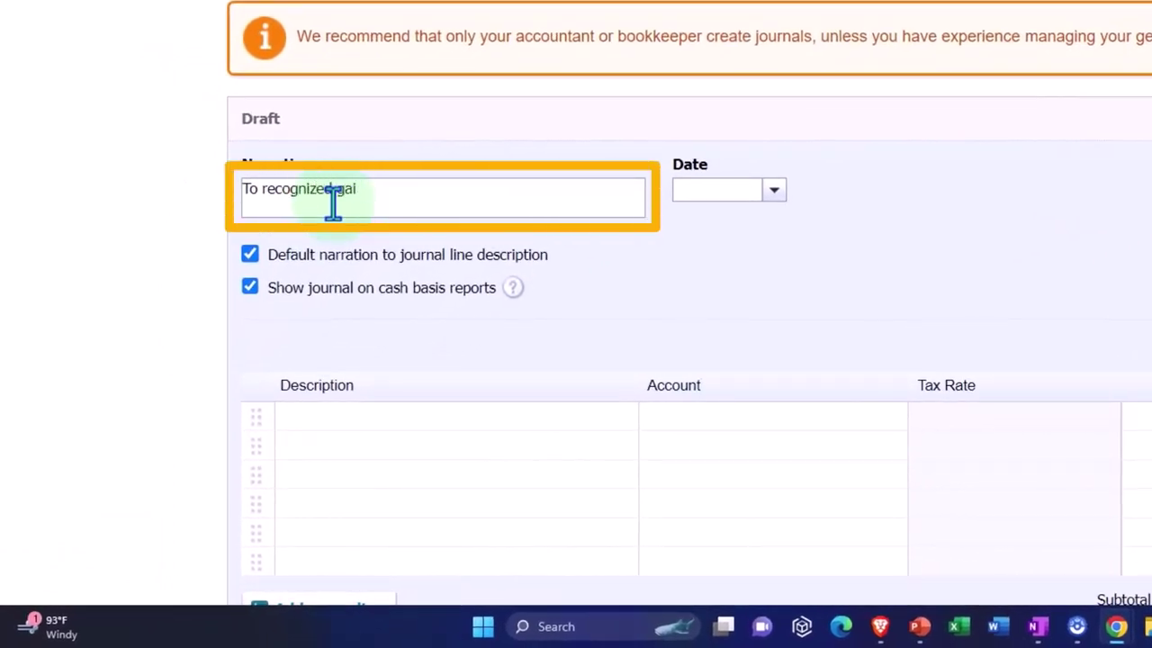
pyautogui.write('unrealized gai')
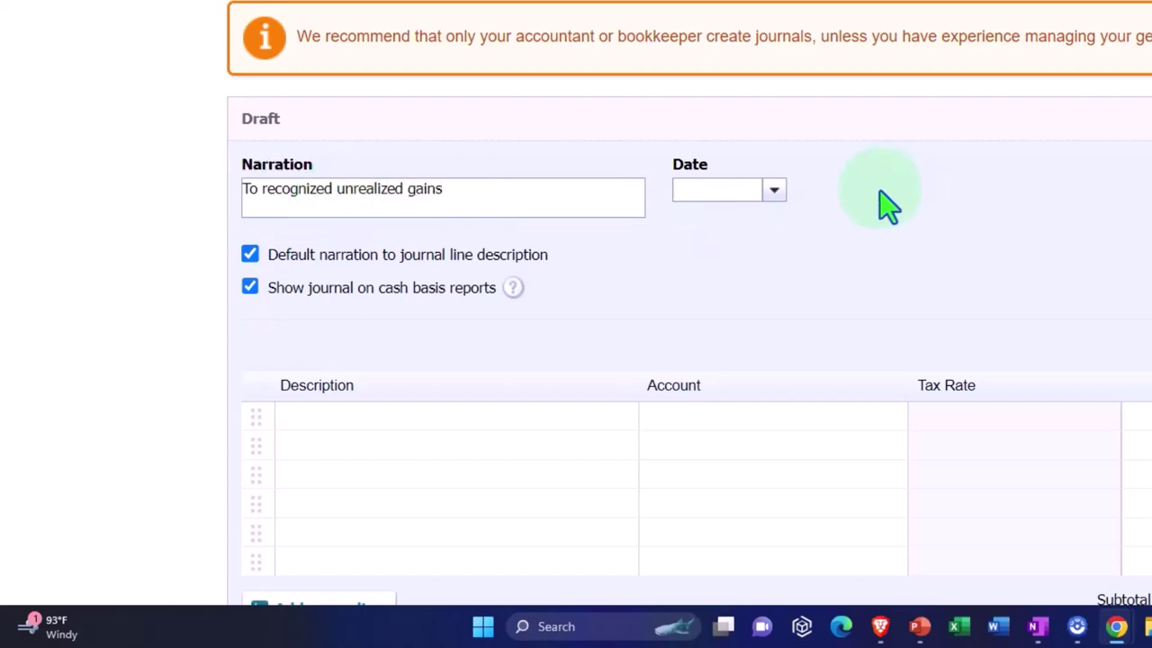
# Date the journal Sep 30, 2022 and bring up the first line's account choices.
pyautogui.click(773, 191)
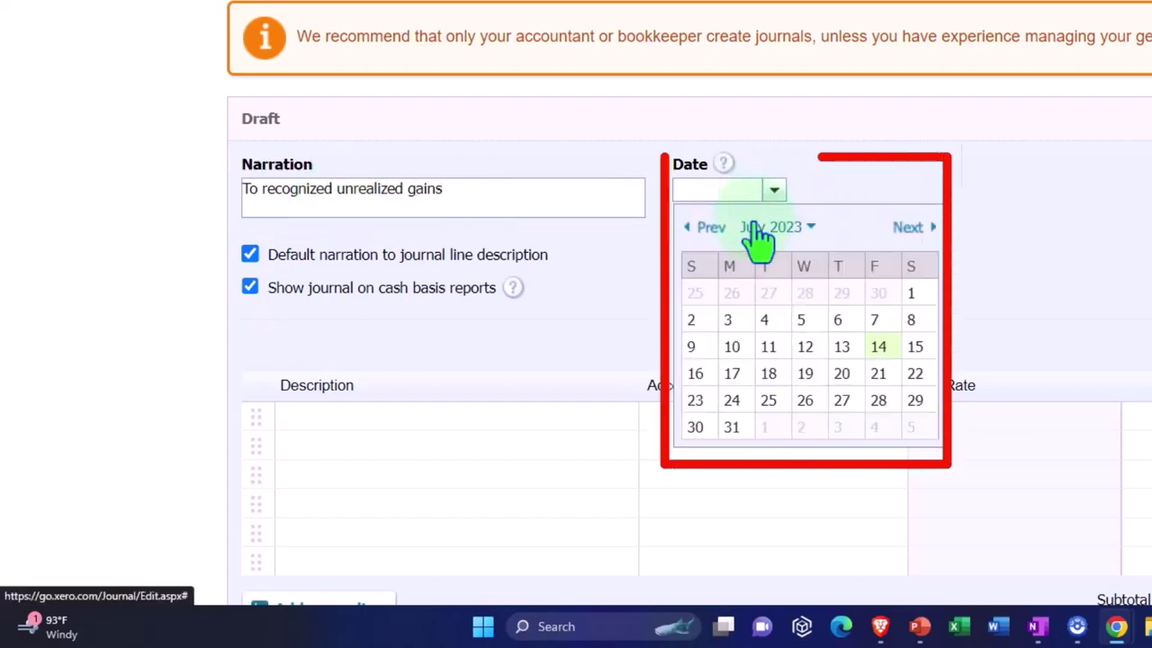
pyautogui.click(718, 243)
pyautogui.click(717, 243)
pyautogui.click(717, 243)
pyautogui.click(717, 243)
pyautogui.click(717, 243)
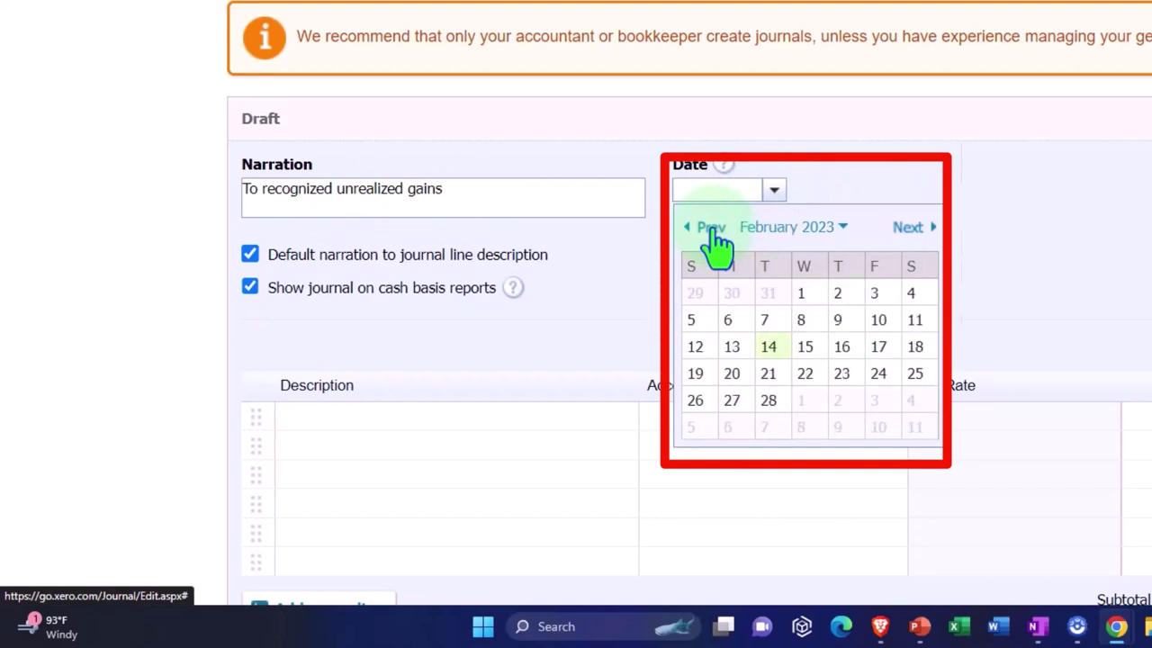
pyautogui.click(717, 243)
pyautogui.click(717, 243)
pyautogui.click(717, 243)
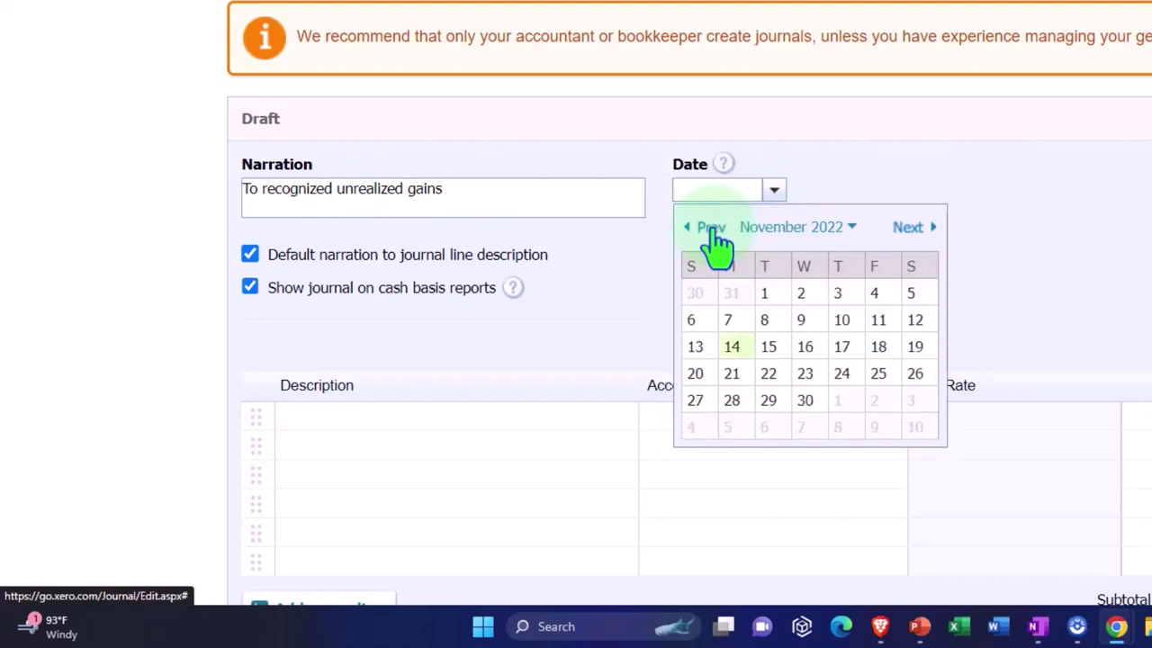
pyautogui.click(718, 243)
pyautogui.click(718, 243)
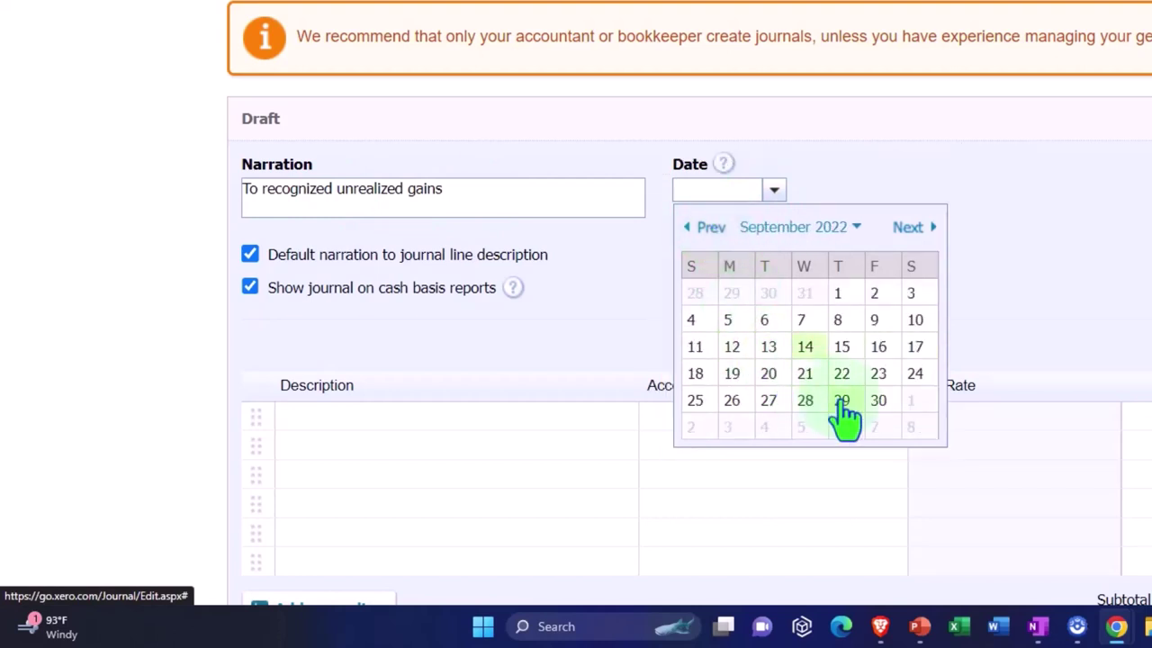
pyautogui.click(878, 401)
pyautogui.press('Tab')
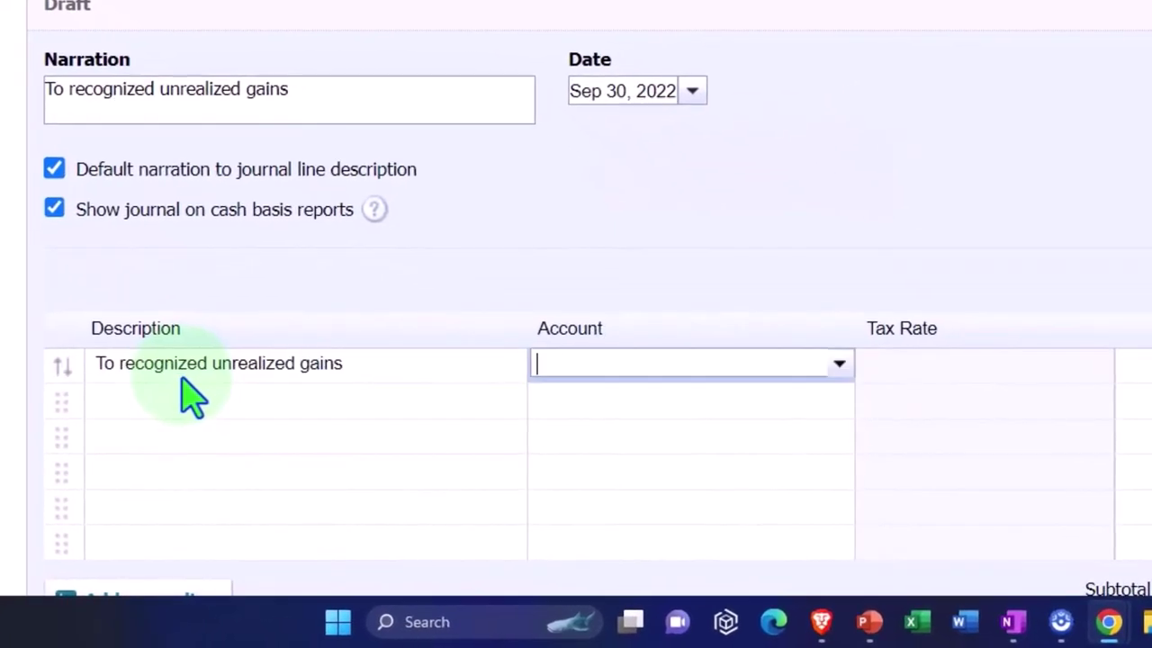
pyautogui.click(842, 365)
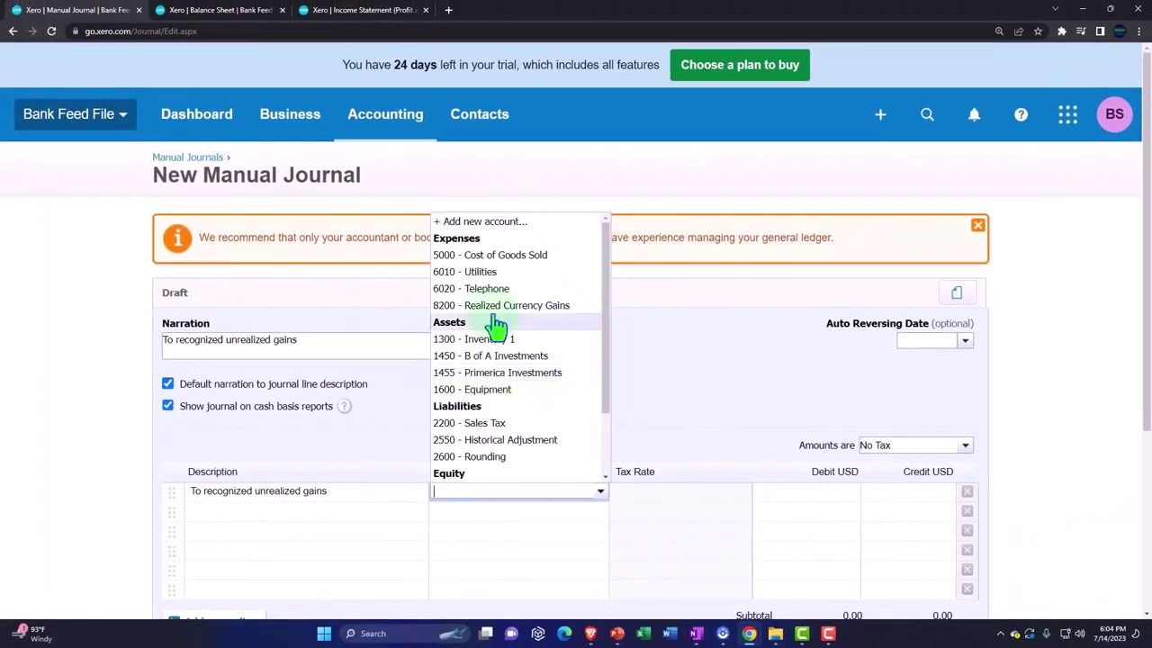
# Discard an initial new-account form and reopen the first line's account choices.
pyautogui.click(479, 223)
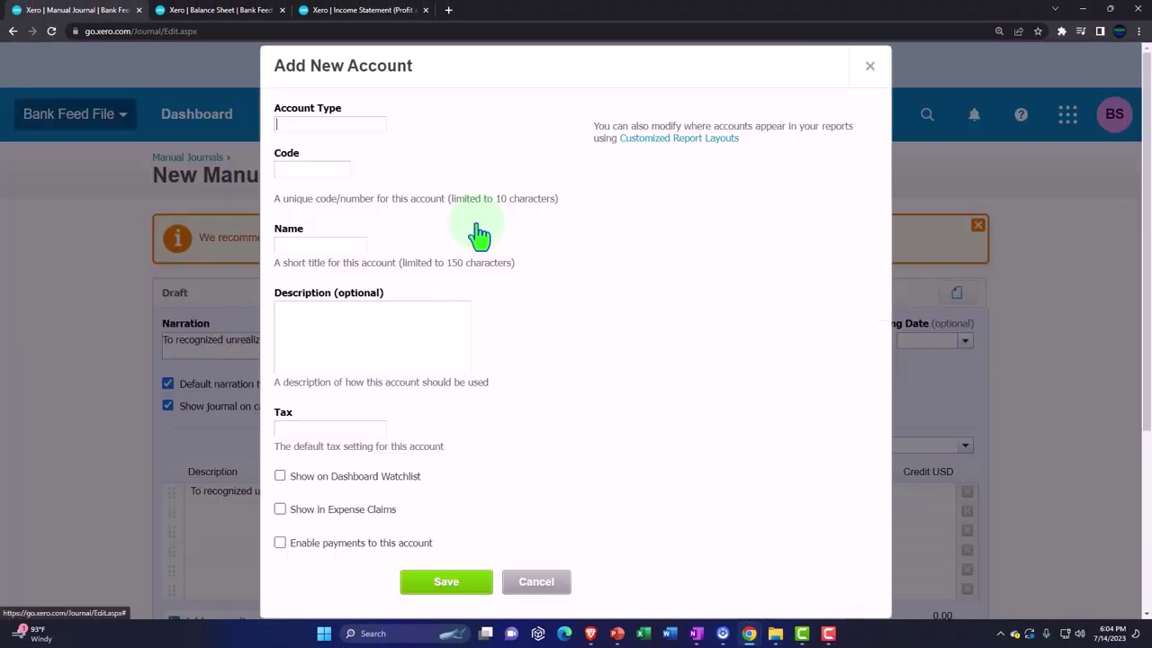
pyautogui.click(315, 167)
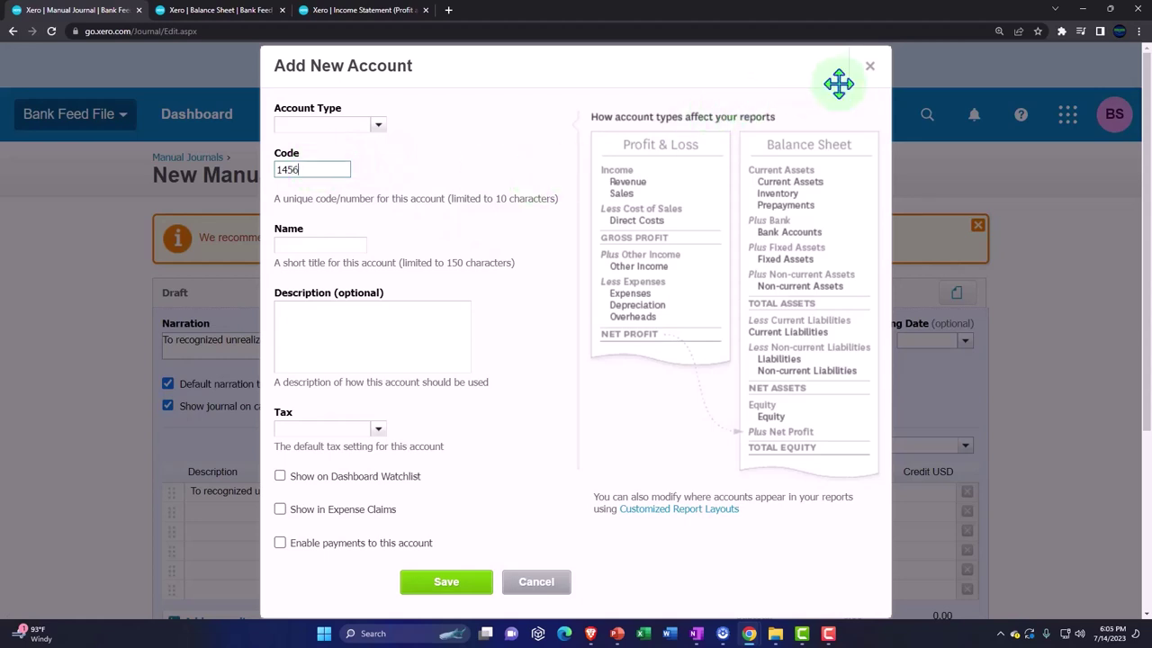
pyautogui.click(869, 66)
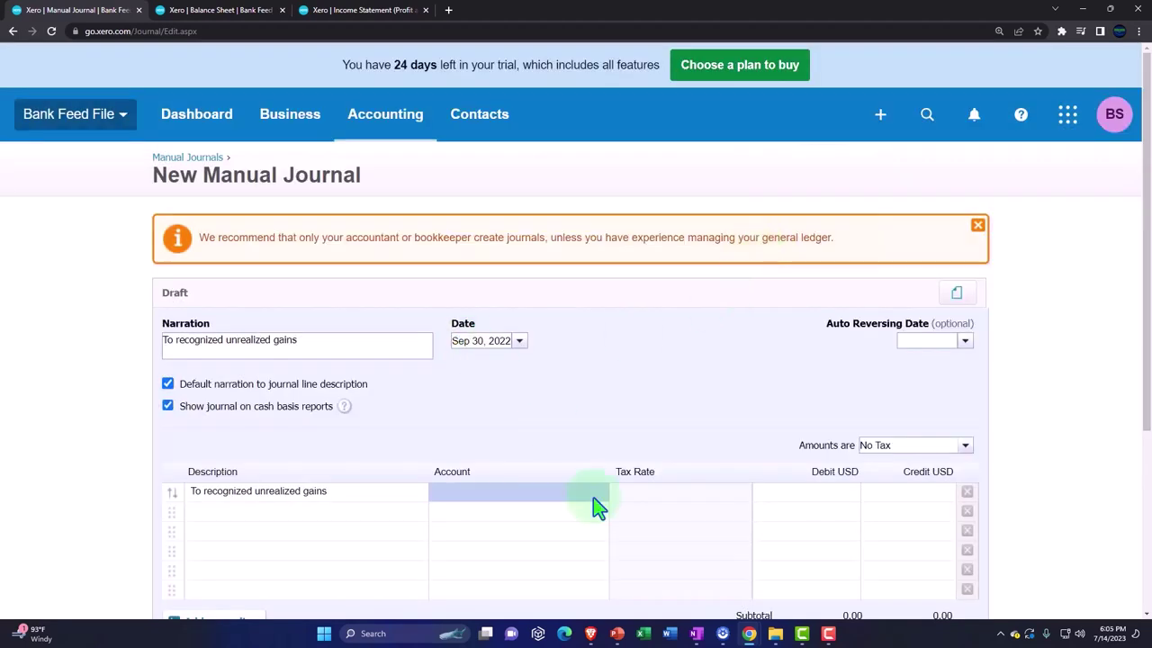
pyautogui.click(596, 500)
pyautogui.click(600, 495)
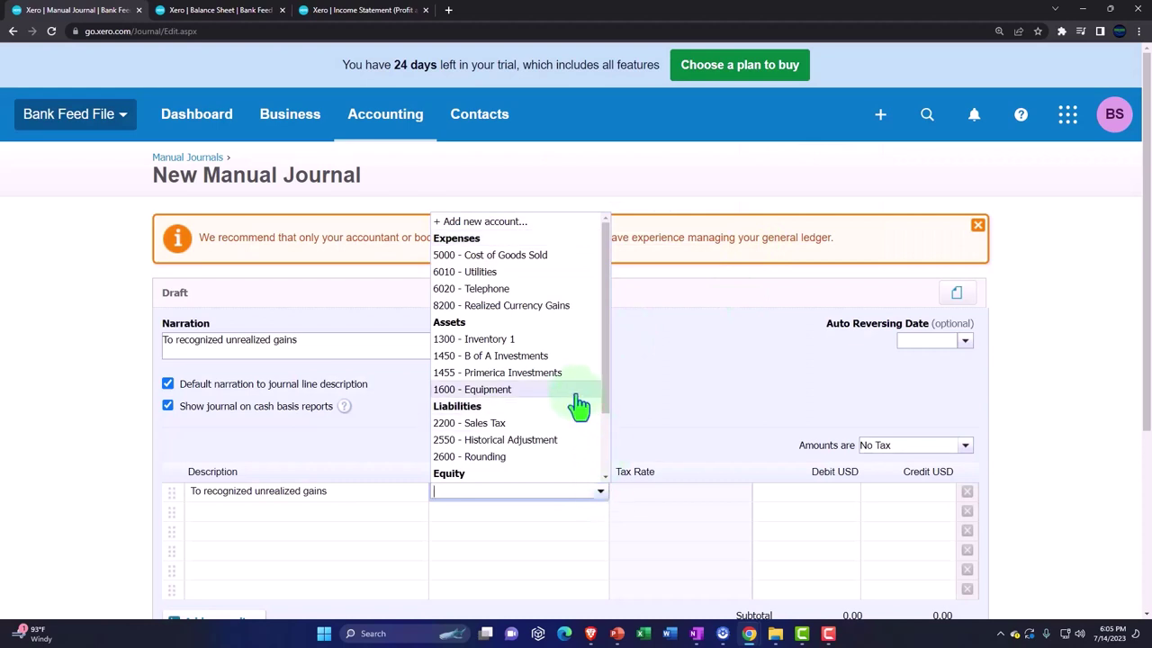
pyautogui.click(513, 549)
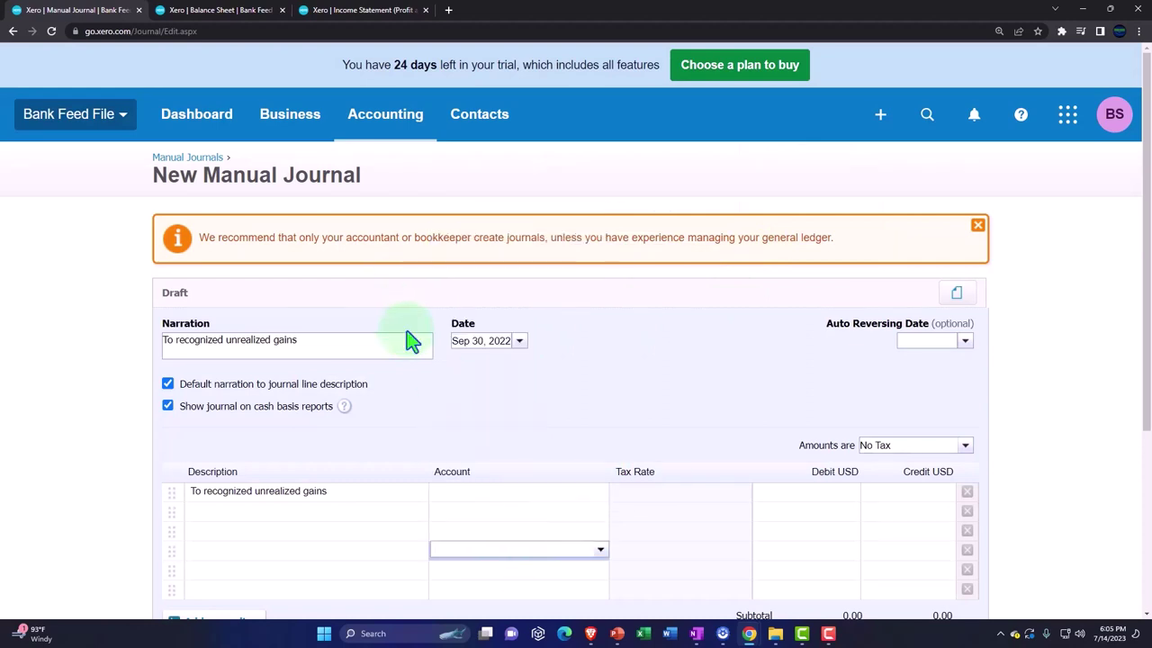
pyautogui.click(536, 493)
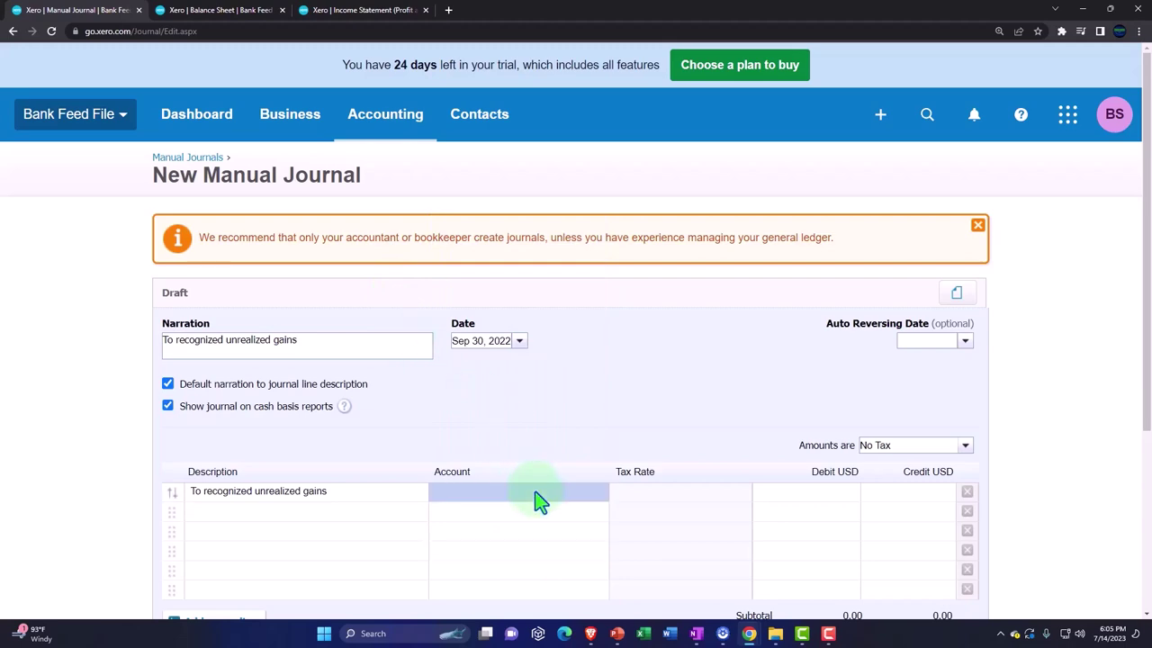
pyautogui.click(604, 497)
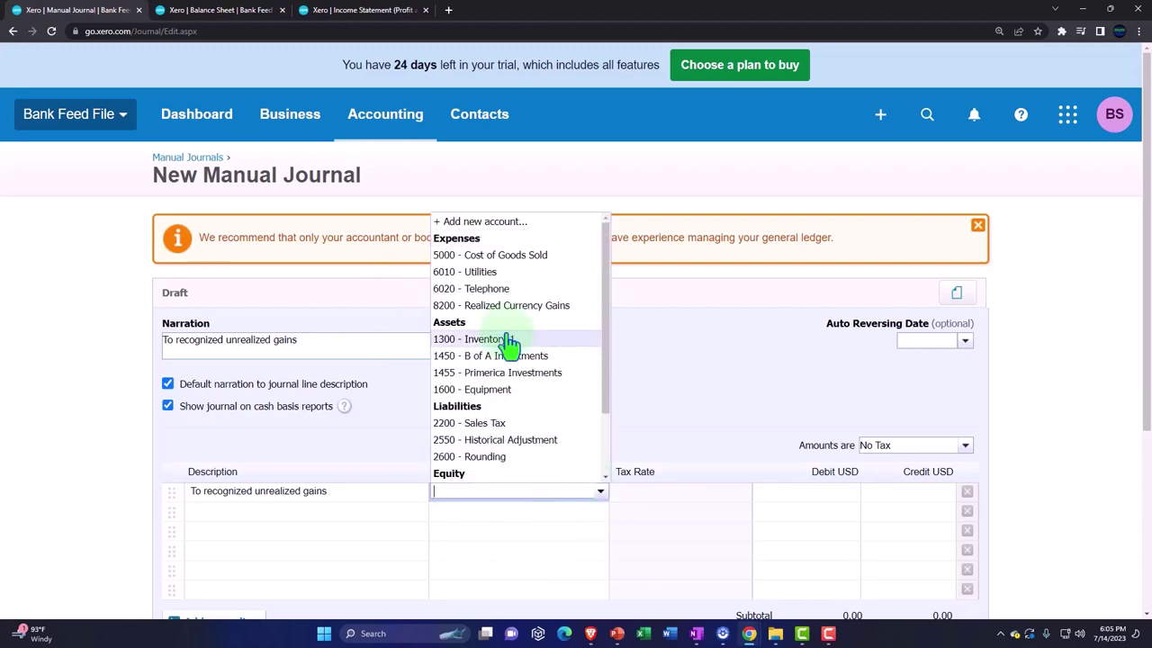
# Create Current Asset account 1456 'Primerica Unrealized Gains / Losses' and save it.
pyautogui.click(455, 222)
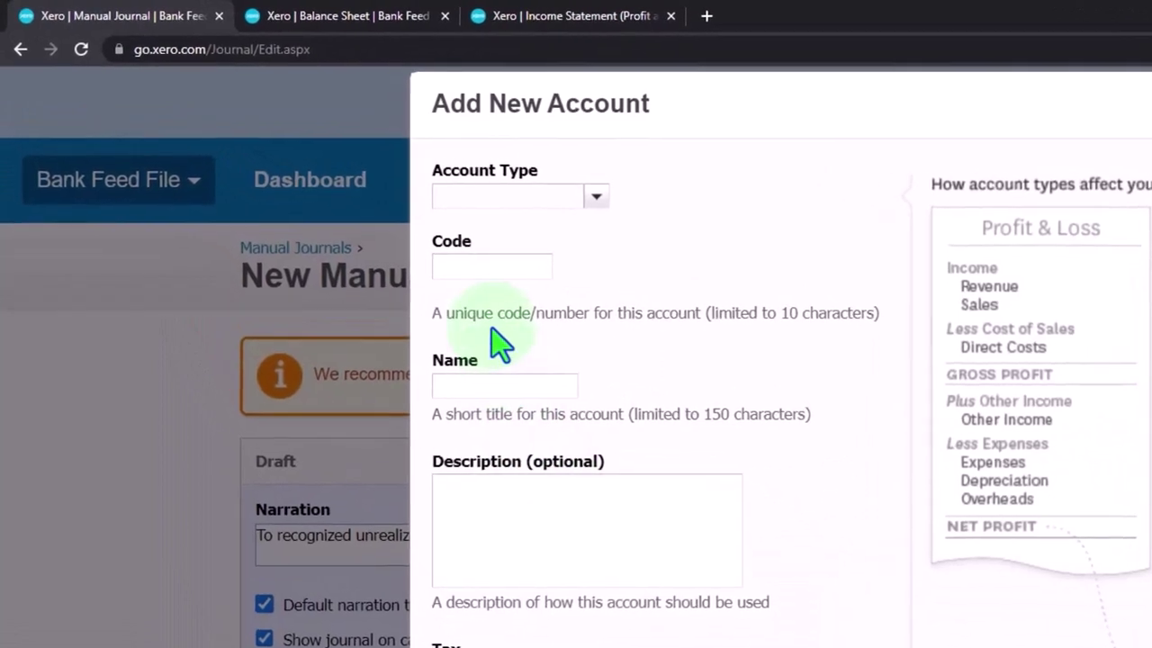
pyautogui.click(451, 254)
pyautogui.write('1456')
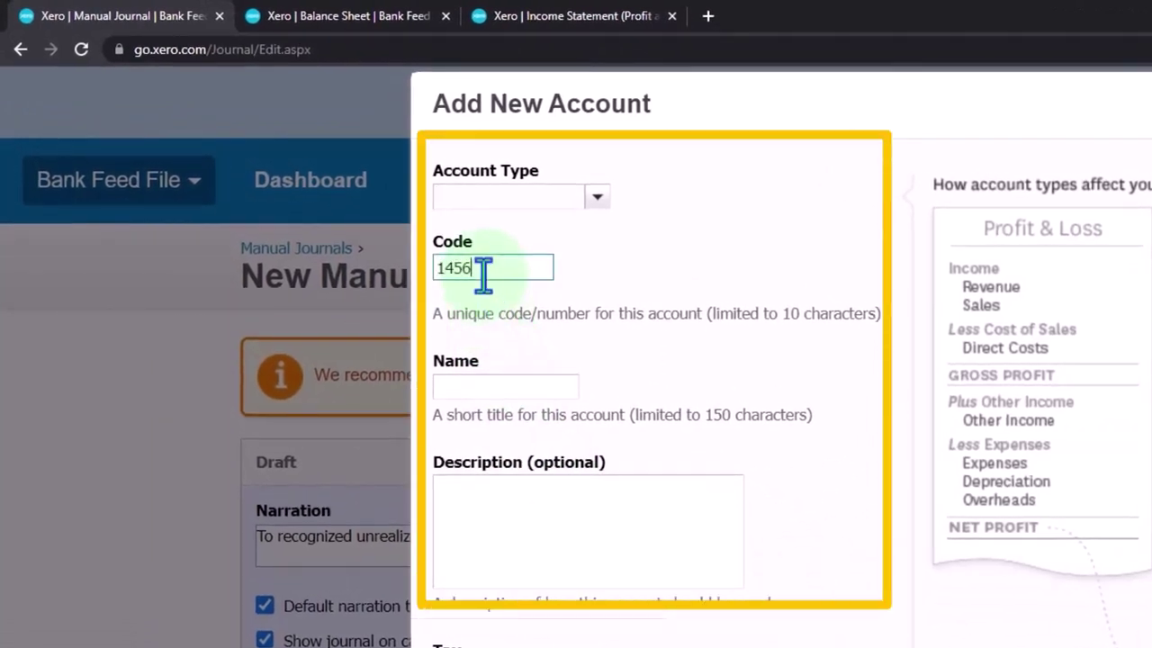
pyautogui.click(592, 200)
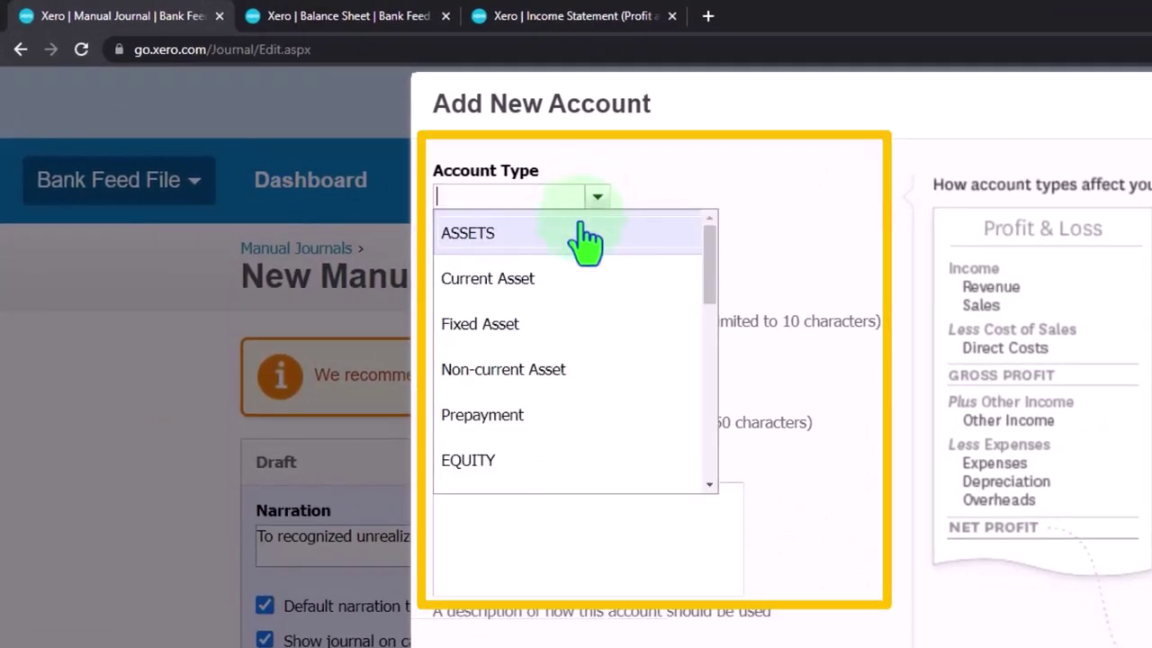
pyautogui.click(553, 277)
pyautogui.click(480, 396)
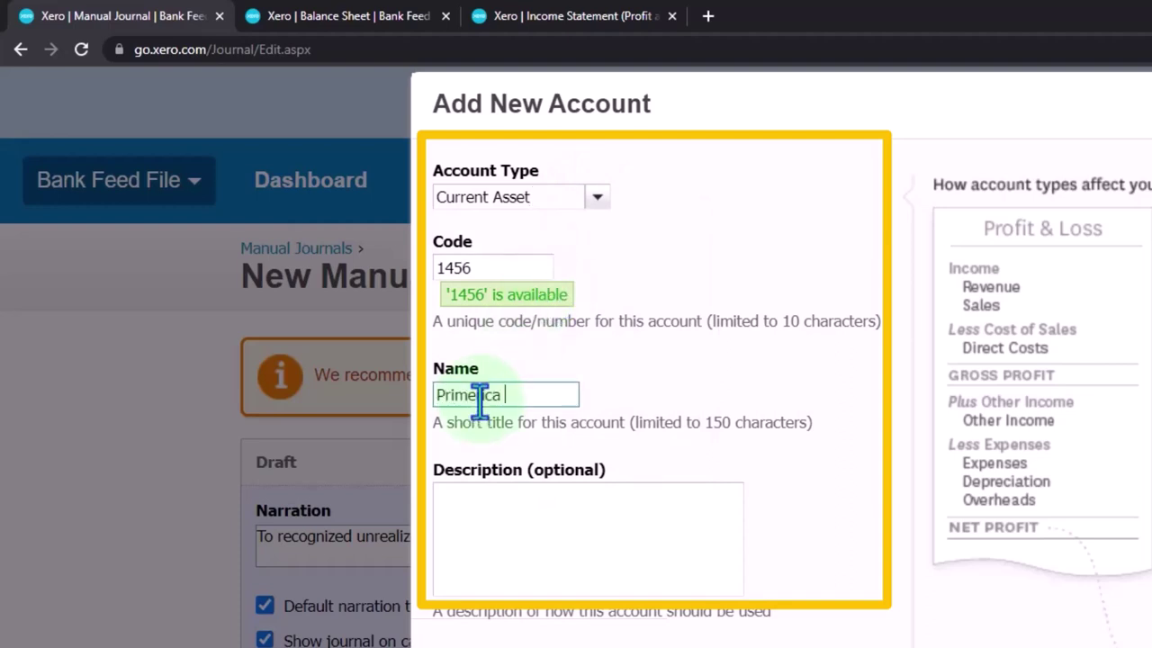
pyautogui.write('Primerica Unrealized Gains')
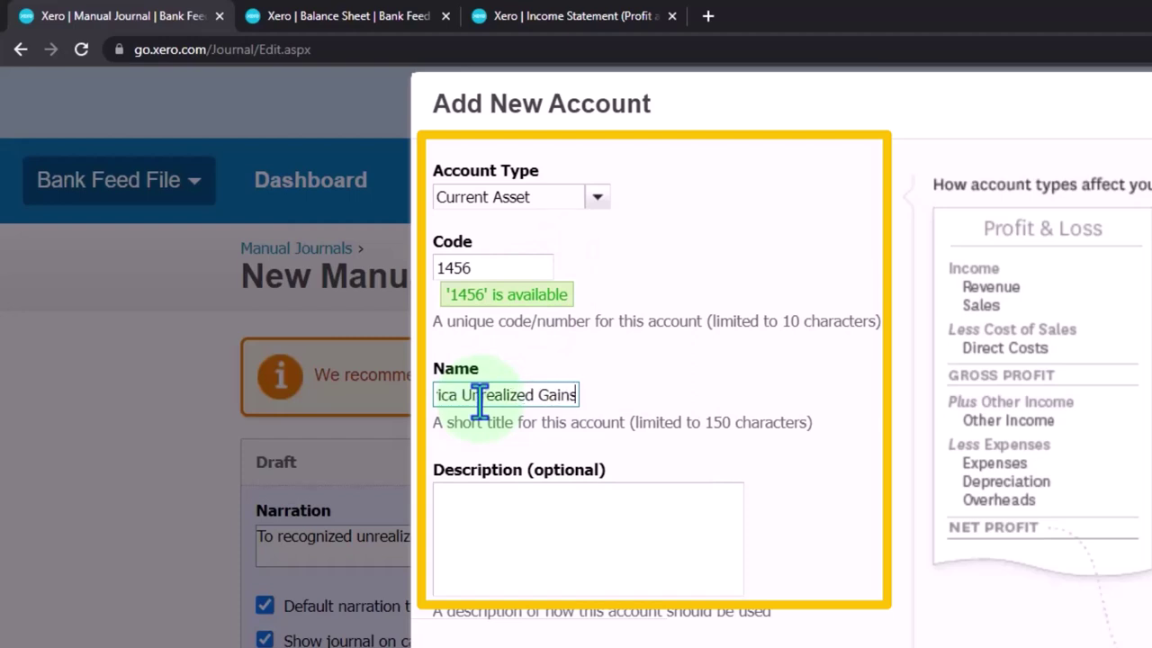
pyautogui.write(' / Losses')
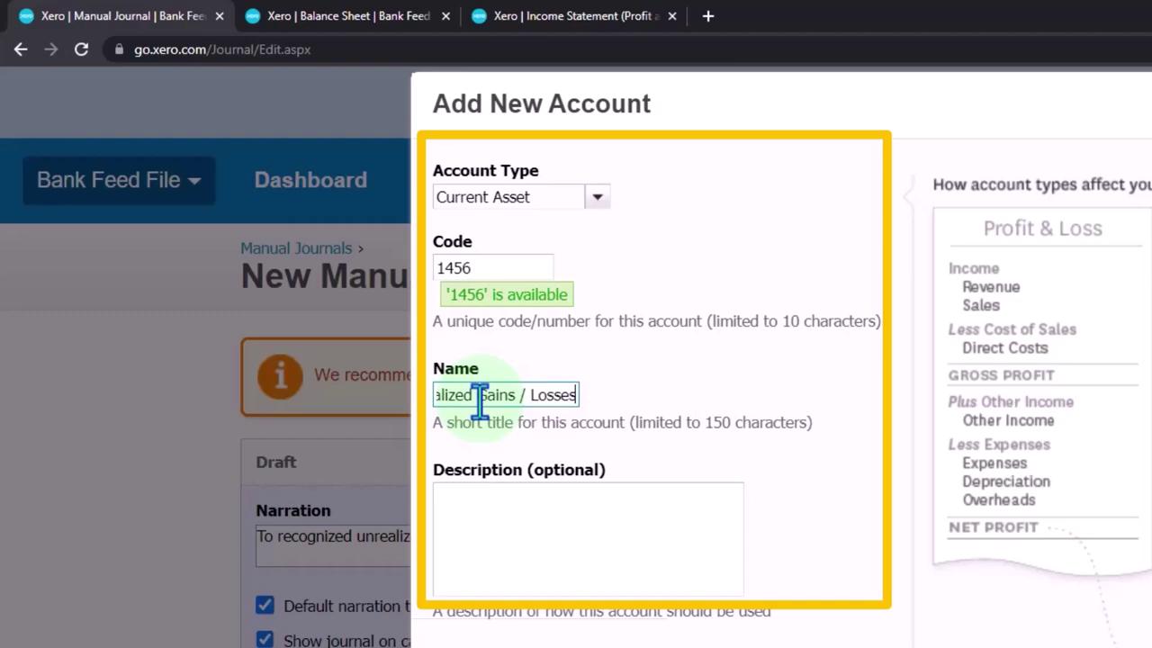
pyautogui.click(552, 581)
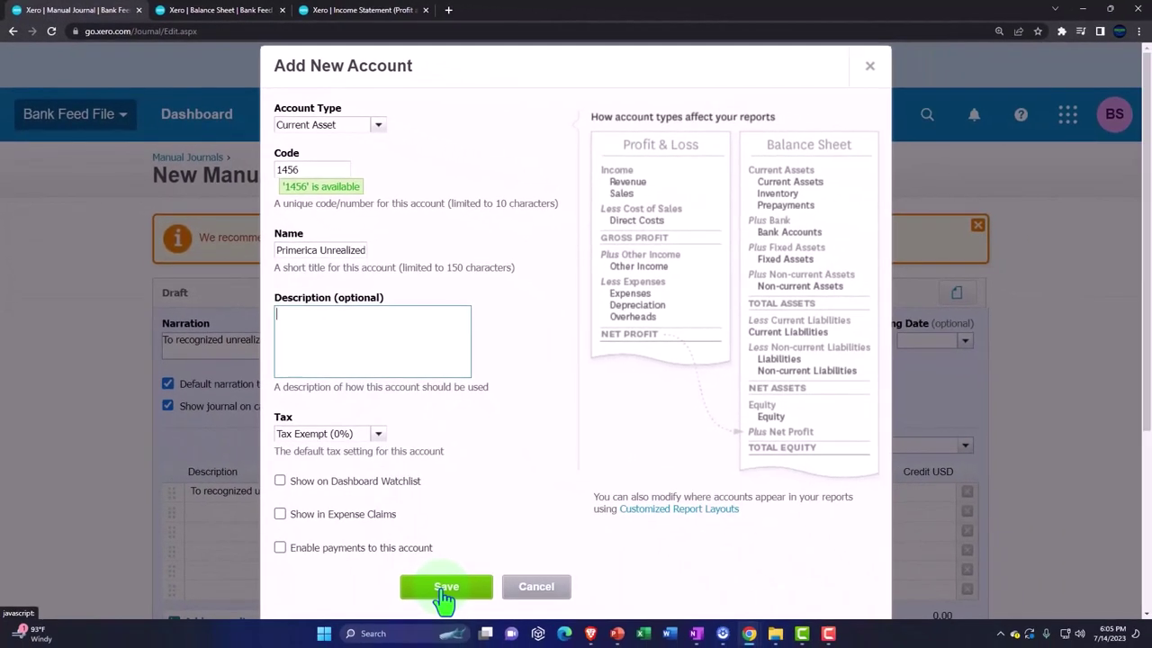
pyautogui.click(445, 587)
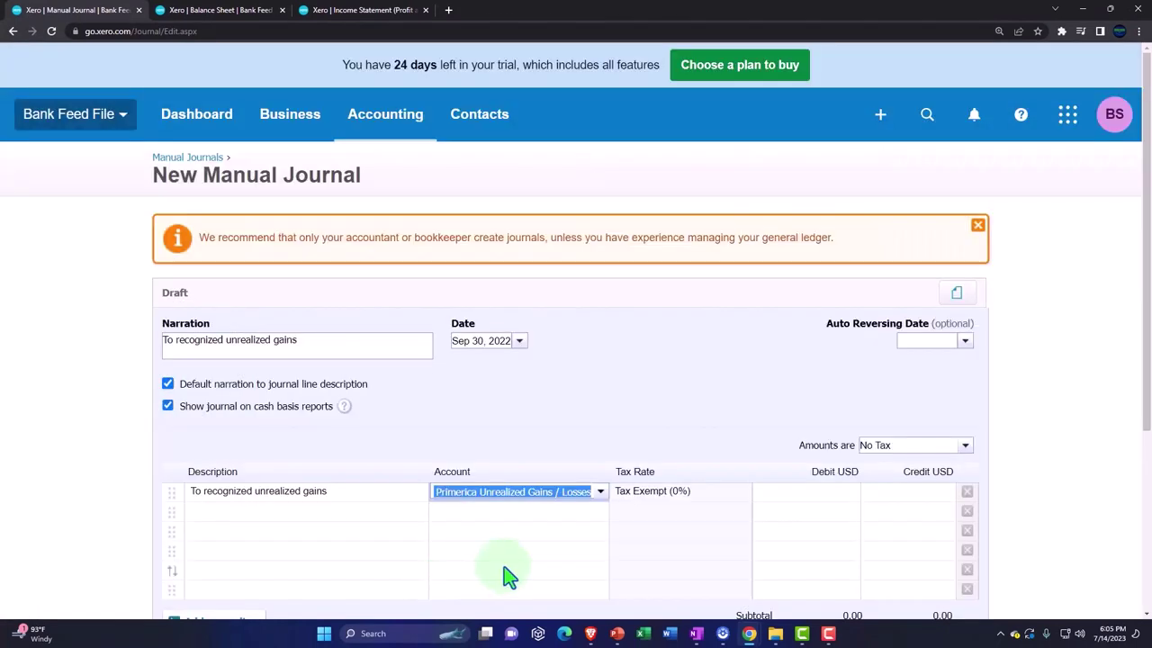
# Debit 500.00 to account 1456 on the first journal line.
pyautogui.press('Tab')
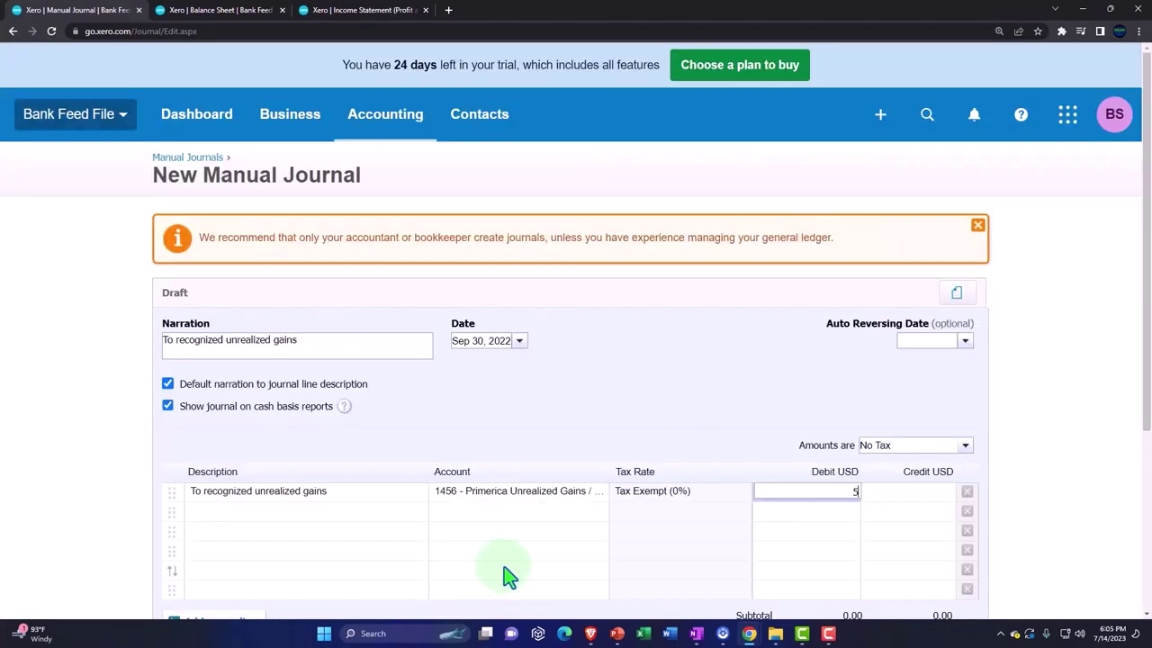
pyautogui.write('500')
pyautogui.press('Tab')
pyautogui.press('Tab')
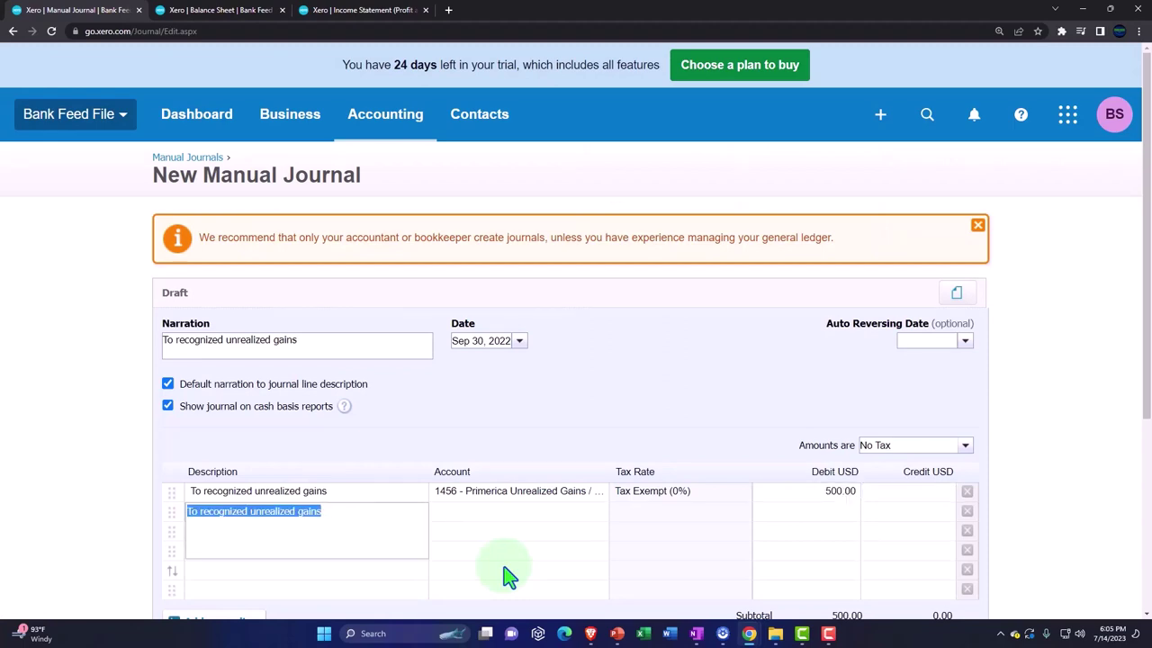
pyautogui.press('Tab')
# Credit line two to 7500 Unrealized Gains / Losses and post the journal.
pyautogui.write('unre')
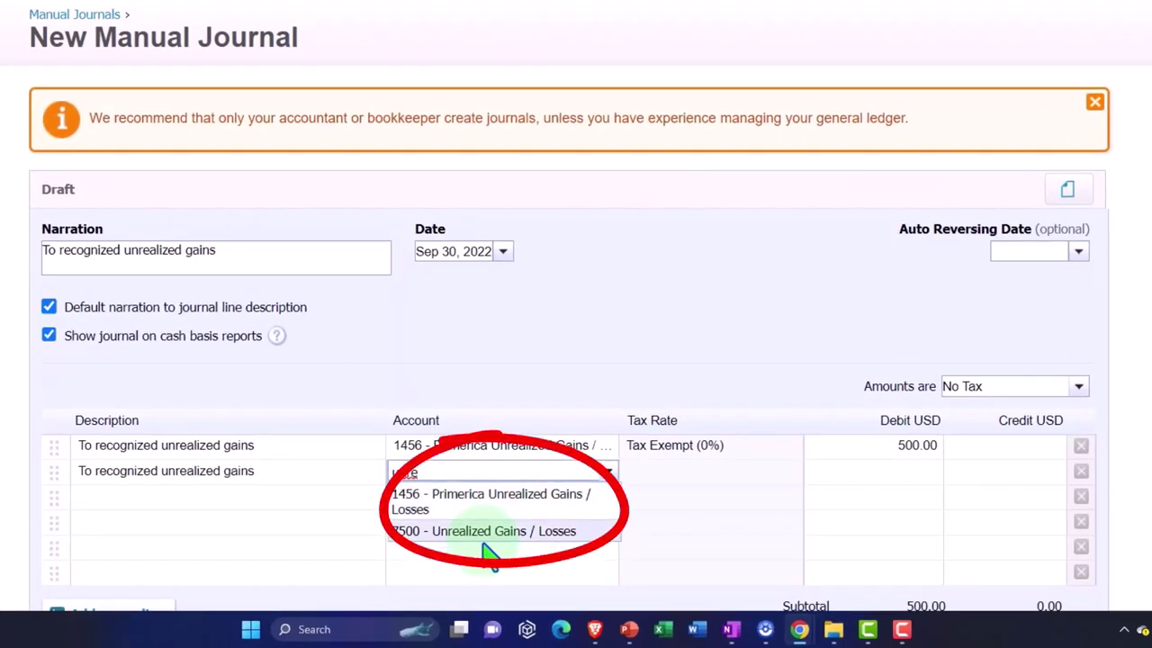
pyautogui.click(482, 536)
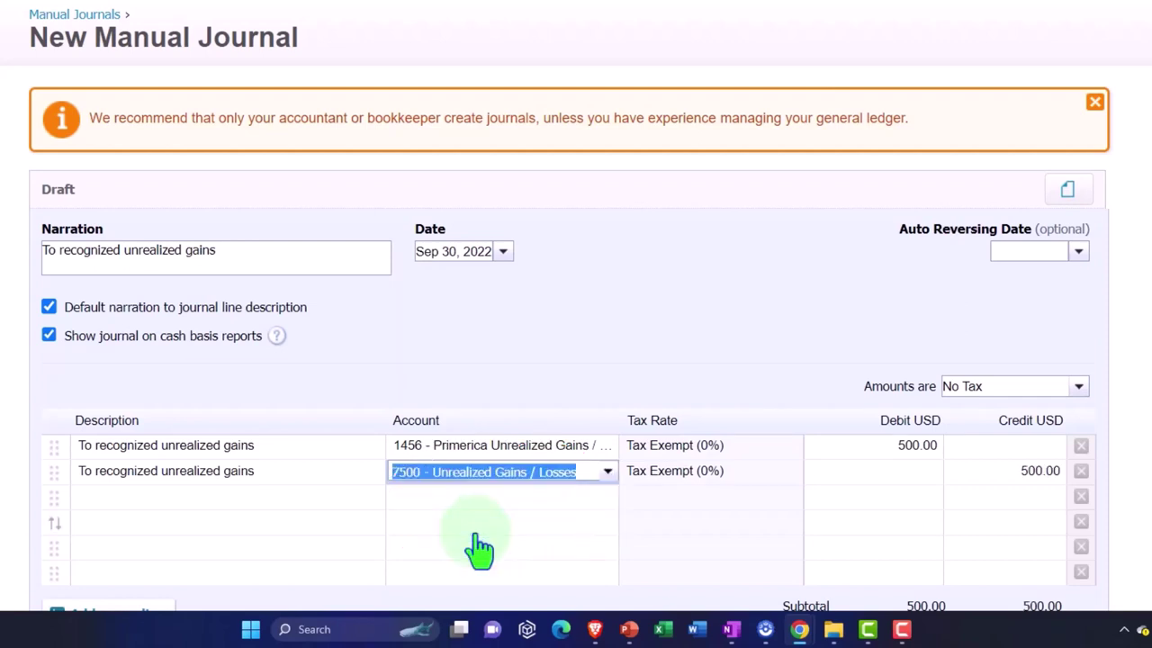
pyautogui.press('Tab')
pyautogui.press('Tab')
pyautogui.press('Tab')
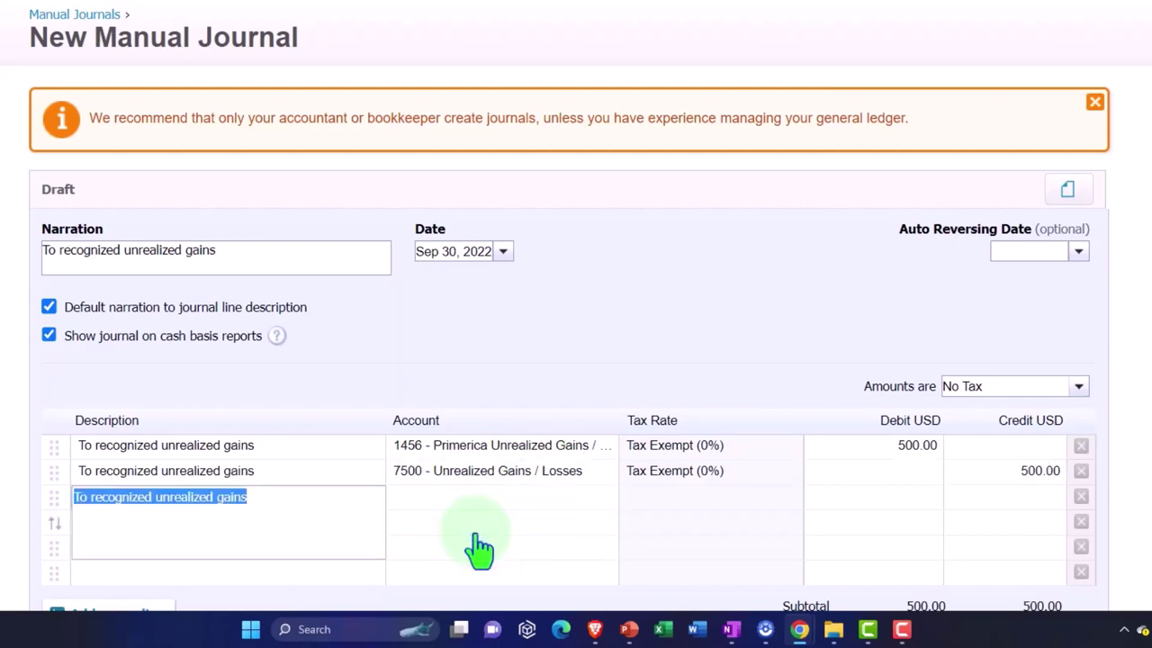
pyautogui.scroll(-3, 477, 549)
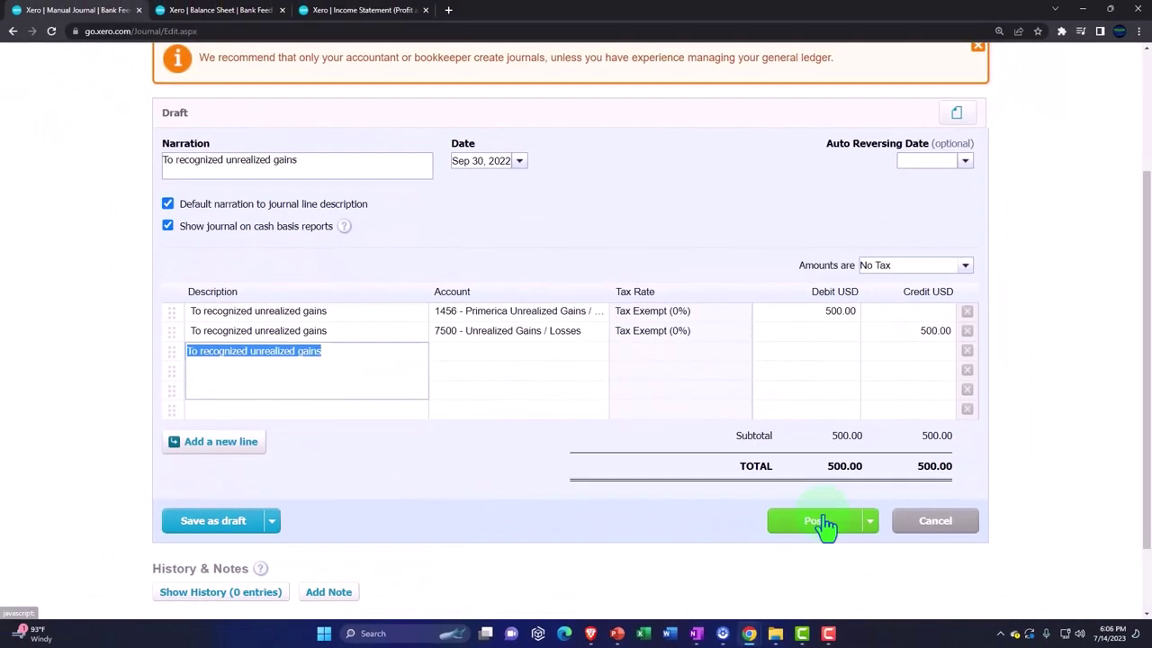
pyautogui.click(822, 522)
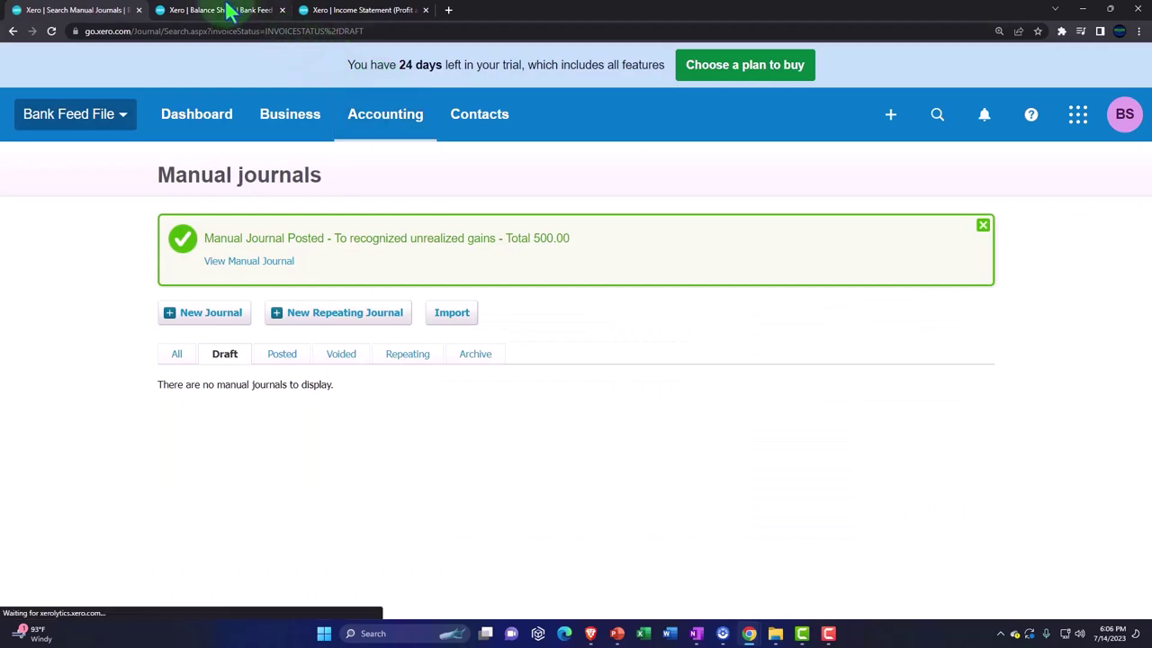
# Update the Balance Sheet to show Primerica Unrealized Gains / Losses at 500.00, then edit its layout.
pyautogui.click(229, 11)
pyautogui.scroll(5, 817, 354)
pyautogui.click(1008, 209)
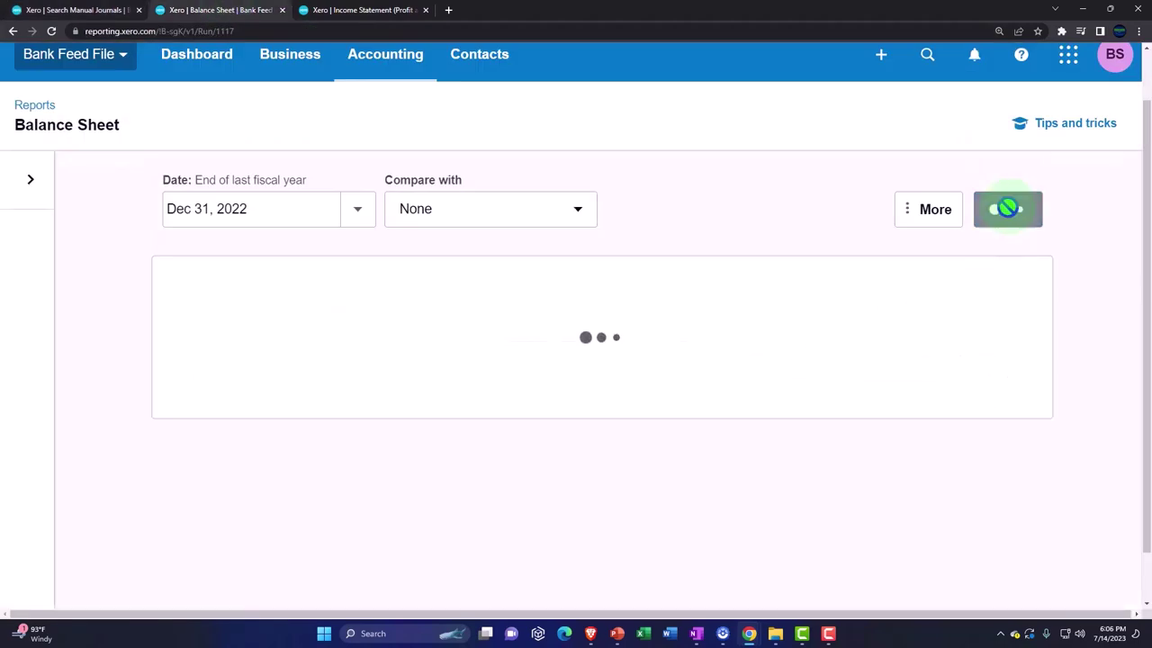
pyautogui.scroll(-4, 771, 399)
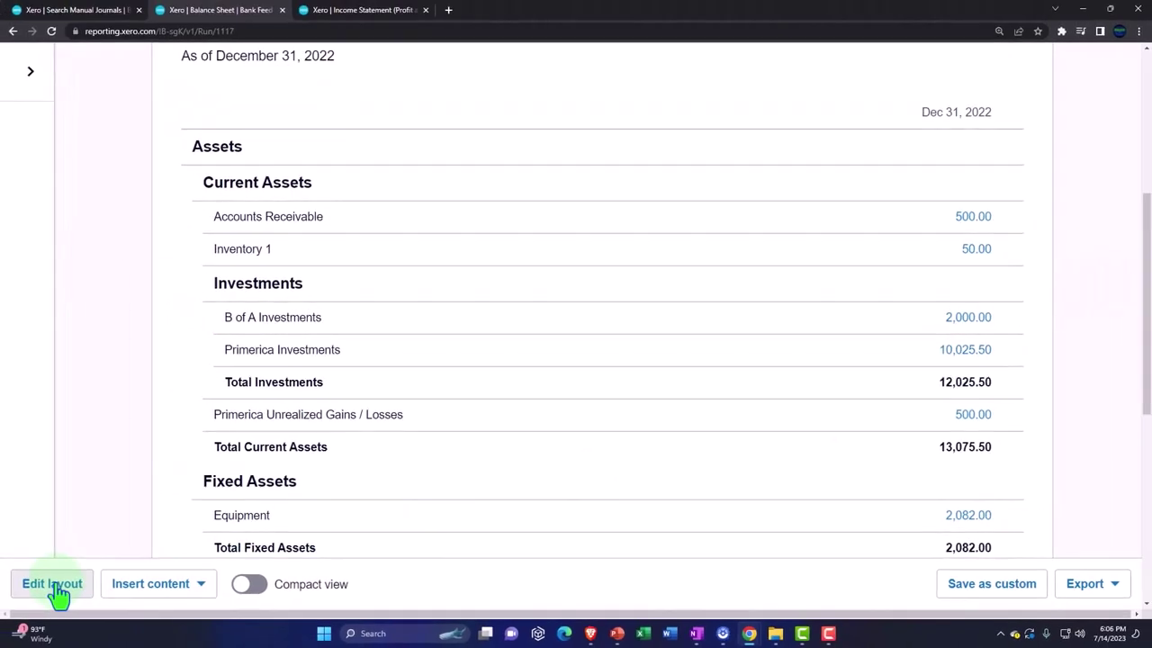
pyautogui.click(52, 584)
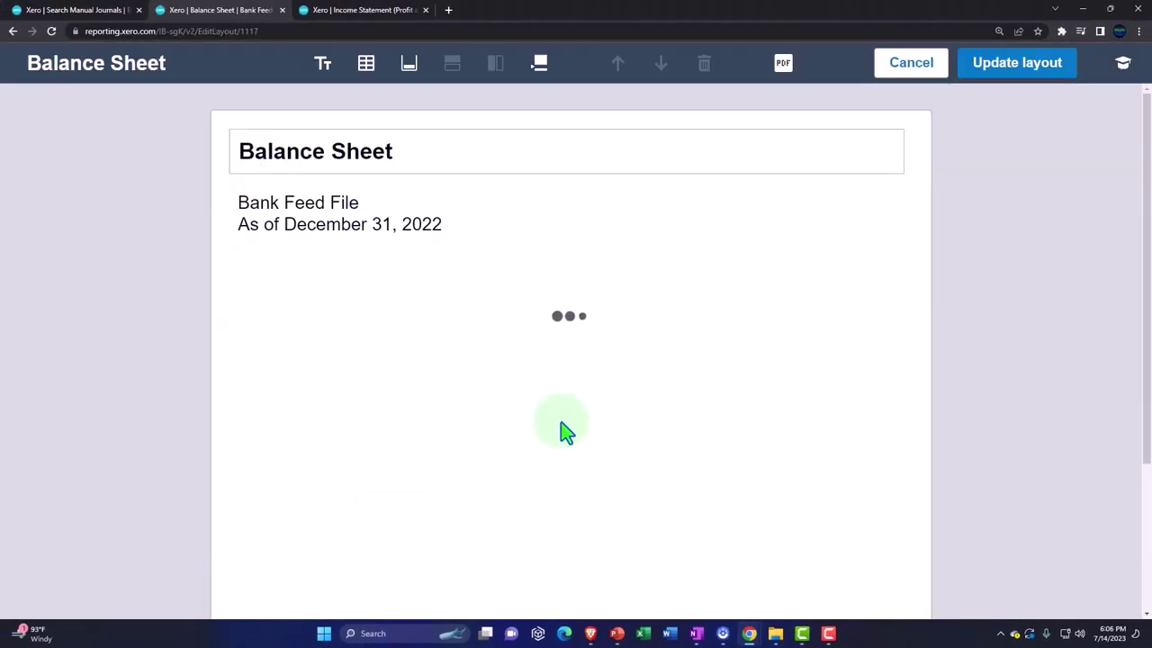
# Group the Primerica Investments and Primerica Unrealized Gains / Losses rows together.
pyautogui.scroll(-1, 564, 430)
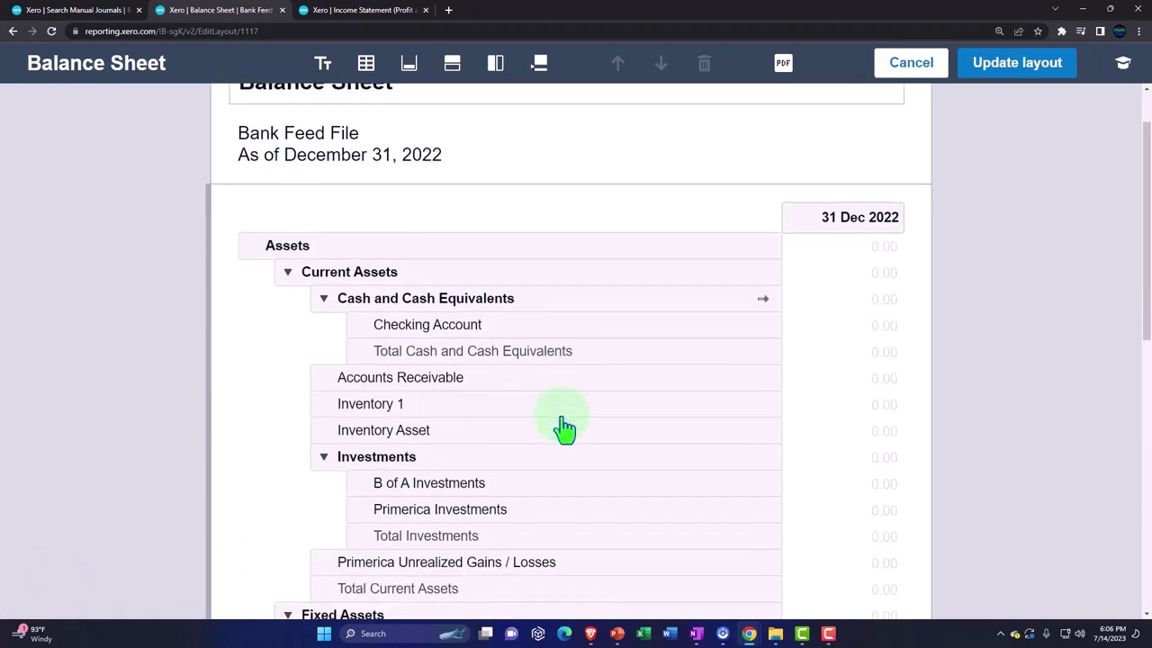
pyautogui.scroll(-2, 564, 430)
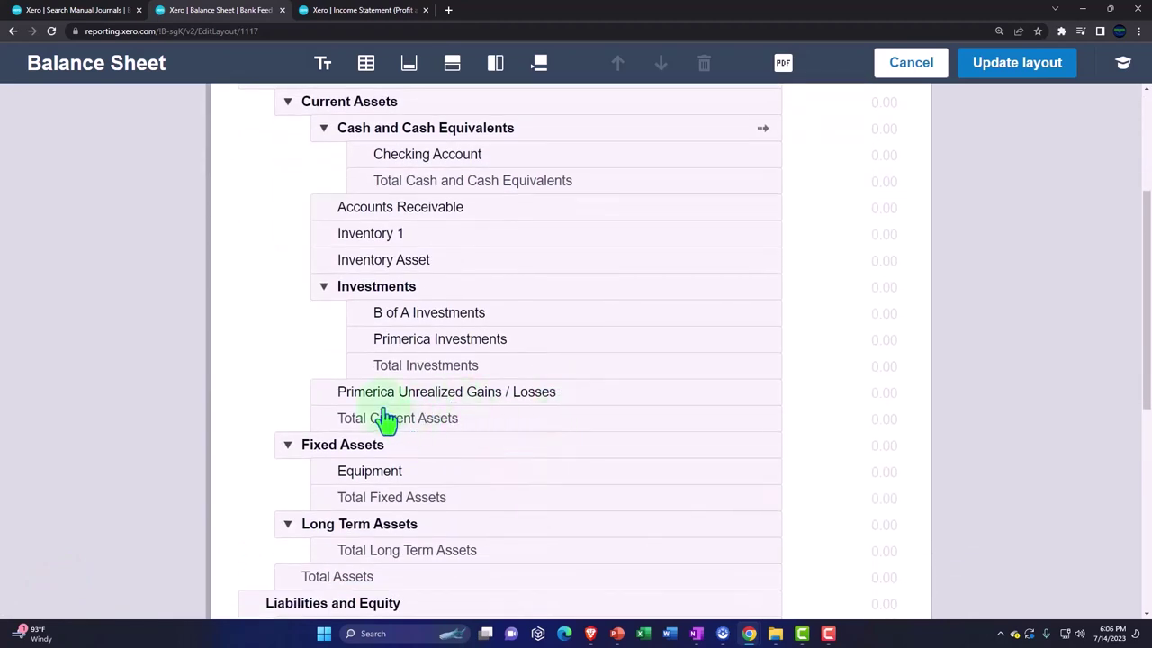
pyautogui.scroll(1, 420, 444)
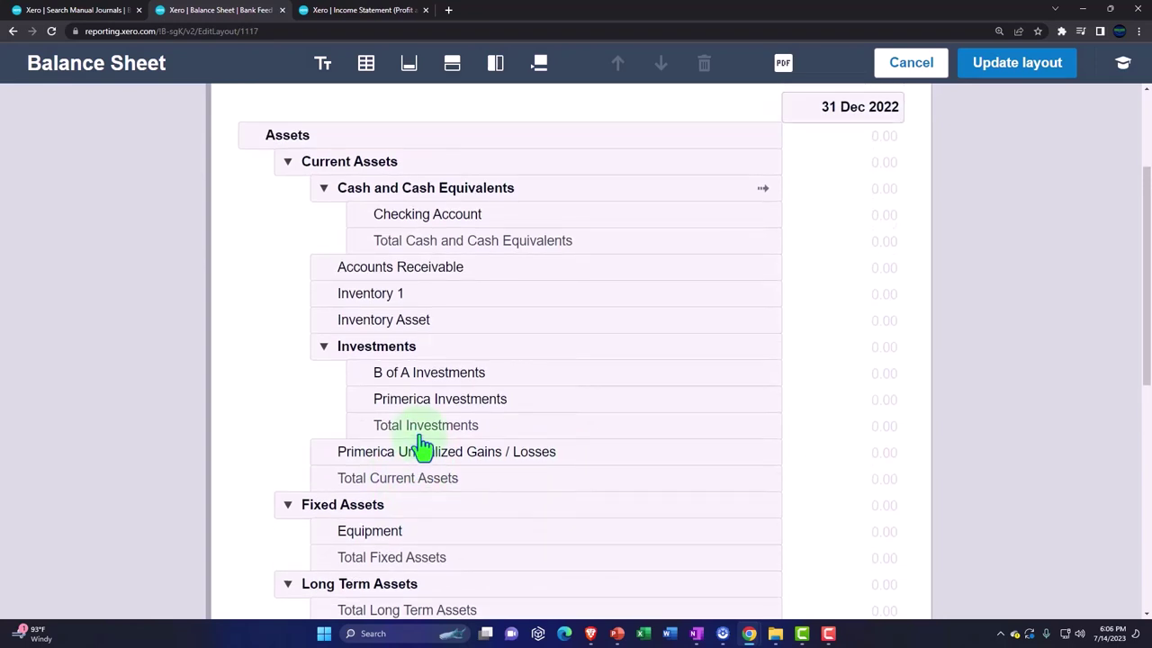
pyautogui.click(461, 453)
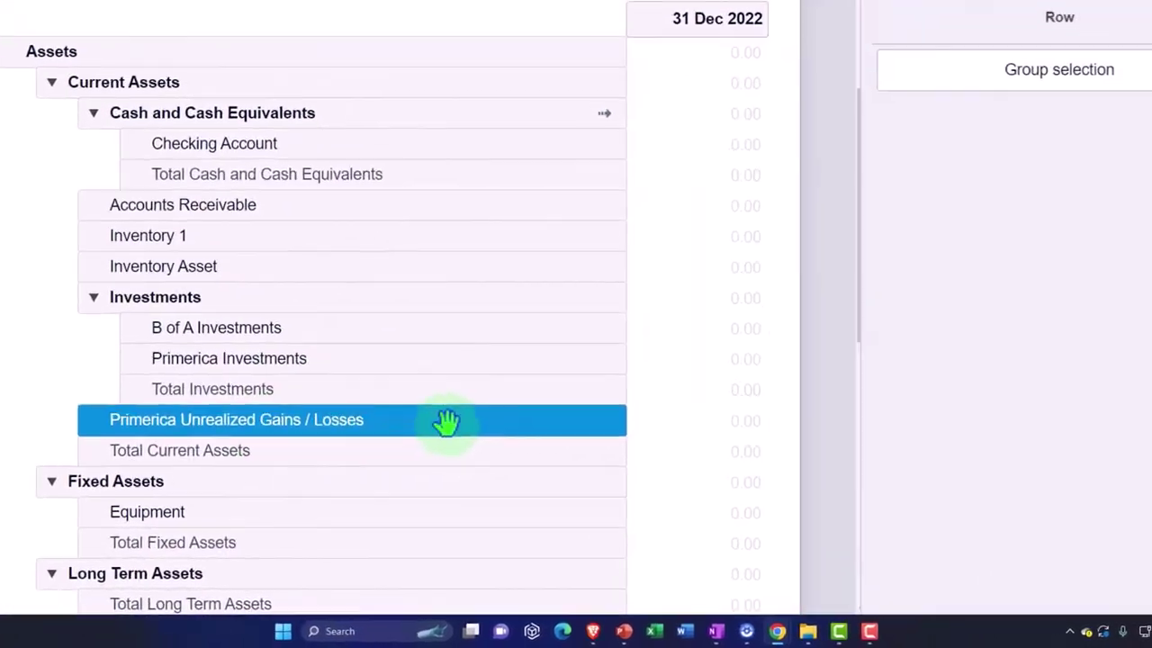
pyautogui.keyDown('ctrl'); pyautogui.click(274, 333); pyautogui.keyUp('ctrl')
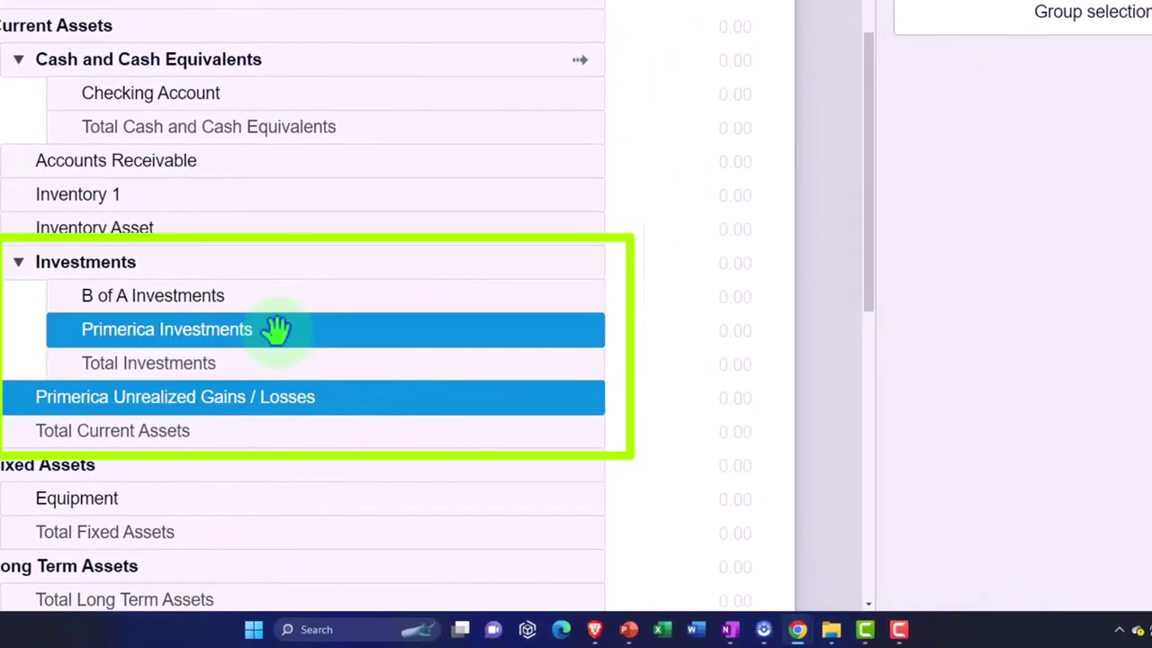
pyautogui.click(994, 27)
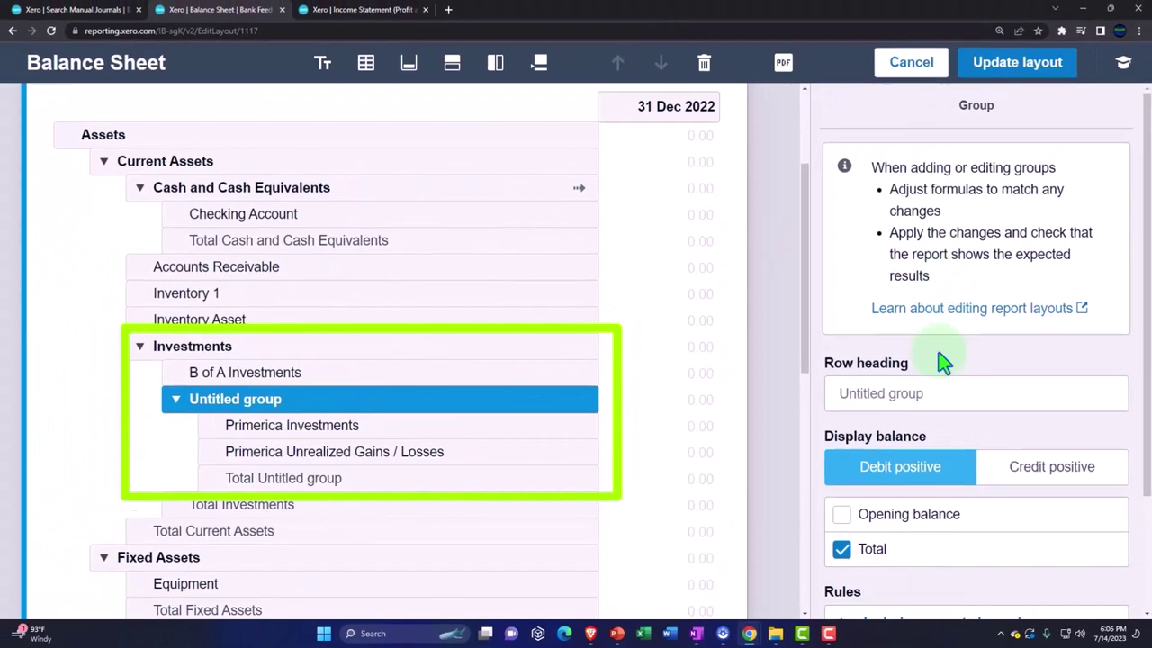
# Name the new group heading 'Primerica Investments' and apply the updated layout.
pyautogui.click(926, 394)
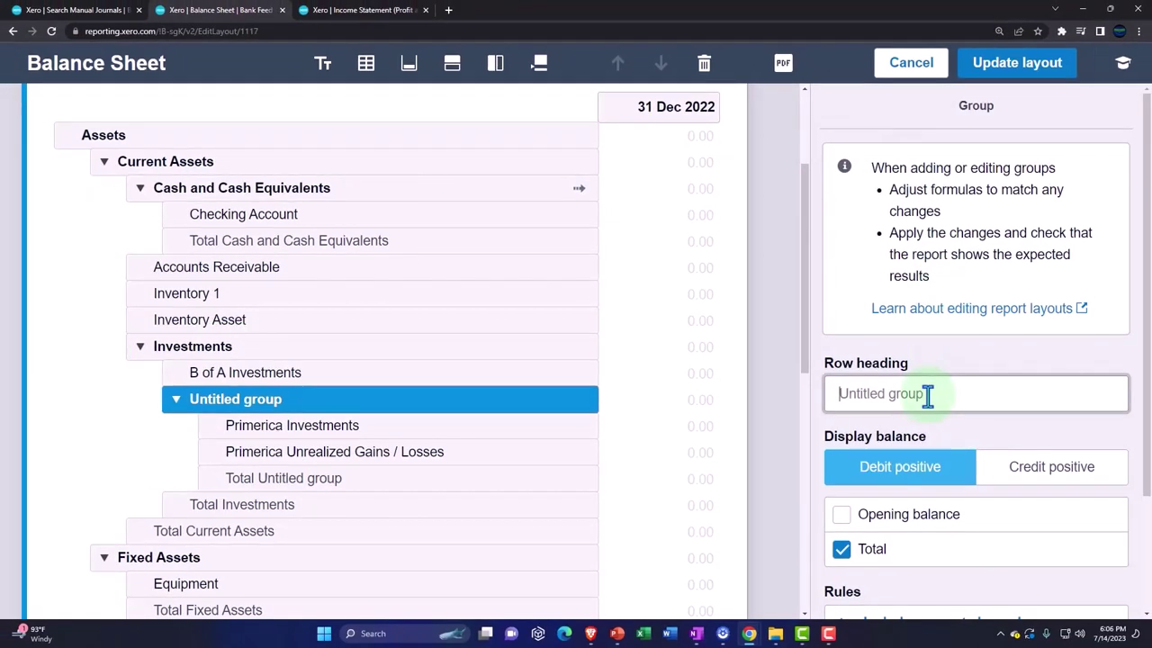
pyautogui.write('Prim')
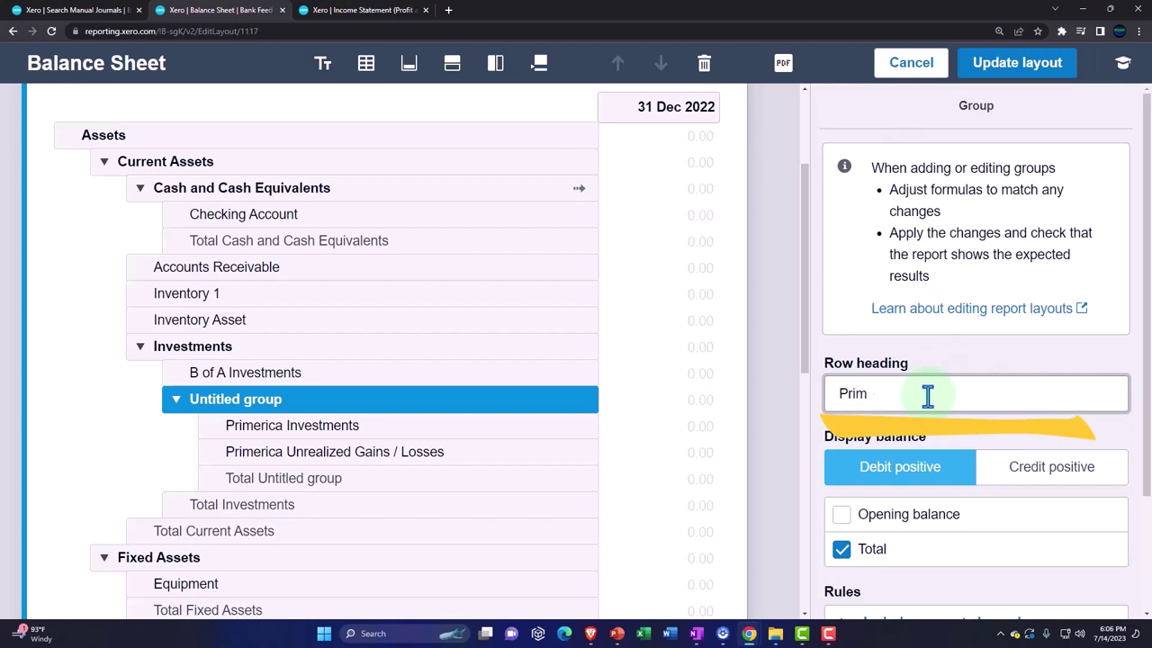
pyautogui.write('erica Investment')
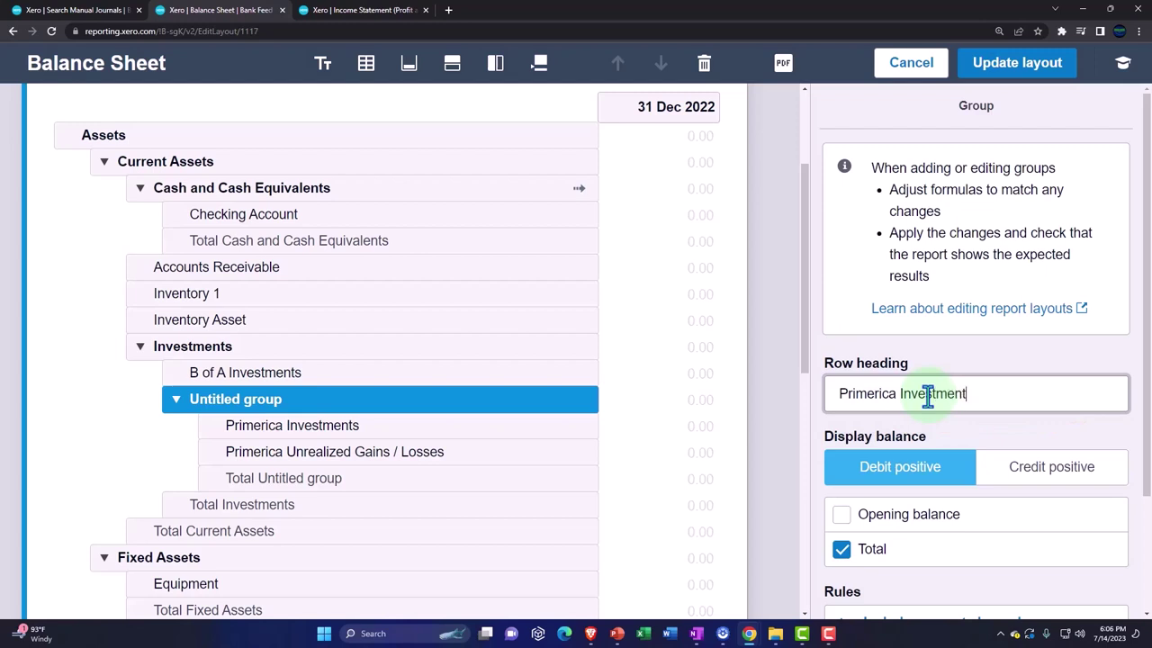
pyautogui.write('s')
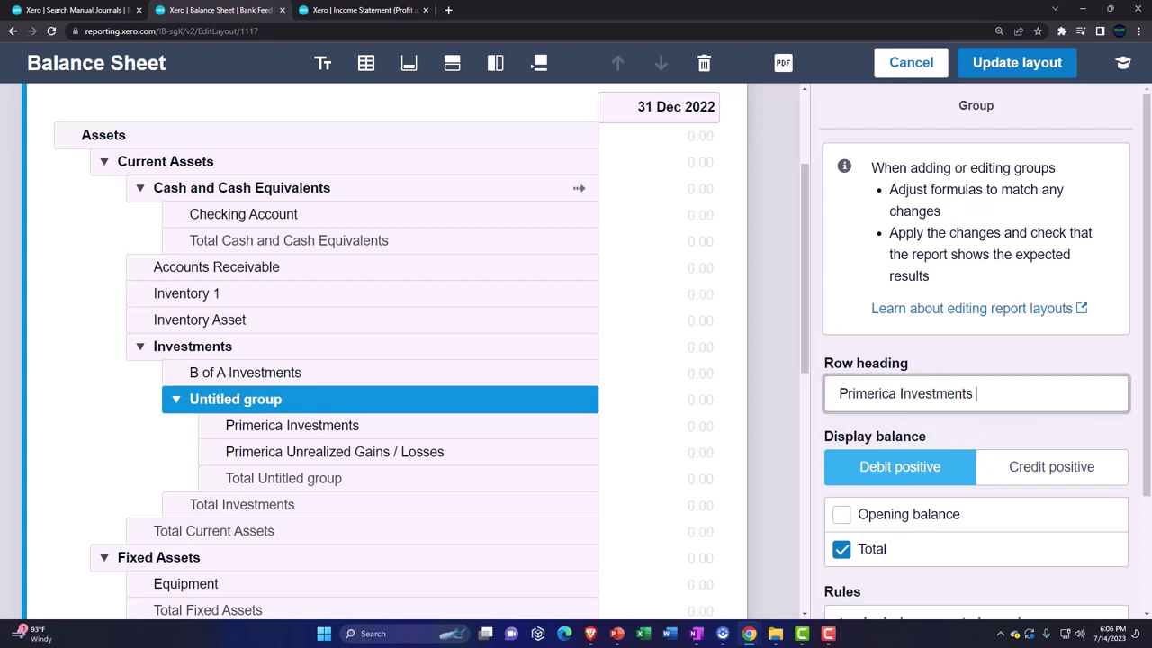
pyautogui.scroll(-1, 1021, 326)
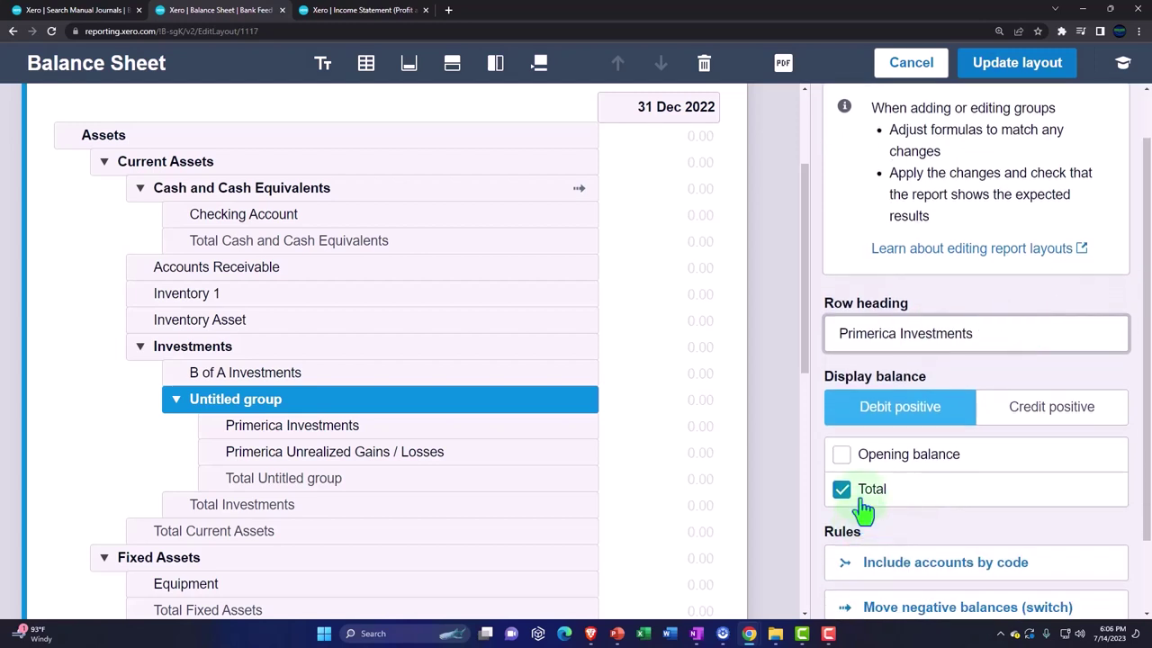
pyautogui.click(775, 401)
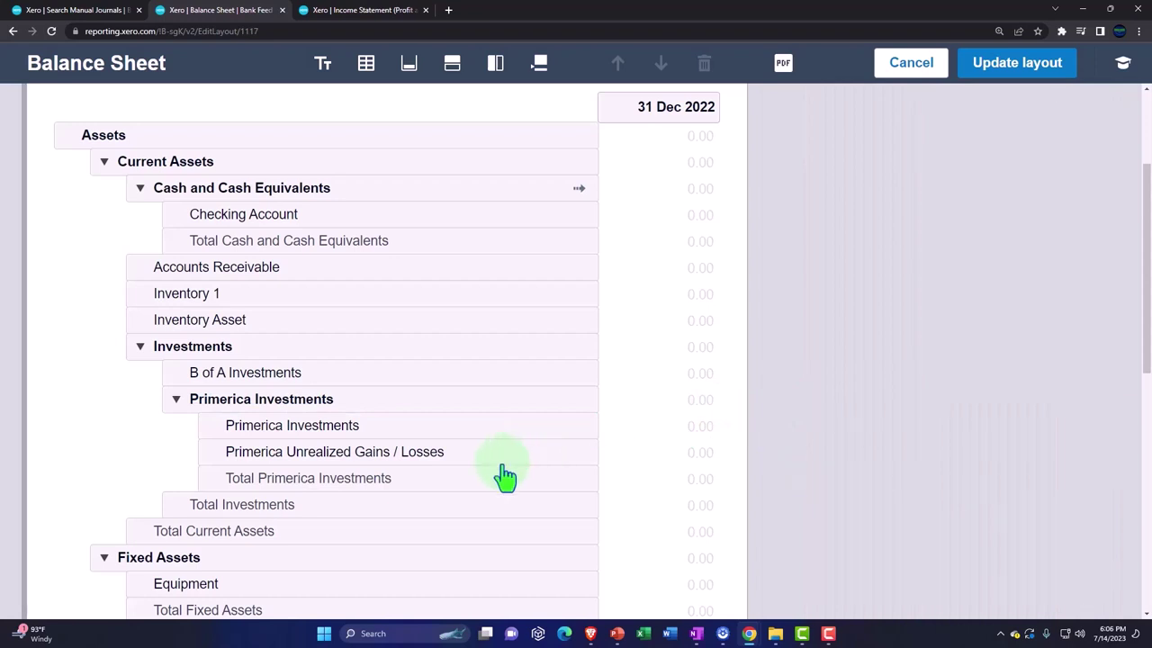
pyautogui.click(986, 80)
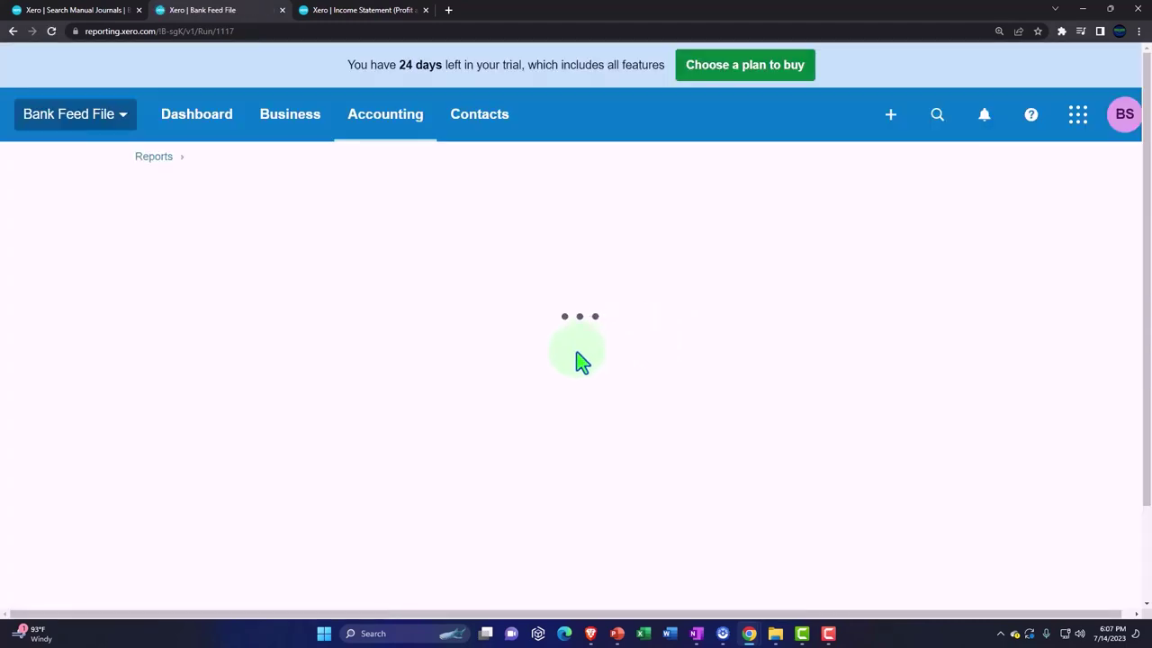
# Scroll to the Investments section showing Total Primerica Investments 10,525.50.
pyautogui.scroll(-5, 518, 351)
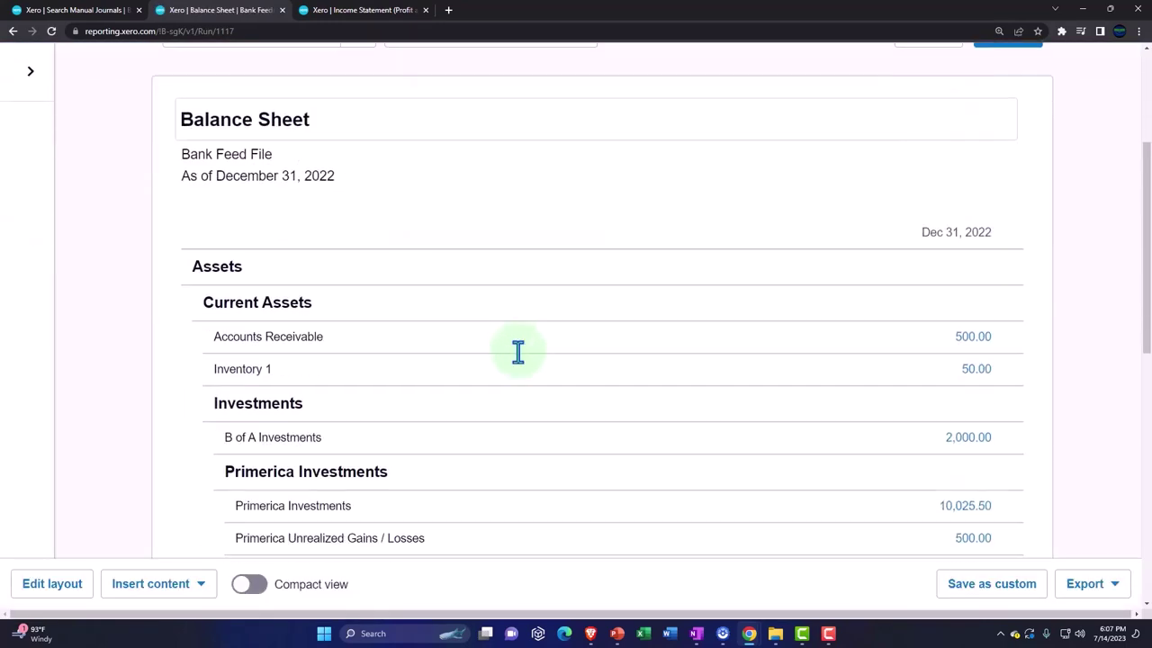
pyautogui.scroll(-2, 517, 326)
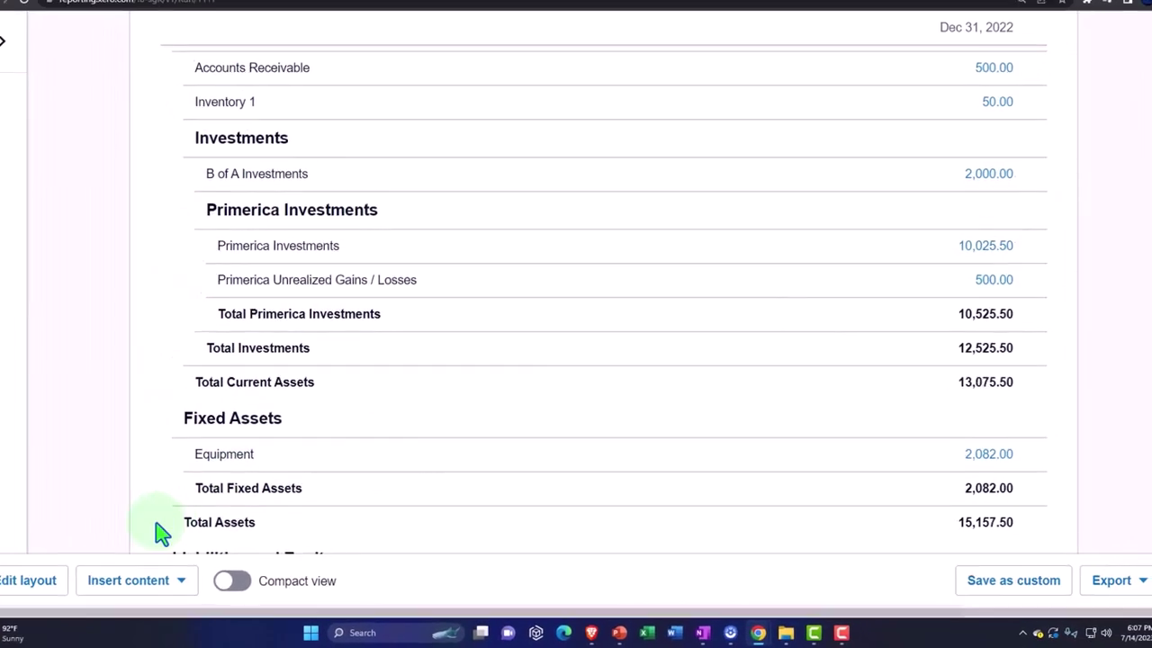
# Collapse the Primerica Investments group in the layout editor and apply the layout.
pyautogui.click(54, 585)
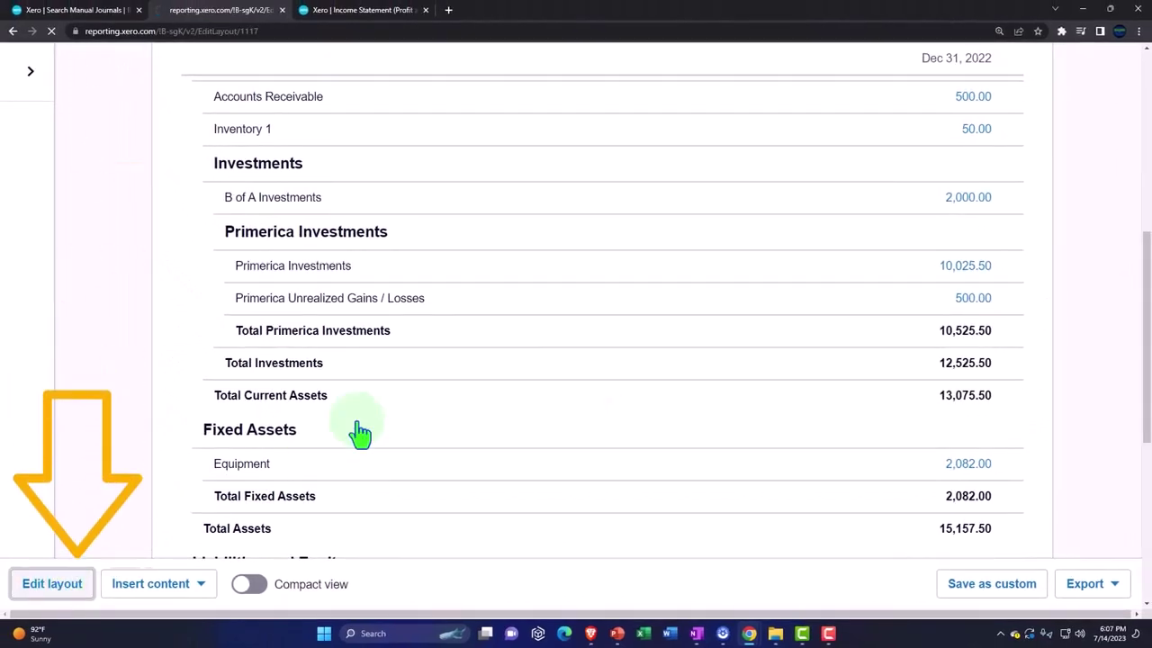
pyautogui.scroll(-3, 370, 427)
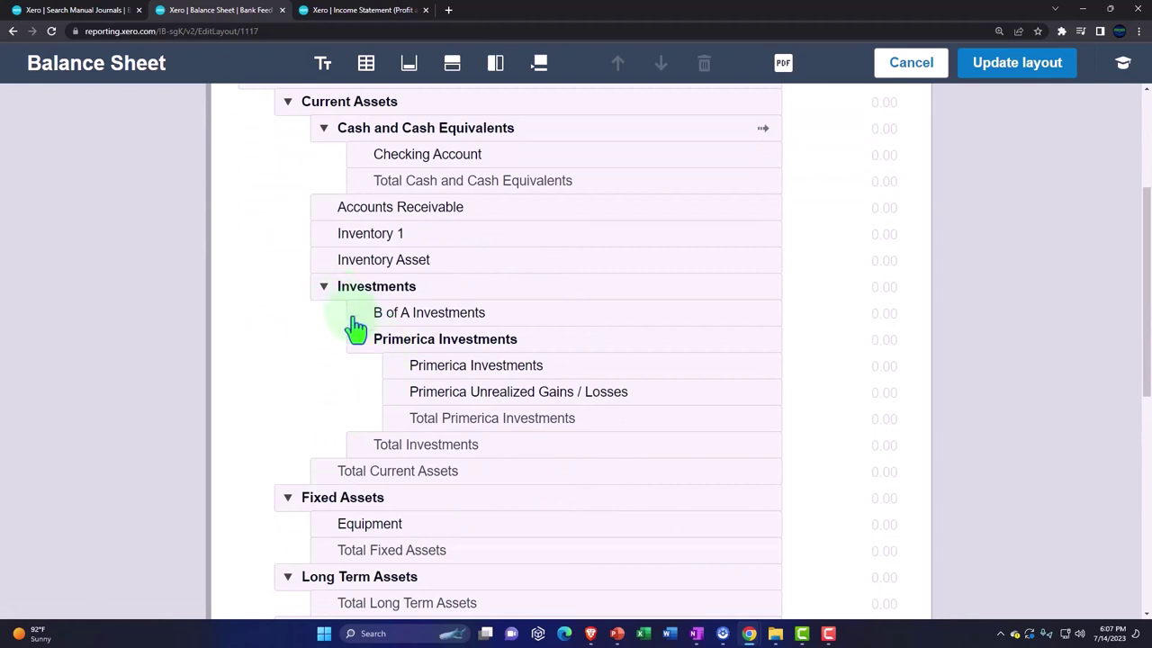
pyautogui.click(360, 342)
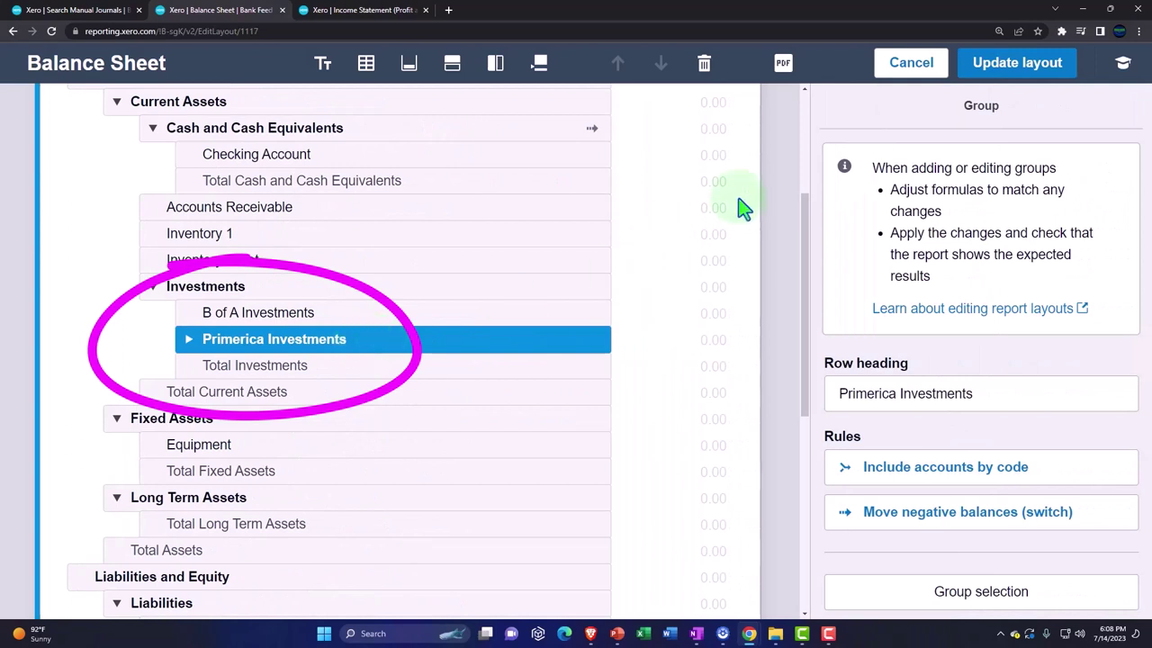
pyautogui.click(990, 78)
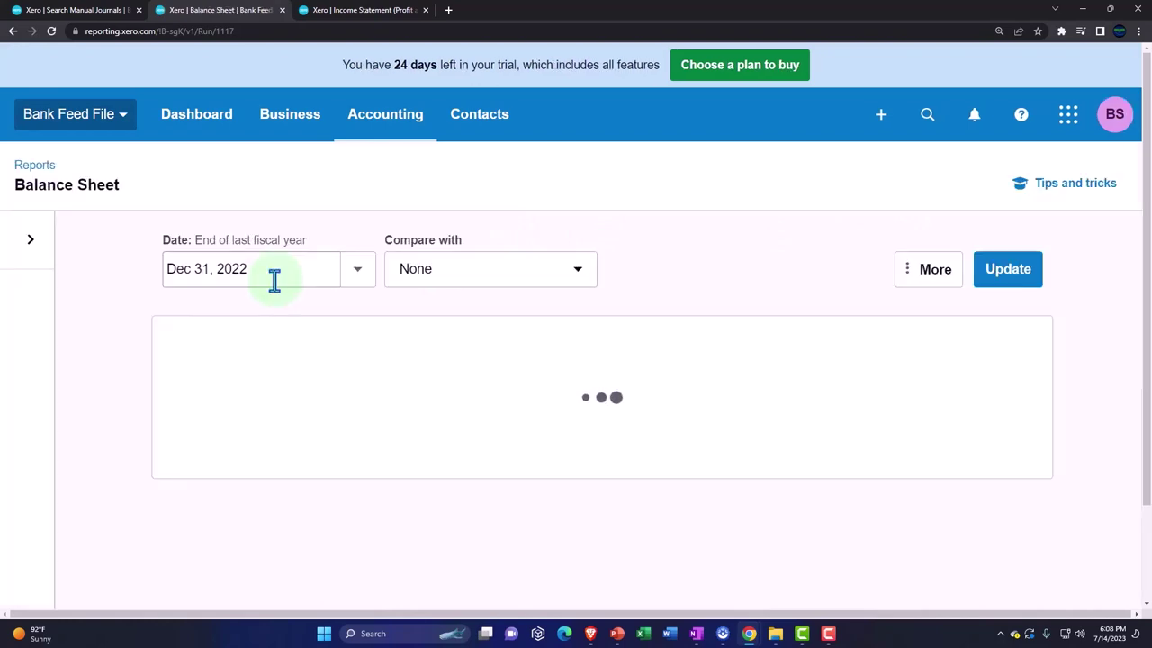
# Reopen the layout editor, select the Investments group, and apply the changes.
pyautogui.scroll(-3, 273, 278)
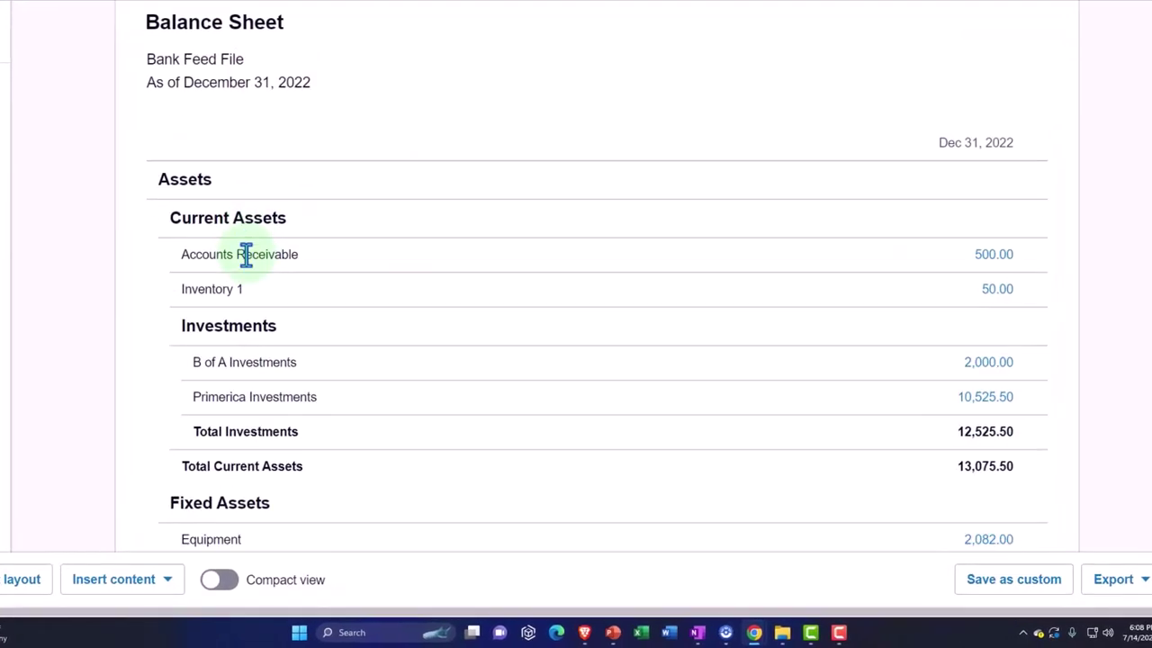
pyautogui.scroll(-2, 245, 254)
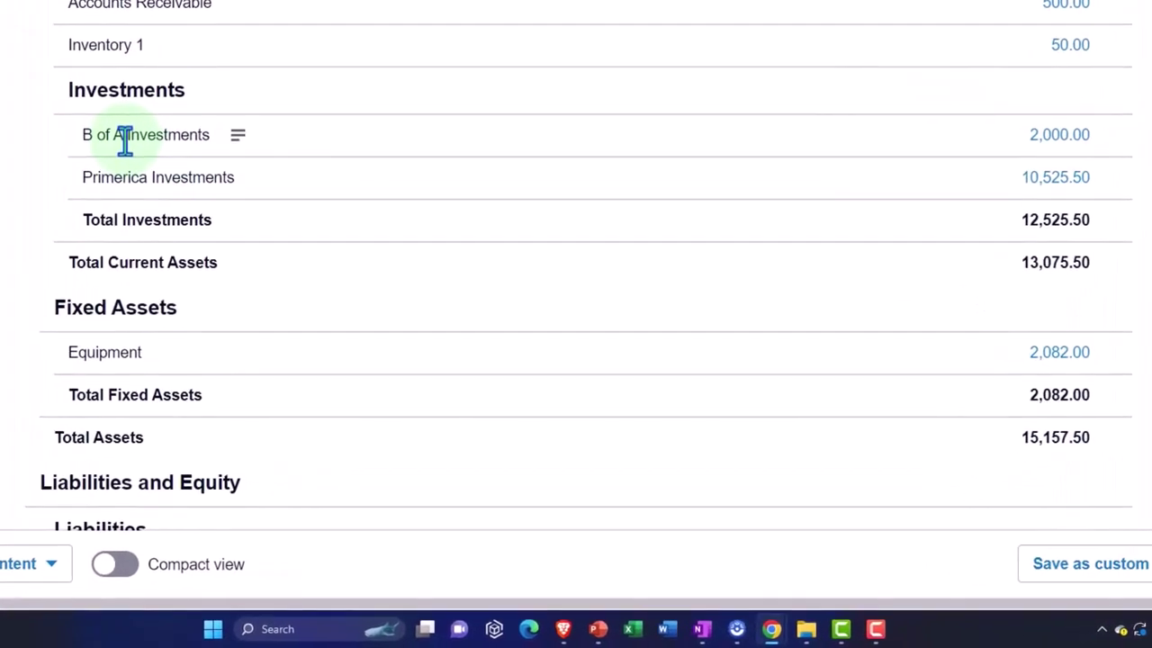
pyautogui.moveTo(69, 141)
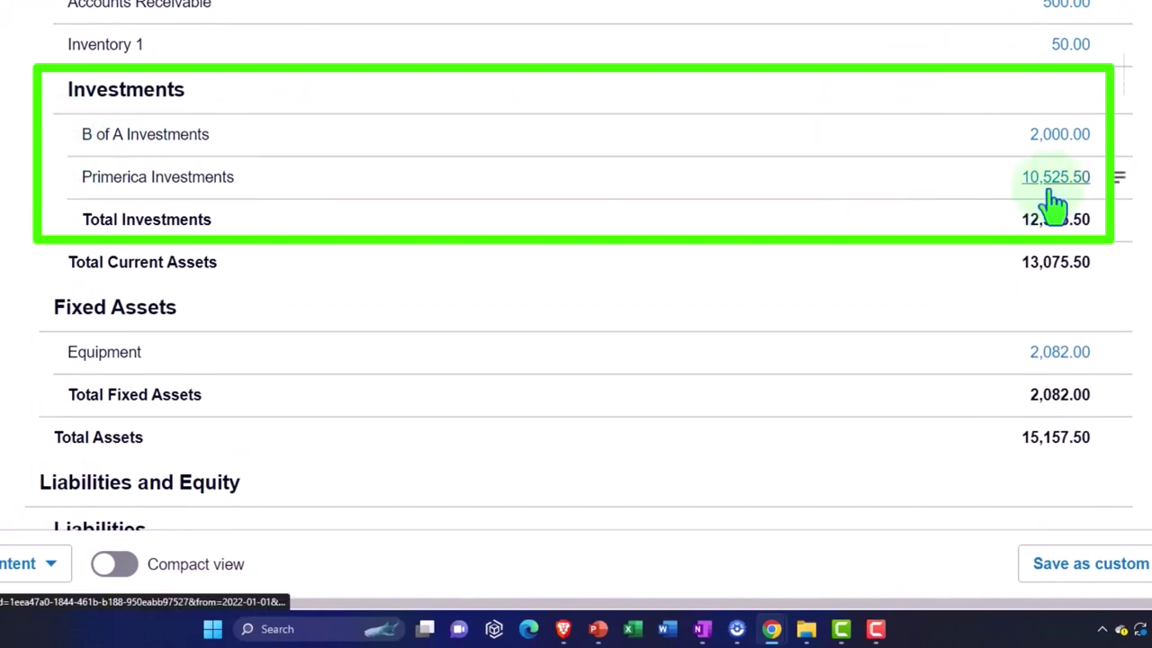
pyautogui.scroll(-1, 283, 442)
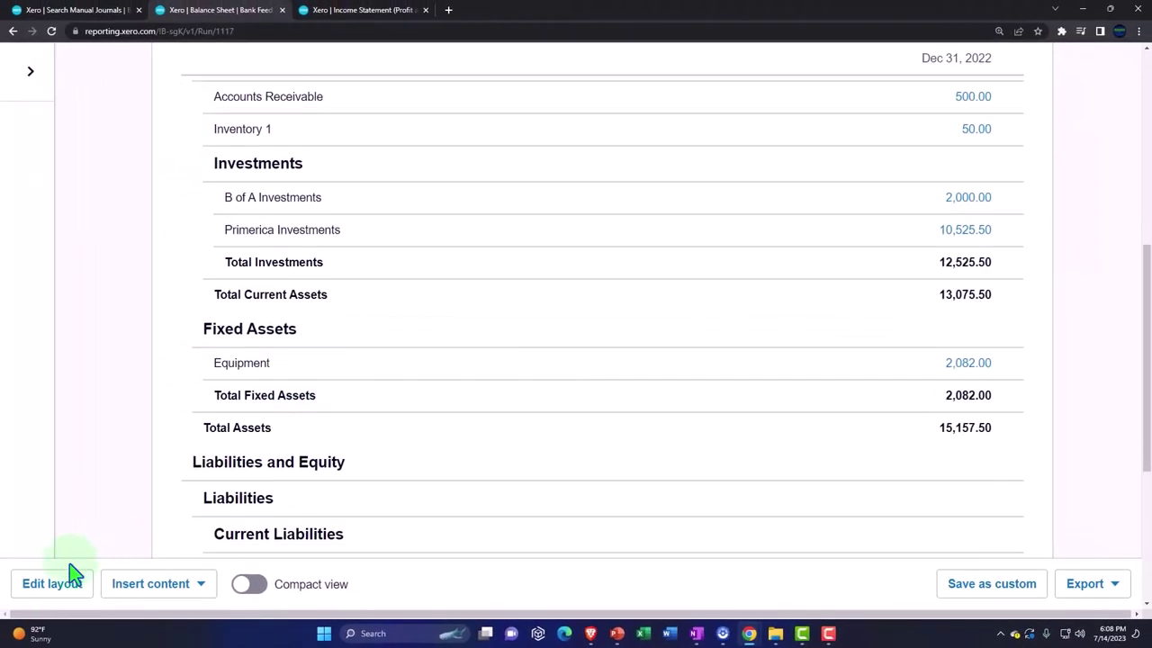
pyautogui.click(71, 565)
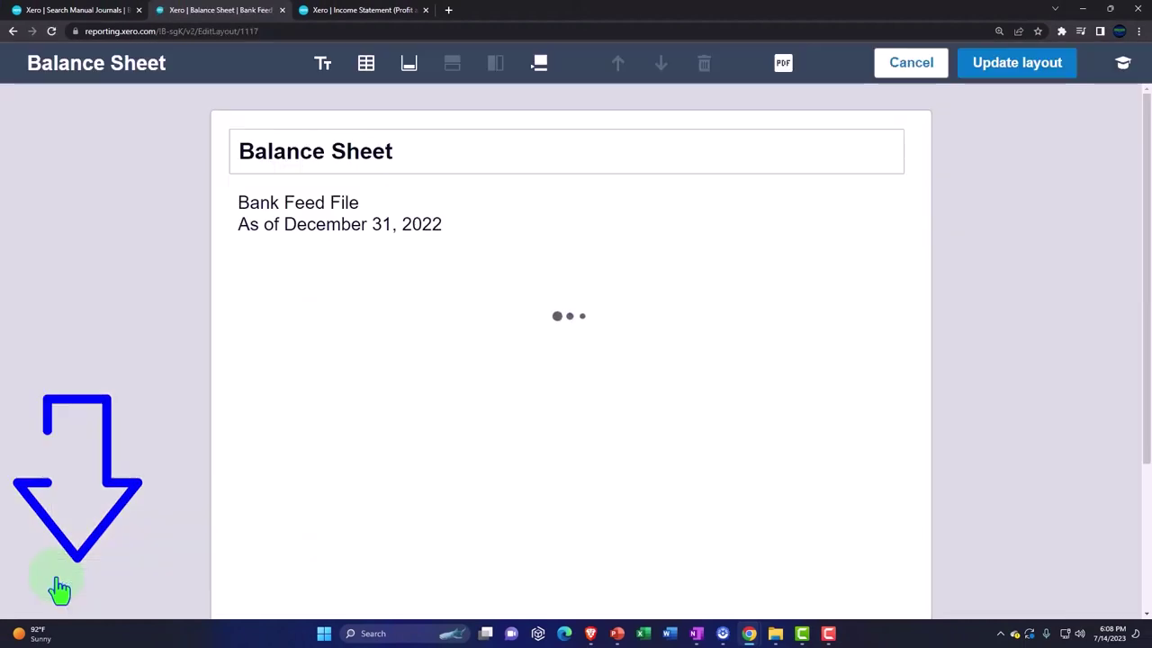
pyautogui.scroll(-2, 180, 453)
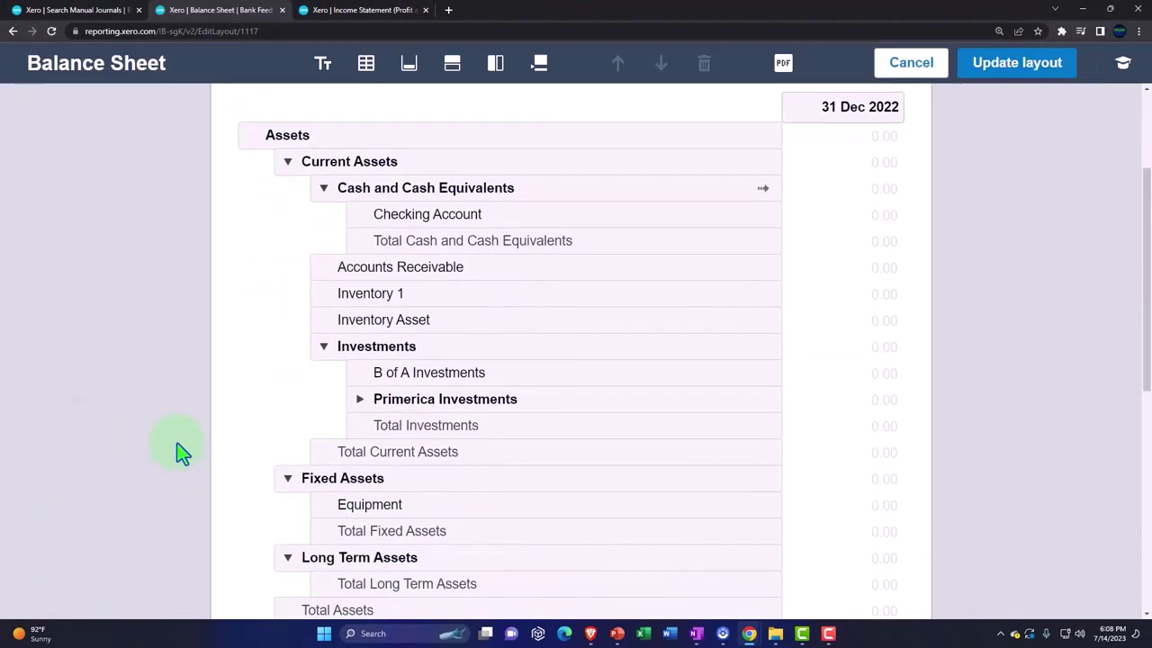
pyautogui.click(324, 350)
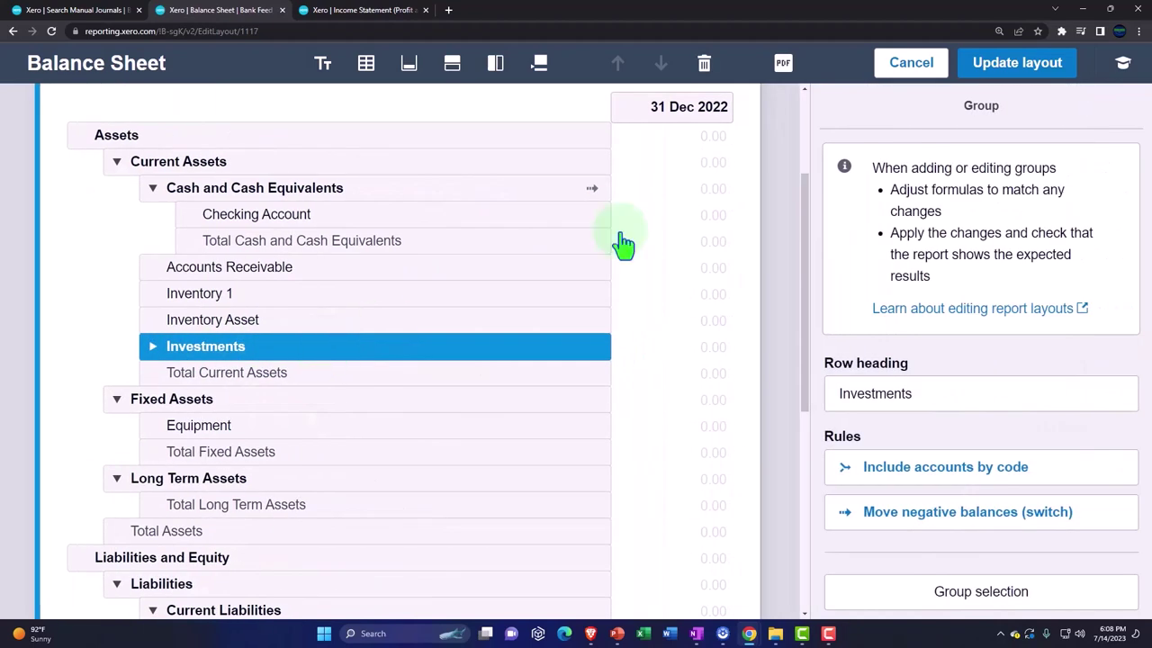
pyautogui.click(1006, 68)
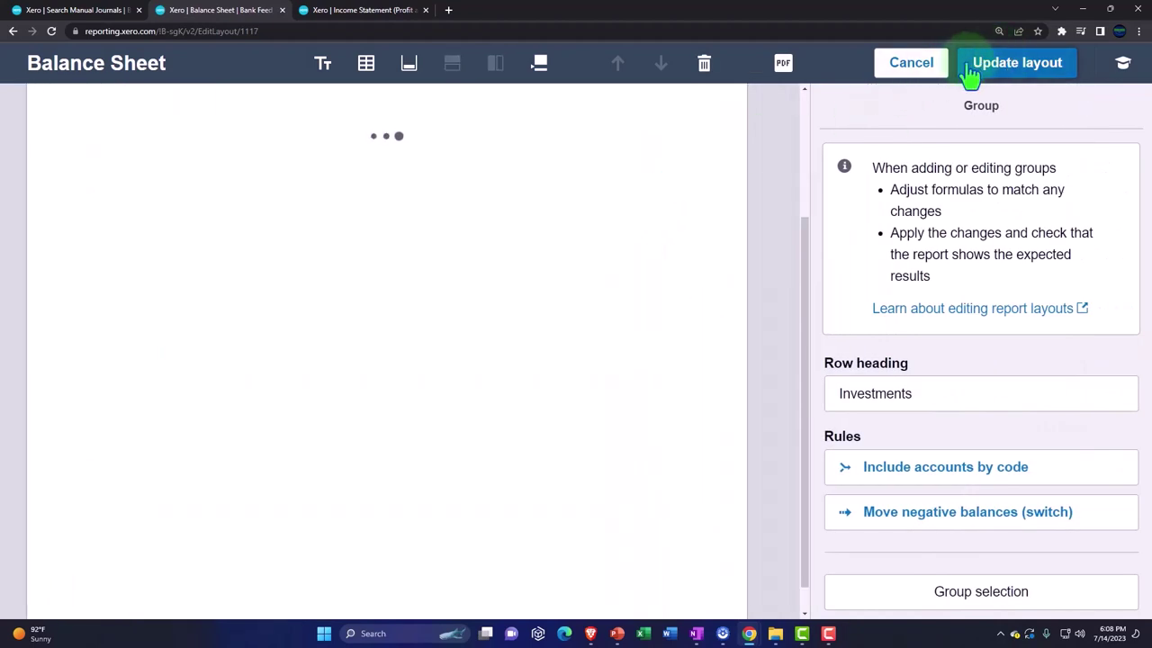
# Expand Investments and Primerica Investments, save the layout, and return to the Income Statement.
pyautogui.scroll(-5, 915, 95)
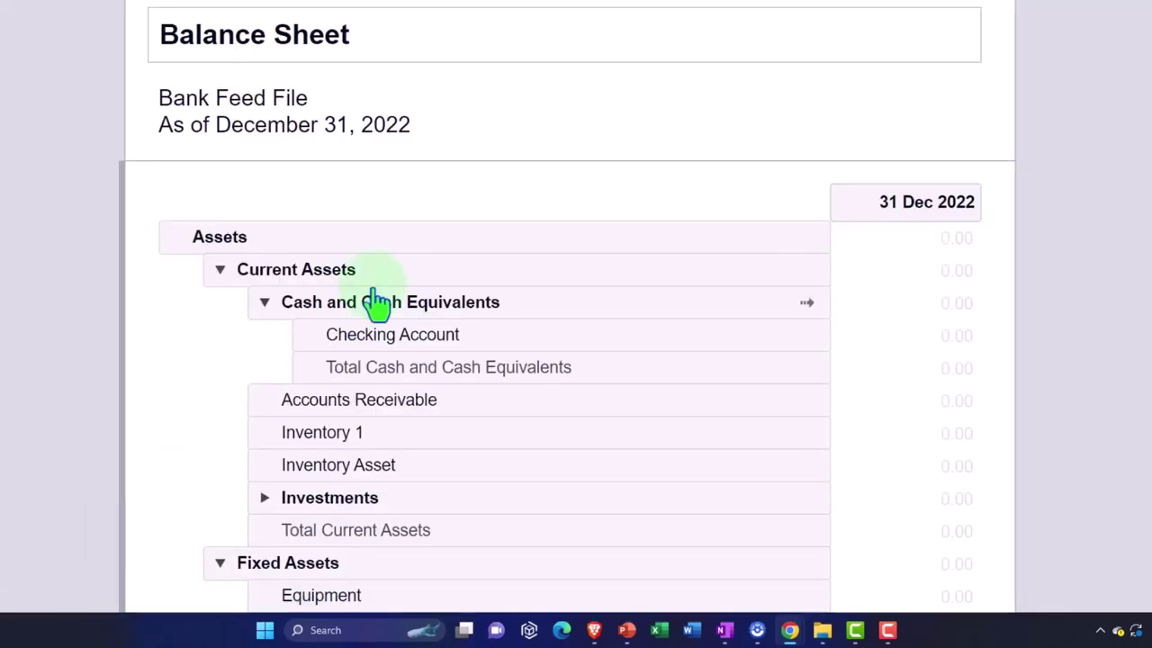
pyautogui.scroll(-2, 250, 378)
pyautogui.click(259, 359)
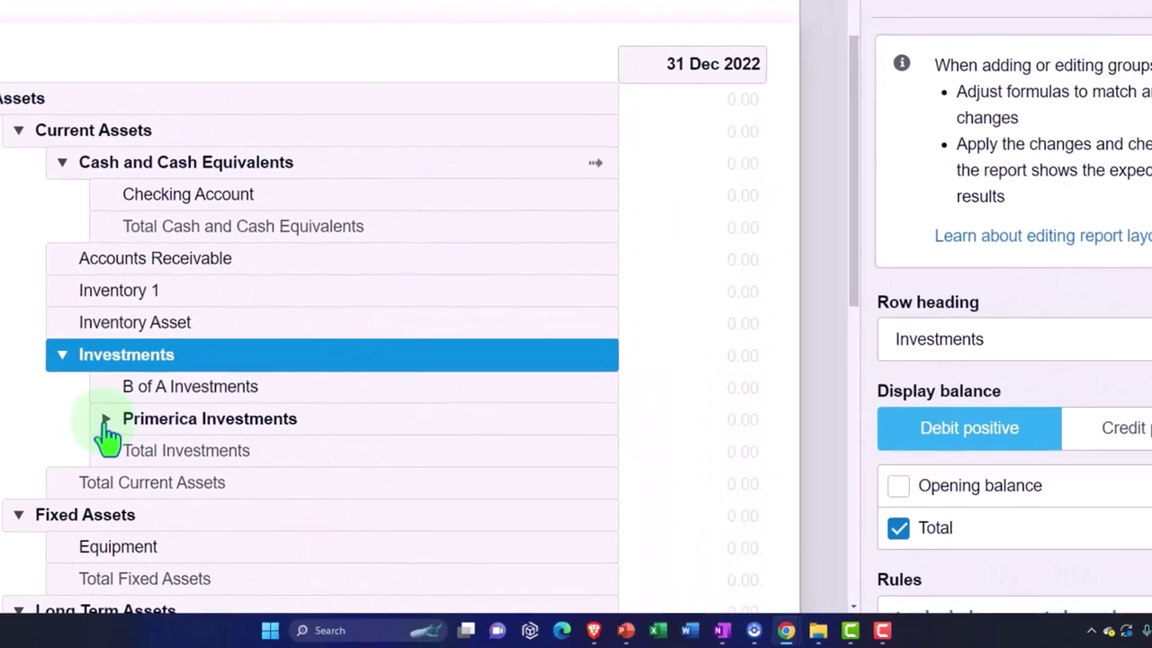
pyautogui.click(101, 416)
pyautogui.click(1093, 4)
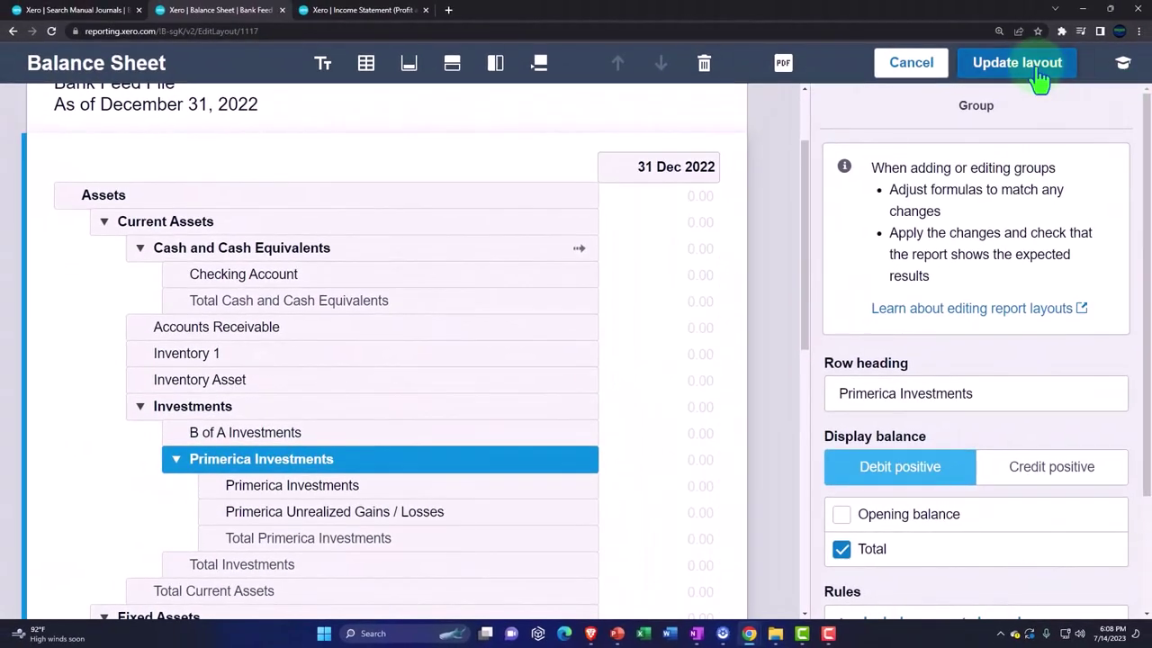
pyautogui.click(351, 10)
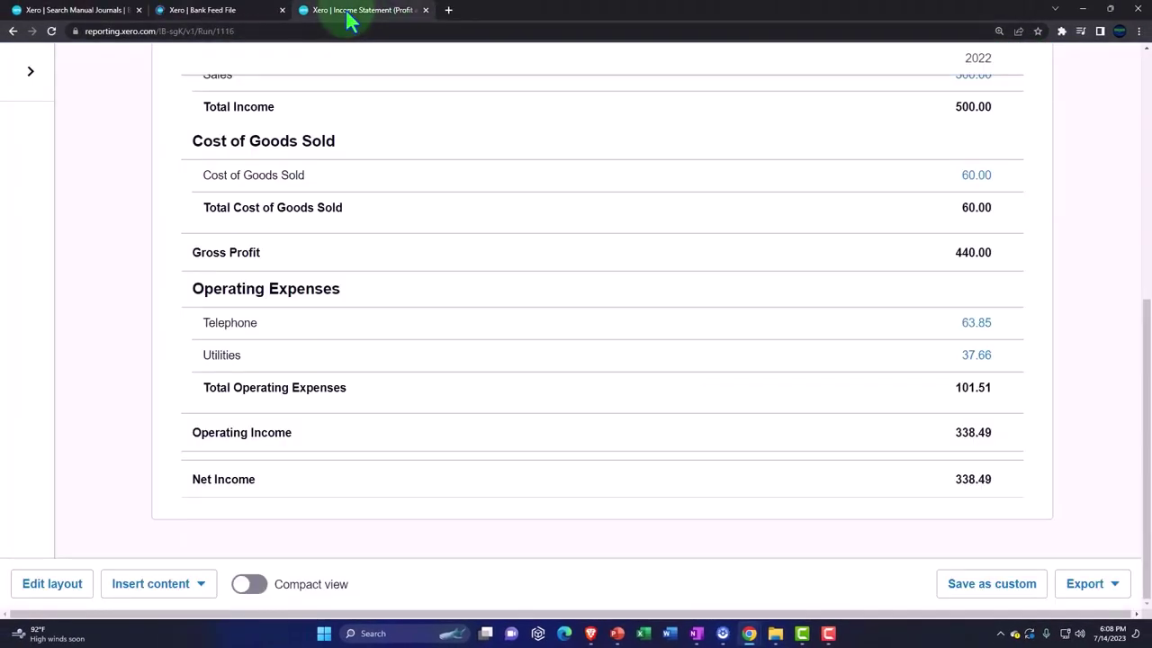
# Update the Income Statement and review Unrealized Gains / Losses 500.00 and Net Income 838.49.
pyautogui.scroll(3, 754, 326)
pyautogui.scroll(2, 755, 325)
pyautogui.click(1009, 274)
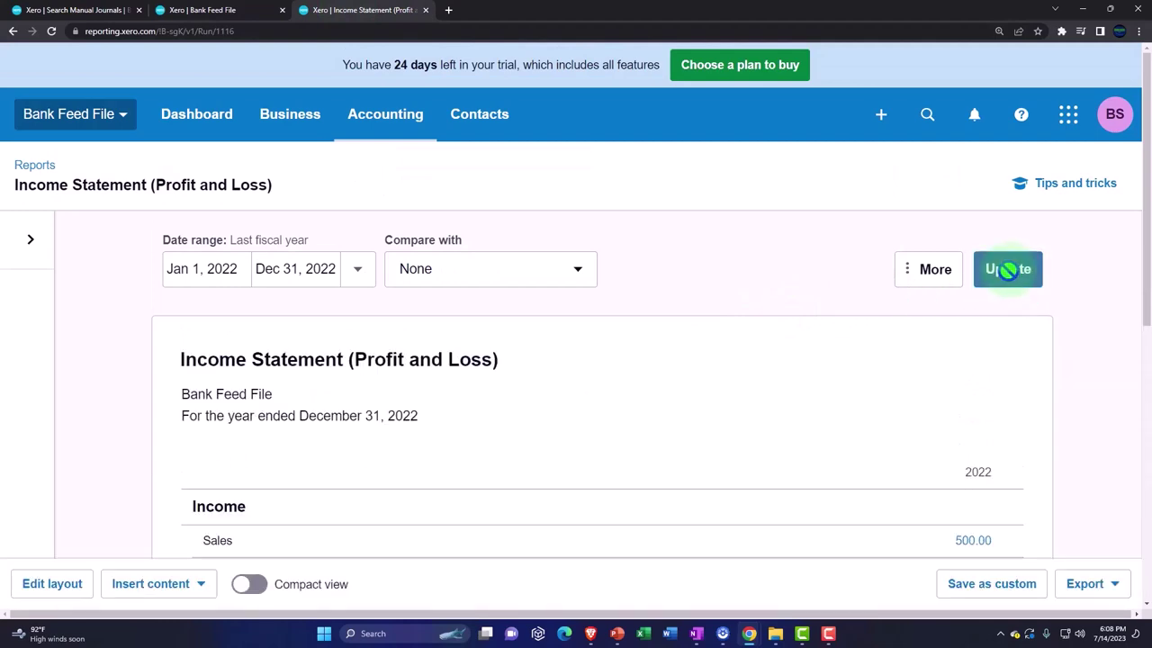
pyautogui.scroll(-6, 498, 391)
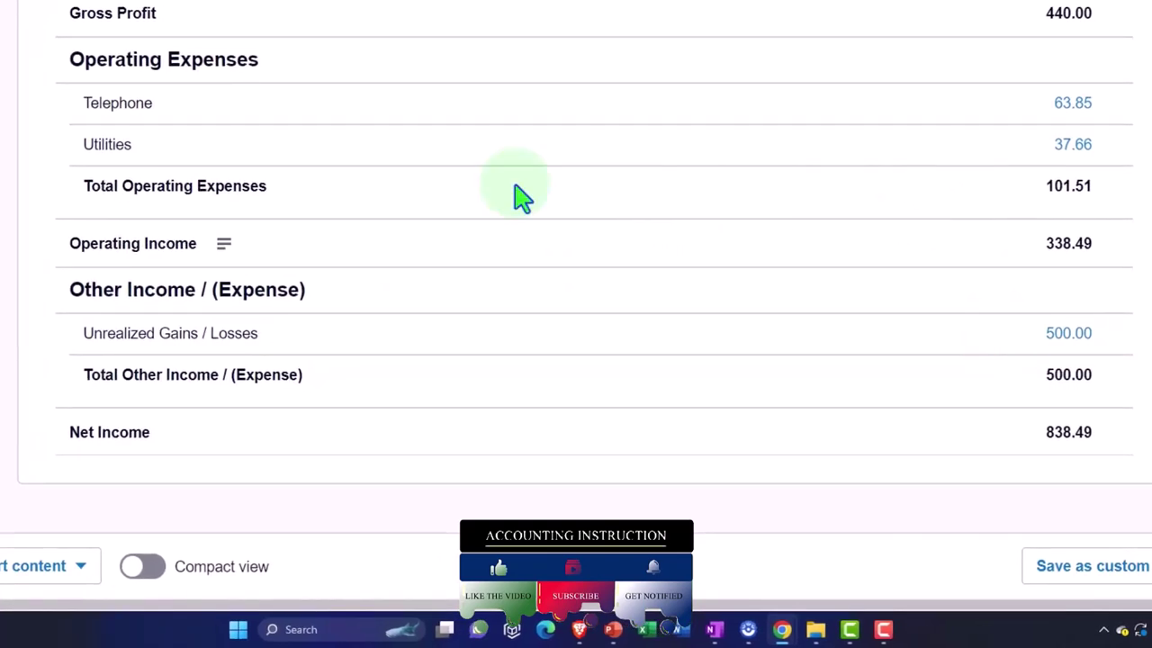
pyautogui.scroll(10, 504, 189)
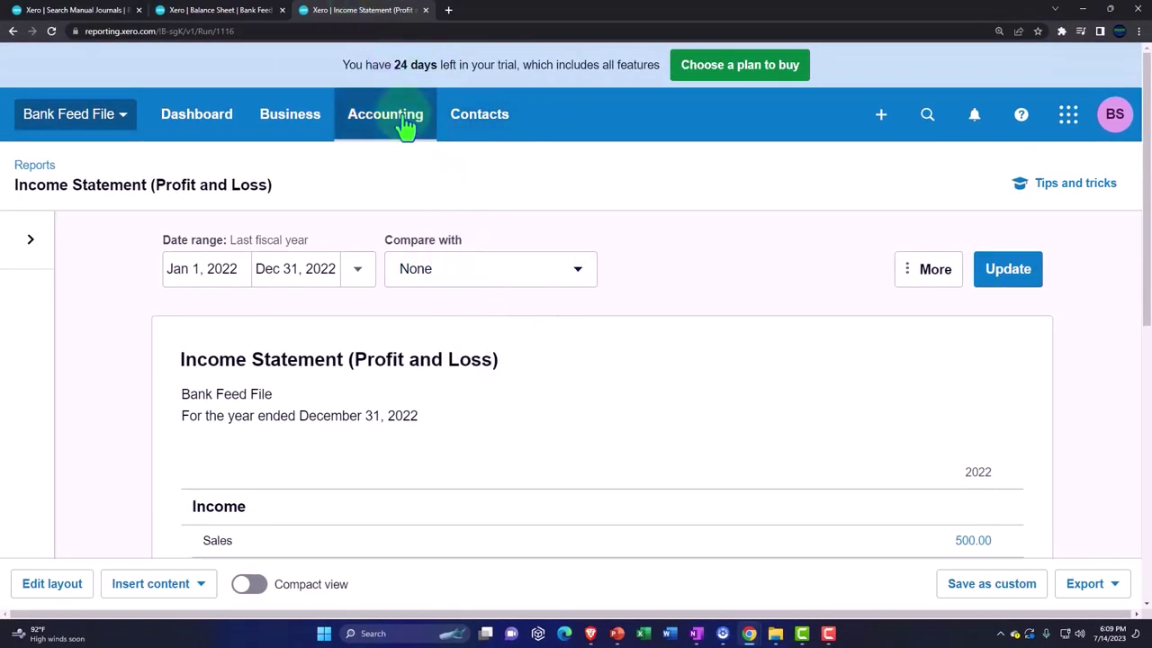
# Duplicate the Income Statement page into a new browser tab.
pyautogui.click(405, 129)
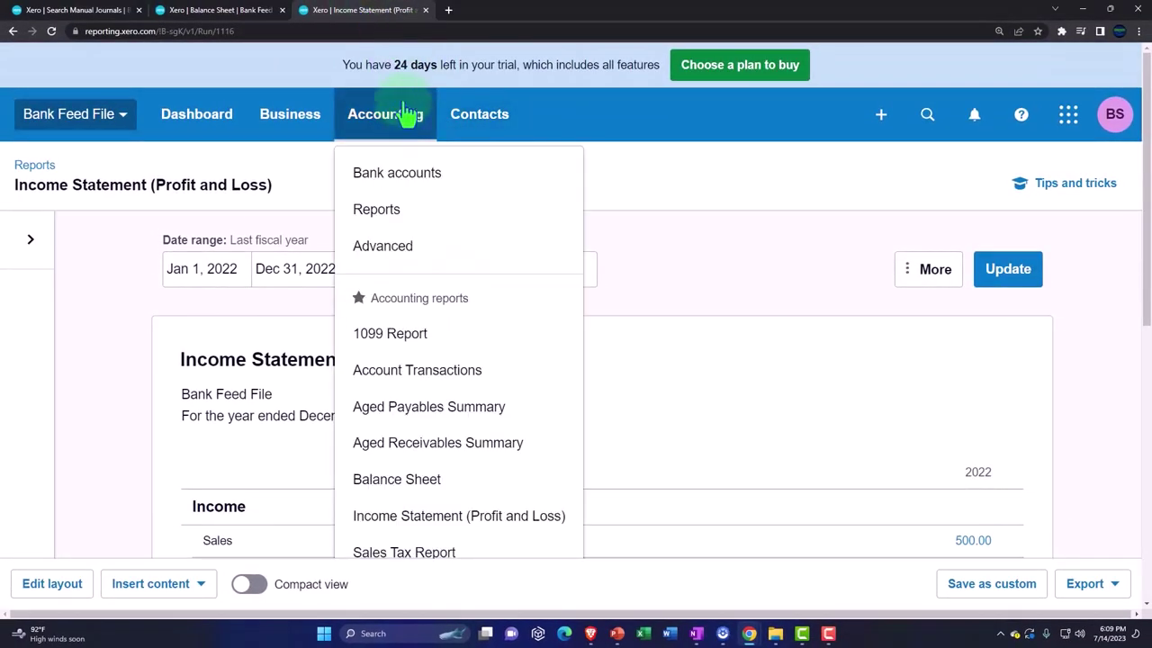
pyautogui.rightClick(394, 12)
pyautogui.click(421, 101)
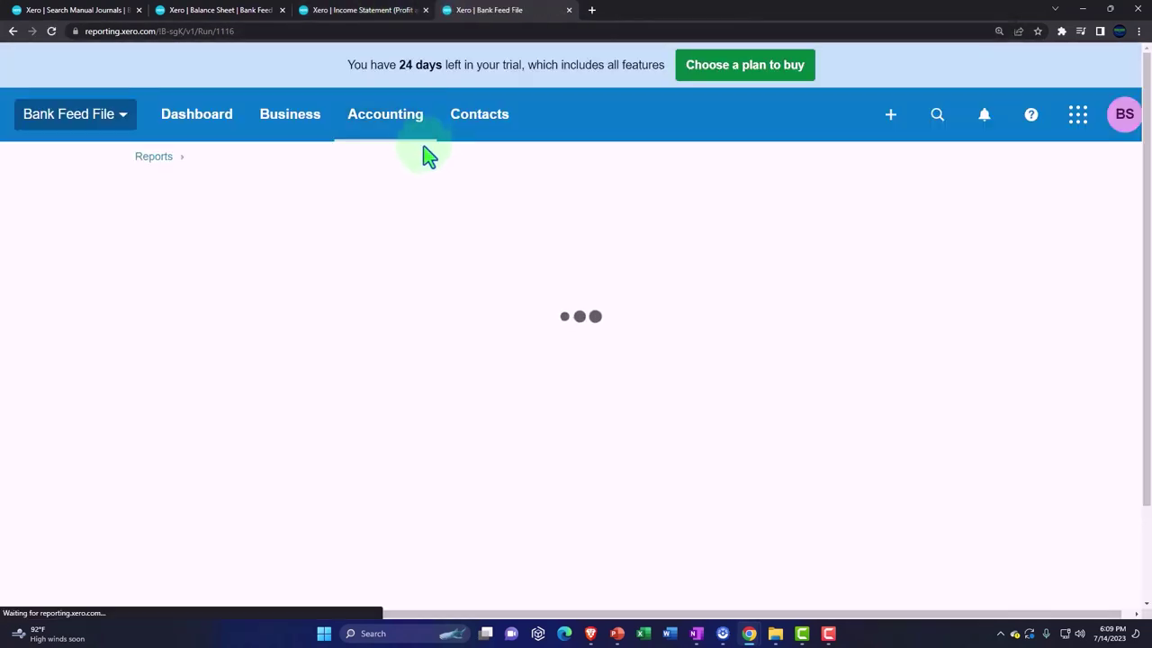
# Find the Trial Balance via a 'tria' report search and review its 15,319.01 totals.
pyautogui.click(405, 131)
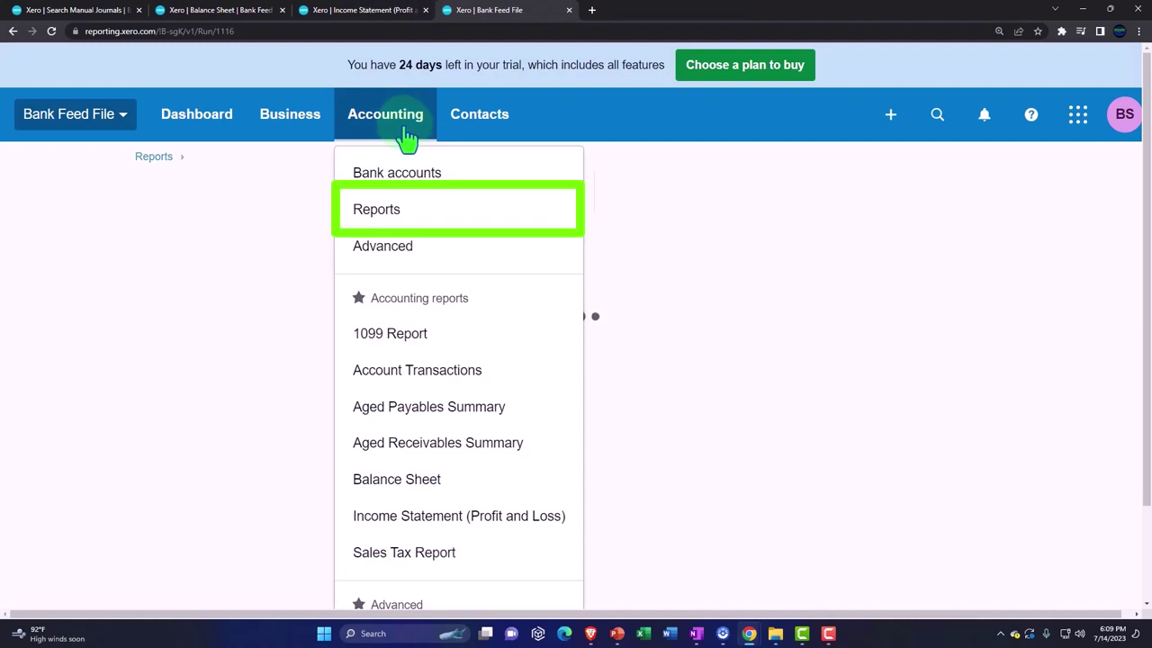
pyautogui.click(396, 216)
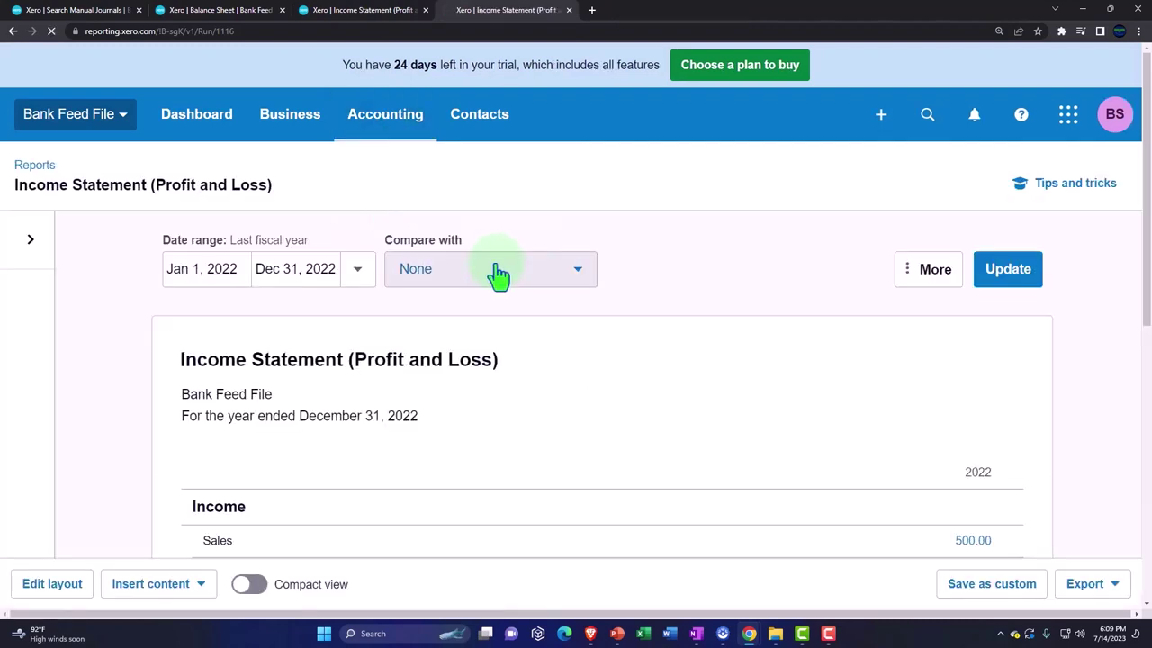
pyautogui.click(836, 159)
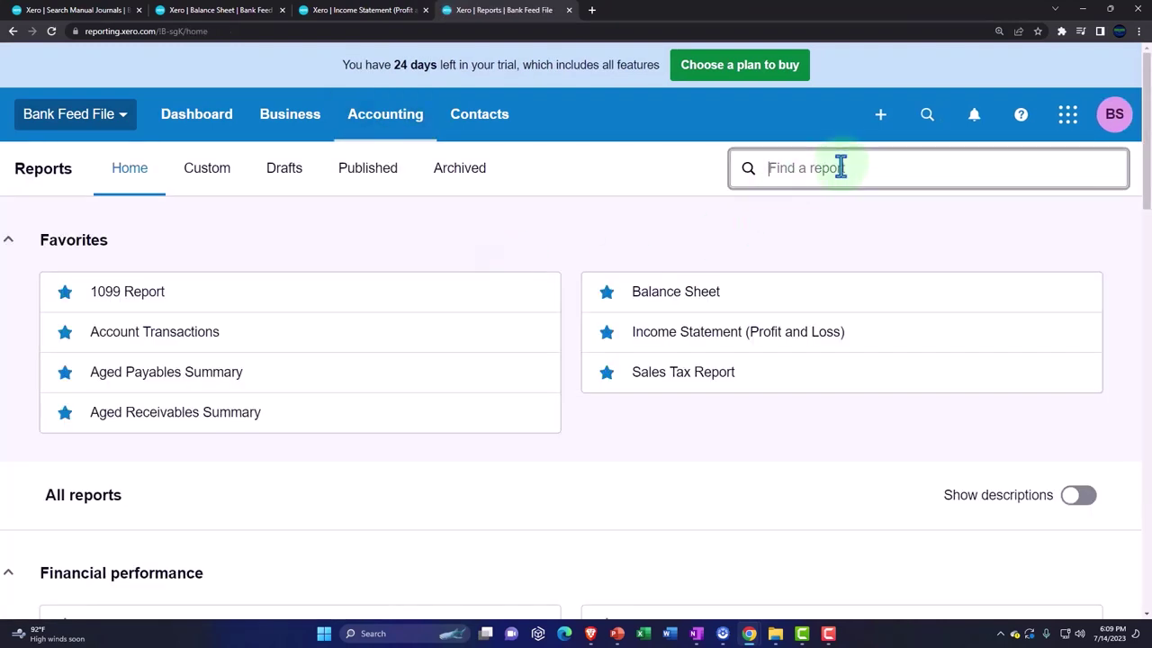
pyautogui.write('tir')
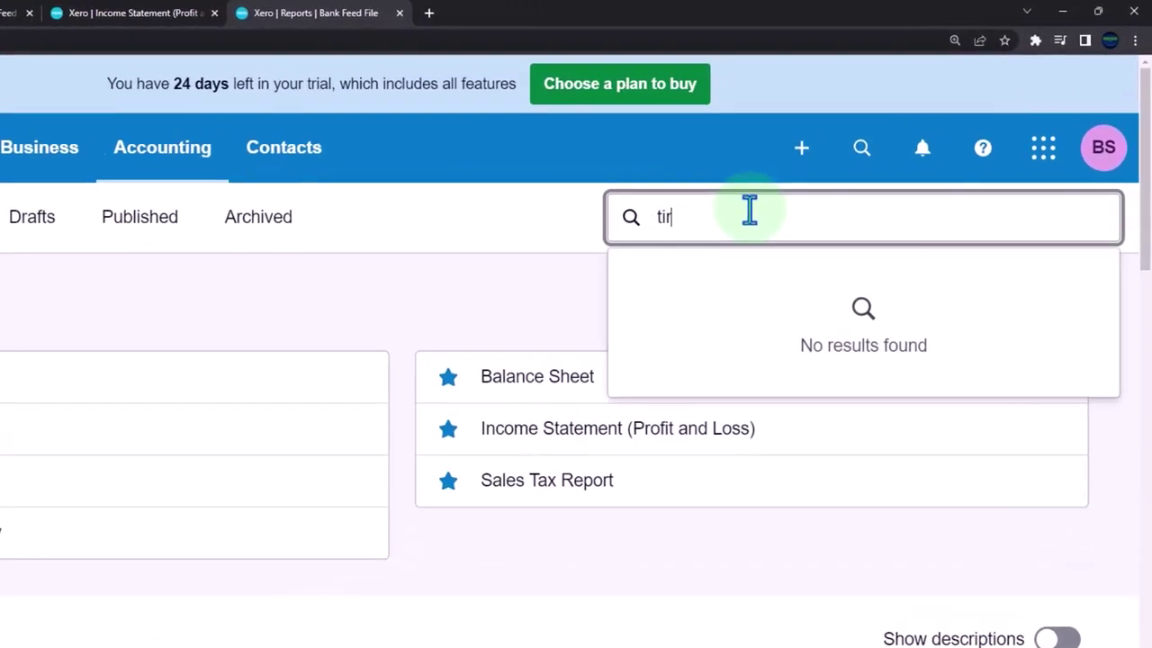
pyautogui.press('BackSpace')
pyautogui.press('BackSpace')
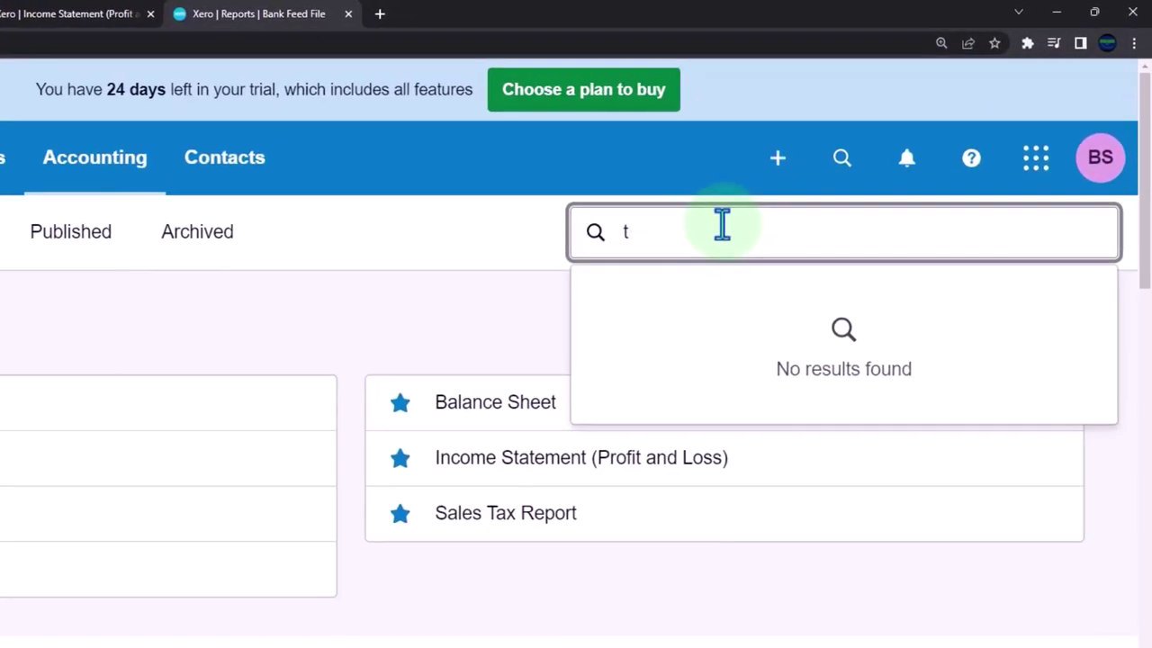
pyautogui.write('ria')
pyautogui.click(727, 319)
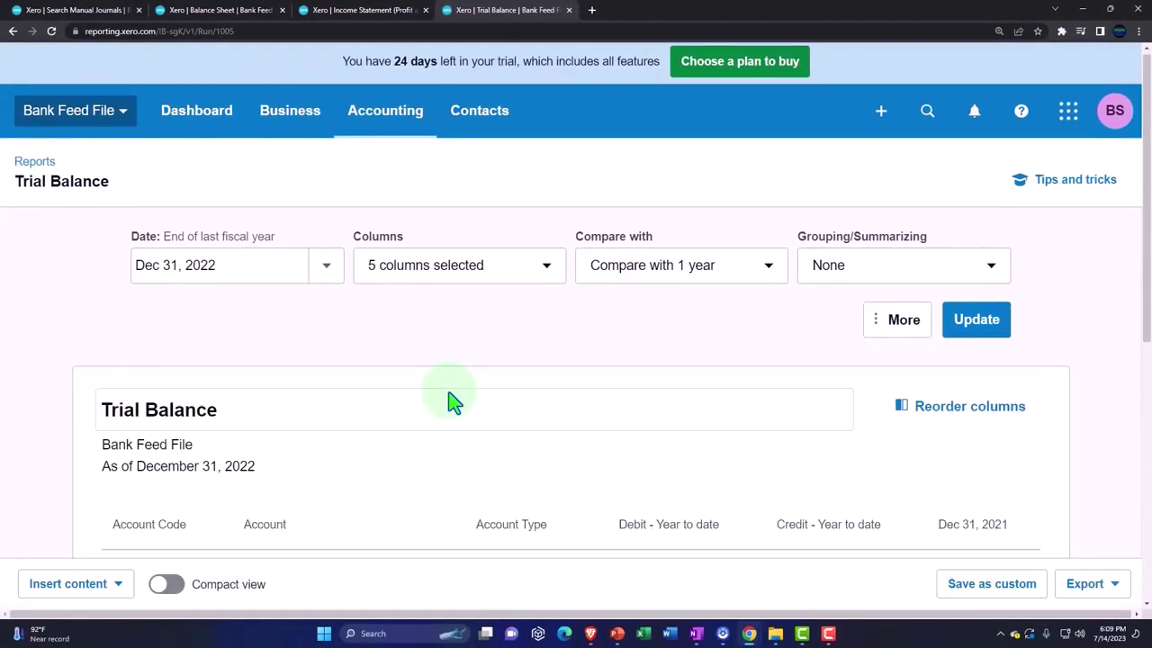
pyautogui.scroll(-3, 450, 399)
pyautogui.scroll(-2, 448, 391)
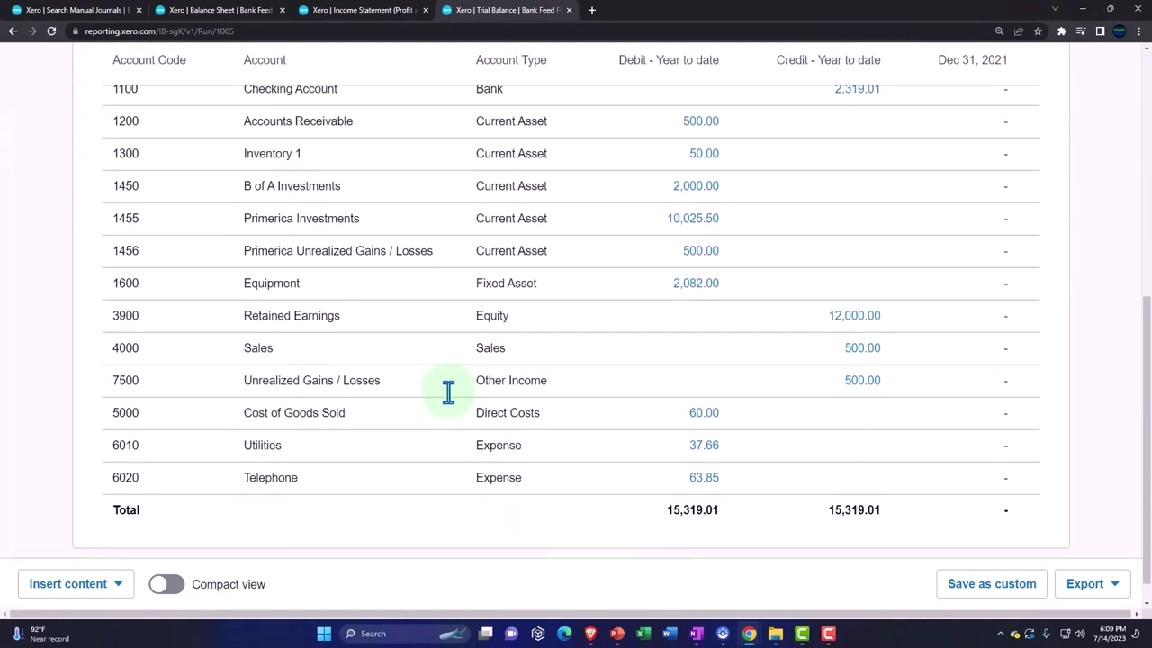
pyautogui.scroll(1, 457, 380)
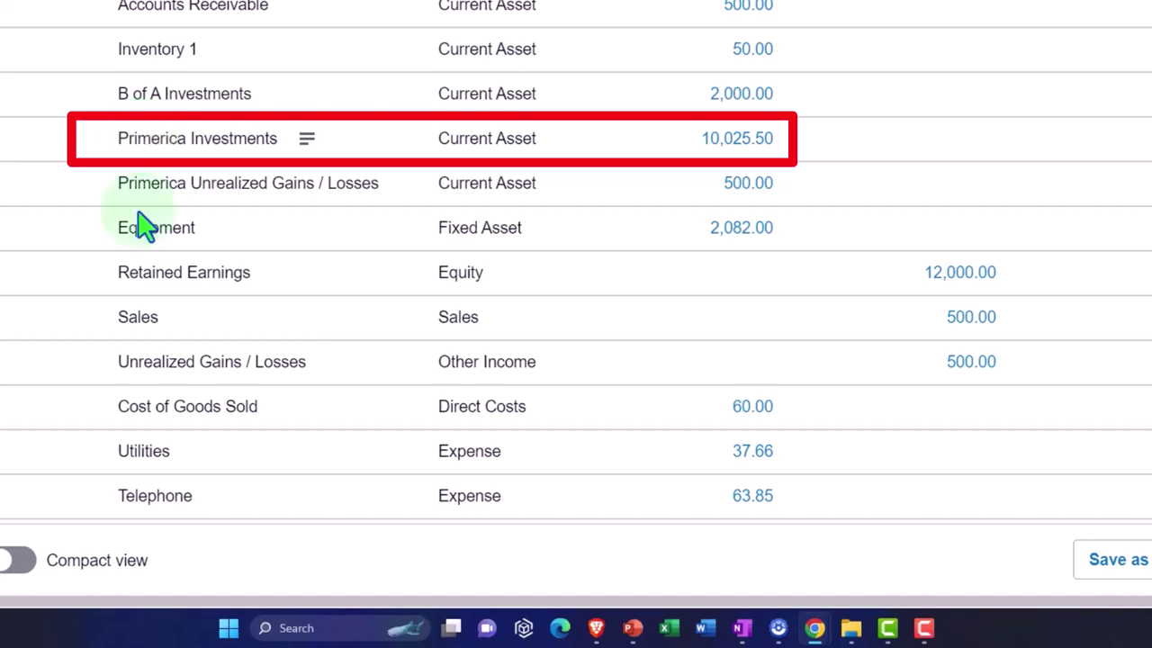
pyautogui.scroll(-2, 168, 336)
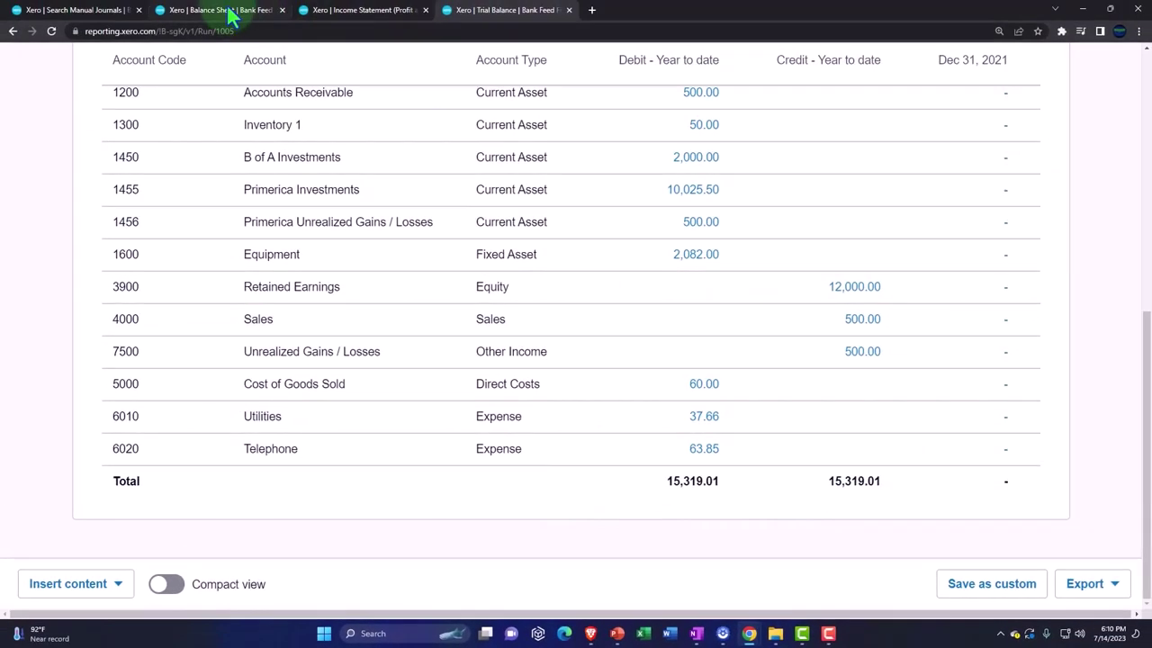
# Review the Balance Sheet's 10,525.50 Primerica Investments total, then the Income Statement's 500.00 Other Income gain.
pyautogui.click(216, 4)
pyautogui.scroll(-3, 566, 347)
pyautogui.scroll(-2, 684, 370)
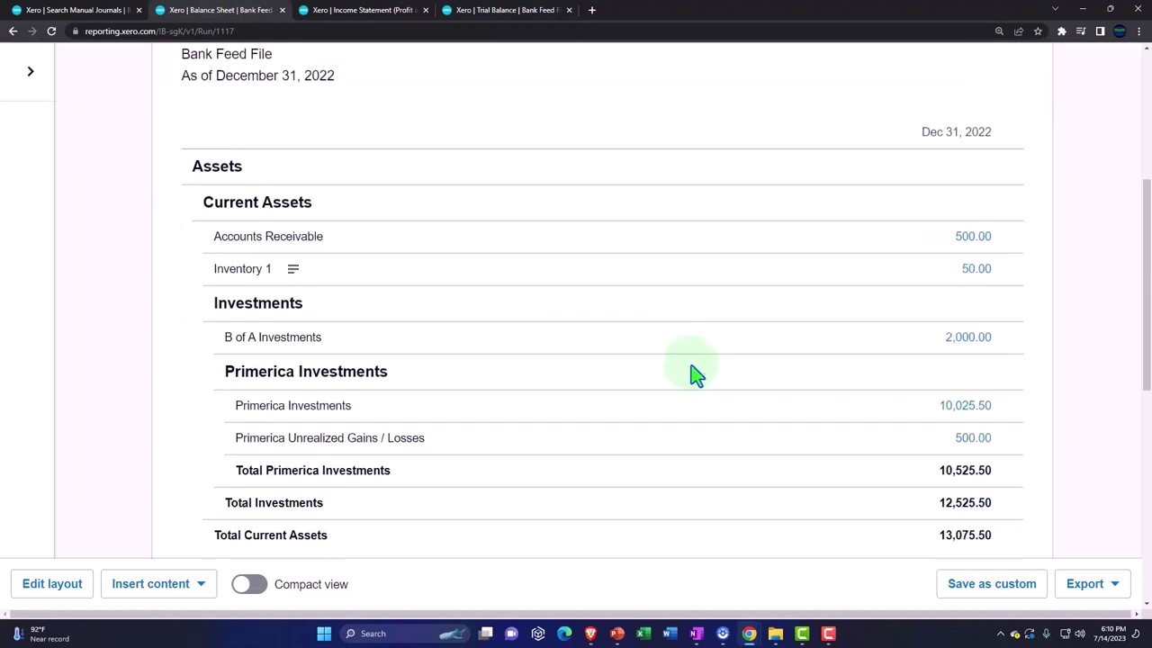
pyautogui.scroll(-5, 728, 367)
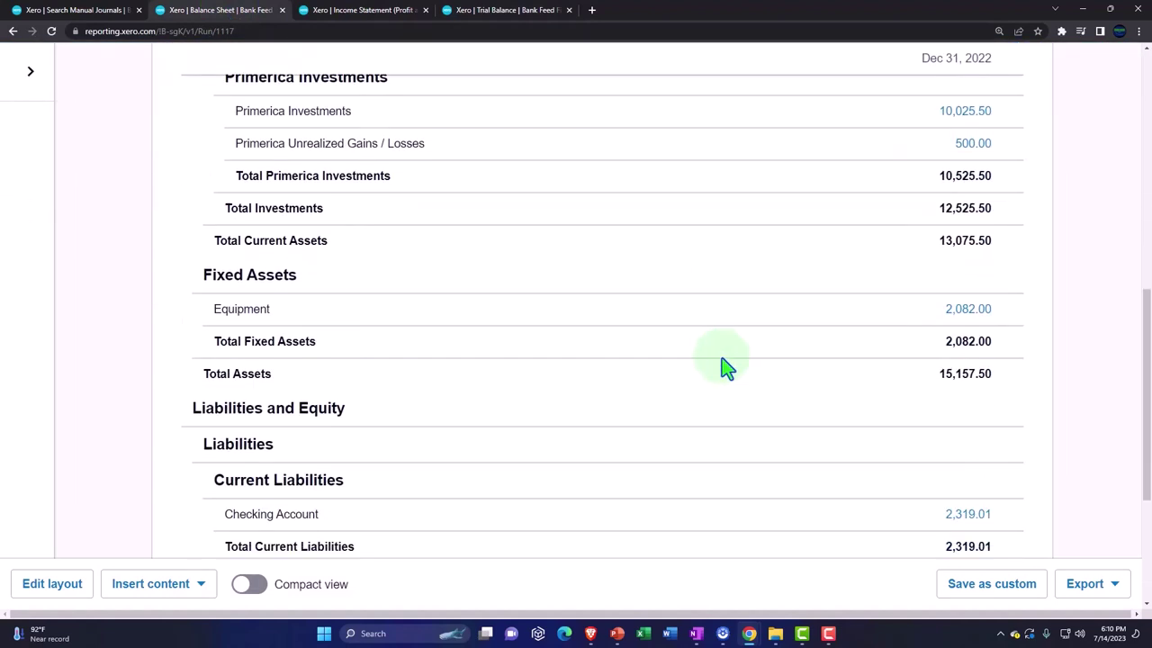
pyautogui.scroll(-1, 727, 367)
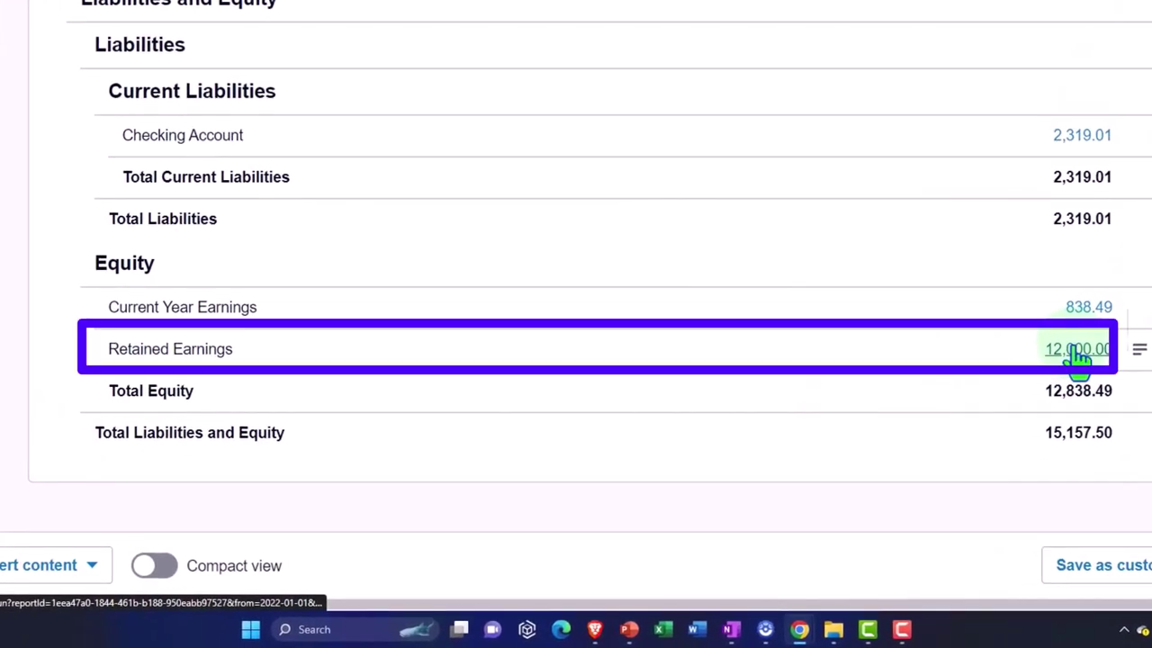
pyautogui.click(342, 10)
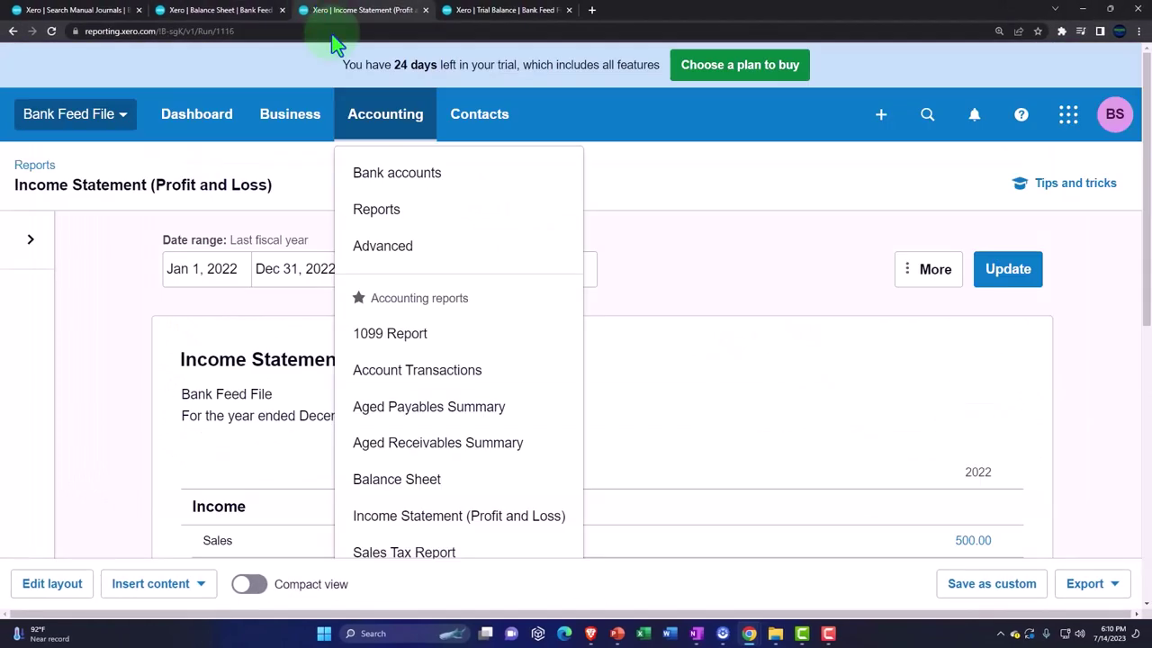
pyautogui.scroll(-5, 76, 332)
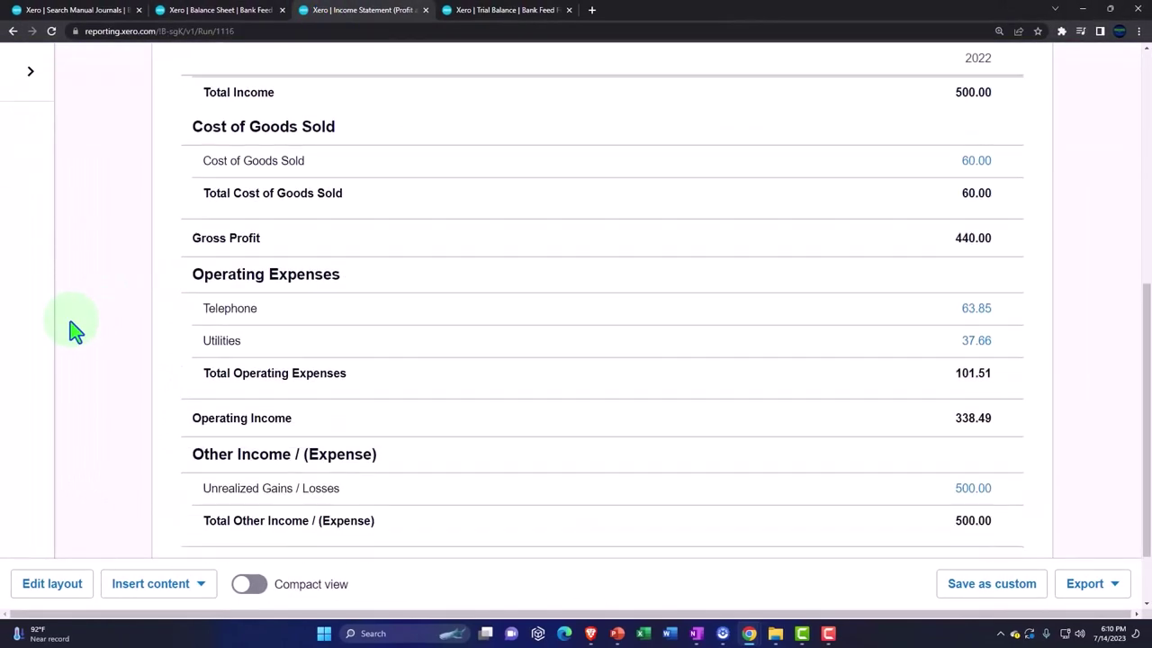